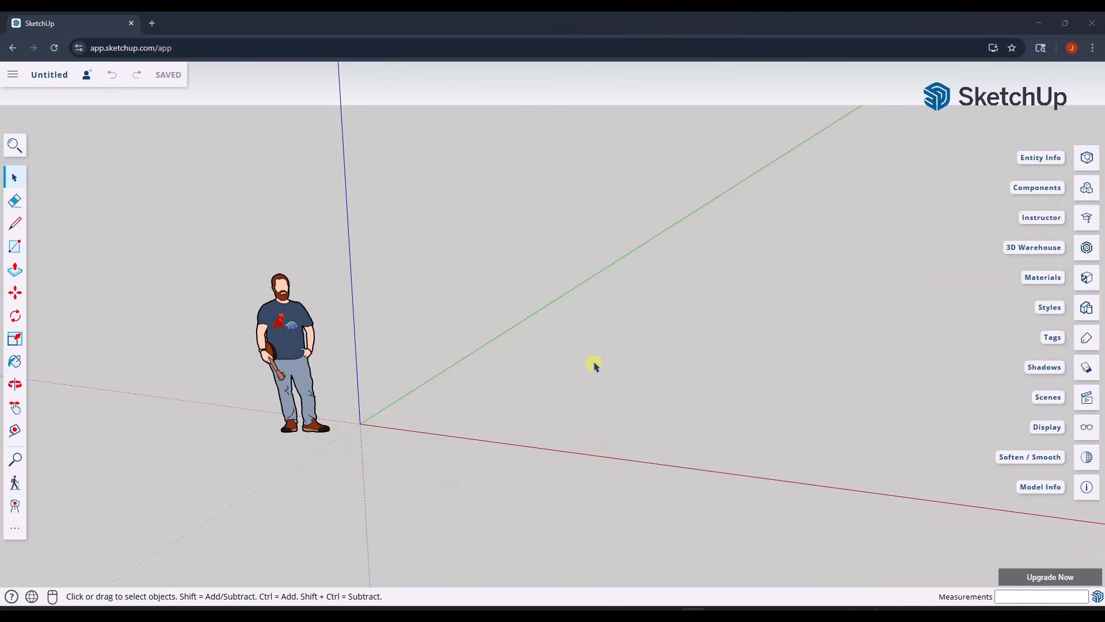
Draw a 30' line from the origin along the green axis.
{"action": "key", "text": "o"}
{"action": "middle_click_drag", "start_coordinate": [796, 345], "coordinate": [729, 305]}
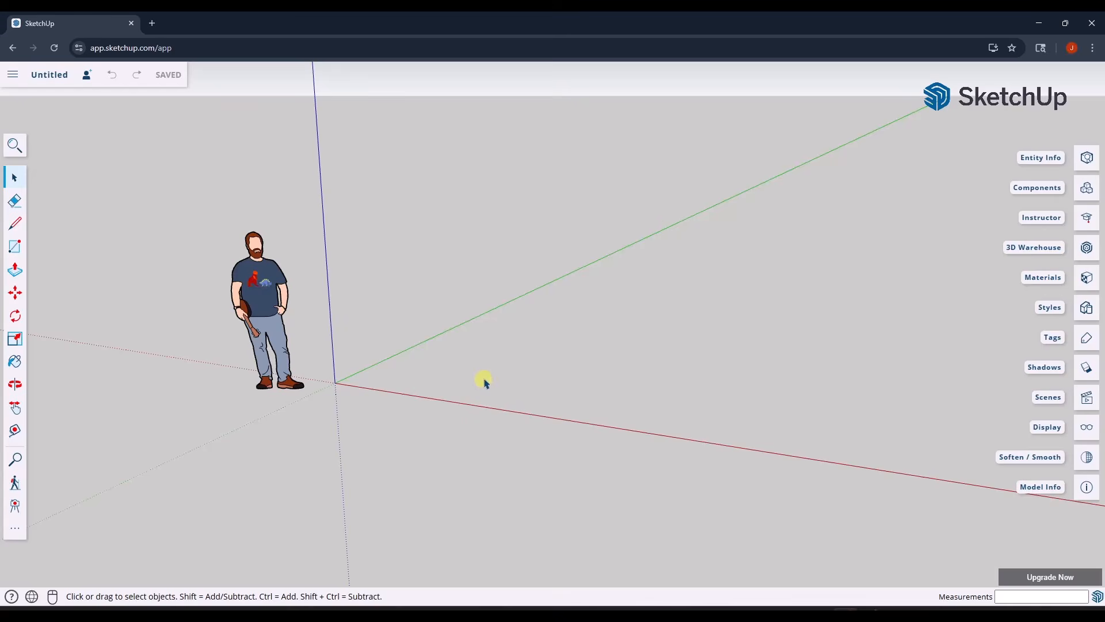
{"action": "mouse_move", "coordinate": [484, 380]}
{"action": "middle_mouse_down"}
{"action": "mouse_move", "coordinate": [485, 409]}
{"action": "mouse_move", "coordinate": [490, 399]}
{"action": "middle_mouse_up"}
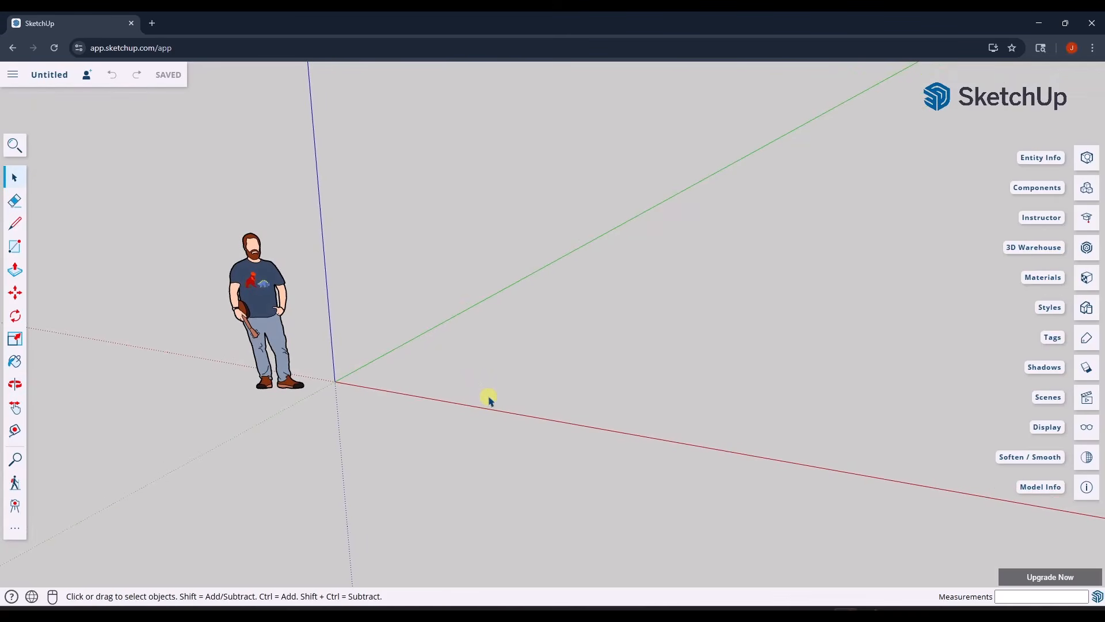
{"action": "key", "text": "l"}
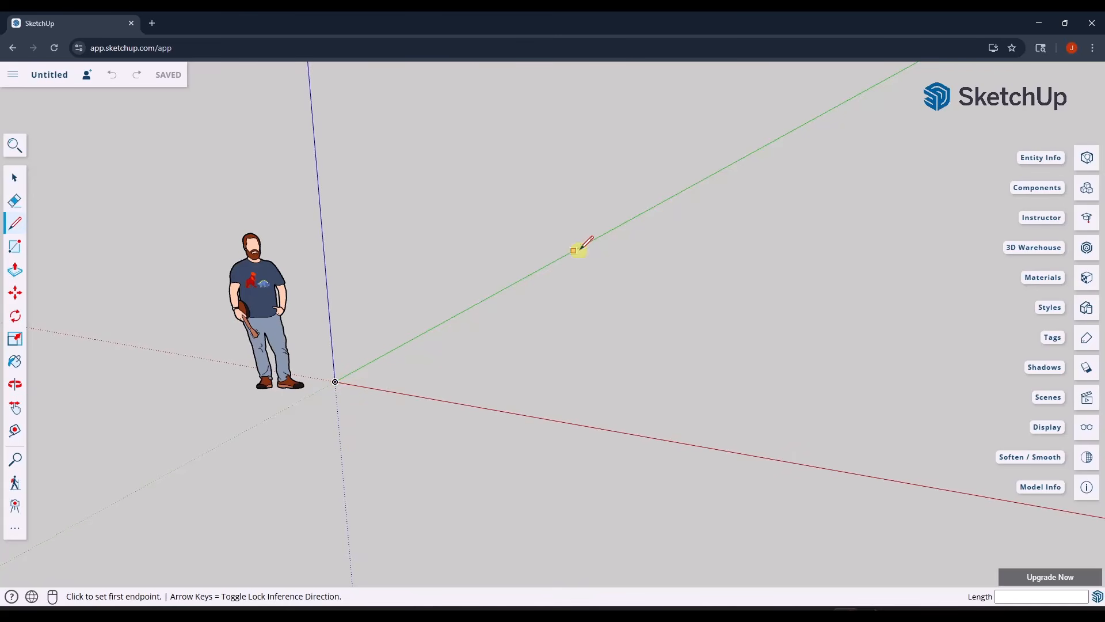
{"action": "key", "text": "space"}
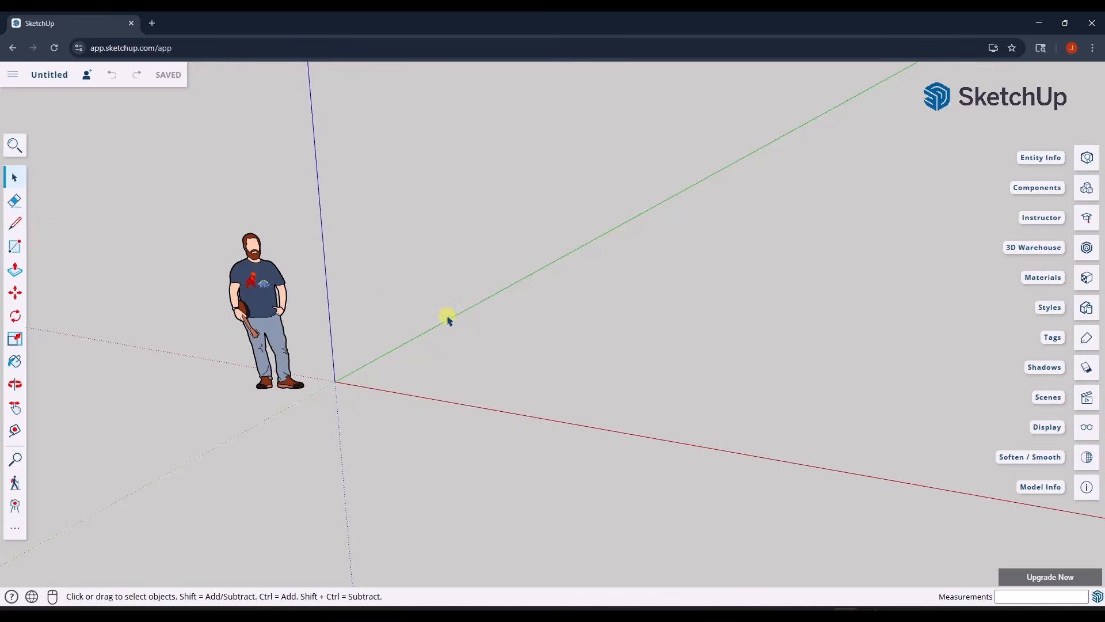
{"action": "key", "text": "l"}
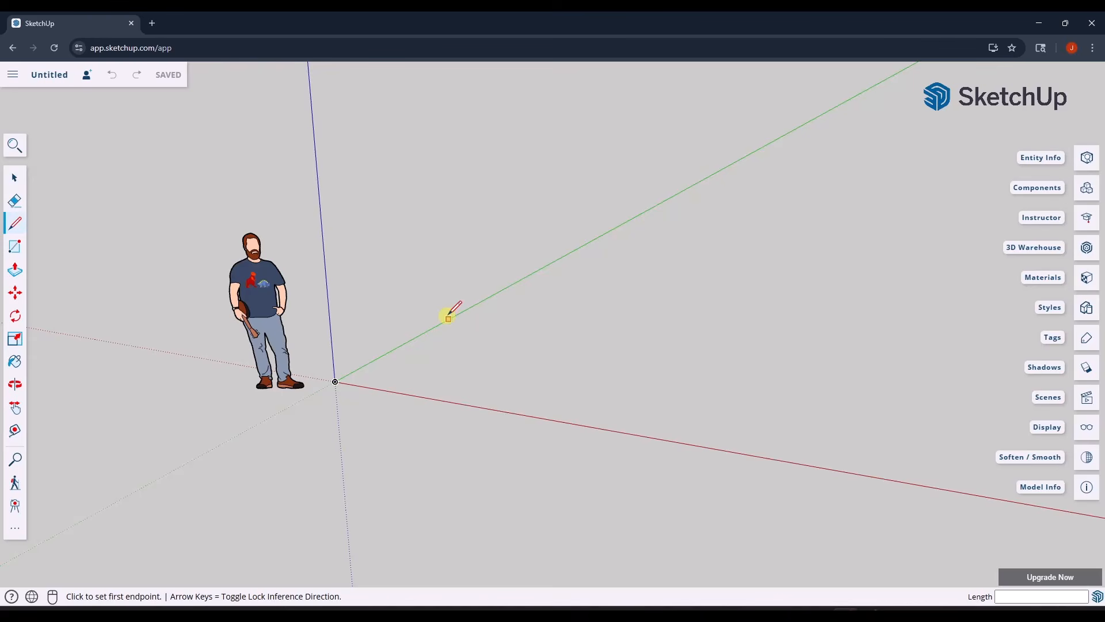
{"action": "left_click", "coordinate": [336, 381]}
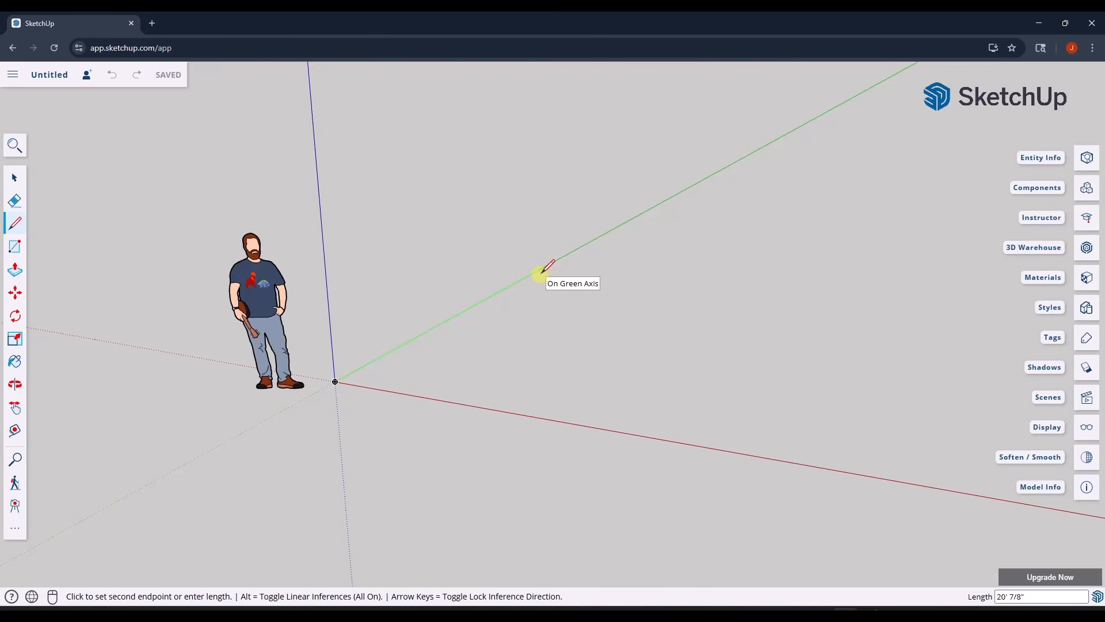
{"action": "type", "text": "30"}
{"action": "key", "text": "Return"}
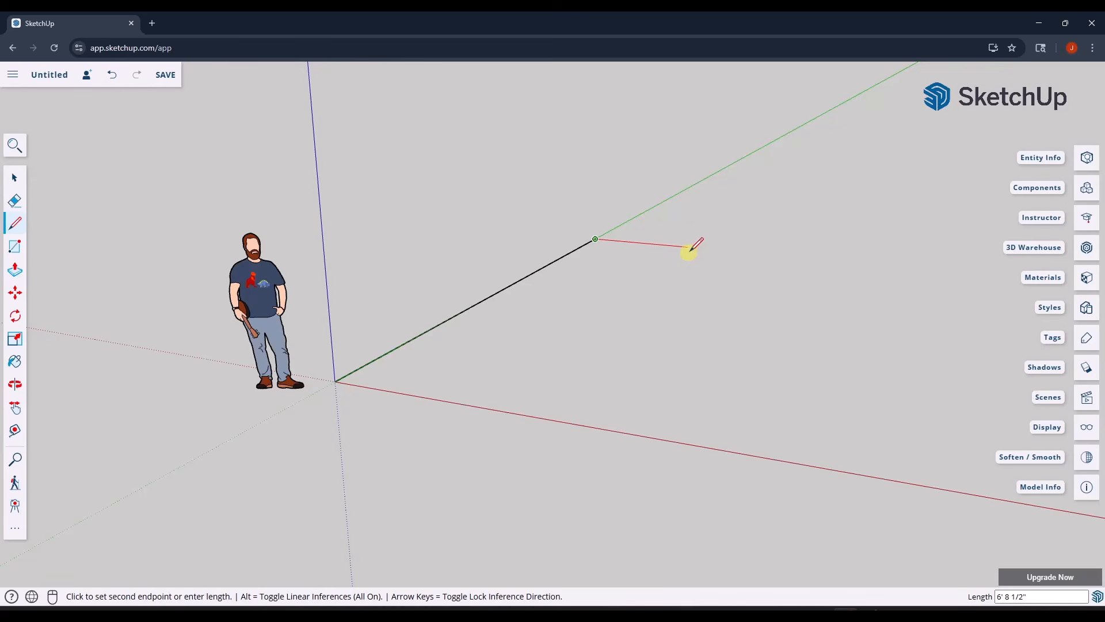
{"action": "key", "text": "space"}
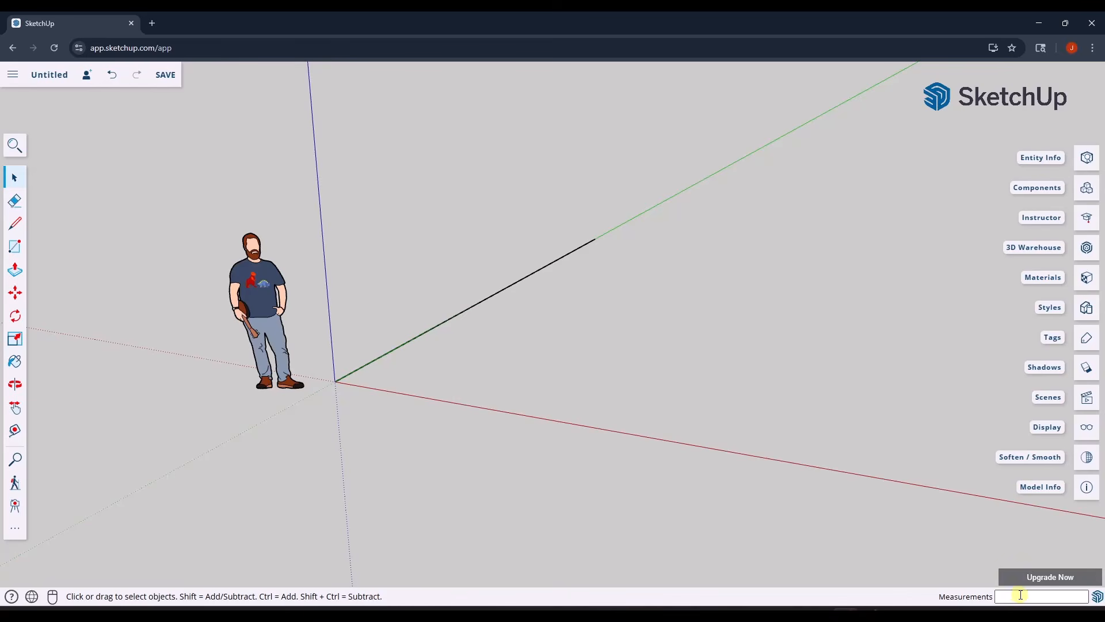
Draw a 20' line parallel to the red axis from the far end of the first line.
{"action": "key", "text": "l"}
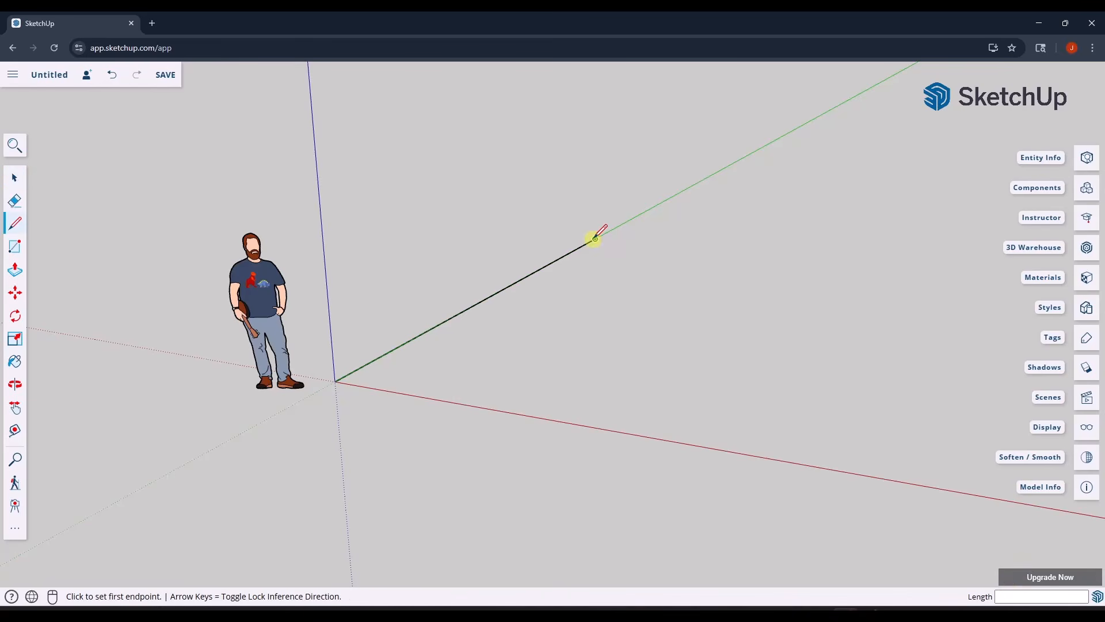
{"action": "left_click", "coordinate": [595, 238]}
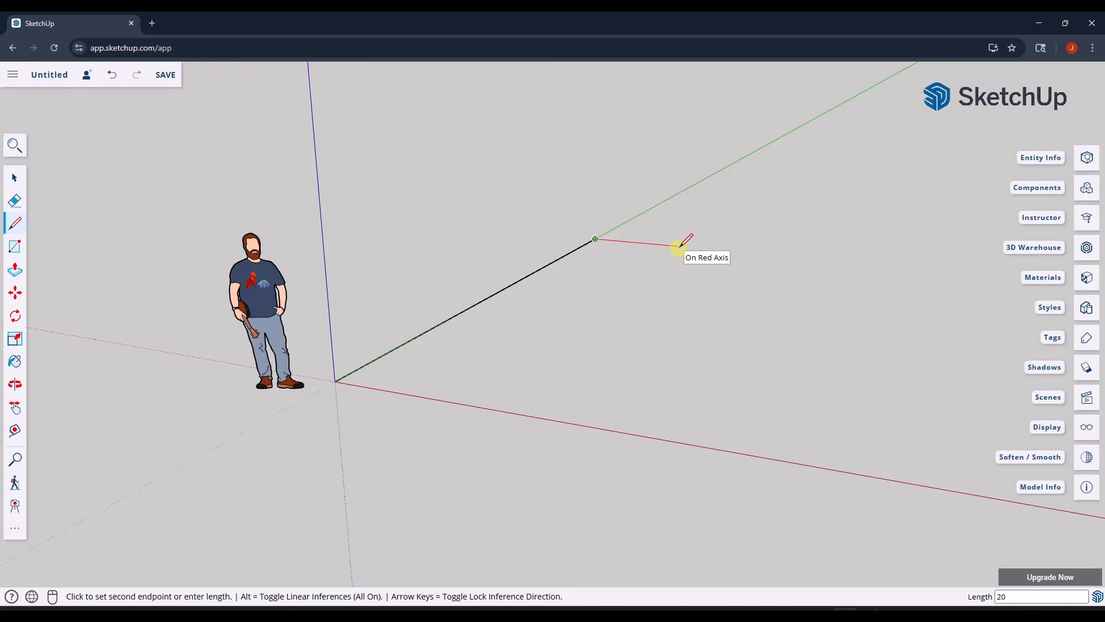
{"action": "type", "text": "20'"}
{"action": "key", "text": "Return"}
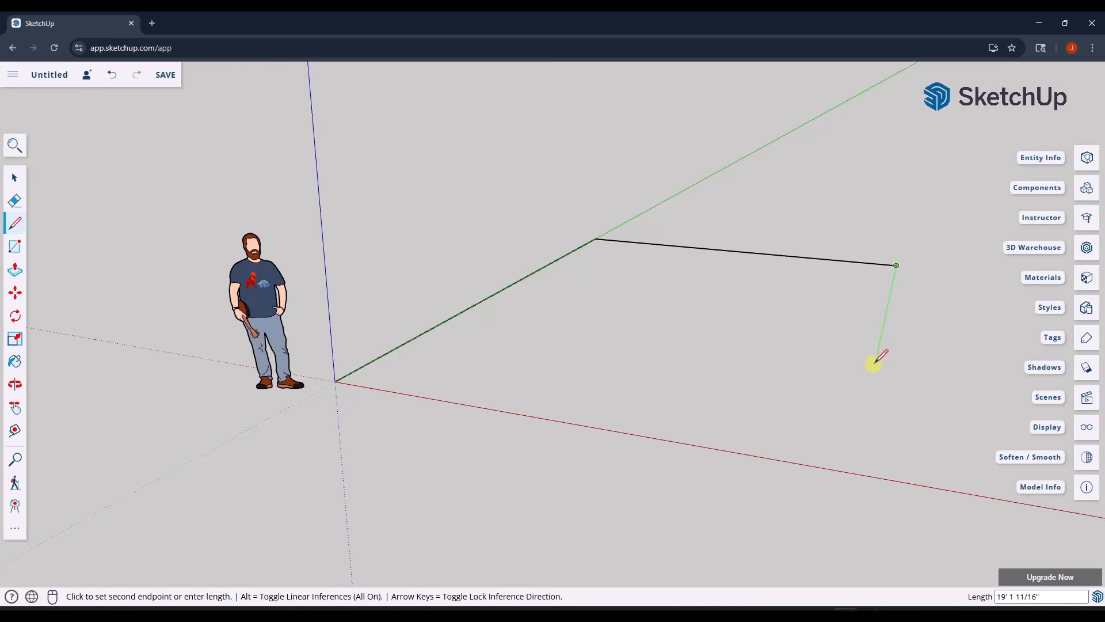
Draw the third edge parallel to the green axis, aligned with the origin, and close the rectangle with a line back to the origin.
{"action": "mouse_move", "coordinate": [874, 361]}
{"action": "middle_mouse_down"}
{"action": "mouse_move", "coordinate": [794, 346]}
{"action": "mouse_move", "coordinate": [793, 363]}
{"action": "middle_mouse_up"}
{"action": "scroll", "coordinate": [792, 365], "scroll_direction": "down", "scroll_amount": 2}
{"action": "middle_click_drag", "start_coordinate": [888, 387], "coordinate": [816, 375], "text": "shift"}
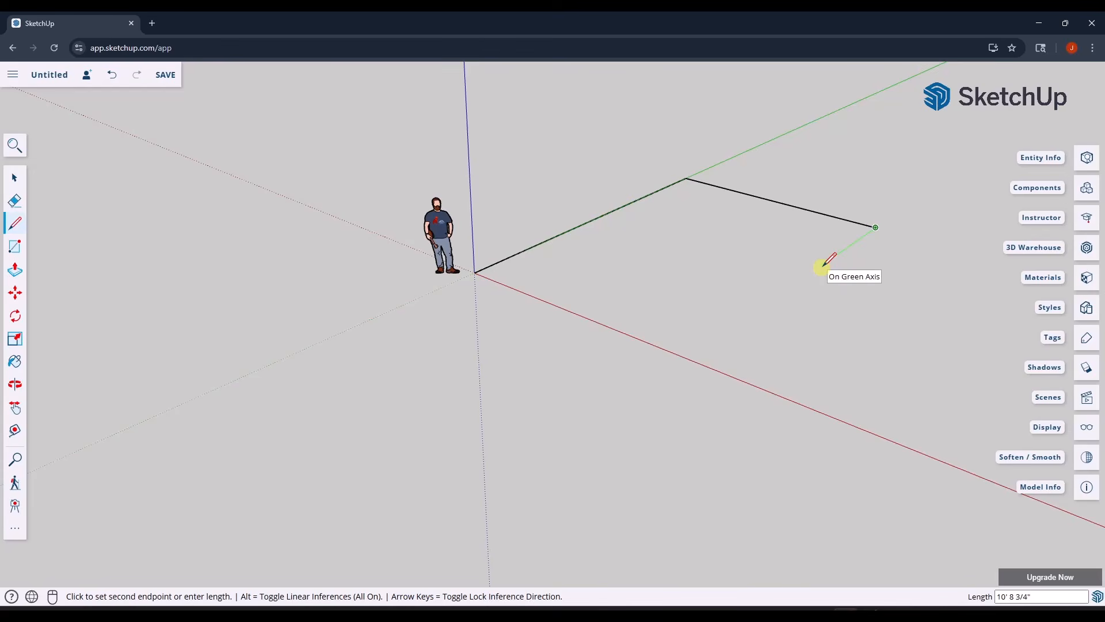
{"action": "key", "text": "space"}
{"action": "key", "text": "l"}
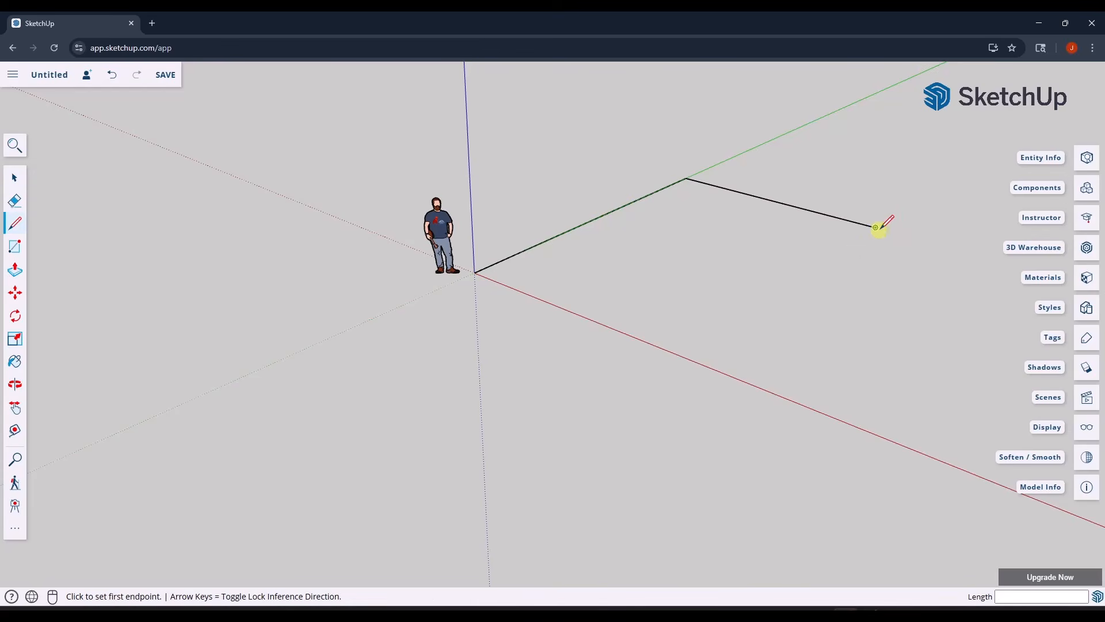
{"action": "left_click", "coordinate": [875, 228]}
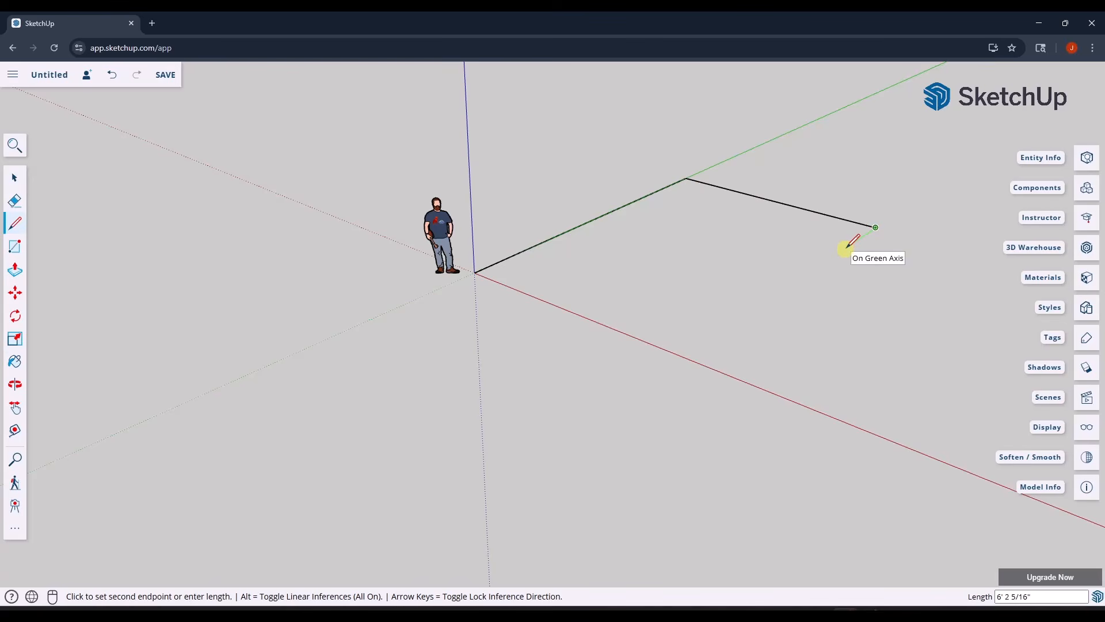
{"action": "key", "text": "Left"}
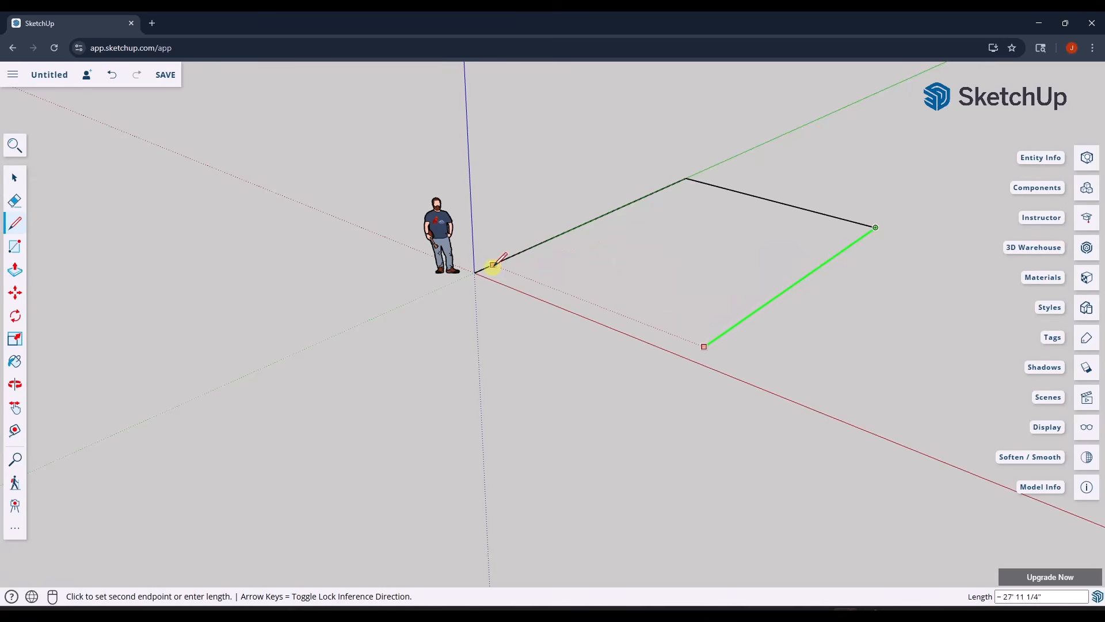
{"action": "left_click", "coordinate": [474, 272]}
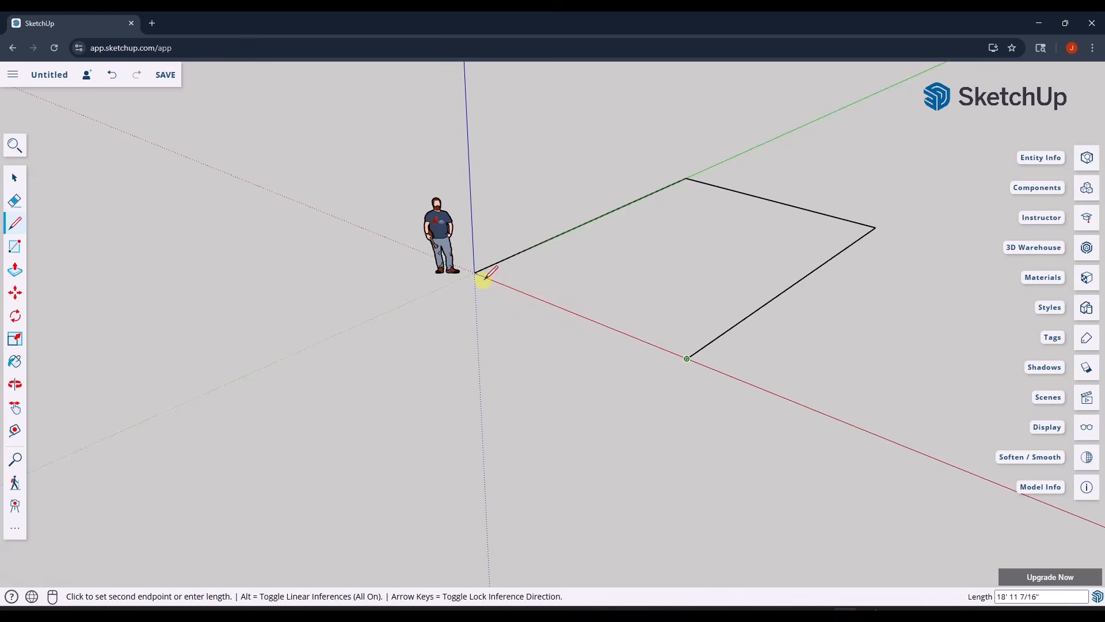
{"action": "left_click", "coordinate": [474, 273]}
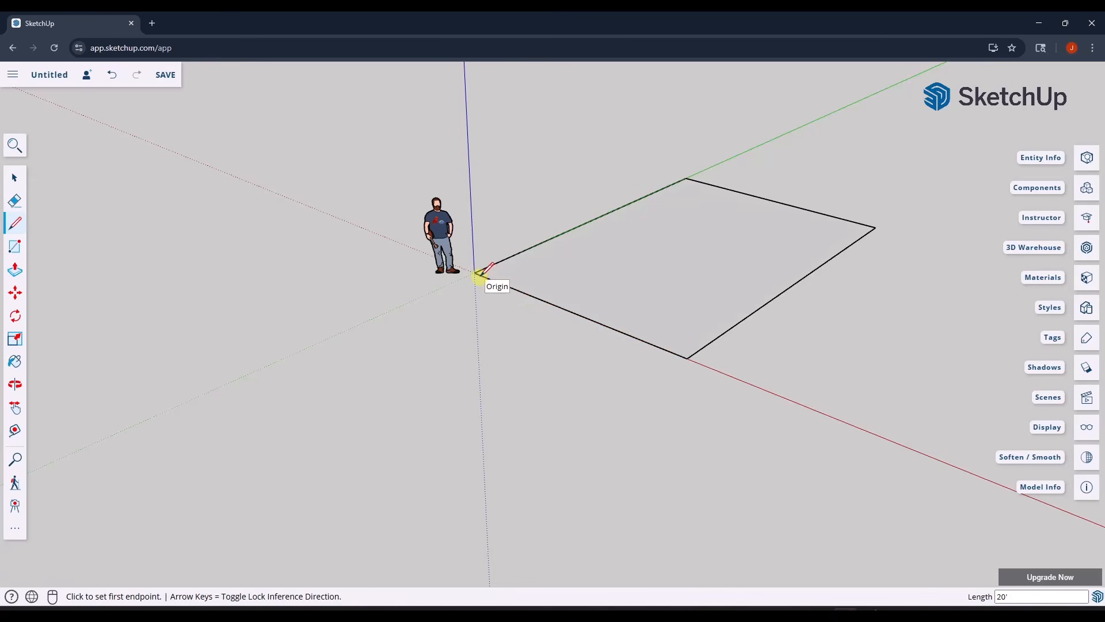
{"action": "key", "text": "space"}
Select the rectangular face and examine it from several angles.
{"action": "left_click", "coordinate": [602, 279]}
{"action": "key", "text": "o"}
{"action": "left_click_drag", "start_coordinate": [611, 280], "coordinate": [755, 182]}
{"action": "key", "text": "space"}
{"action": "middle_click_drag", "start_coordinate": [733, 184], "coordinate": [671, 223]}
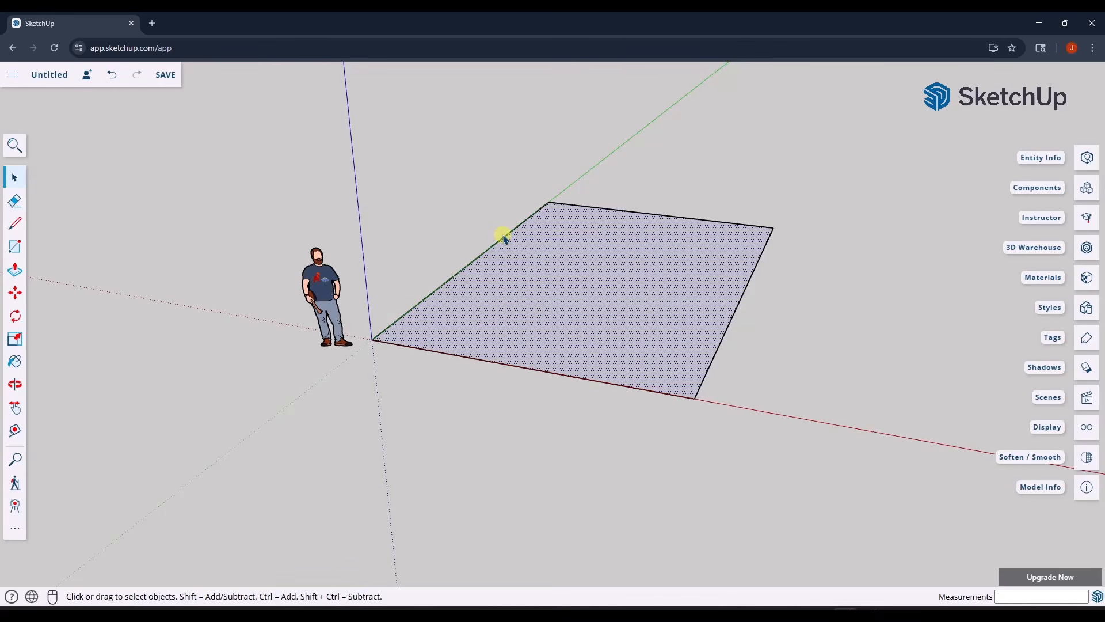
{"action": "scroll", "coordinate": [496, 249], "scroll_direction": "down", "scroll_amount": 2}
{"action": "middle_click_drag", "start_coordinate": [498, 249], "coordinate": [534, 265]}
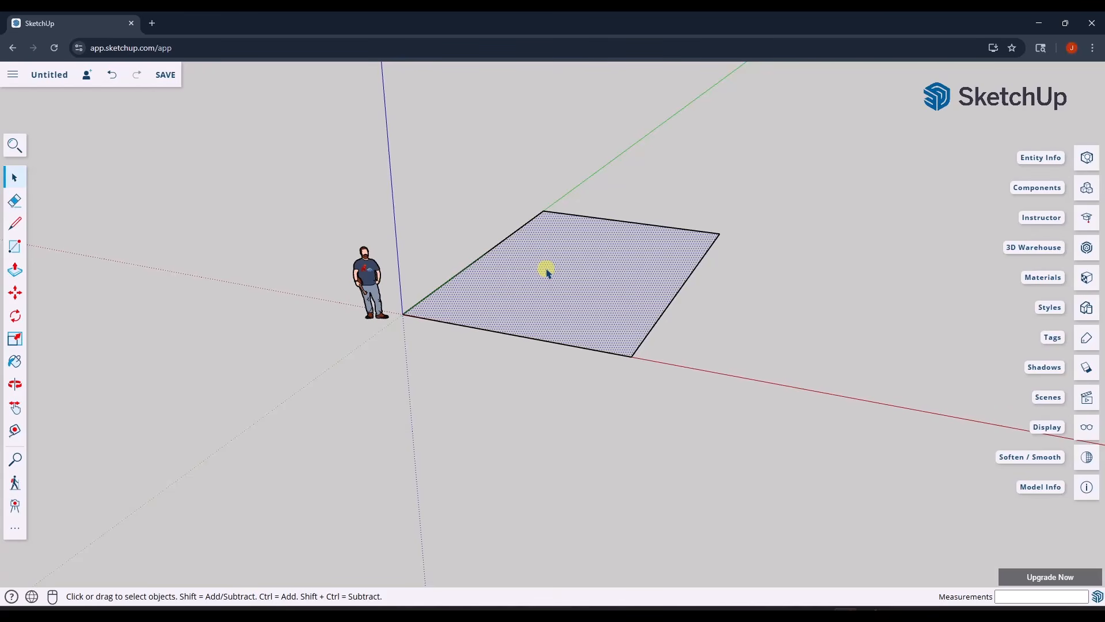
{"action": "middle_click_drag", "start_coordinate": [587, 276], "coordinate": [546, 313]}
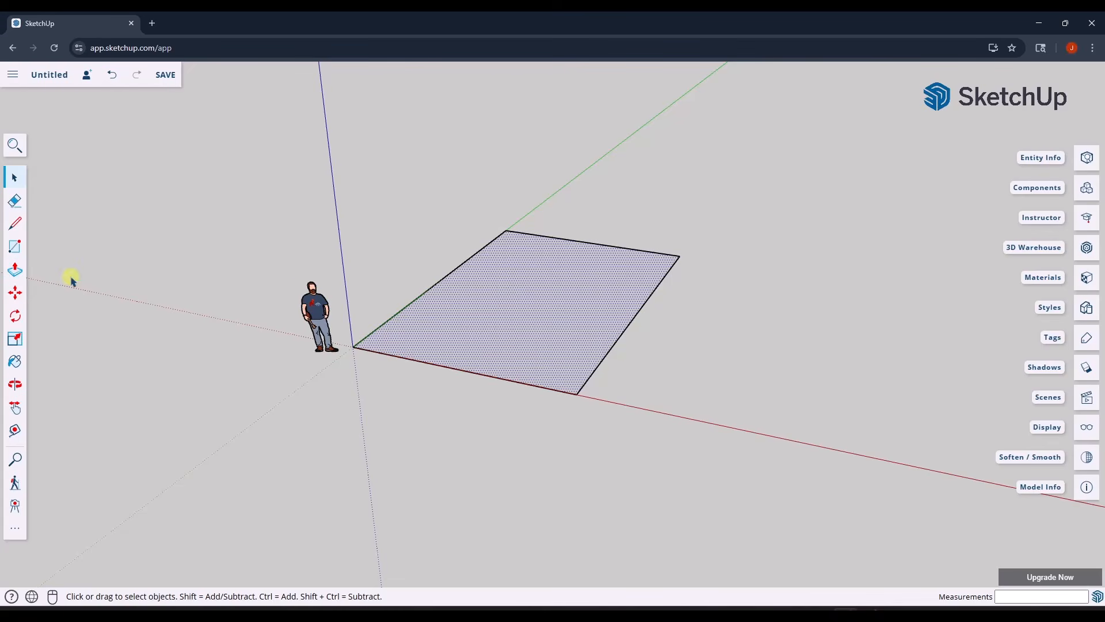
{"action": "left_click", "coordinate": [736, 346]}
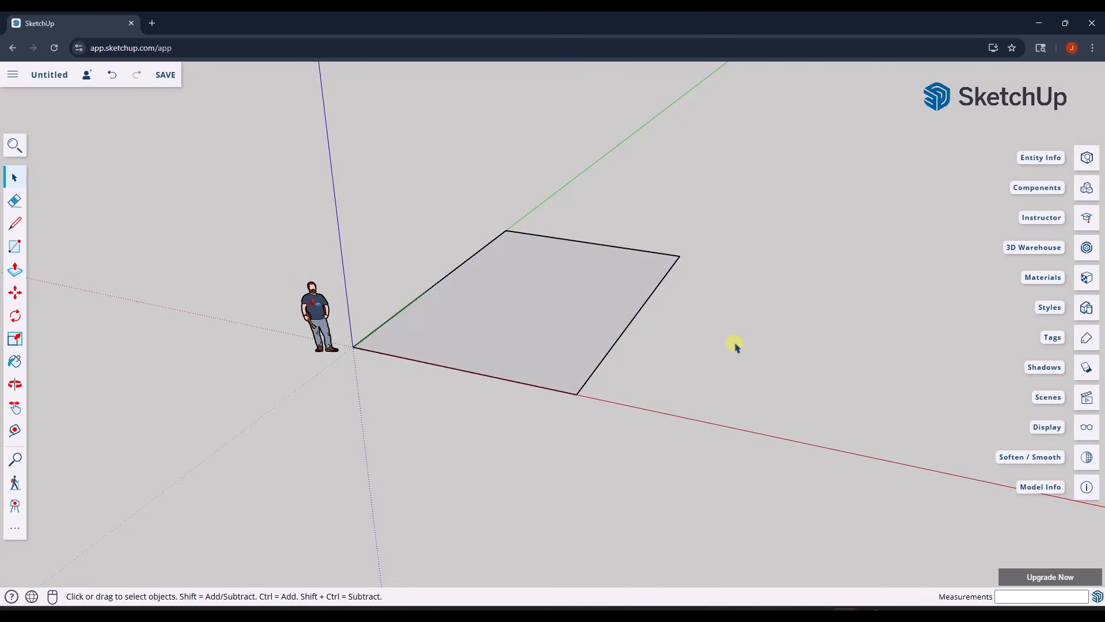
Push/Pull the rectangular face upward 11' to form a box.
{"action": "left_click", "coordinate": [550, 312]}
{"action": "key", "text": "p"}
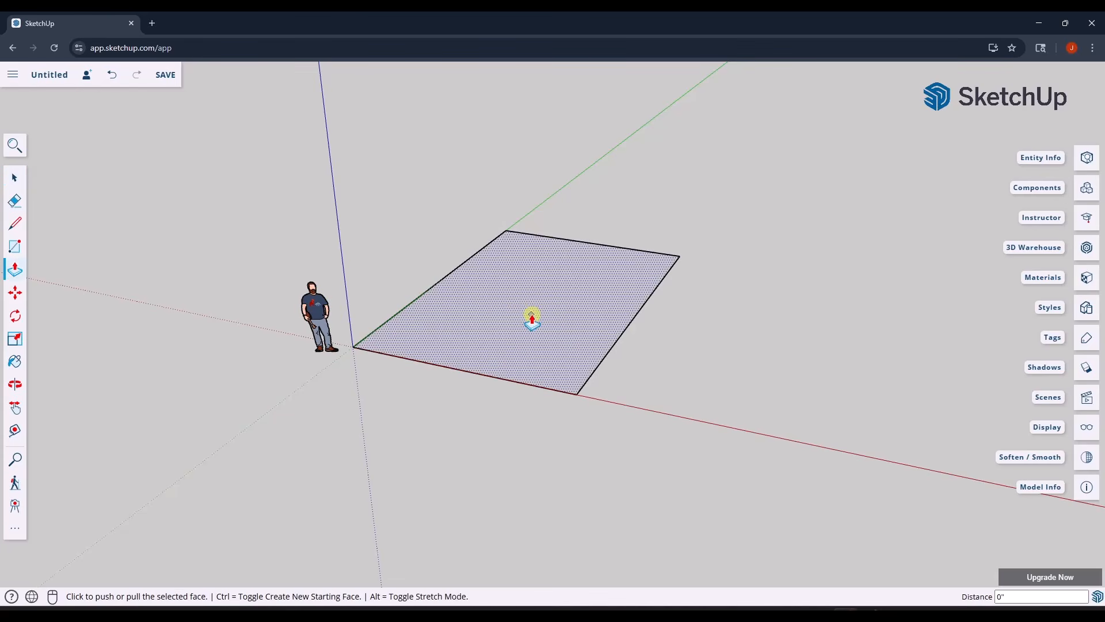
{"action": "left_click", "coordinate": [531, 321]}
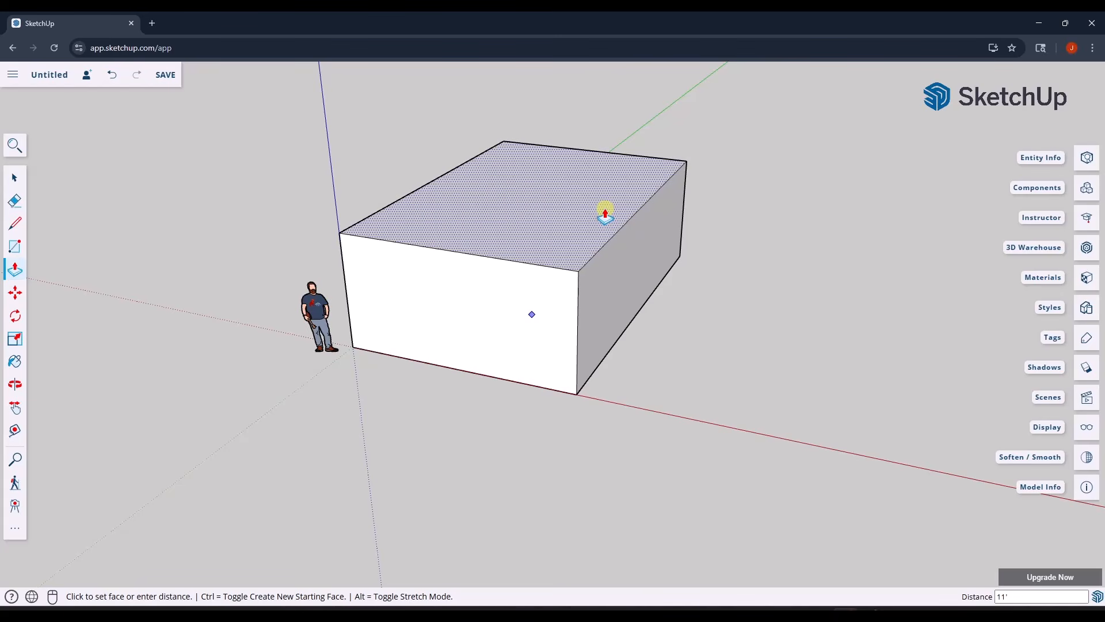
{"action": "left_click", "coordinate": [605, 215]}
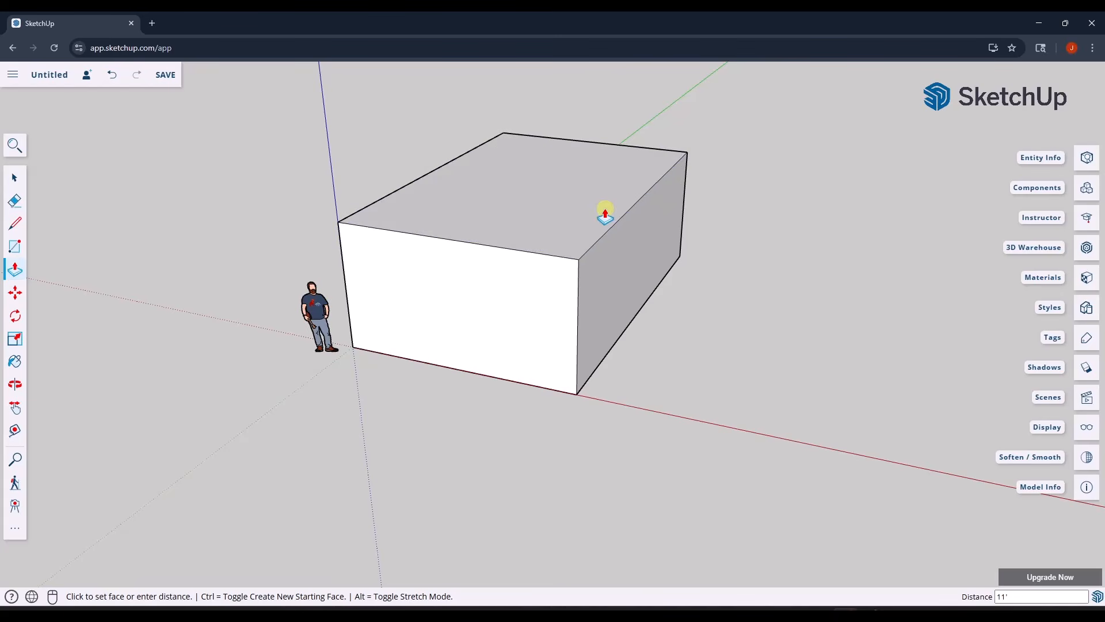
{"action": "key", "text": "space"}
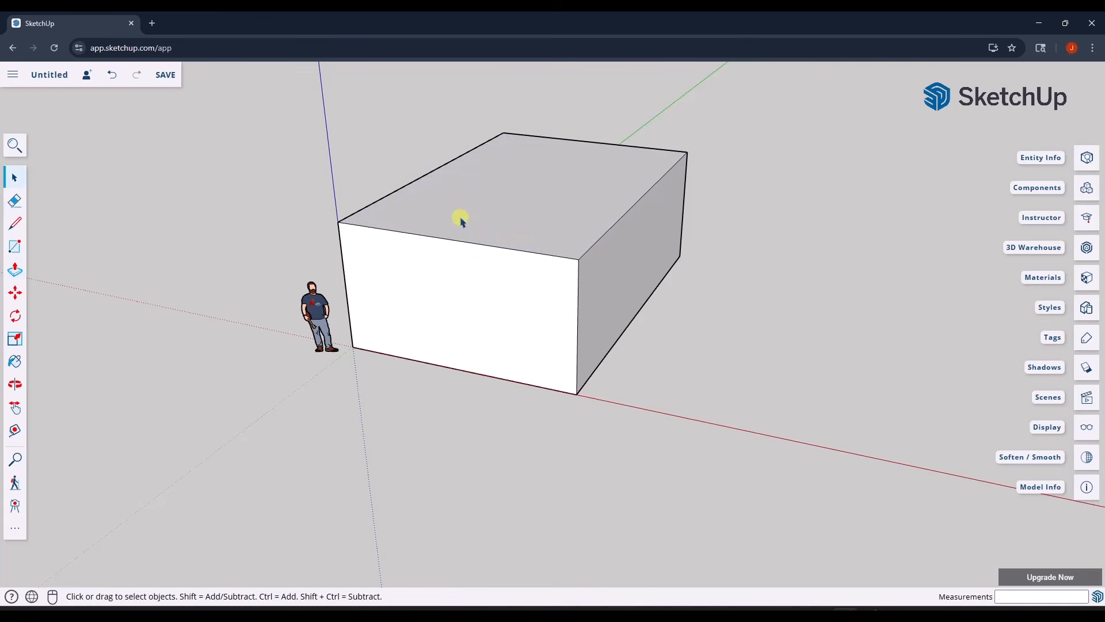
Measure the height of the box's front vertical edge with the Tape Measure.
{"action": "left_click", "coordinate": [15, 431]}
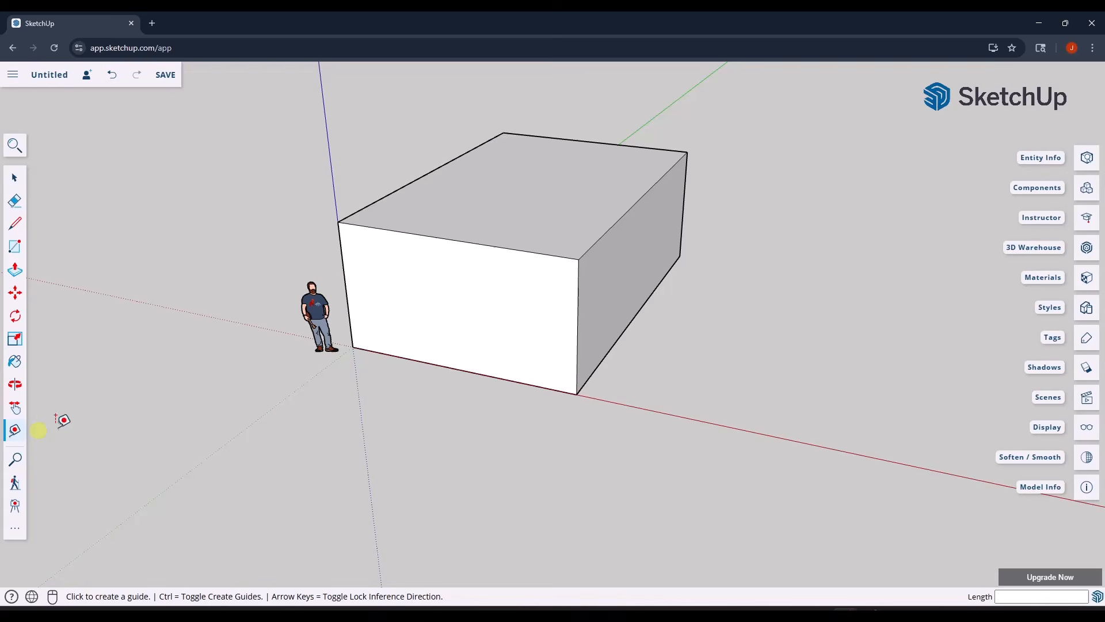
{"action": "left_click", "coordinate": [579, 259]}
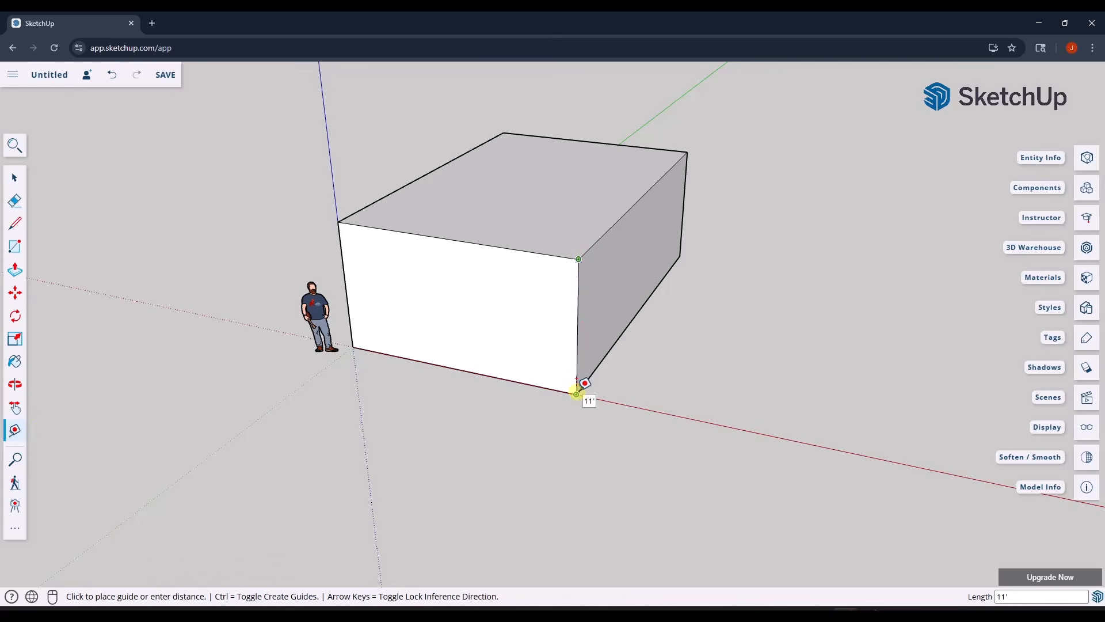
{"action": "key", "text": "space"}
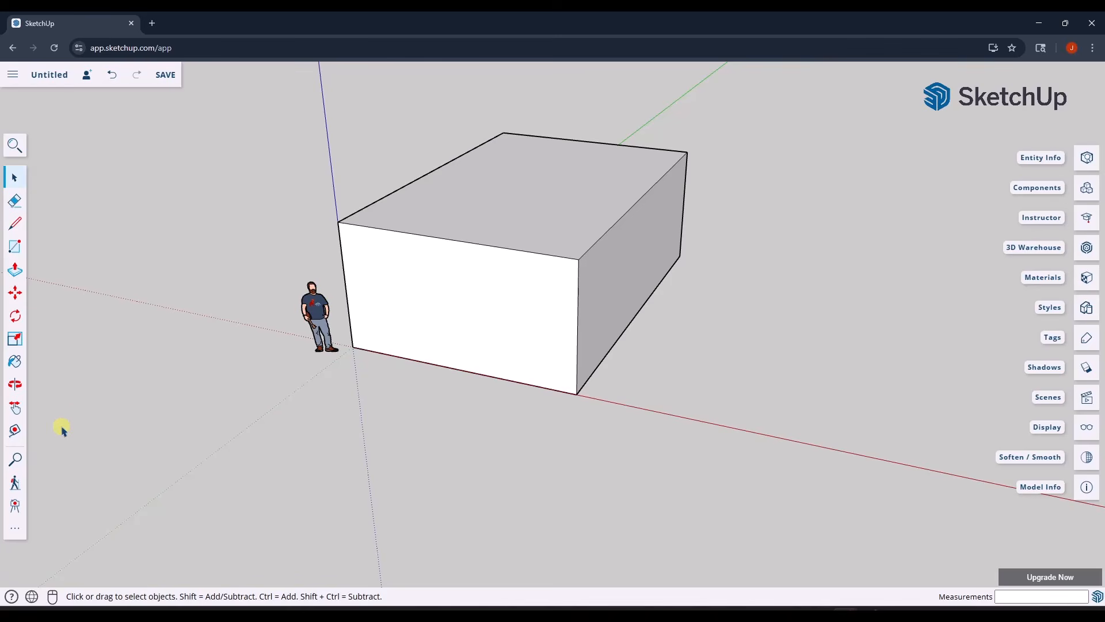
Create a 35-degree Protractor guide in the front face's plane, centred on its upper corner away from the origin and measured from its top edge.
{"action": "left_click", "coordinate": [15, 529]}
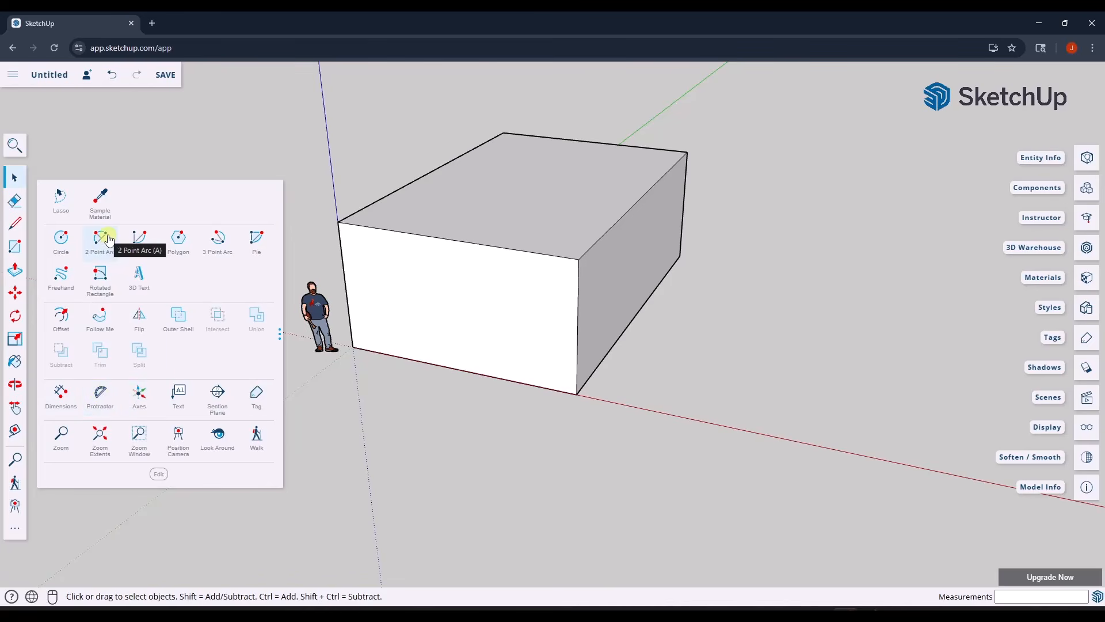
{"action": "left_click", "coordinate": [96, 400]}
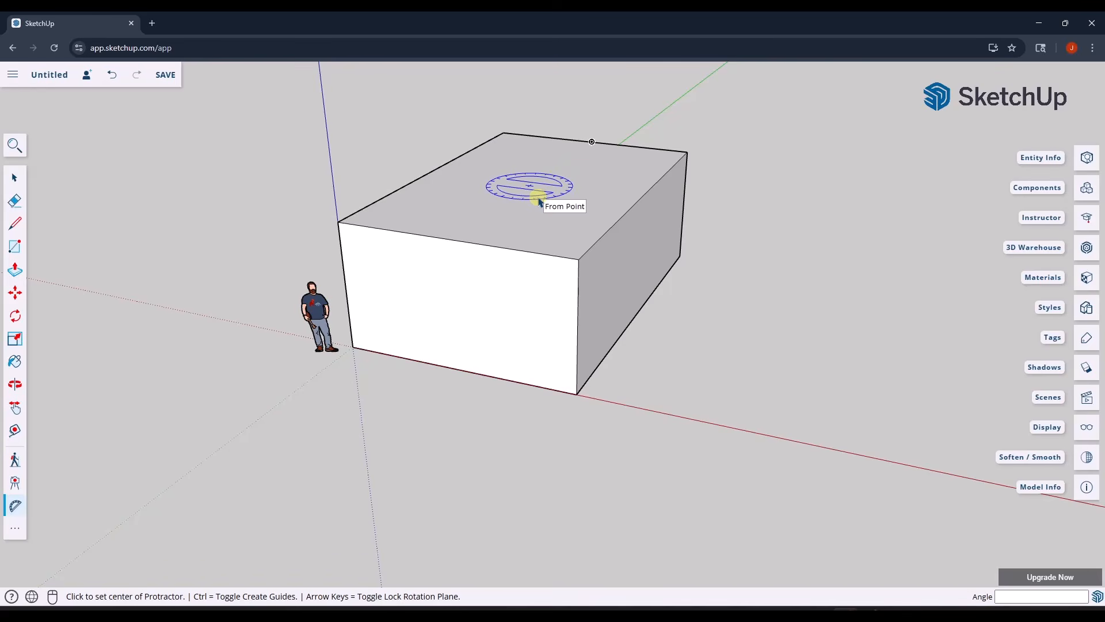
{"action": "key", "text": "Left"}
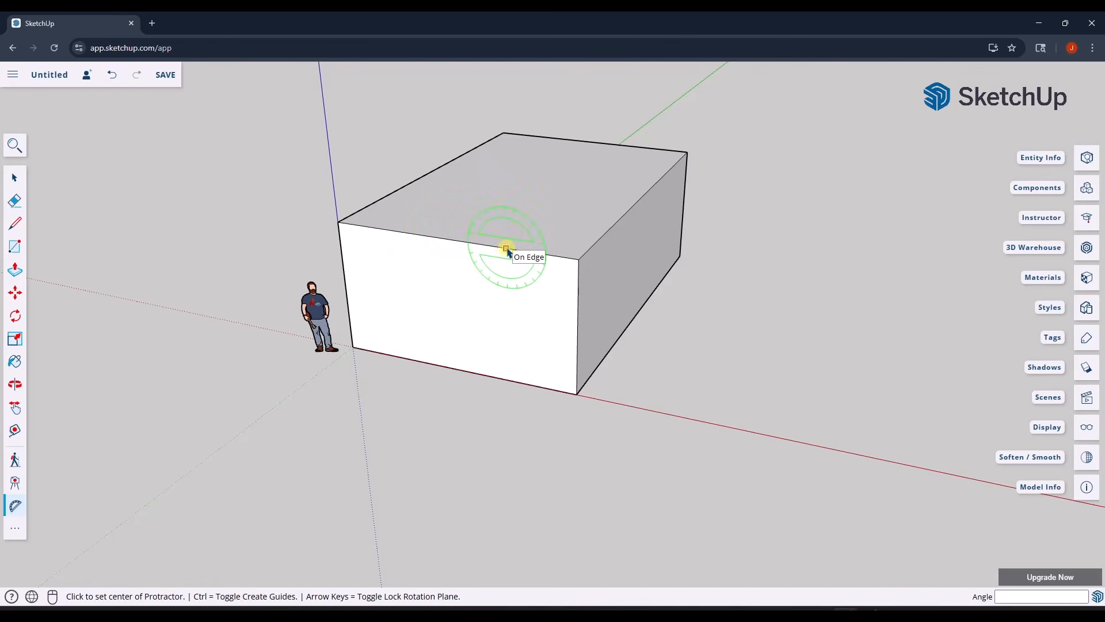
{"action": "left_click", "coordinate": [578, 260]}
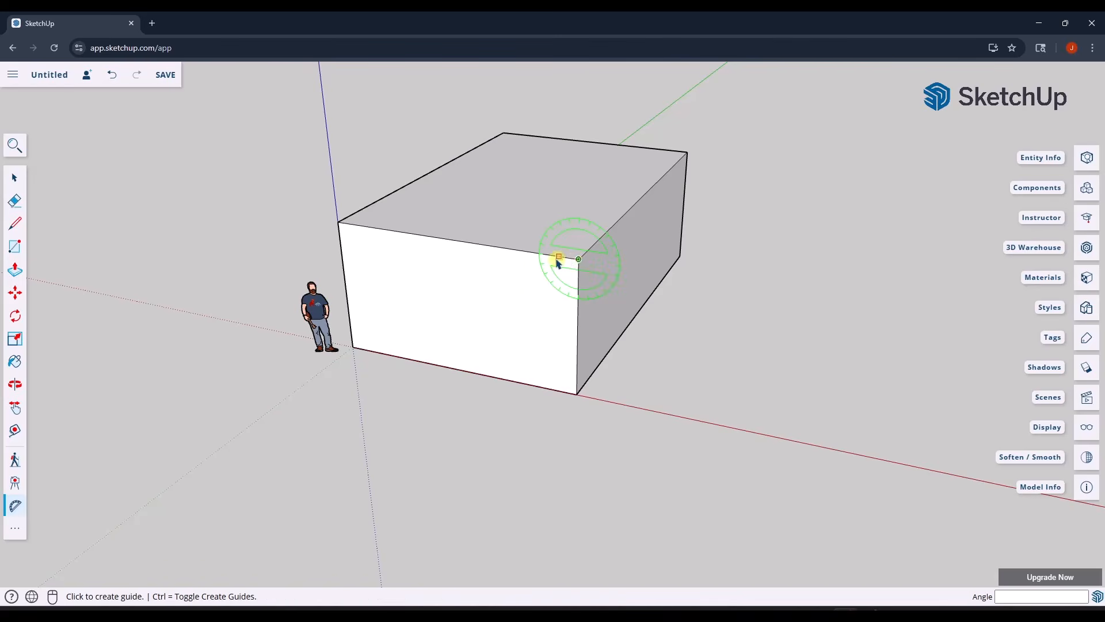
{"action": "left_click", "coordinate": [406, 233]}
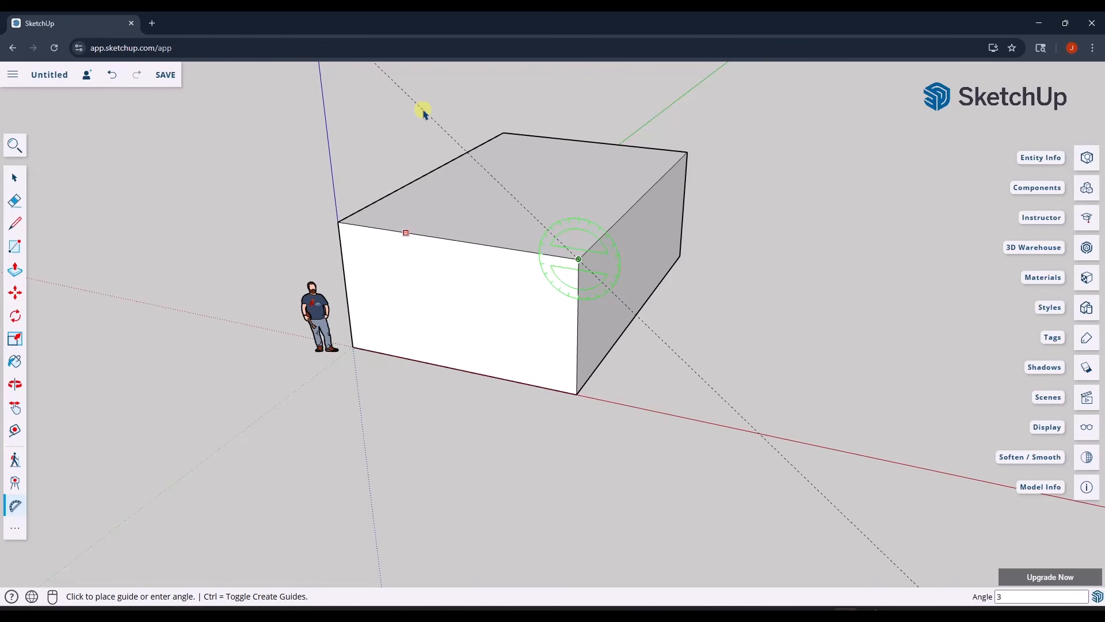
{"action": "key", "text": "Return"}
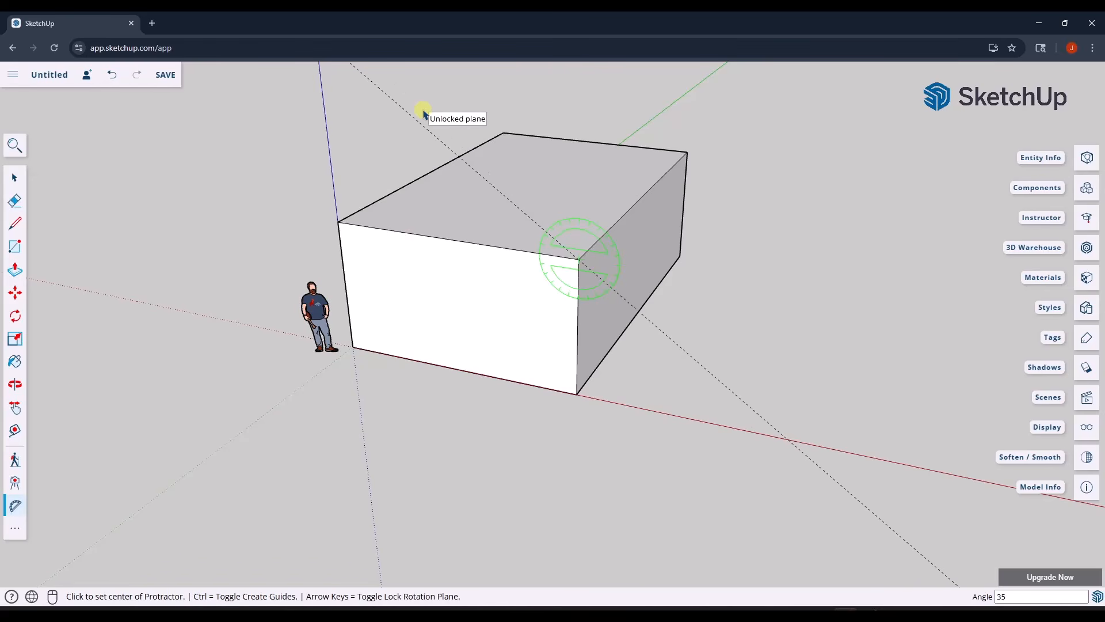
{"action": "key", "text": "space"}
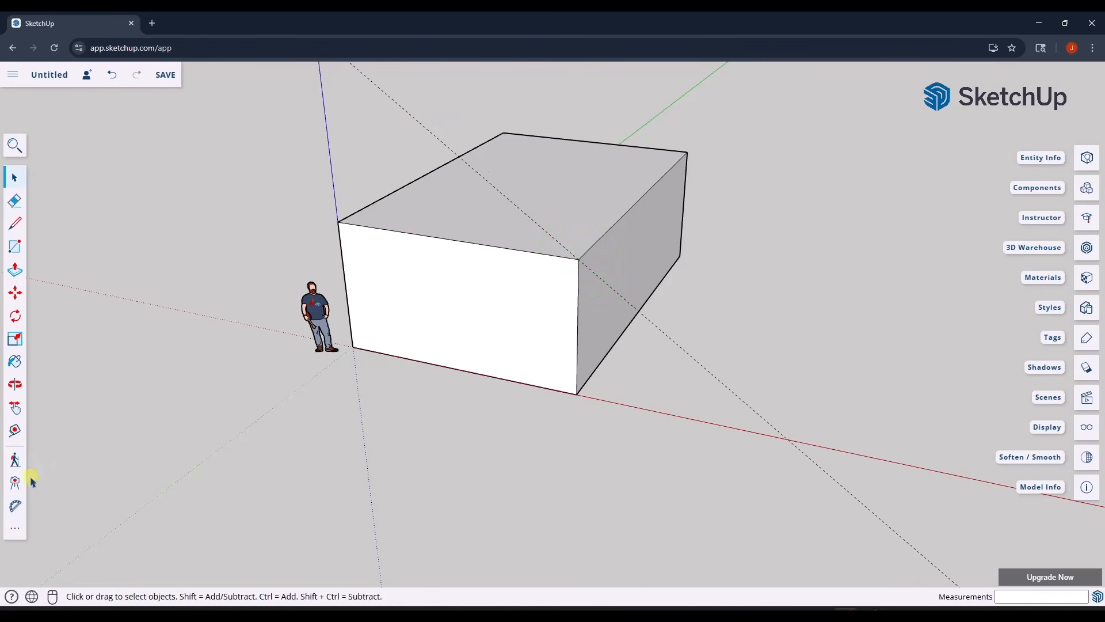
Create a second 35-degree Protractor guide in the front face's plane, centred on the upper corner above the origin and measured from the top edge.
{"action": "left_click", "coordinate": [15, 507]}
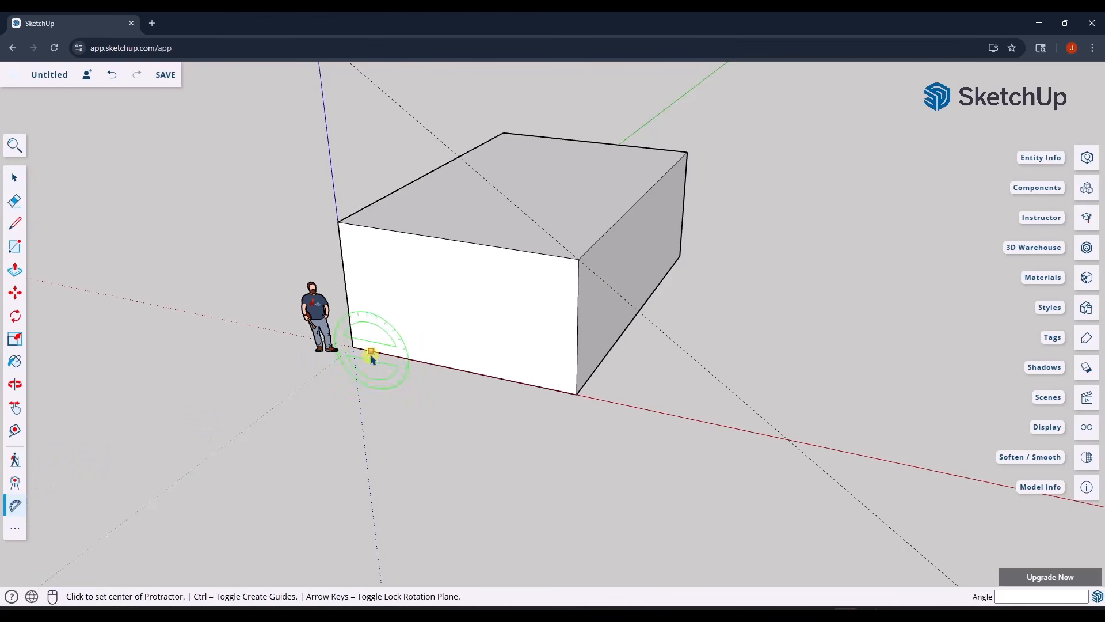
{"action": "left_click", "coordinate": [338, 222]}
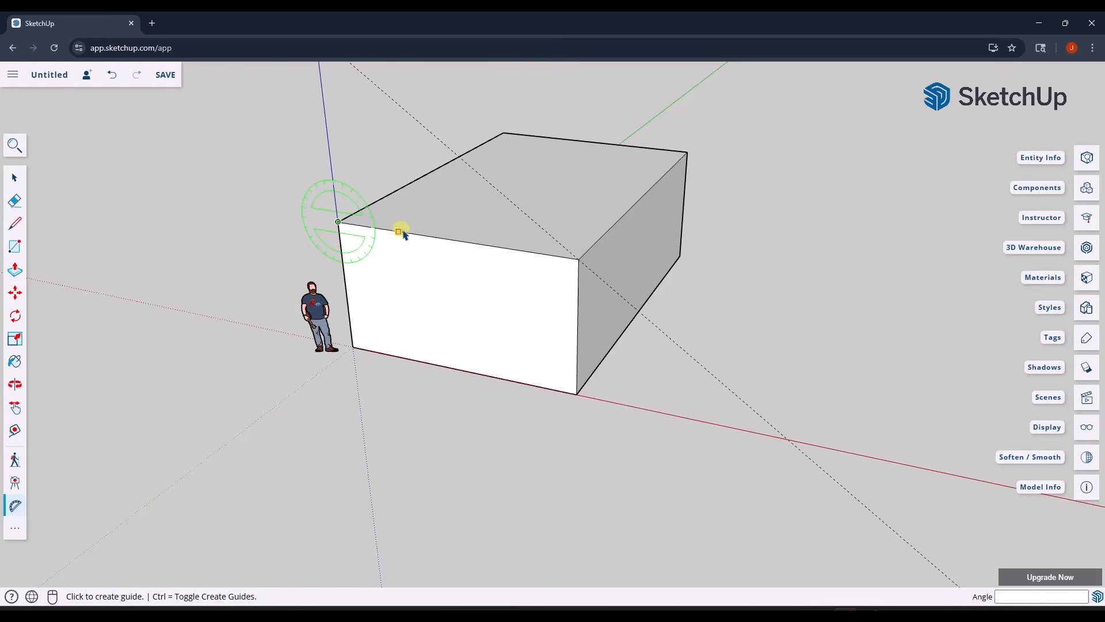
{"action": "left_click", "coordinate": [499, 248]}
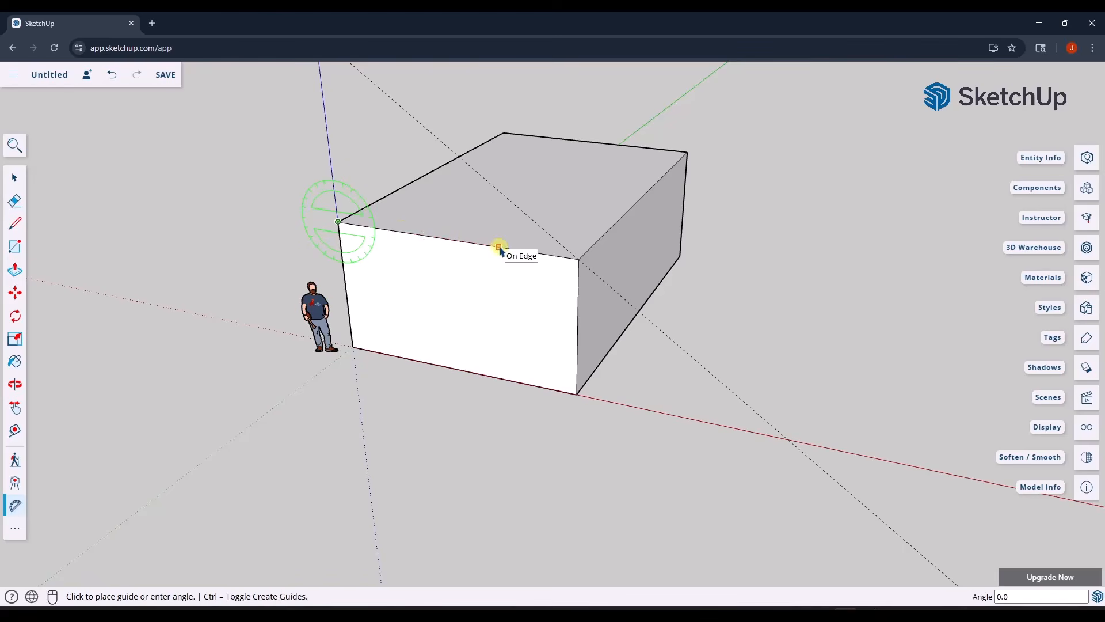
{"action": "left_click", "coordinate": [488, 120]}
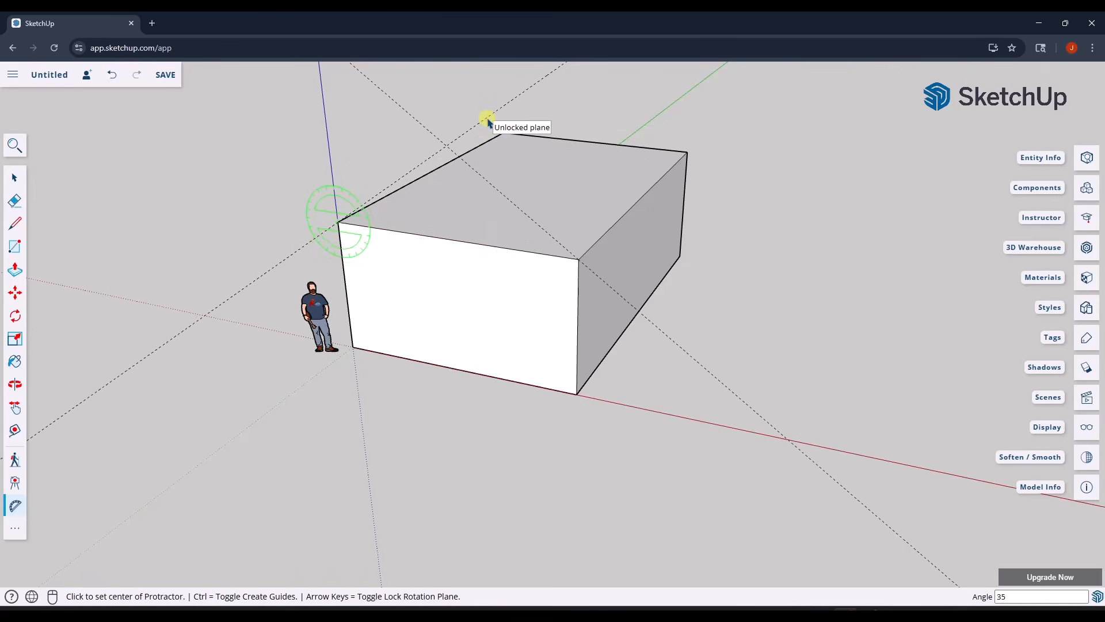
{"action": "key", "text": "space"}
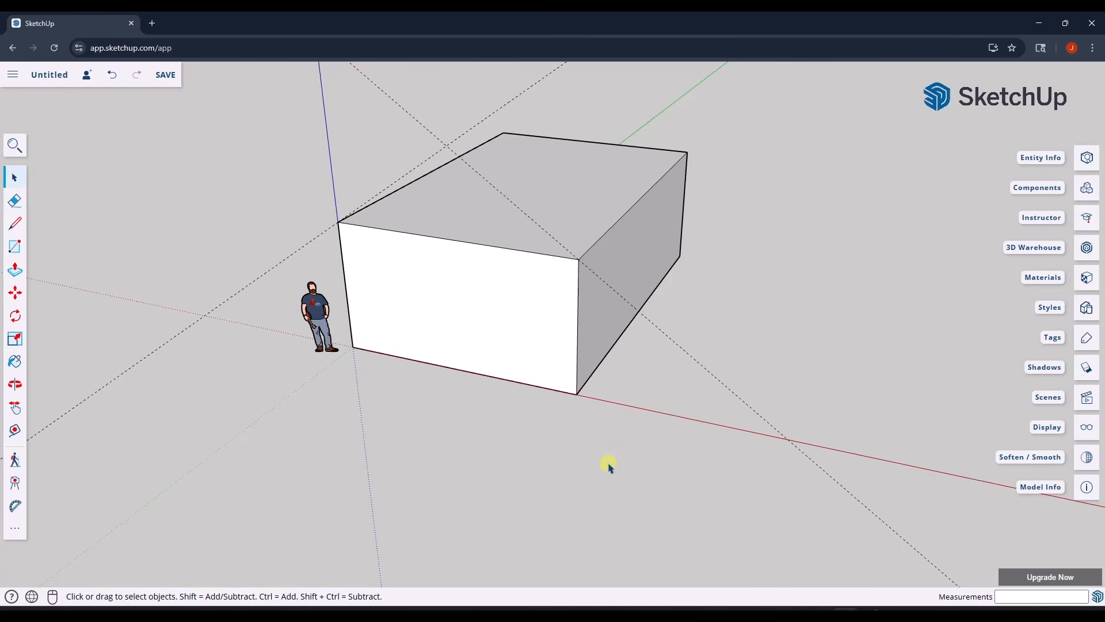
Draw the front gable with lines from one upper front corner to the guides' intersection and down to the other upper front corner.
{"action": "key", "text": "l"}
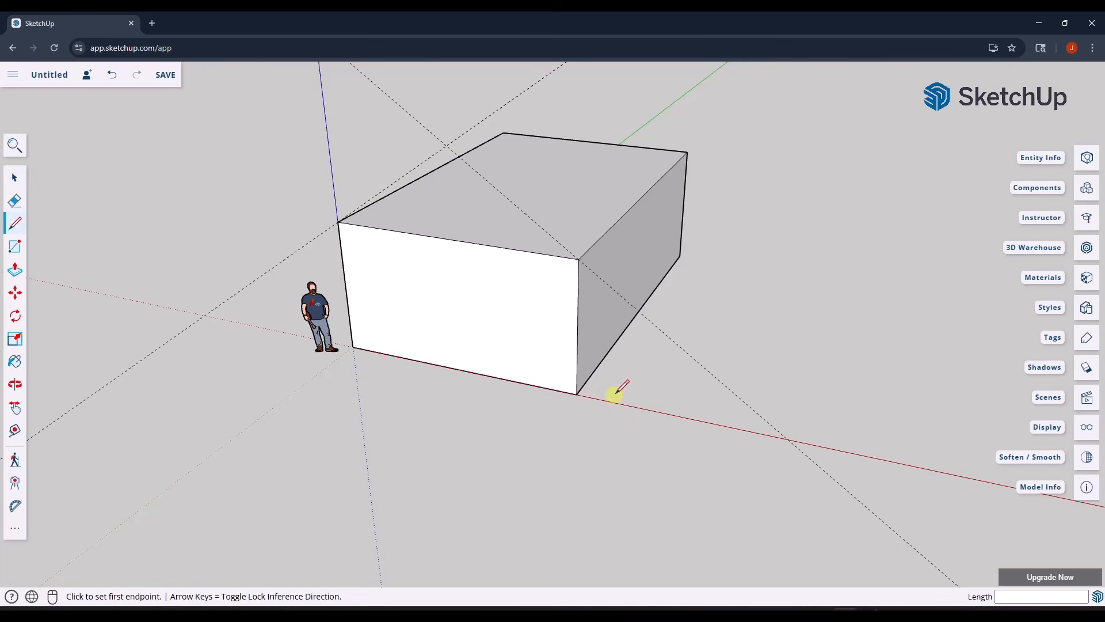
{"action": "left_click", "coordinate": [578, 259]}
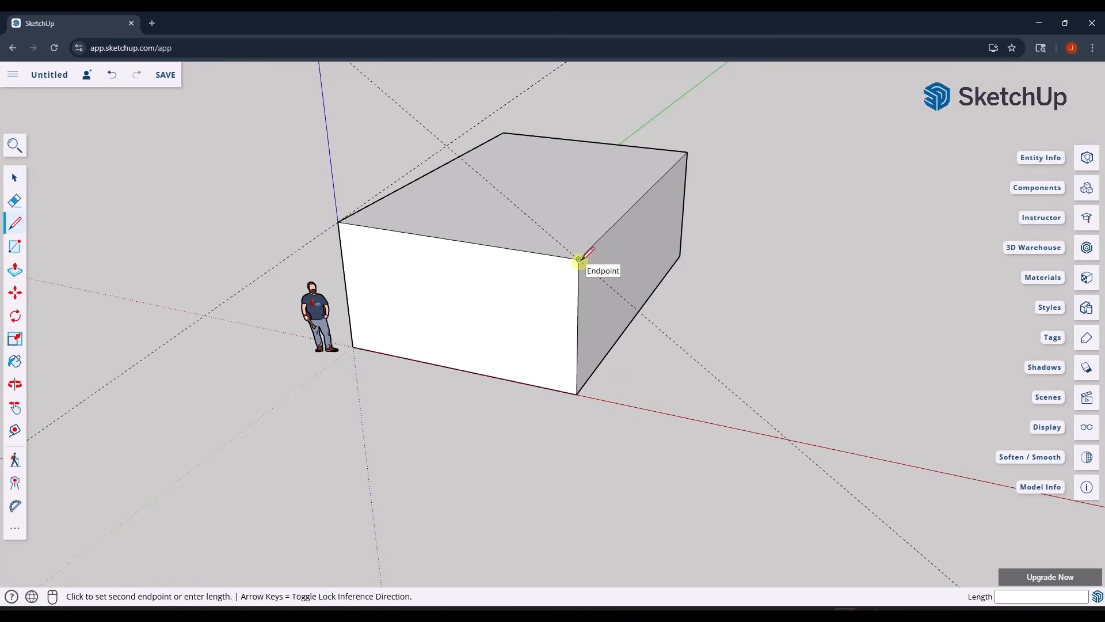
{"action": "left_click", "coordinate": [446, 146]}
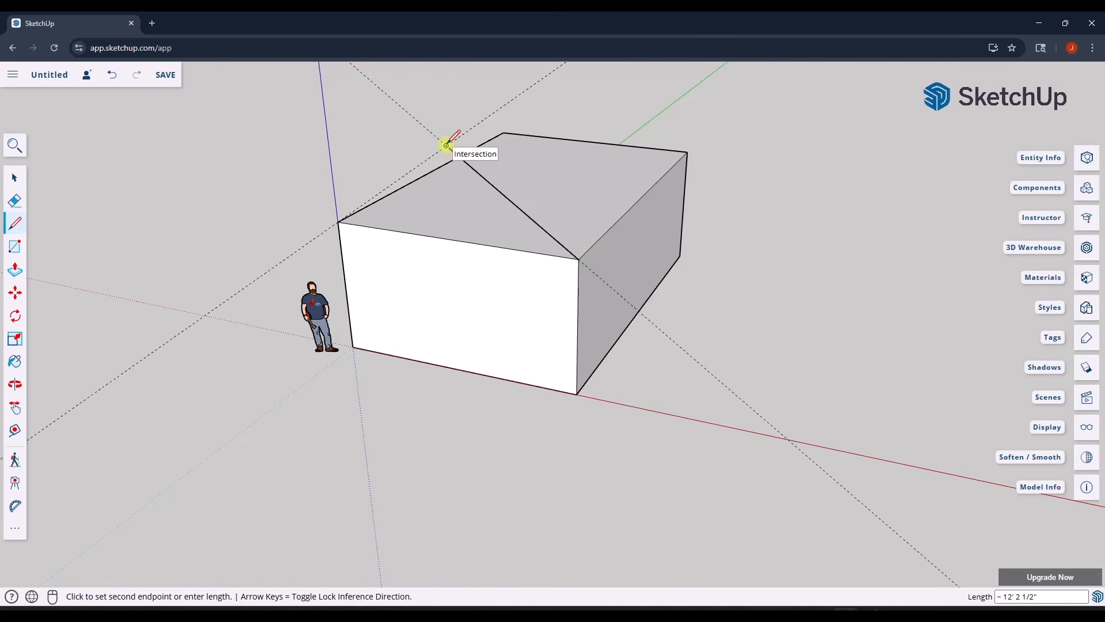
{"action": "left_click", "coordinate": [339, 221]}
{"action": "key", "text": "space"}
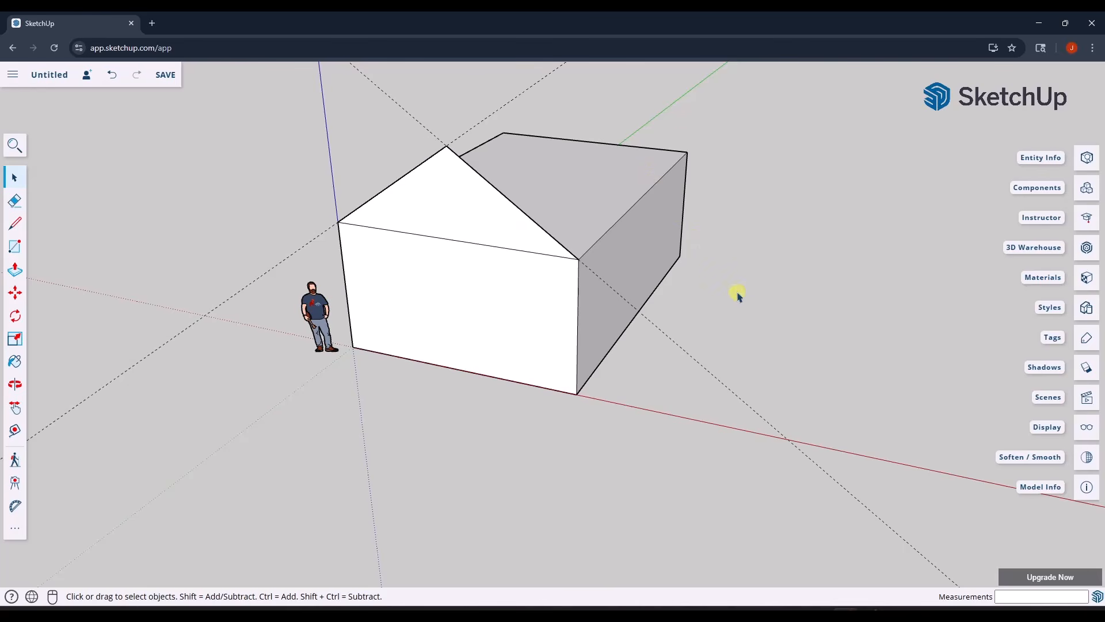
Delete all guides from the model.
{"action": "middle_click_drag", "start_coordinate": [739, 360], "coordinate": [696, 407]}
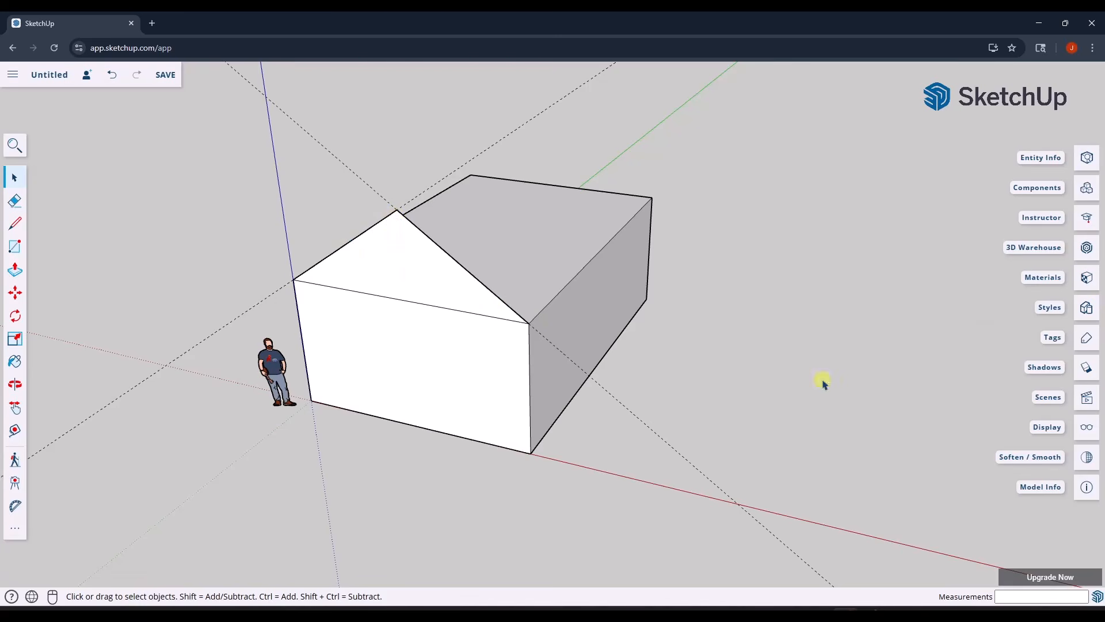
{"action": "left_click", "coordinate": [1088, 429]}
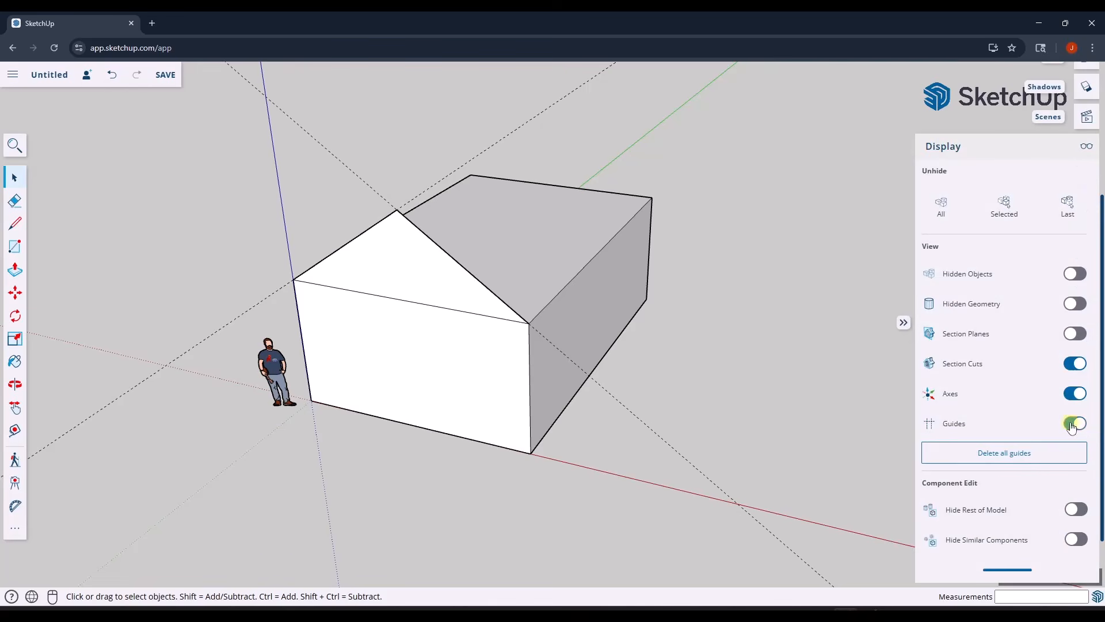
{"action": "left_click", "coordinate": [1009, 453]}
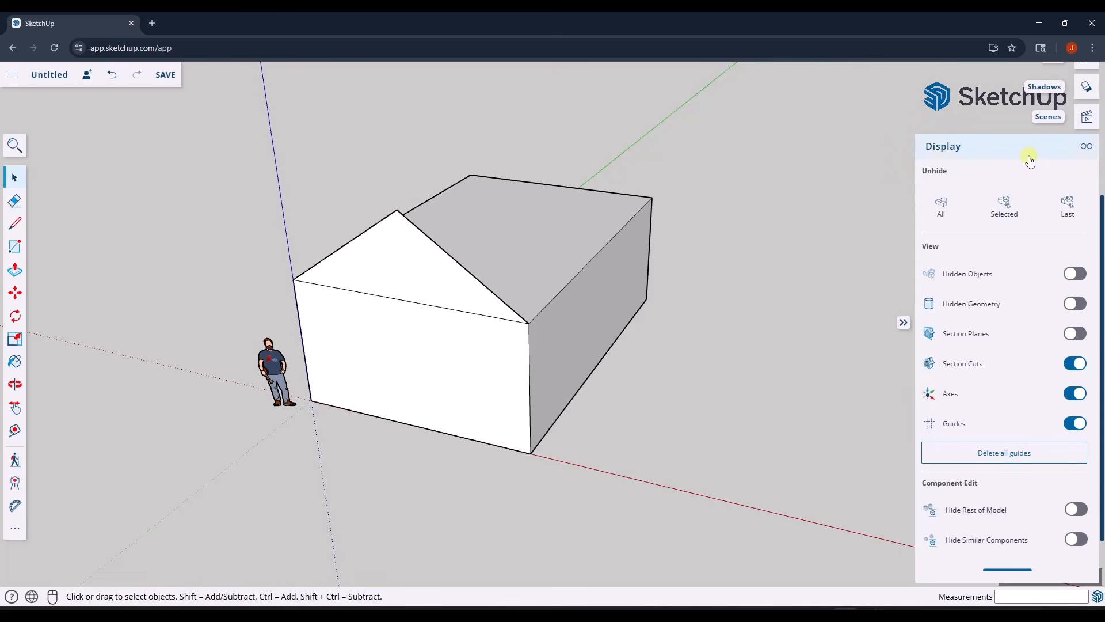
{"action": "left_click", "coordinate": [1082, 148]}
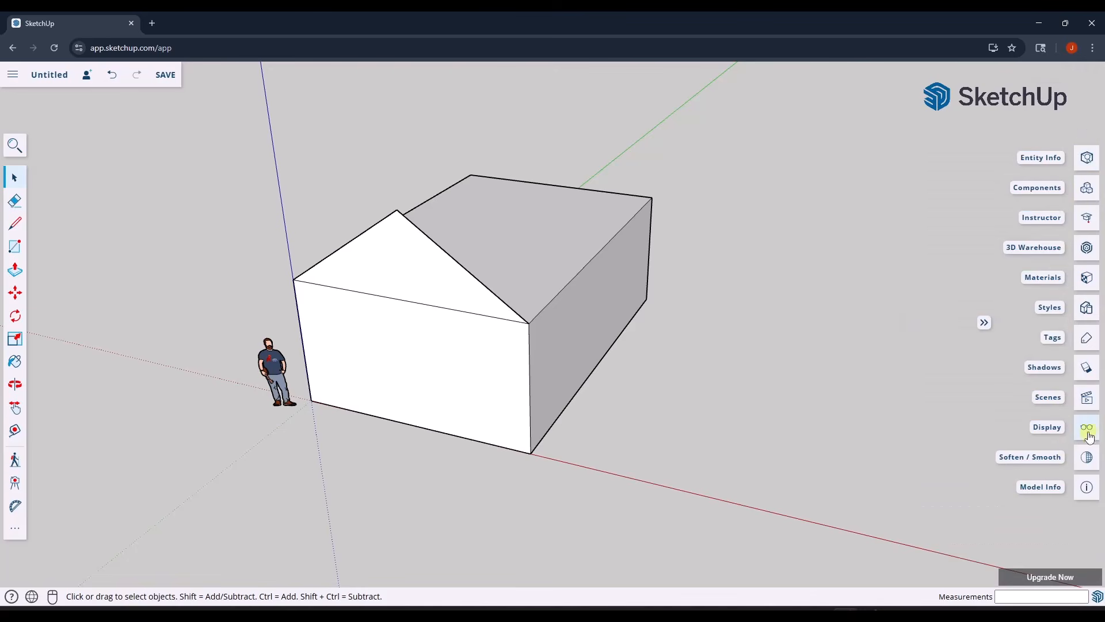
Push/Pull the triangular gable face back 30' to the box's rear upper corner to form the roof.
{"action": "key", "text": "p"}
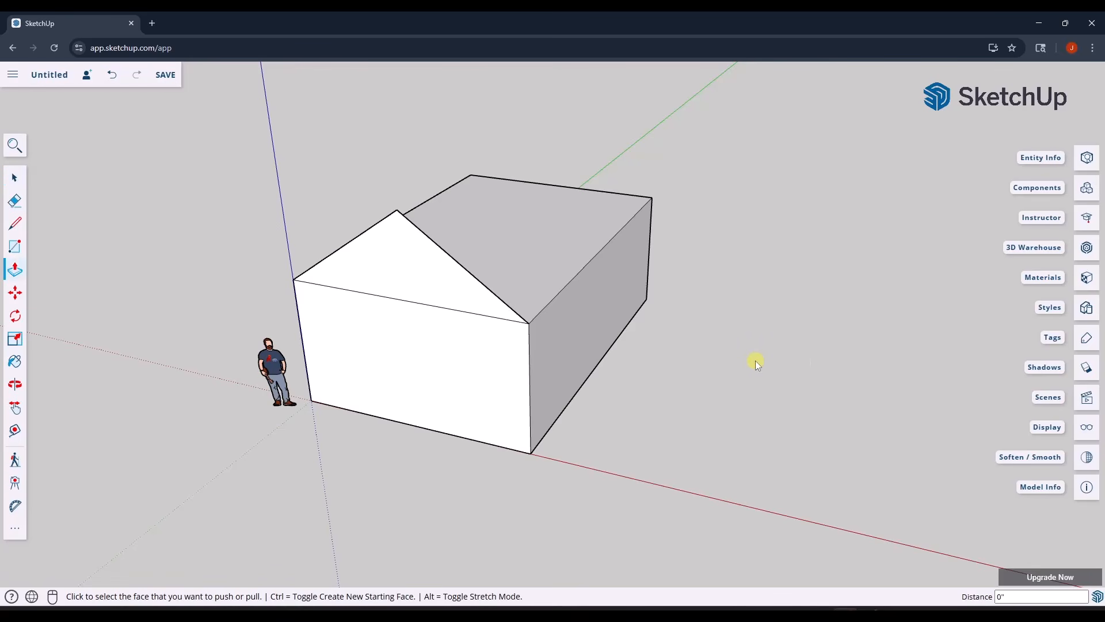
{"action": "left_click", "coordinate": [440, 288]}
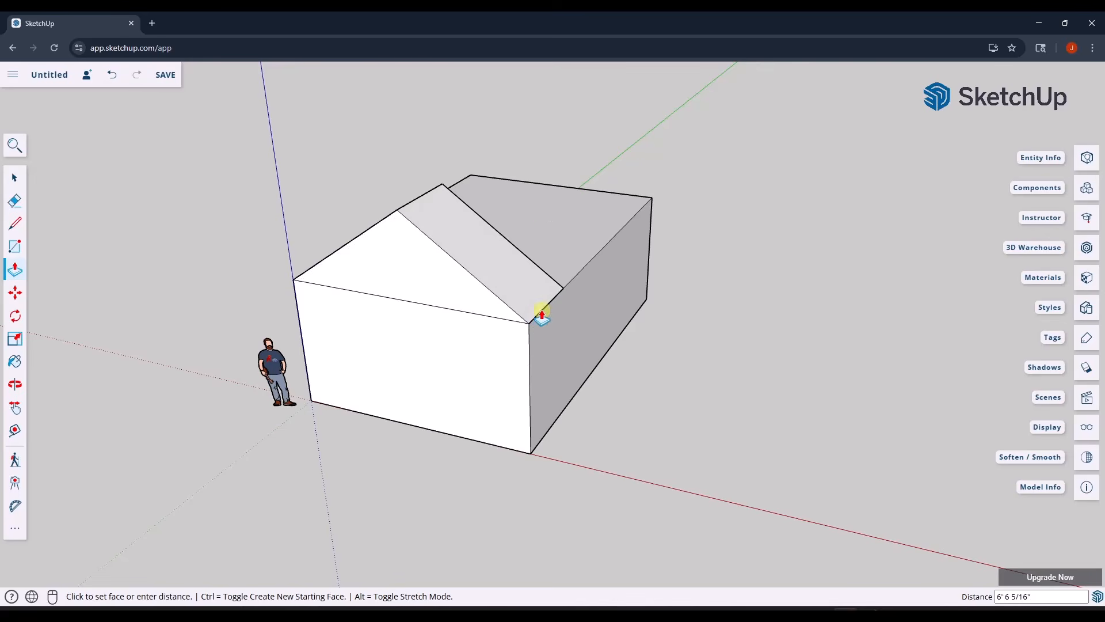
{"action": "left_click", "coordinate": [651, 198]}
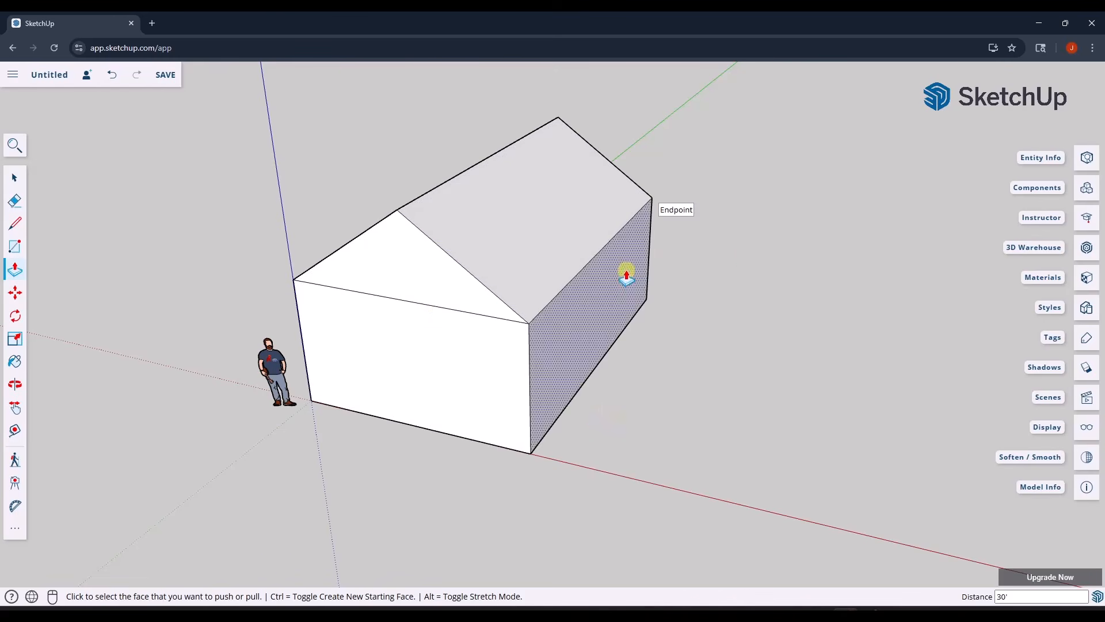
Erase the horizontal edge between the front wall and its gable, and select the merged front face.
{"action": "key", "text": "o"}
{"action": "left_click_drag", "start_coordinate": [745, 257], "coordinate": [727, 224]}
{"action": "key", "text": "p"}
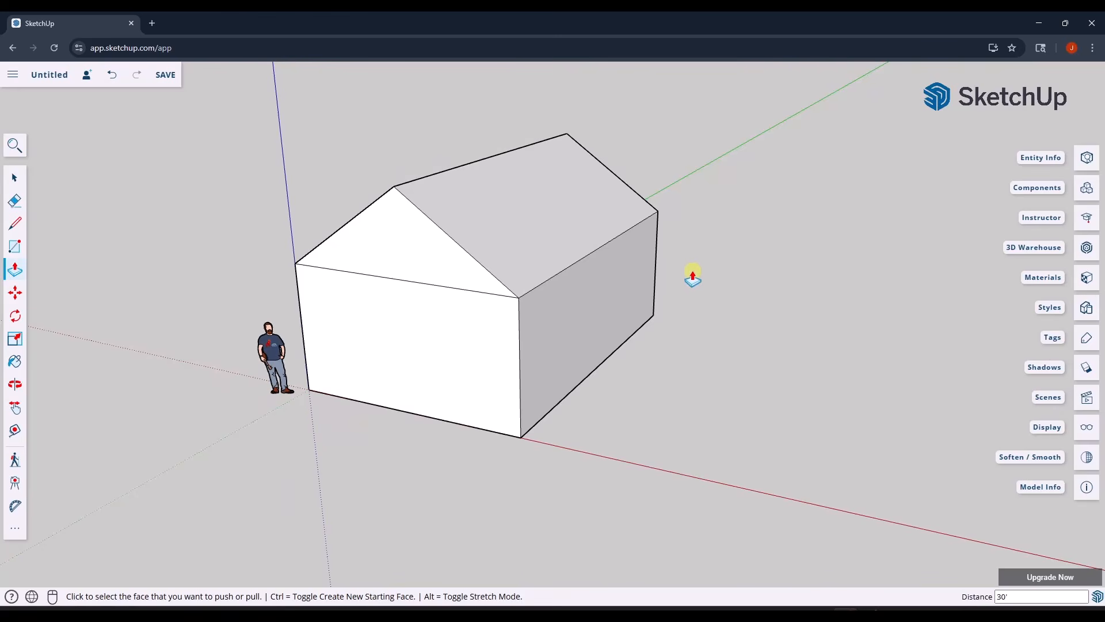
{"action": "key", "text": "e"}
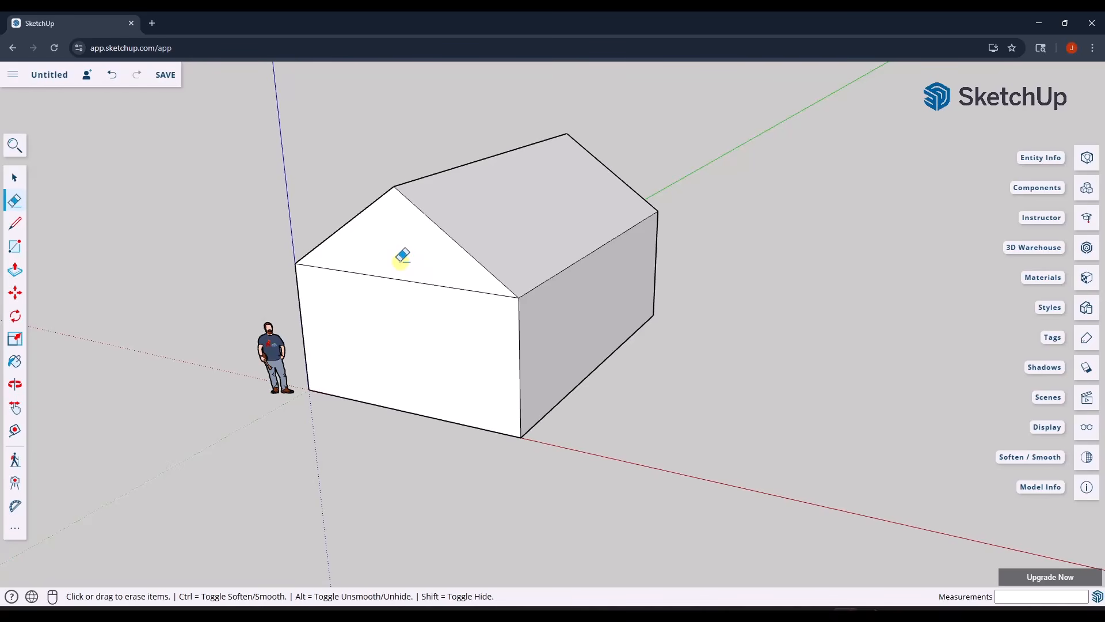
{"action": "left_click_drag", "start_coordinate": [406, 280], "coordinate": [414, 311]}
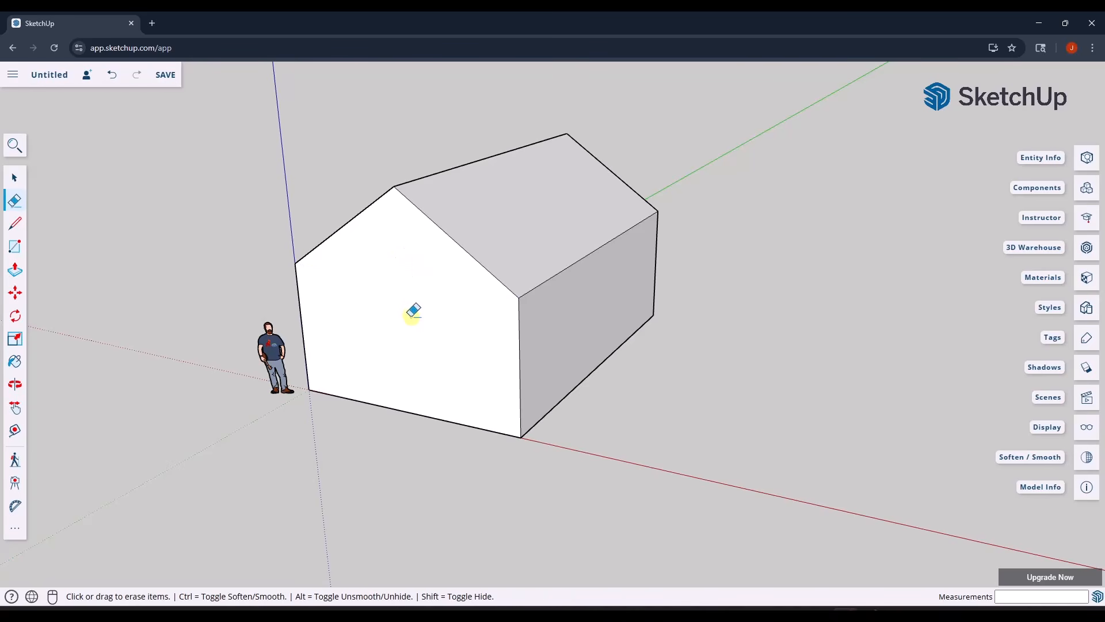
{"action": "key", "text": "space"}
{"action": "left_click", "coordinate": [424, 305]}
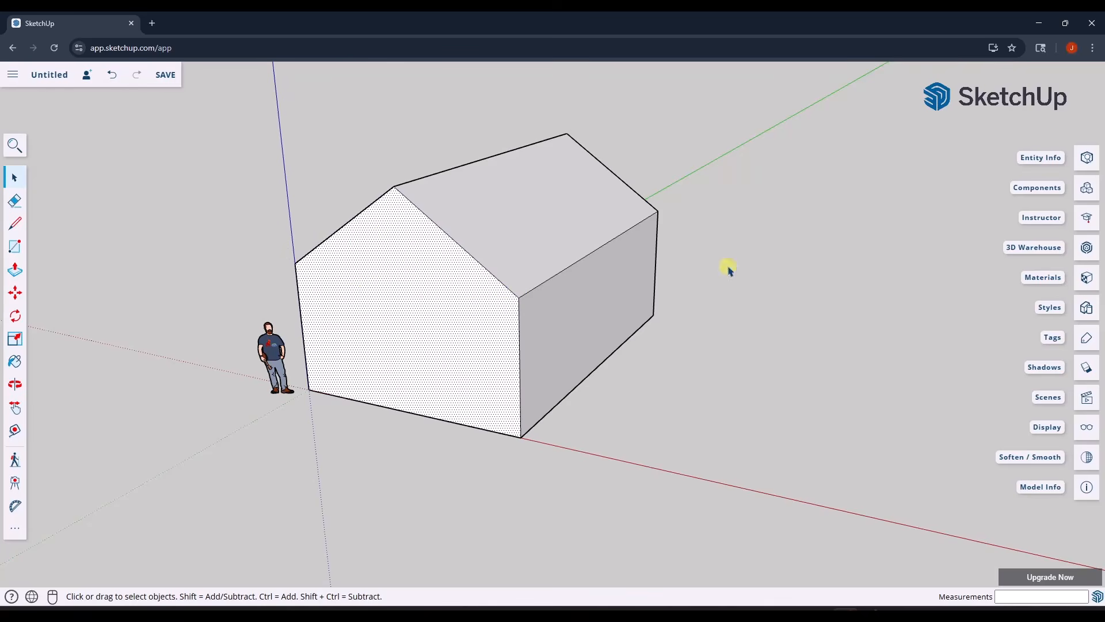
Erase the horizontal edge between the rear wall and its gable.
{"action": "key", "text": "o"}
{"action": "mouse_move", "coordinate": [806, 250]}
{"action": "left_mouse_down"}
{"action": "mouse_move", "coordinate": [474, 266]}
{"action": "mouse_move", "coordinate": [155, 232]}
{"action": "mouse_move", "coordinate": [94, 244]}
{"action": "left_mouse_up"}
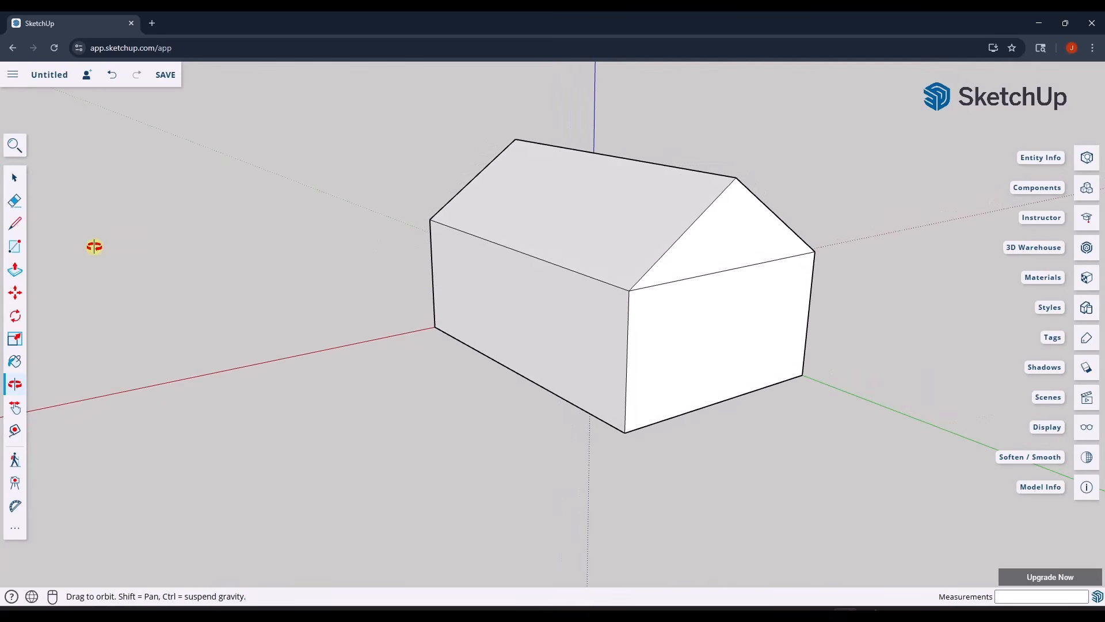
{"action": "key", "text": "space"}
{"action": "key", "text": "e"}
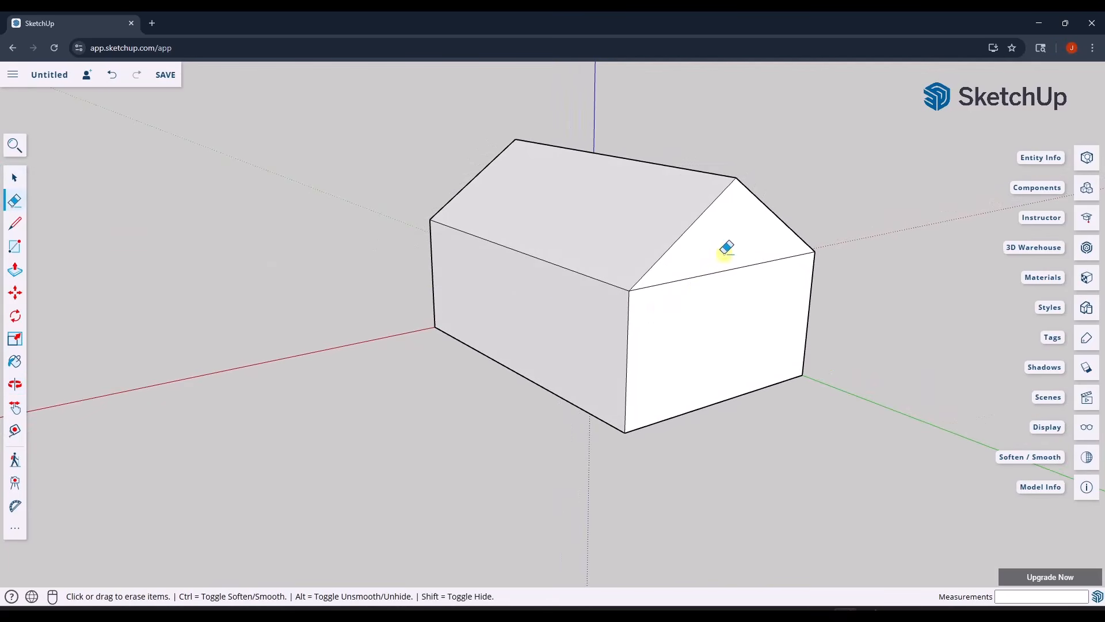
{"action": "left_click_drag", "start_coordinate": [733, 257], "coordinate": [742, 332]}
{"action": "key", "text": "space"}
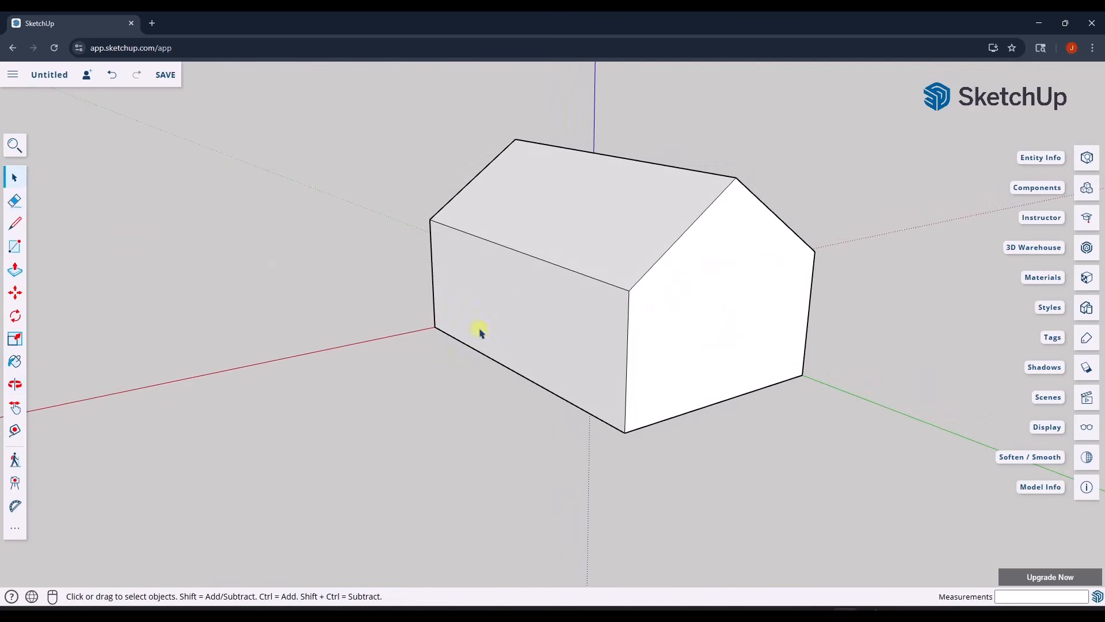
Select the two sloped edges of the front gable.
{"action": "mouse_move", "coordinate": [479, 328]}
{"action": "middle_mouse_down"}
{"action": "mouse_move", "coordinate": [468, 331]}
{"action": "mouse_move", "coordinate": [1009, 353]}
{"action": "mouse_move", "coordinate": [914, 320]}
{"action": "mouse_move", "coordinate": [732, 311]}
{"action": "mouse_move", "coordinate": [740, 293]}
{"action": "mouse_move", "coordinate": [679, 284]}
{"action": "middle_mouse_up"}
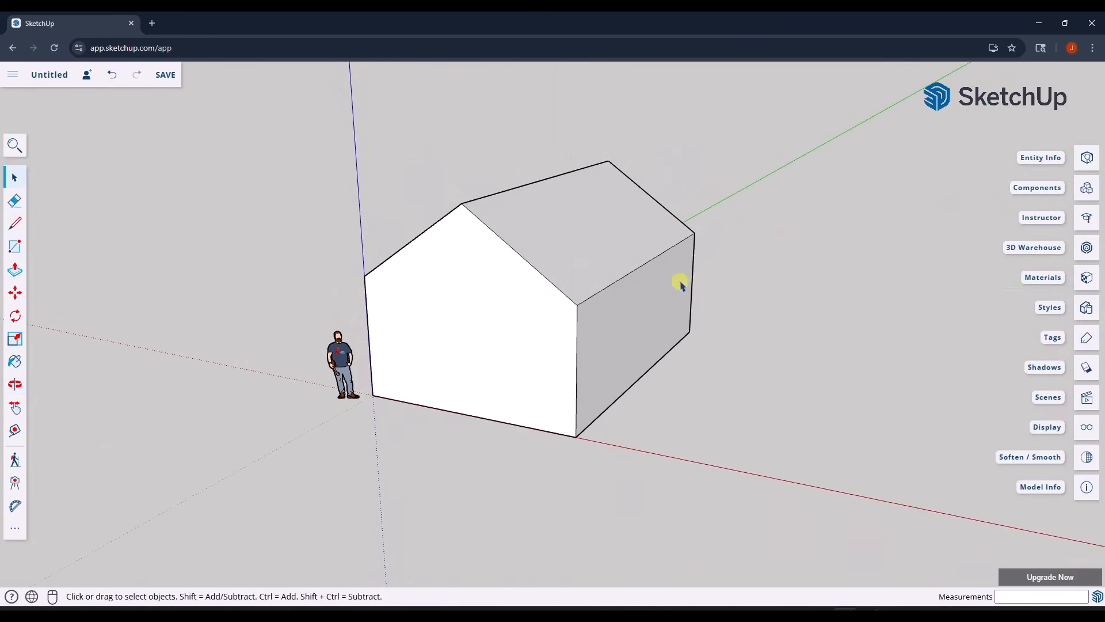
{"action": "left_click", "coordinate": [551, 288]}
{"action": "middle_click_drag", "start_coordinate": [462, 233], "coordinate": [517, 299]}
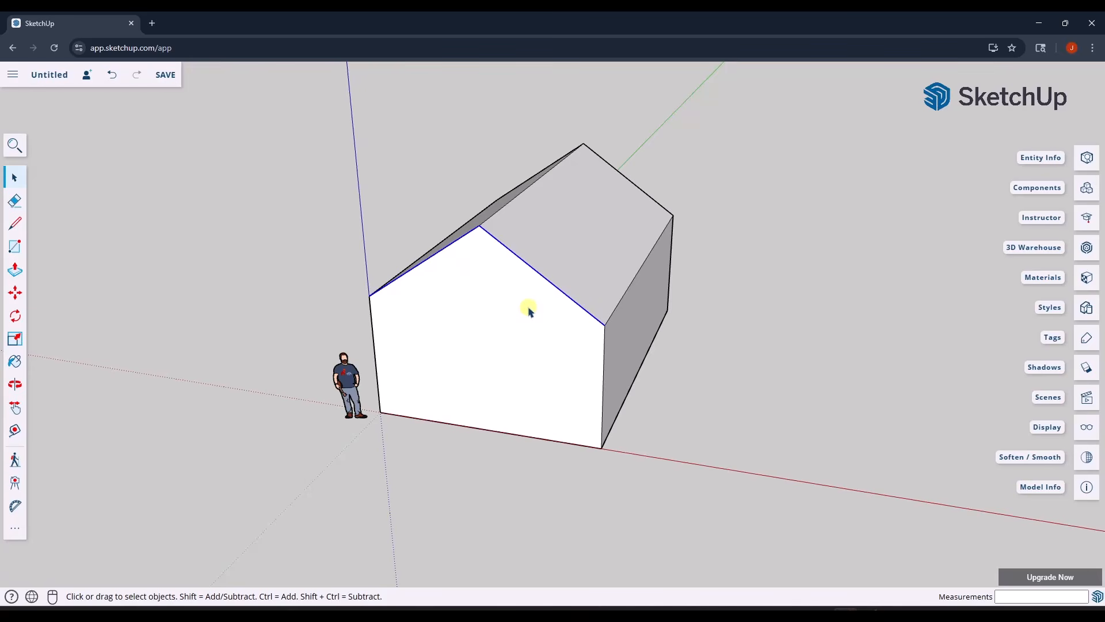
{"action": "key", "text": "f"}
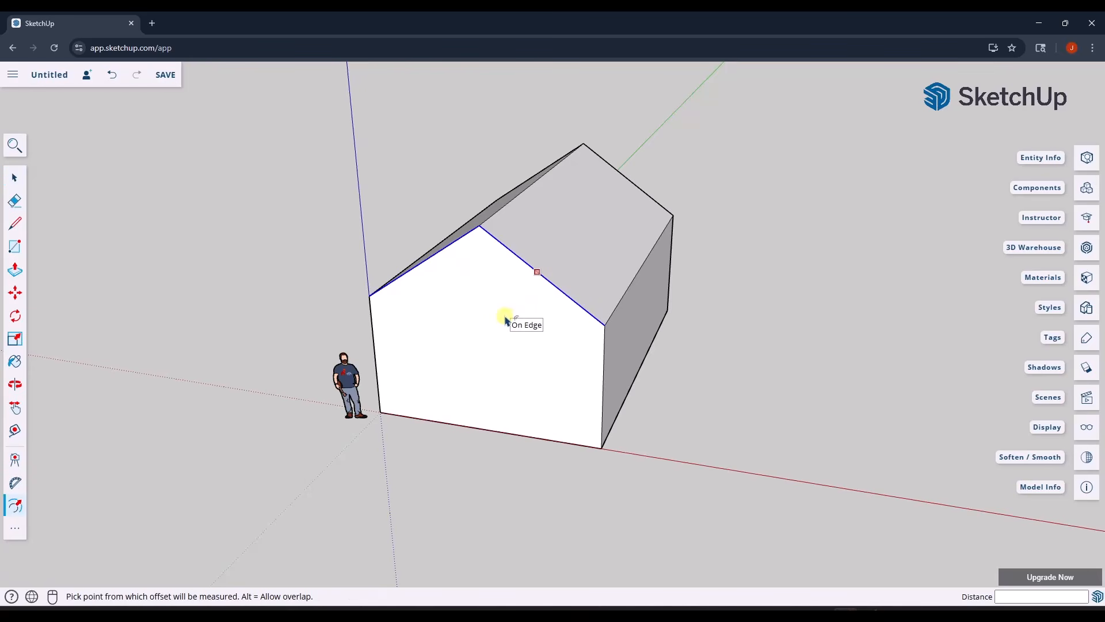
{"action": "key", "text": "space"}
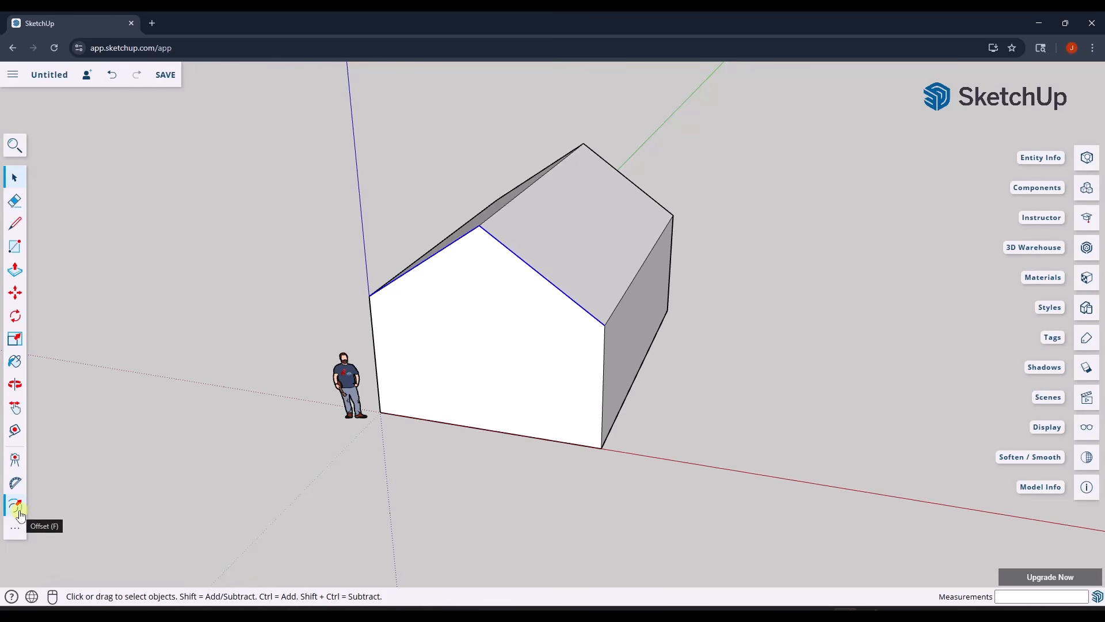
{"action": "left_click", "coordinate": [15, 529]}
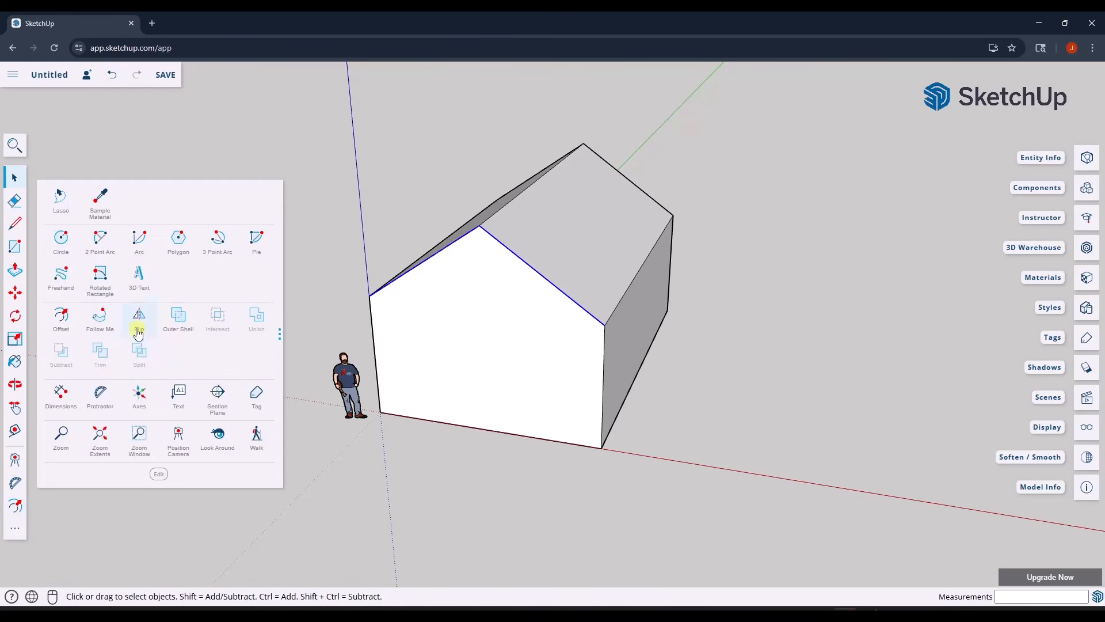
{"action": "left_click", "coordinate": [62, 319]}
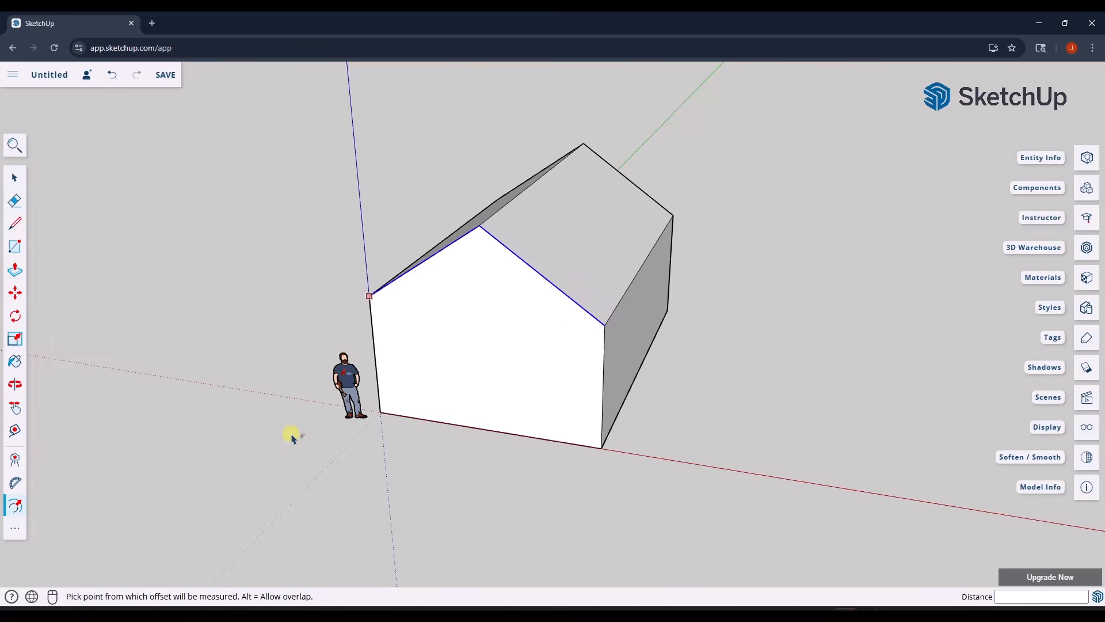
{"action": "key", "text": "space"}
Offset the two selected gable edges outward by 6" to outline the roof thickness.
{"action": "key", "text": "f"}
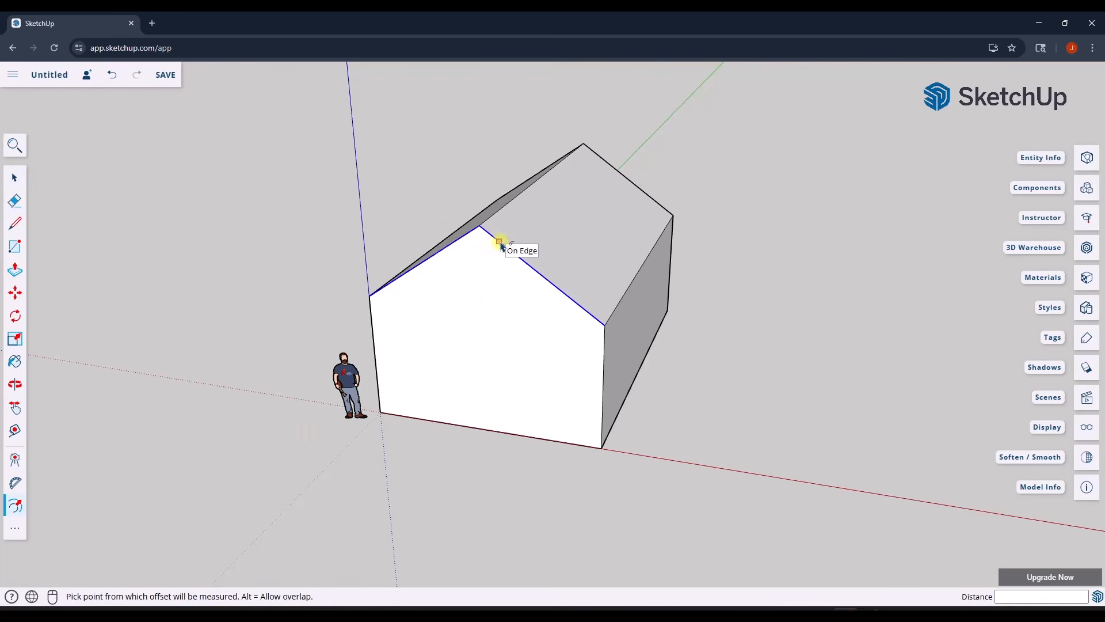
{"action": "left_click", "coordinate": [499, 241]}
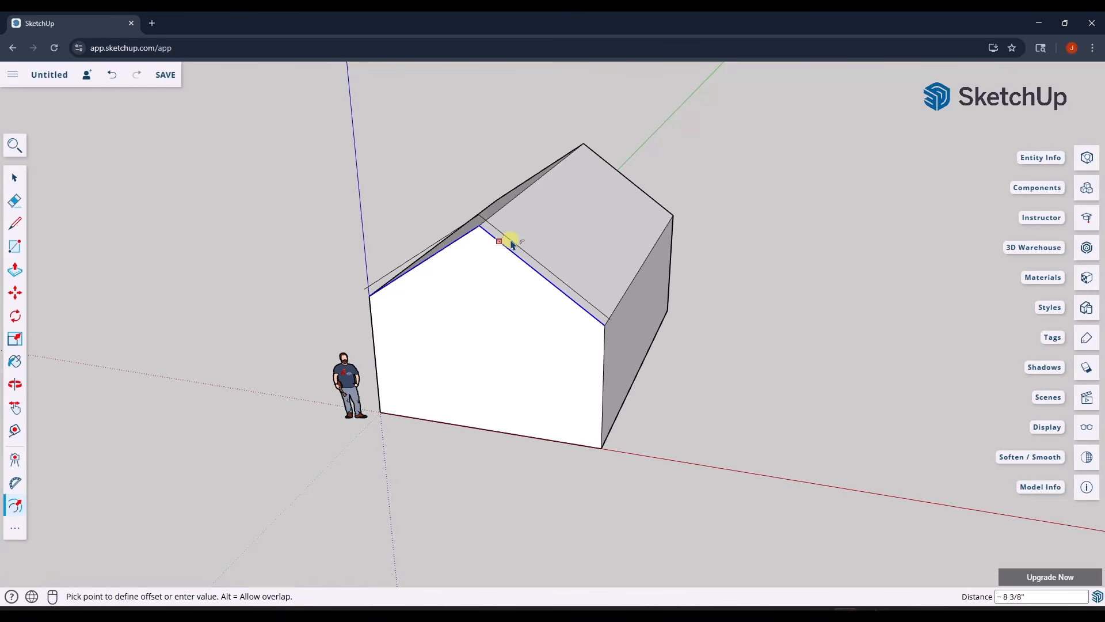
{"action": "key", "text": "Return"}
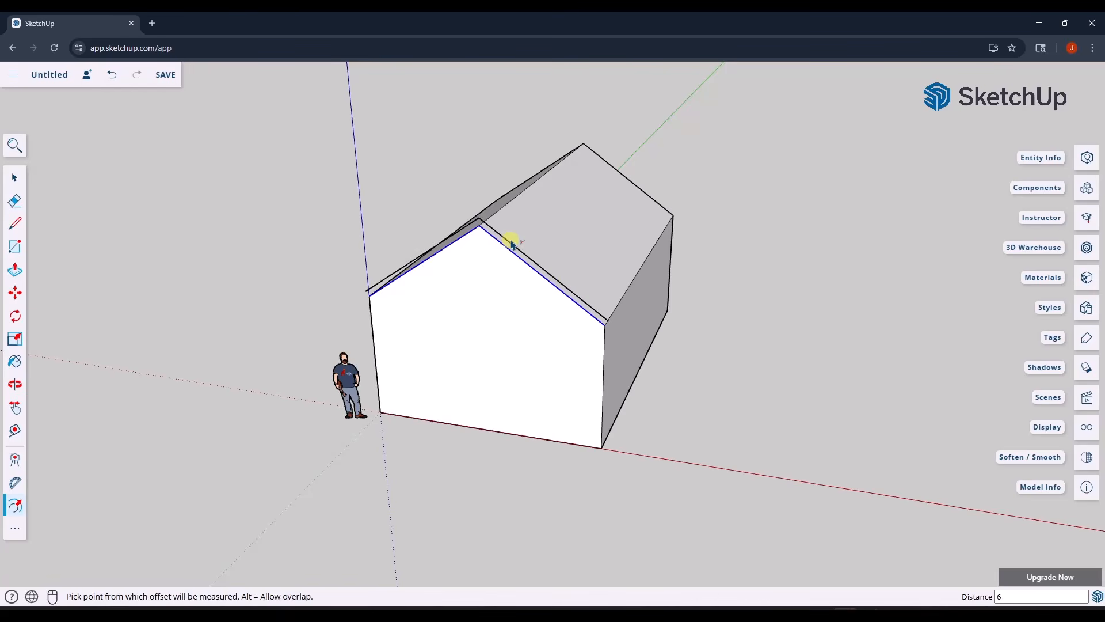
{"action": "key", "text": "space"}
Draw a 12" line from the front gable's right eave corner, extending the roof slope past the wall.
{"action": "middle_click_drag", "start_coordinate": [558, 328], "coordinate": [530, 280]}
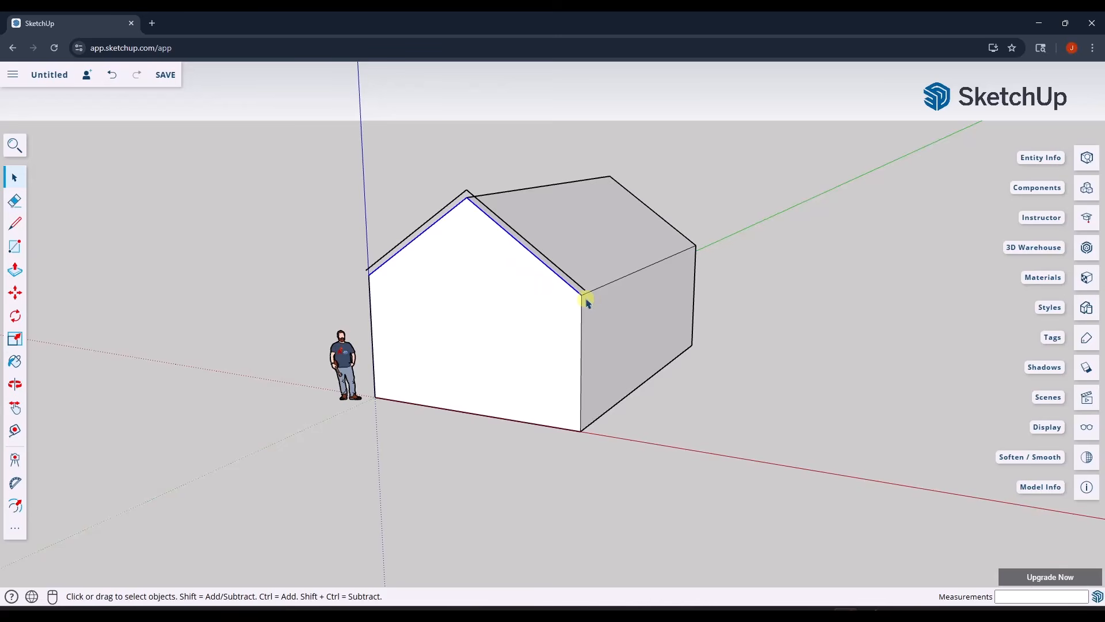
{"action": "scroll", "coordinate": [583, 300], "scroll_direction": "up", "scroll_amount": 2}
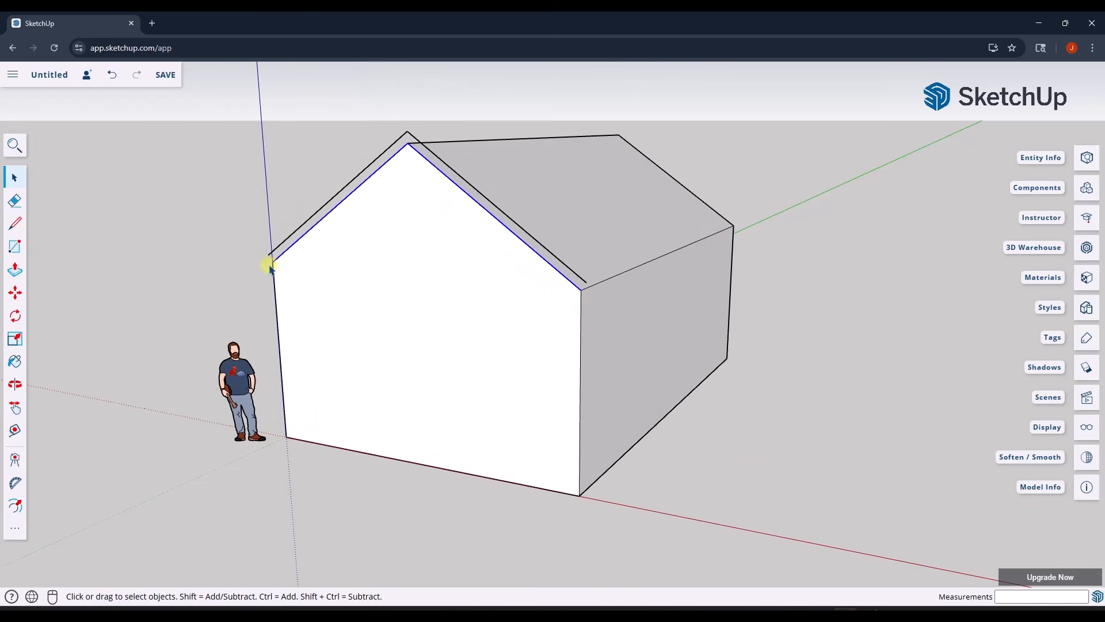
{"action": "key", "text": "l"}
{"action": "left_click", "coordinate": [581, 289]}
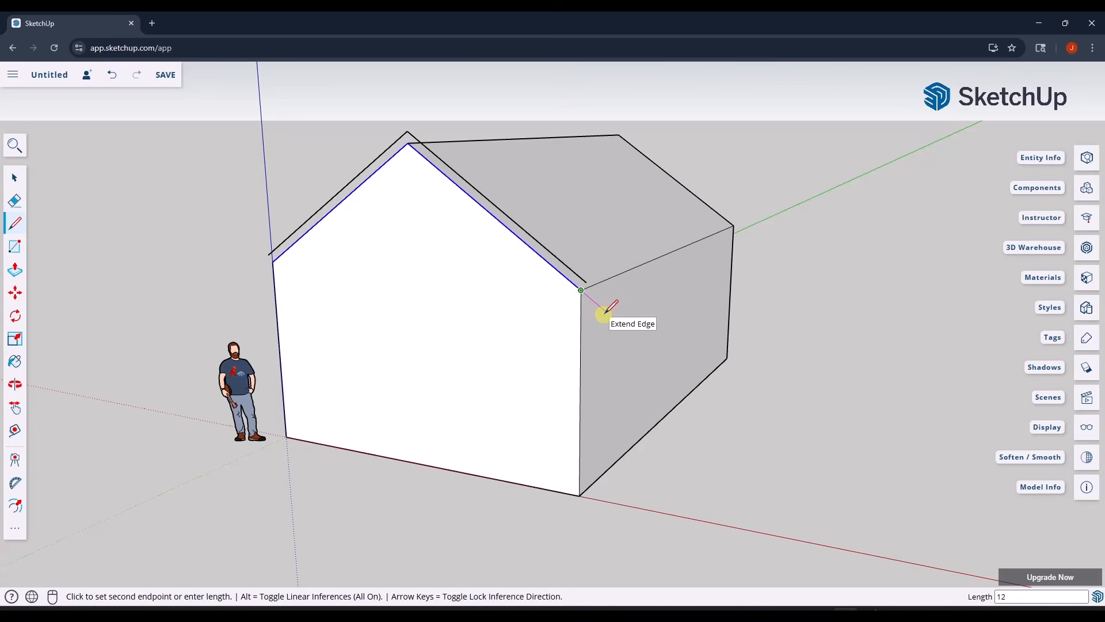
{"action": "key", "text": "Return"}
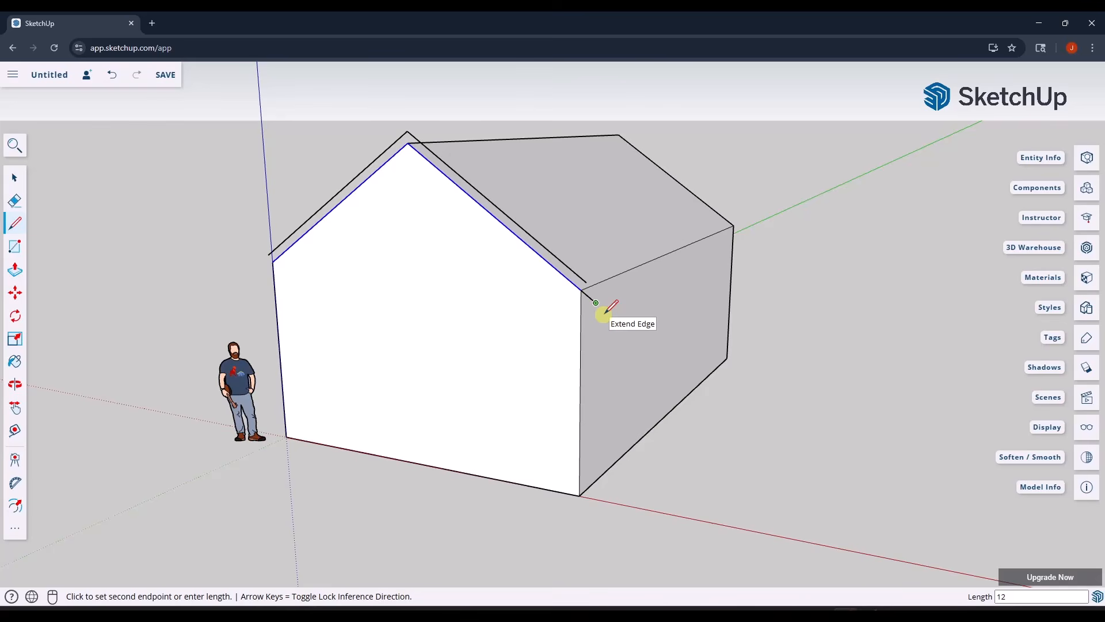
{"action": "key", "text": "space"}
{"action": "key", "text": "l"}
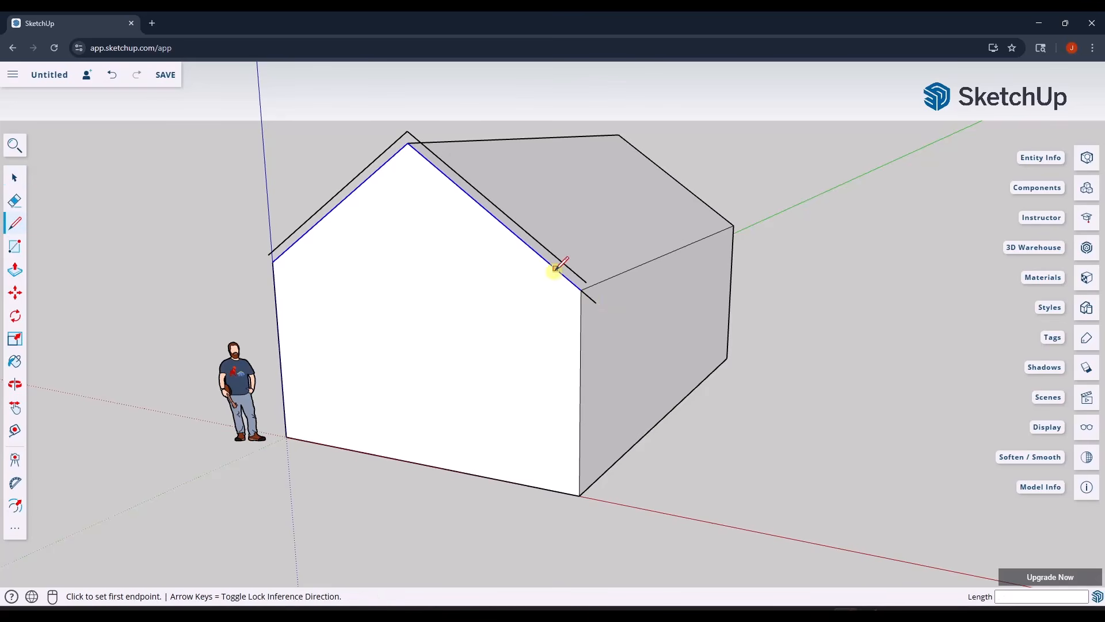
{"action": "left_click", "coordinate": [582, 290]}
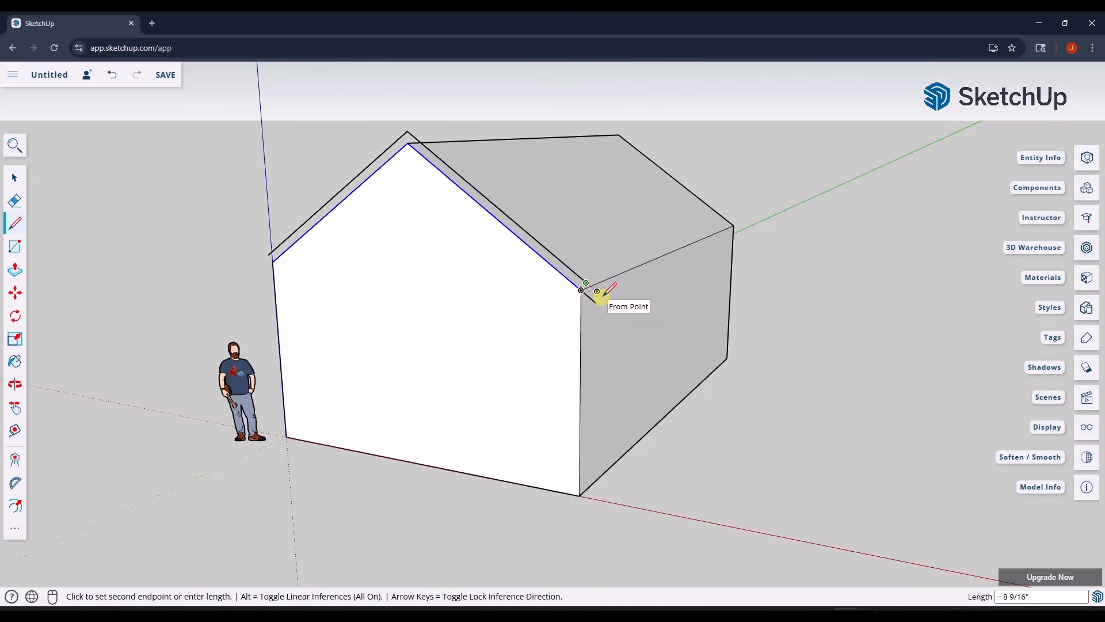
{"action": "key", "text": "space"}
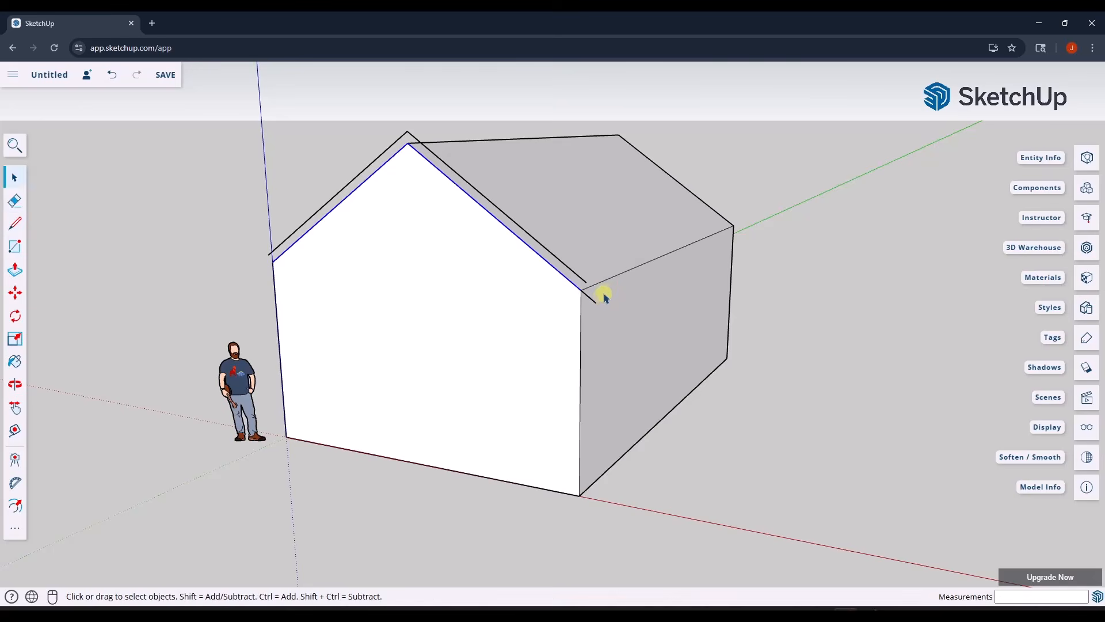
Copy the eave extension line from its upper end to the end of the parallel offset roof edge.
{"action": "scroll", "coordinate": [603, 295], "scroll_direction": "up", "scroll_amount": 5}
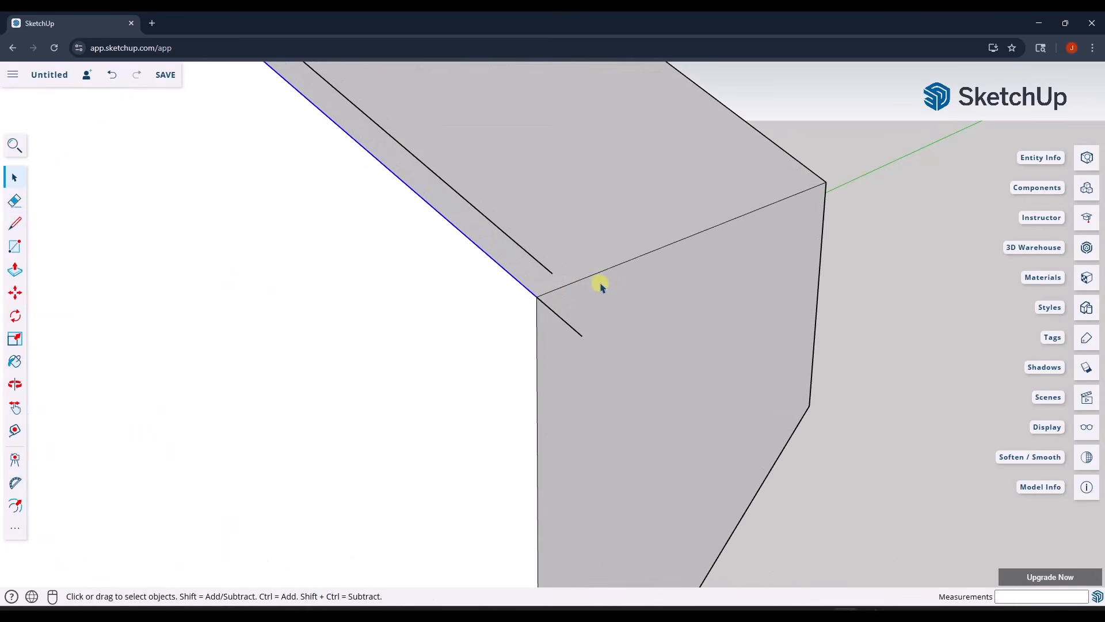
{"action": "left_click", "coordinate": [551, 312]}
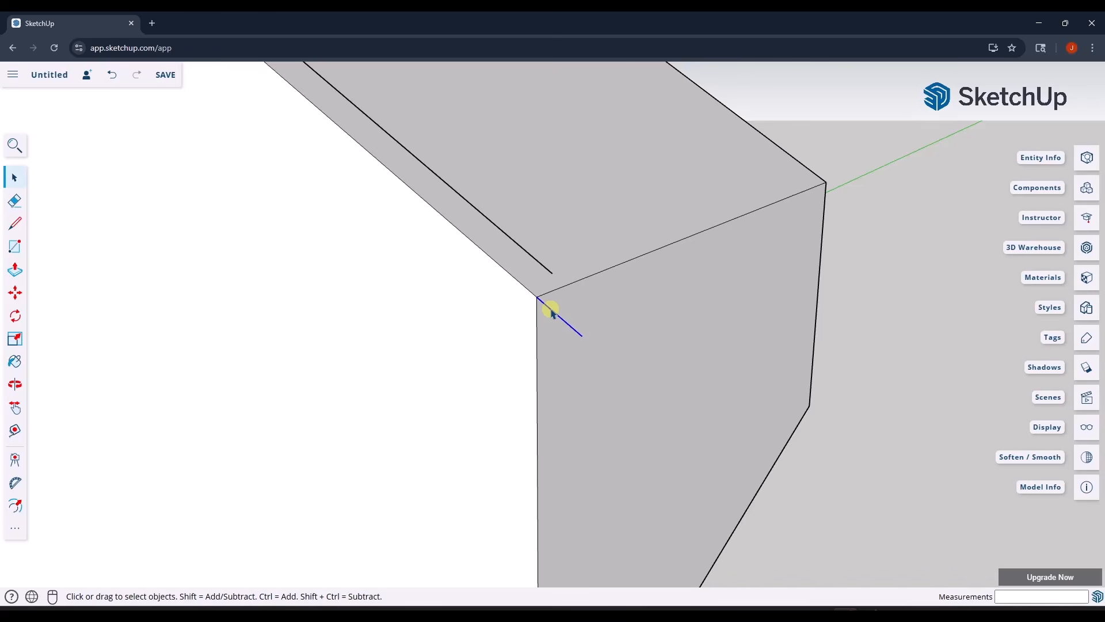
{"action": "key", "text": "m"}
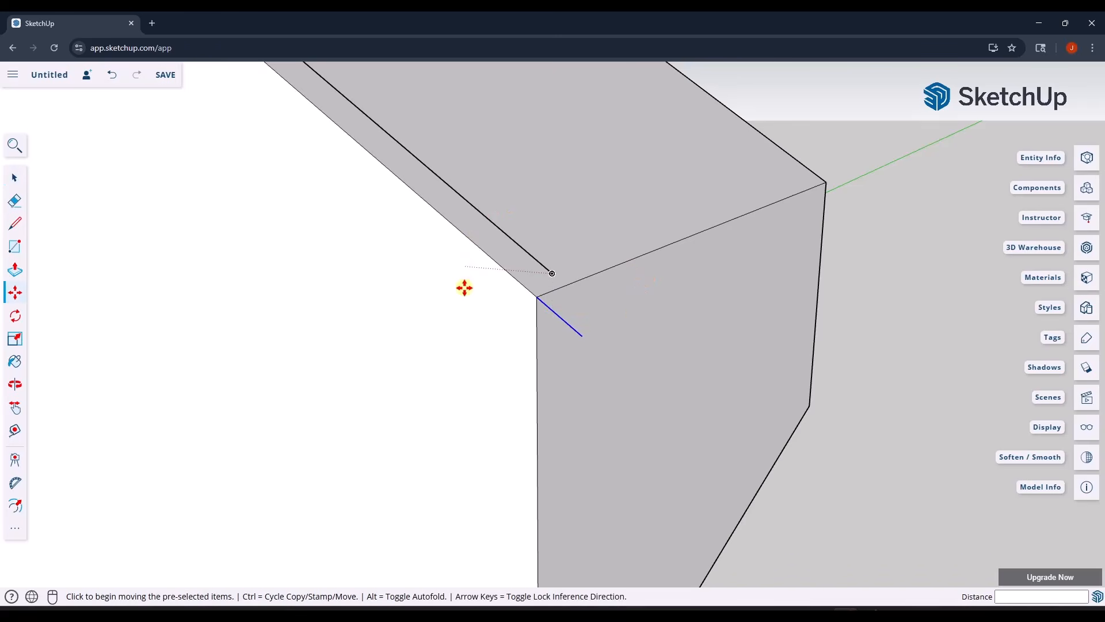
{"action": "left_click", "coordinate": [540, 293]}
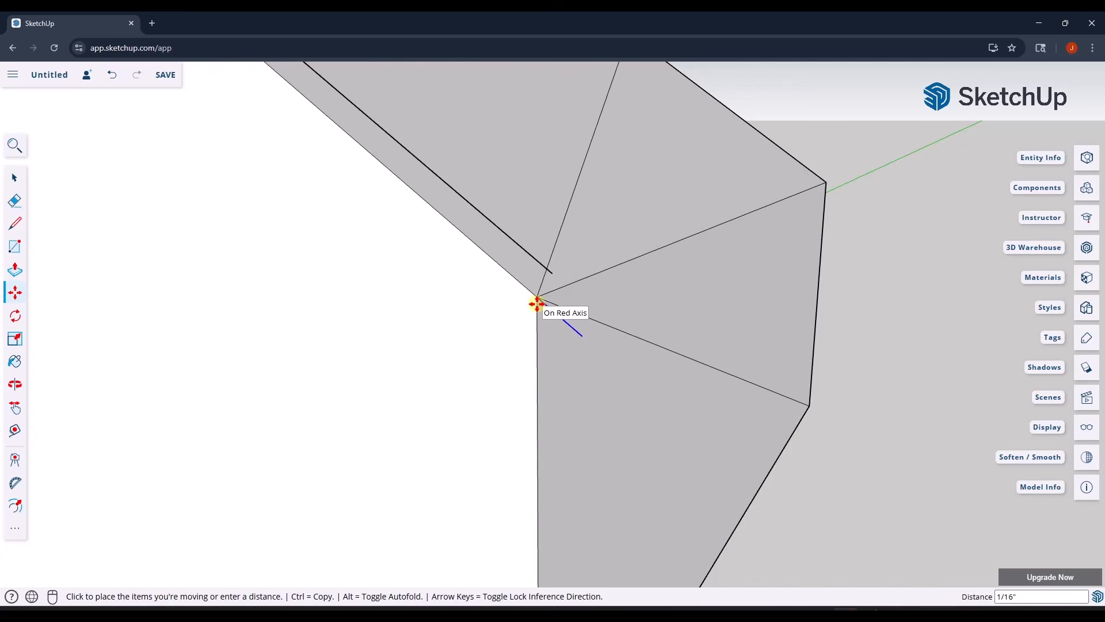
{"action": "key", "text": "ctrl"}
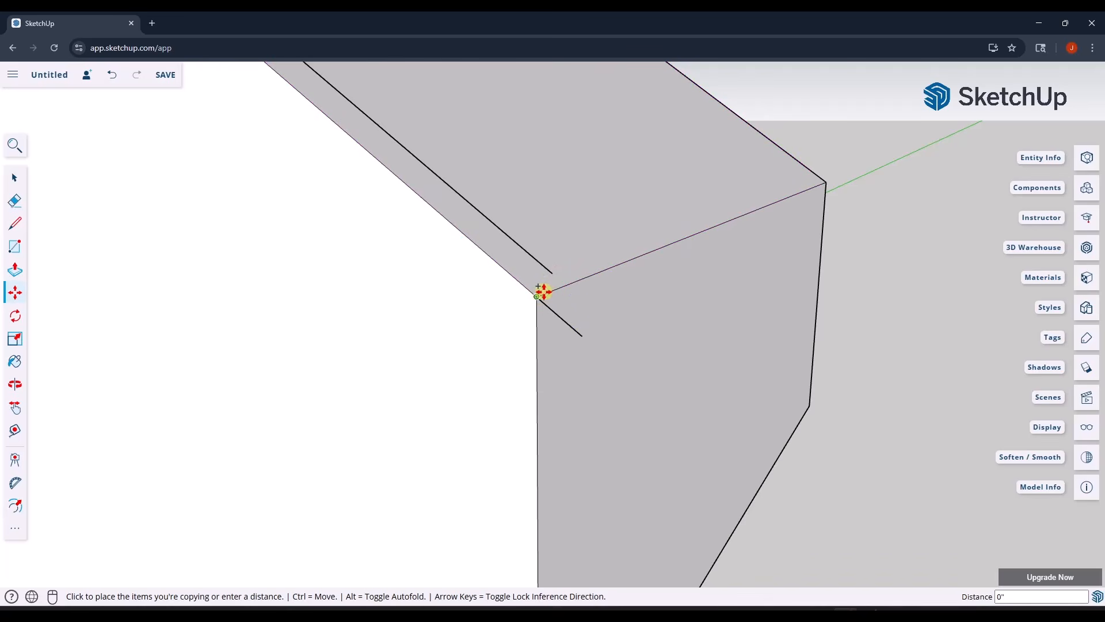
{"action": "key", "text": "space"}
{"action": "scroll", "coordinate": [556, 272], "scroll_direction": "down", "scroll_amount": 5}
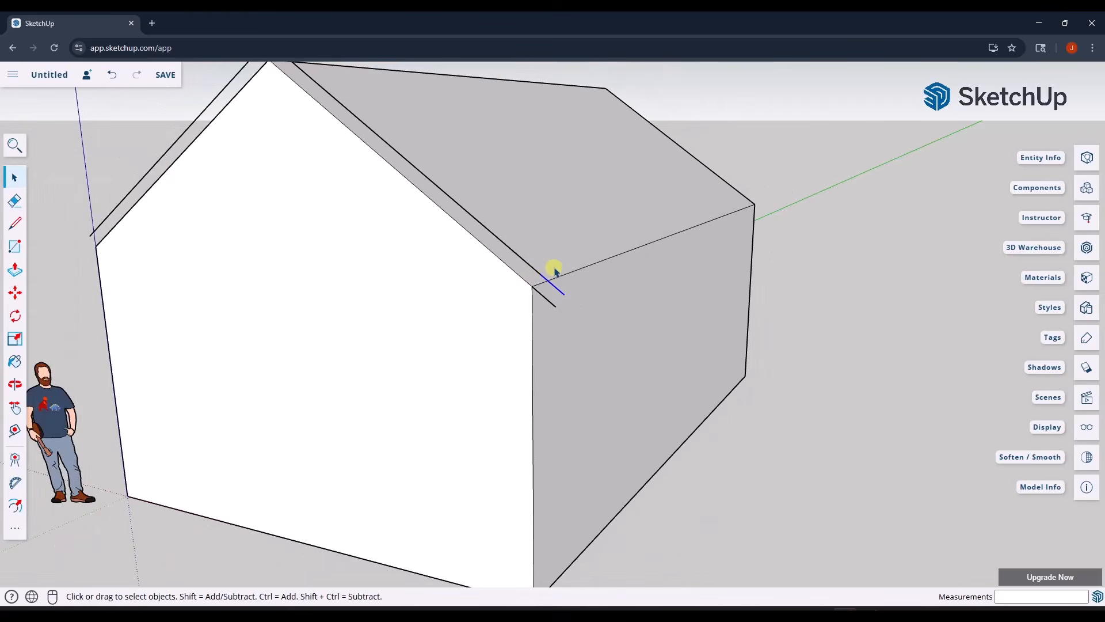
Draw a line joining the outer ends of the two eave extension lines to close the overhang.
{"action": "key", "text": "l"}
{"action": "scroll", "coordinate": [563, 277], "scroll_direction": "up", "scroll_amount": 3}
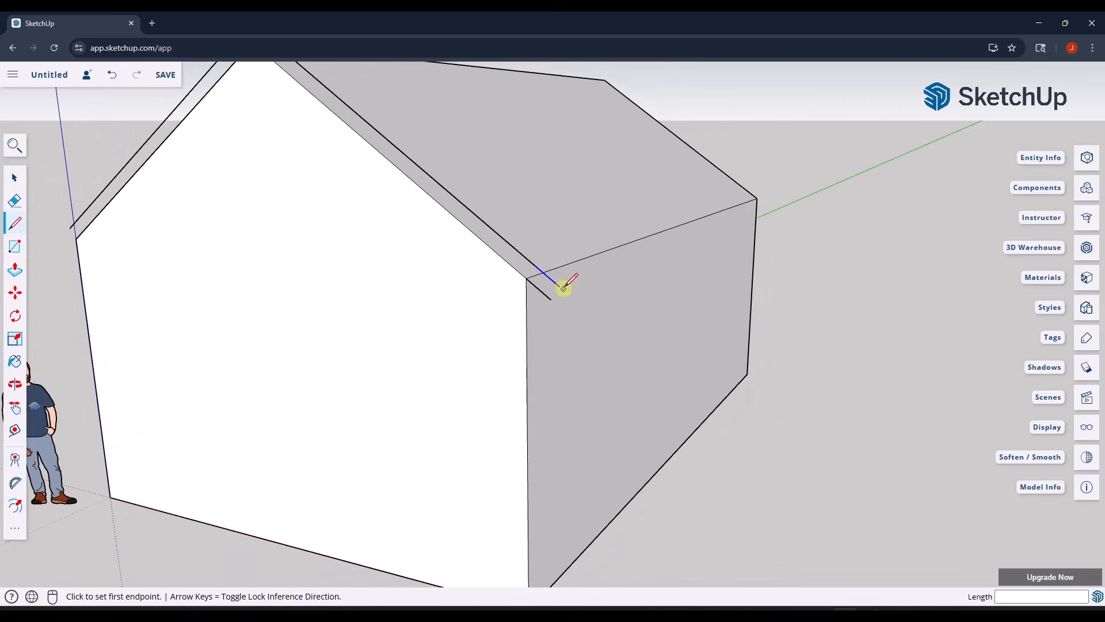
{"action": "left_click", "coordinate": [559, 286]}
{"action": "left_click", "coordinate": [550, 299]}
{"action": "key", "text": "space"}
{"action": "scroll", "coordinate": [605, 305], "scroll_direction": "down", "scroll_amount": 3}
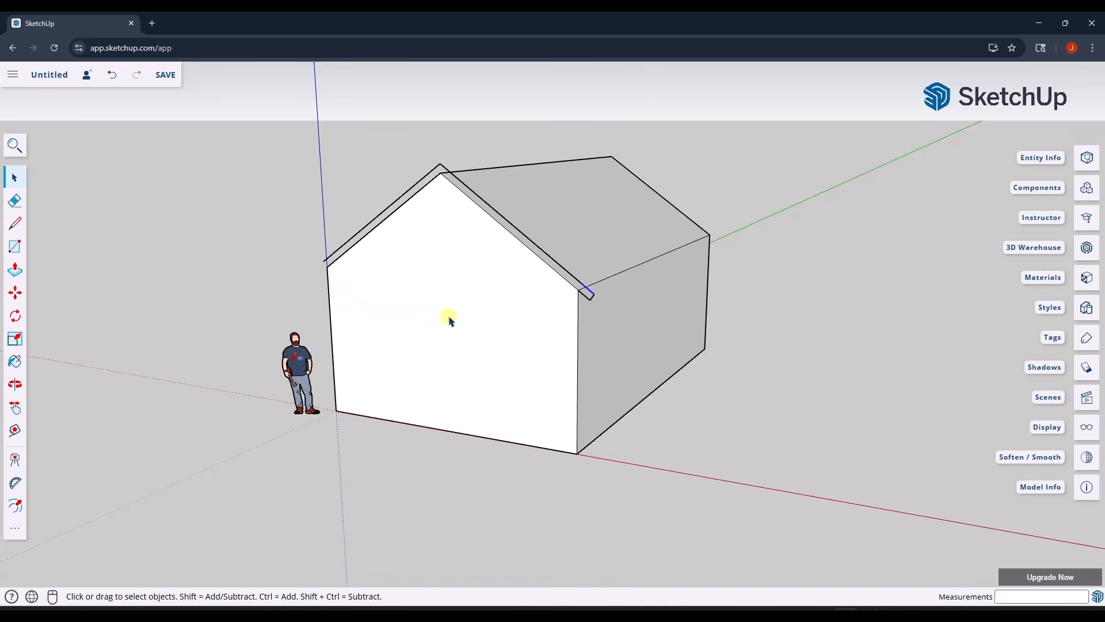
Select the overhang's edges and flip them about the red plane at the ridge onto the opposite eave.
{"action": "left_click_drag", "start_coordinate": [543, 271], "coordinate": [641, 333]}
{"action": "left_click", "coordinate": [15, 532]}
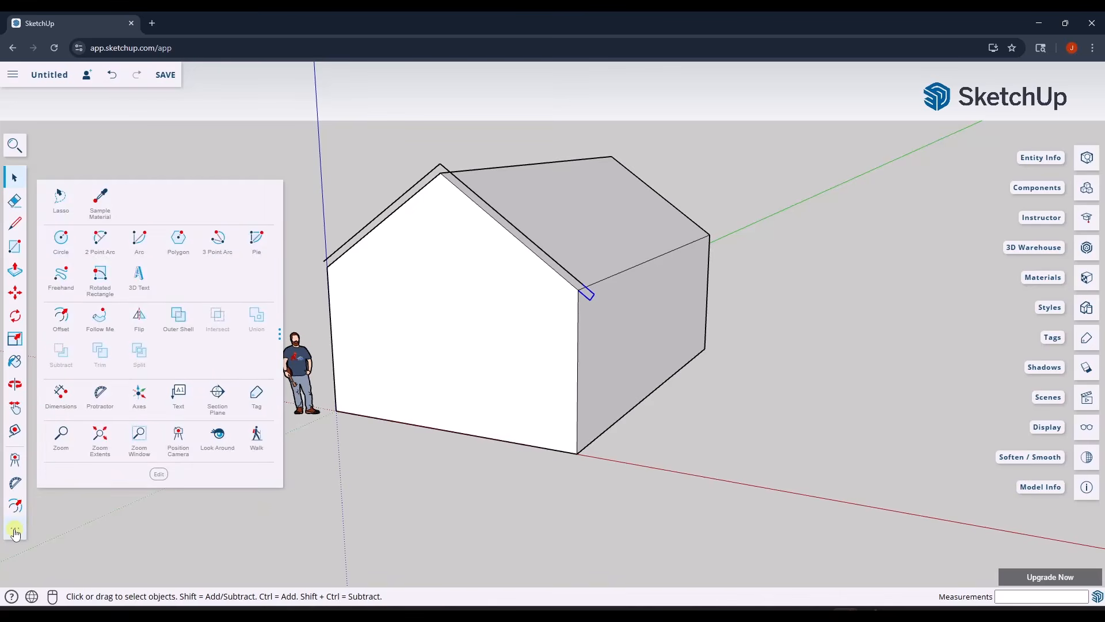
{"action": "left_click", "coordinate": [140, 320]}
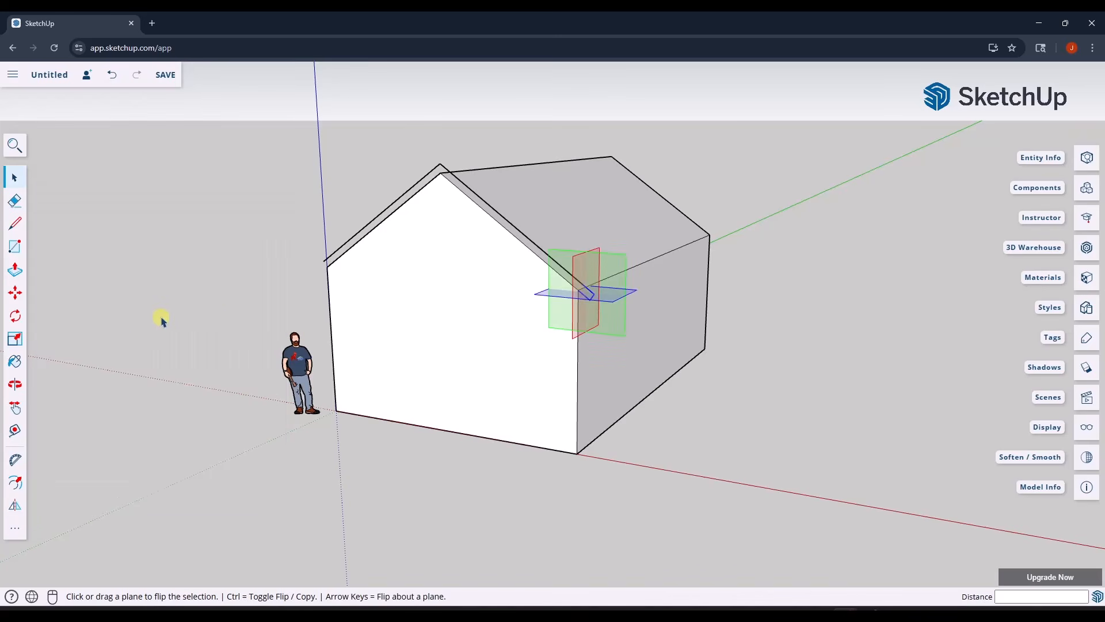
{"action": "middle_click_drag", "start_coordinate": [570, 299], "coordinate": [609, 326]}
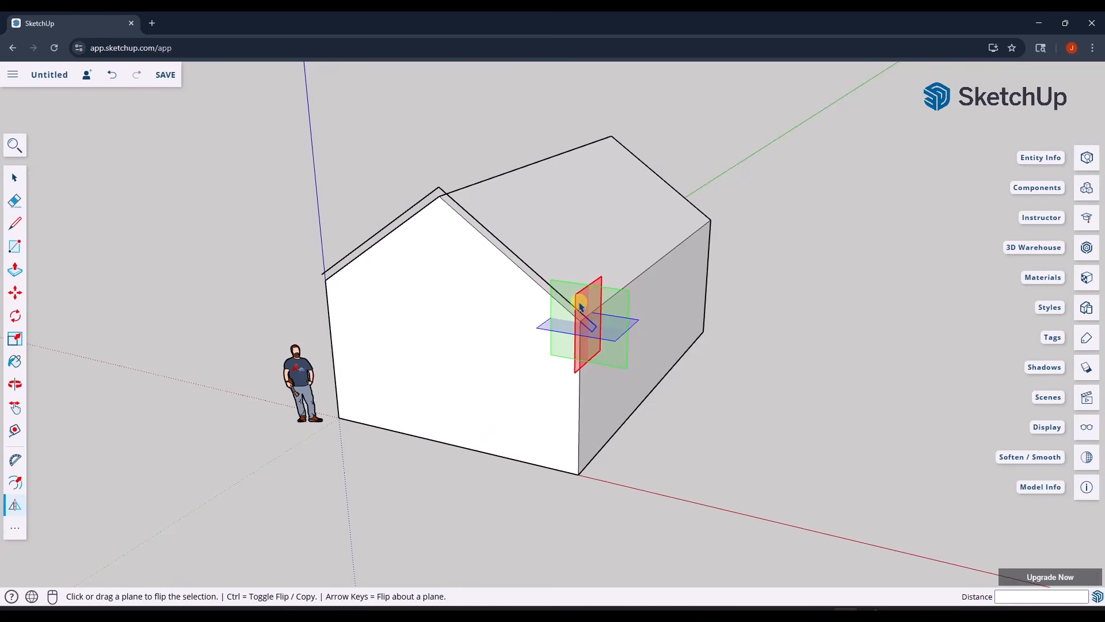
{"action": "left_click_drag", "start_coordinate": [580, 305], "coordinate": [427, 207]}
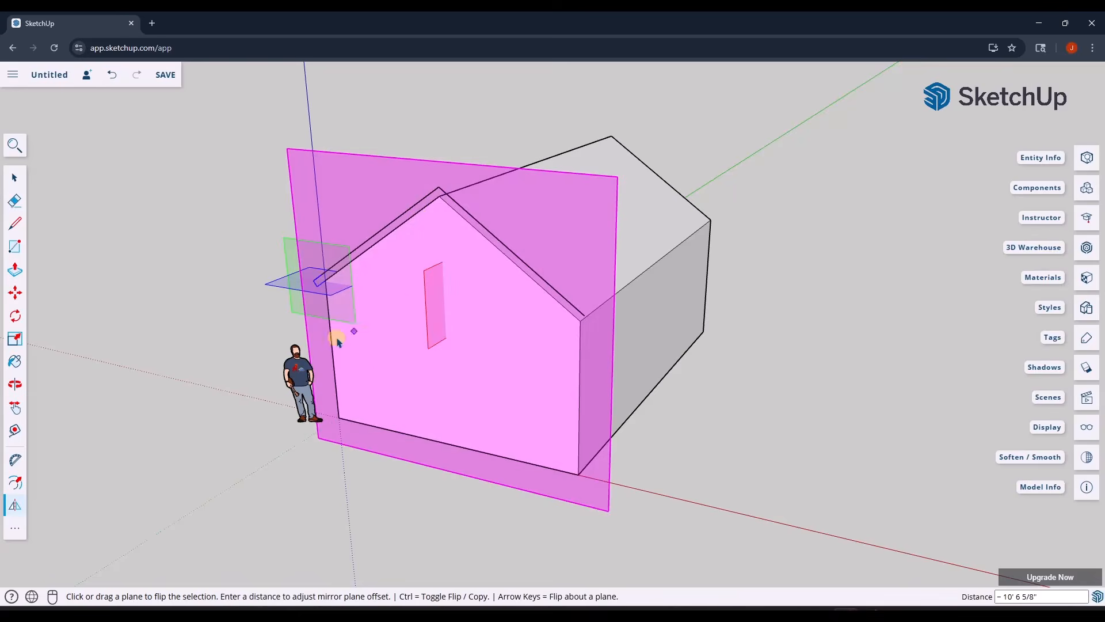
Flip the overhang edges back across the ridge as a copy, giving both eaves an overhang.
{"action": "left_click", "coordinate": [12, 512]}
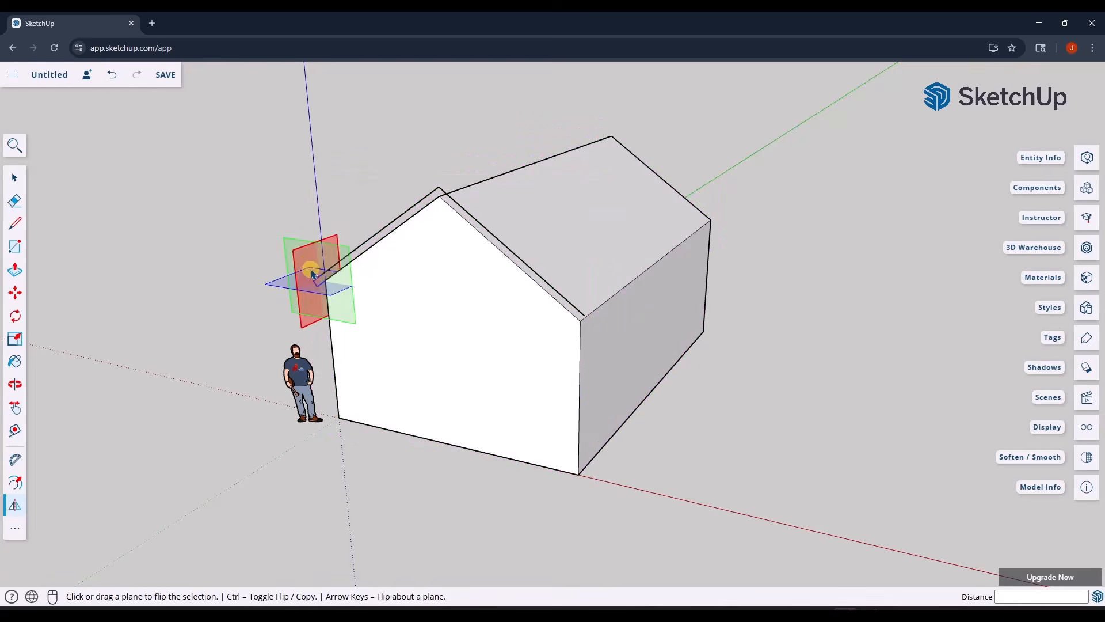
{"action": "left_click_drag", "start_coordinate": [309, 266], "coordinate": [440, 198]}
{"action": "key", "text": "ctrl"}
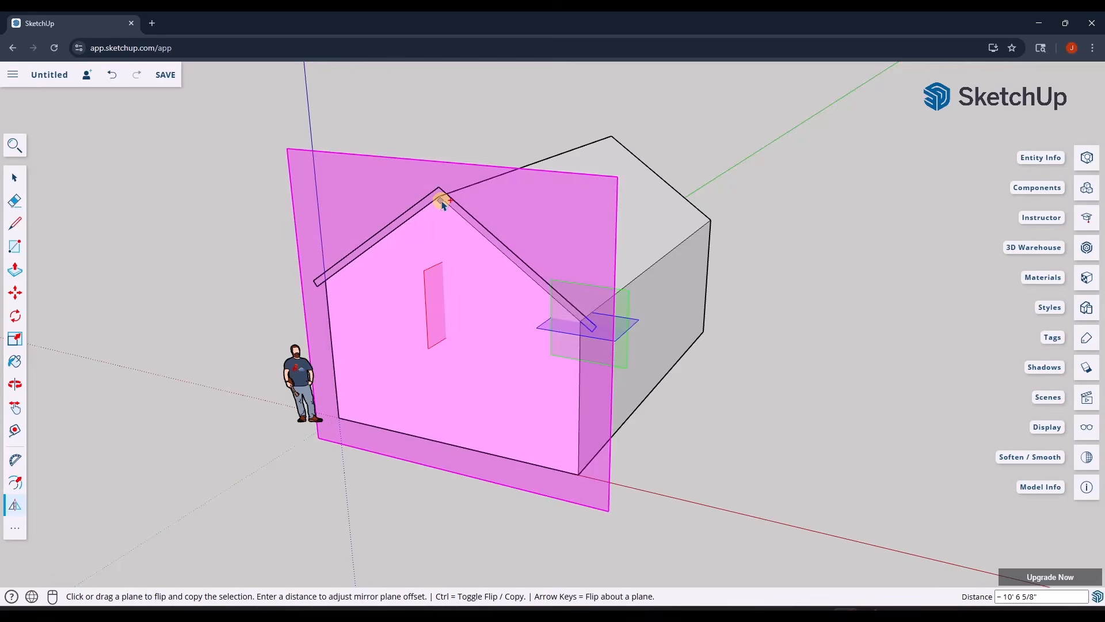
{"action": "key", "text": "space"}
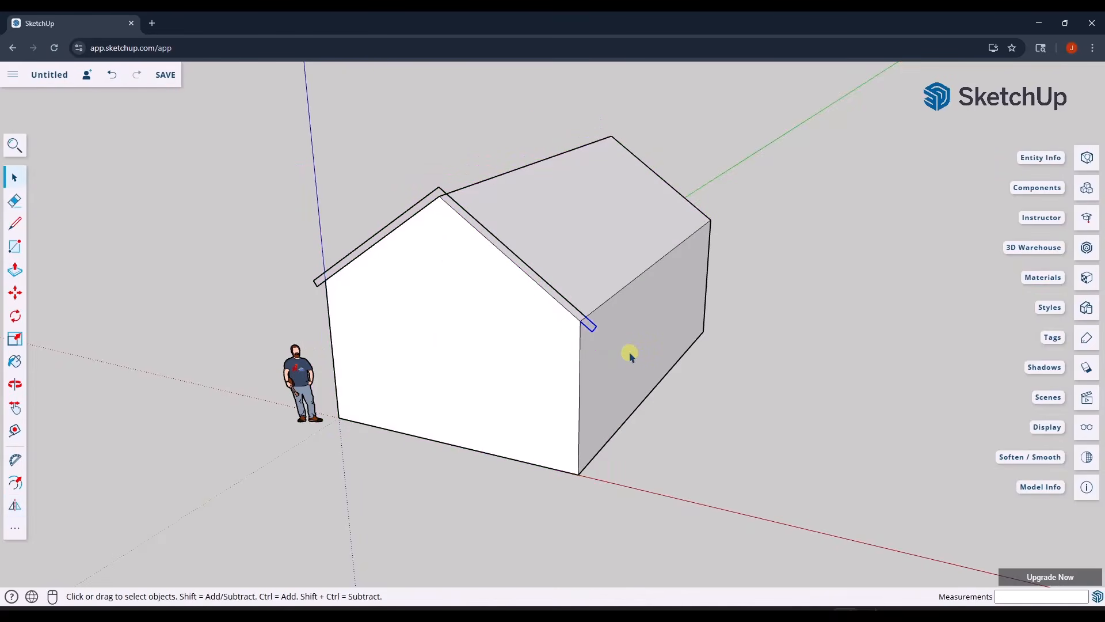
Retrace the end edge of the right eave overhang to form the roof profile's face.
{"action": "key", "text": "l"}
{"action": "scroll", "coordinate": [606, 323], "scroll_direction": "up", "scroll_amount": 5}
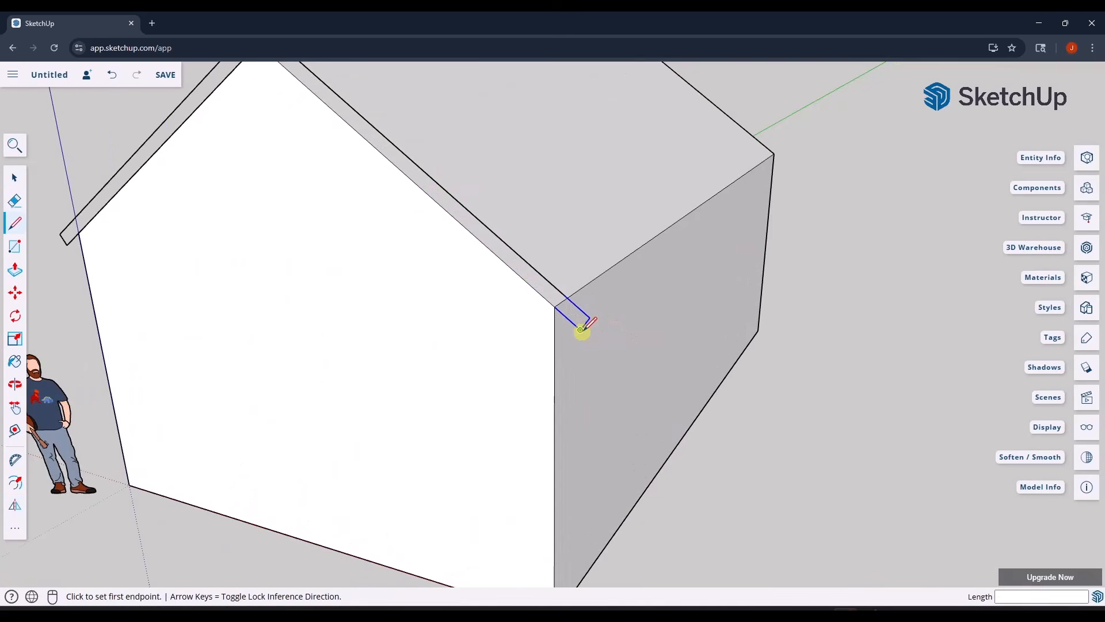
{"action": "left_click", "coordinate": [580, 329]}
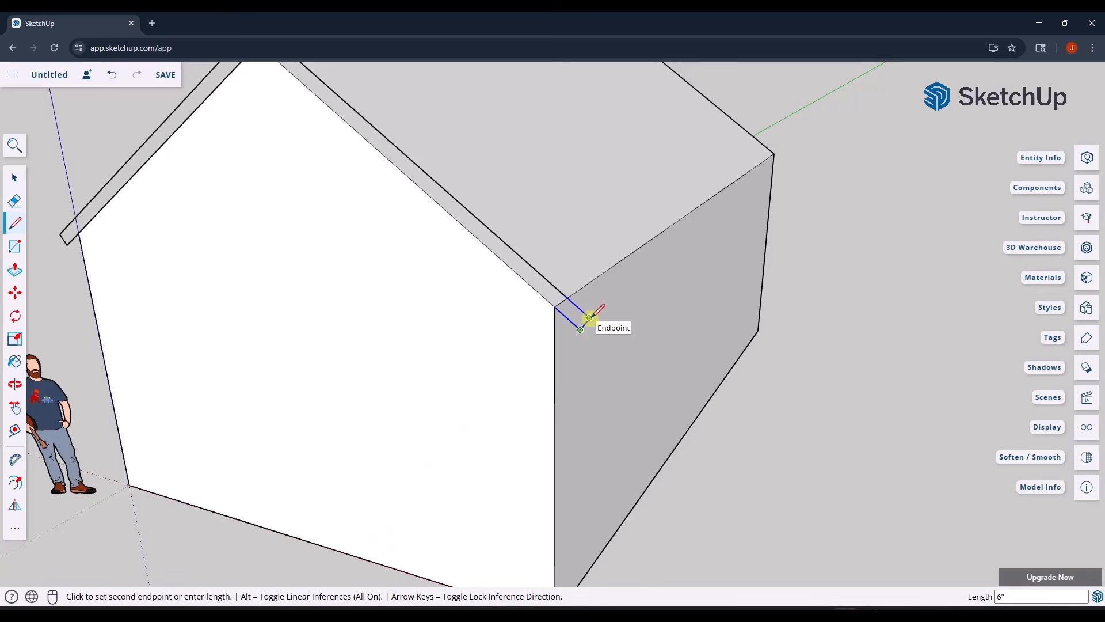
{"action": "left_click", "coordinate": [590, 316]}
{"action": "key", "text": "space"}
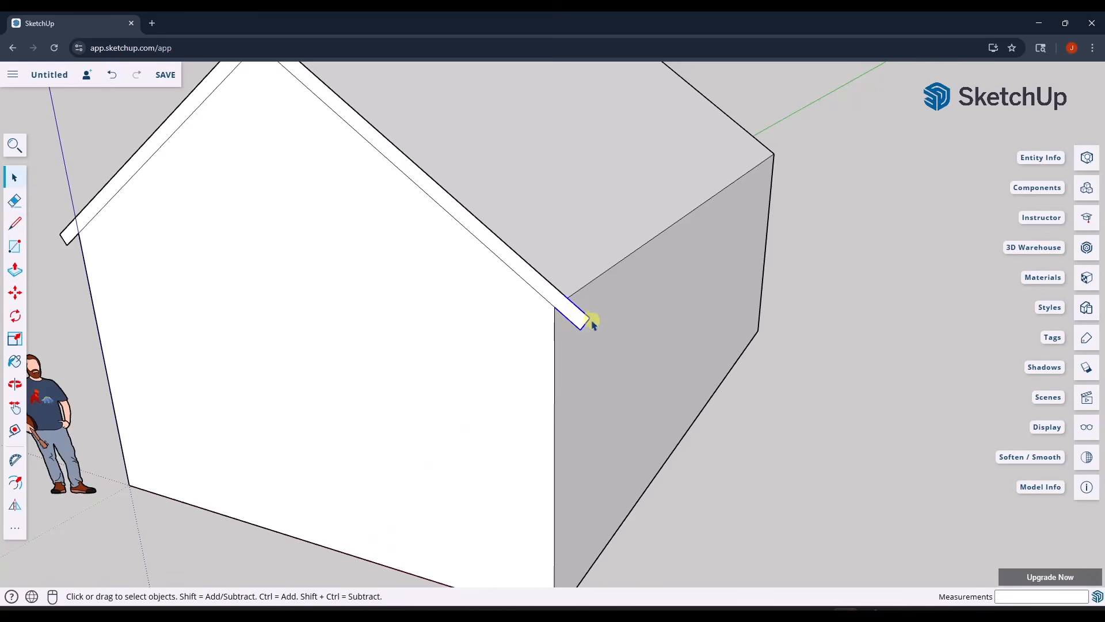
{"action": "scroll", "coordinate": [592, 315], "scroll_direction": "down", "scroll_amount": 5}
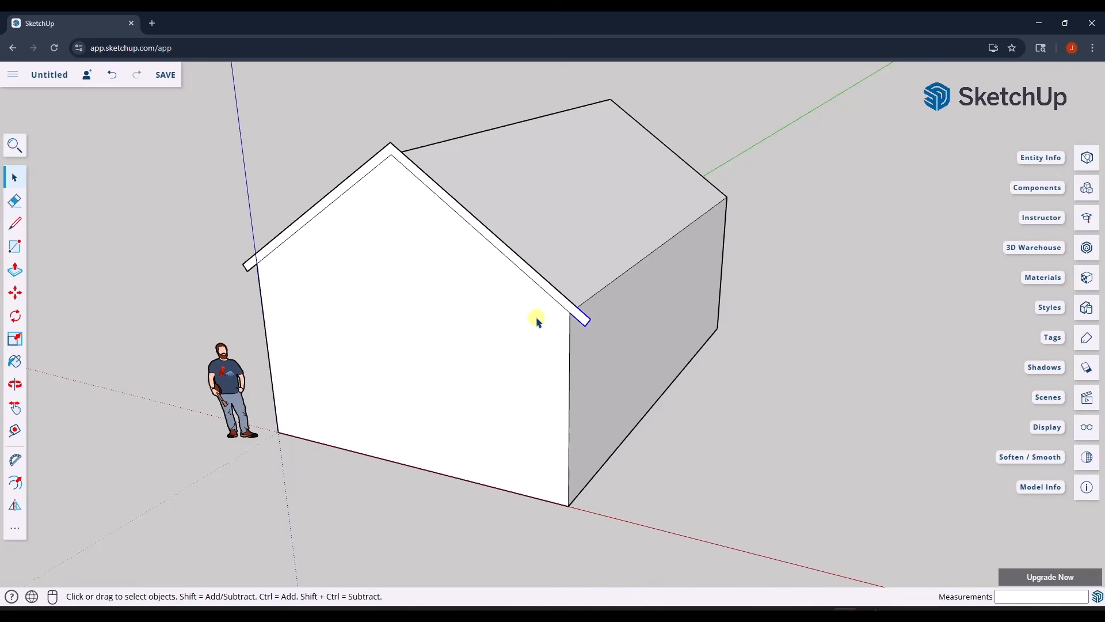
Draw a rectangle on the ground beside the house and push/pull it upward into a box.
{"action": "scroll", "coordinate": [519, 310], "scroll_direction": "down", "scroll_amount": 3}
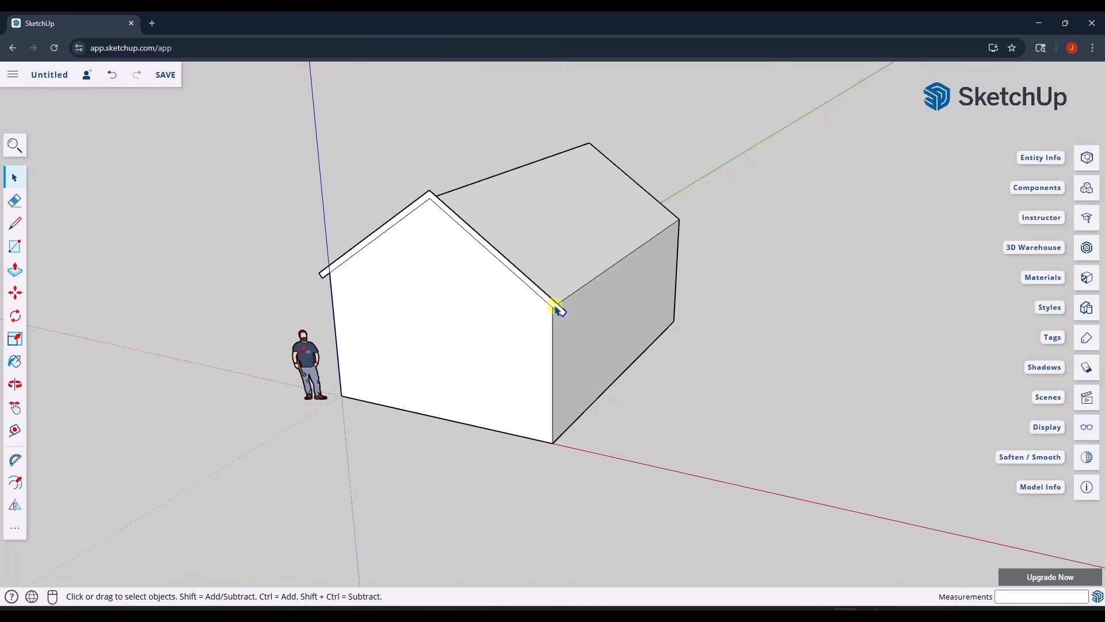
{"action": "key", "text": "r"}
{"action": "left_click", "coordinate": [621, 455]}
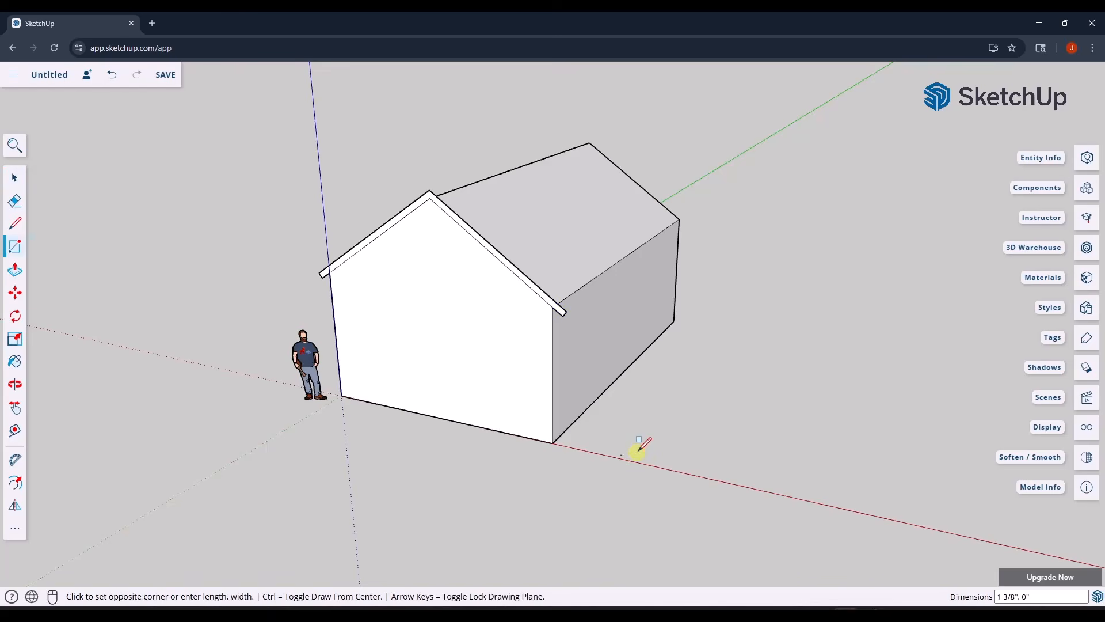
{"action": "left_click", "coordinate": [695, 435]}
{"action": "key", "text": "space"}
{"action": "key", "text": "p"}
{"action": "left_click", "coordinate": [669, 448]}
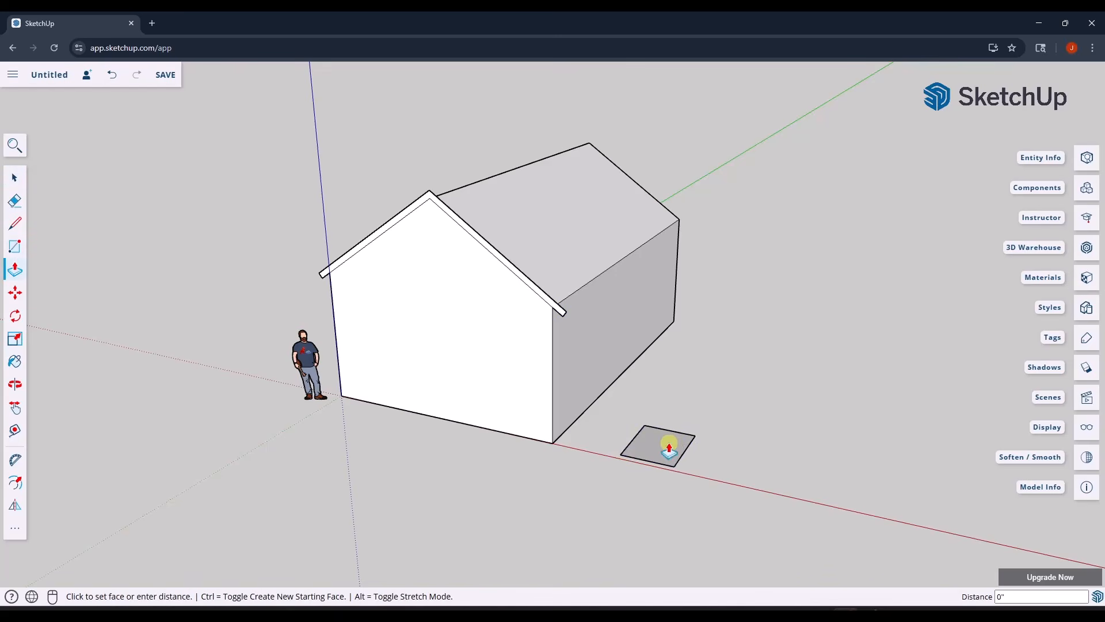
{"action": "left_click", "coordinate": [685, 400]}
{"action": "scroll", "coordinate": [725, 445], "scroll_direction": "up", "scroll_amount": 5}
{"action": "scroll", "coordinate": [725, 445], "scroll_direction": "up", "scroll_amount": 3}
{"action": "key", "text": "space"}
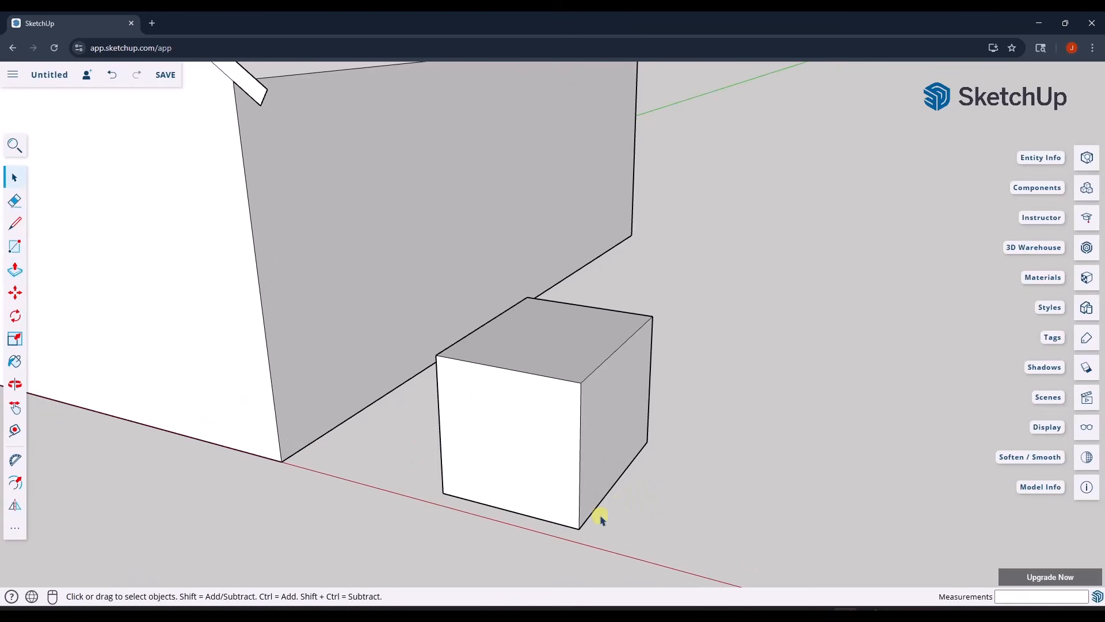
Draw a rectangle from the box's lower front corner and push/pull it up about 2' 2 1/8" as a lower attached block.
{"action": "key", "text": "r"}
{"action": "left_click", "coordinate": [579, 528]}
{"action": "left_click", "coordinate": [755, 495]}
{"action": "key", "text": "space"}
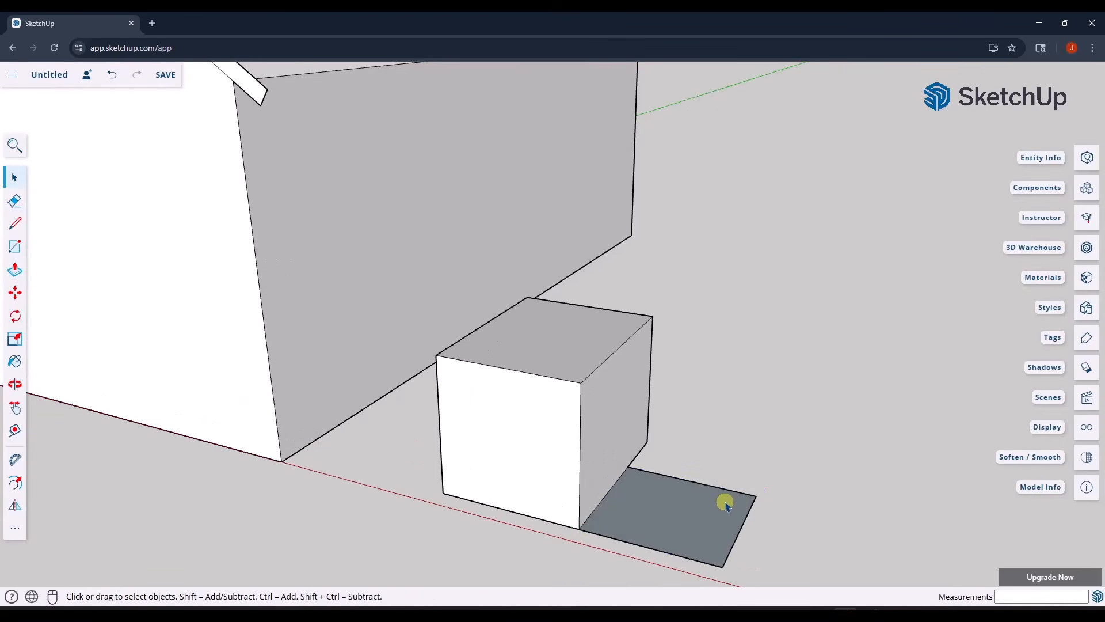
{"action": "key", "text": "p"}
{"action": "left_click", "coordinate": [696, 511]}
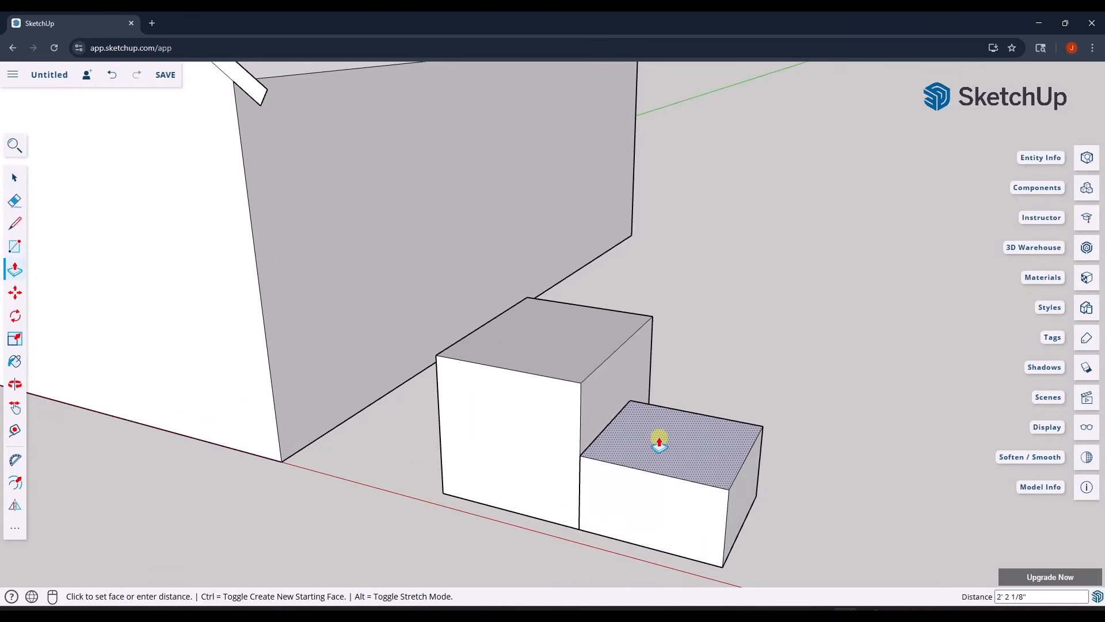
{"action": "left_click", "coordinate": [659, 439]}
{"action": "key", "text": "space"}
Select the lower block's faces and edges and move them about 5" while still attached to the taller box.
{"action": "middle_click_drag", "start_coordinate": [660, 477], "coordinate": [590, 423]}
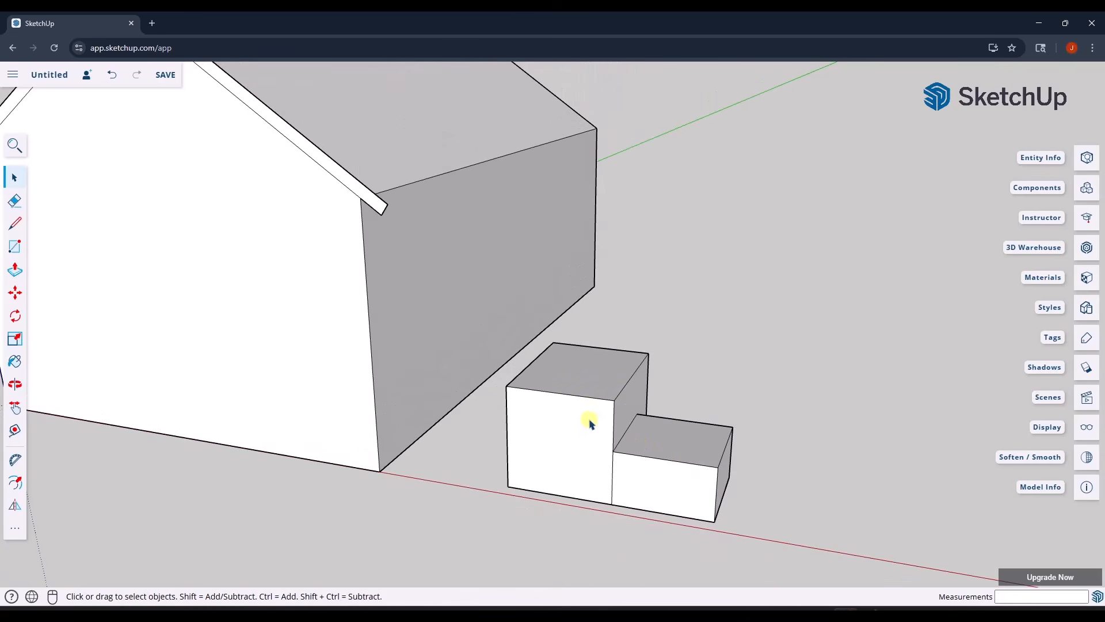
{"action": "left_click_drag", "start_coordinate": [594, 413], "coordinate": [772, 538]}
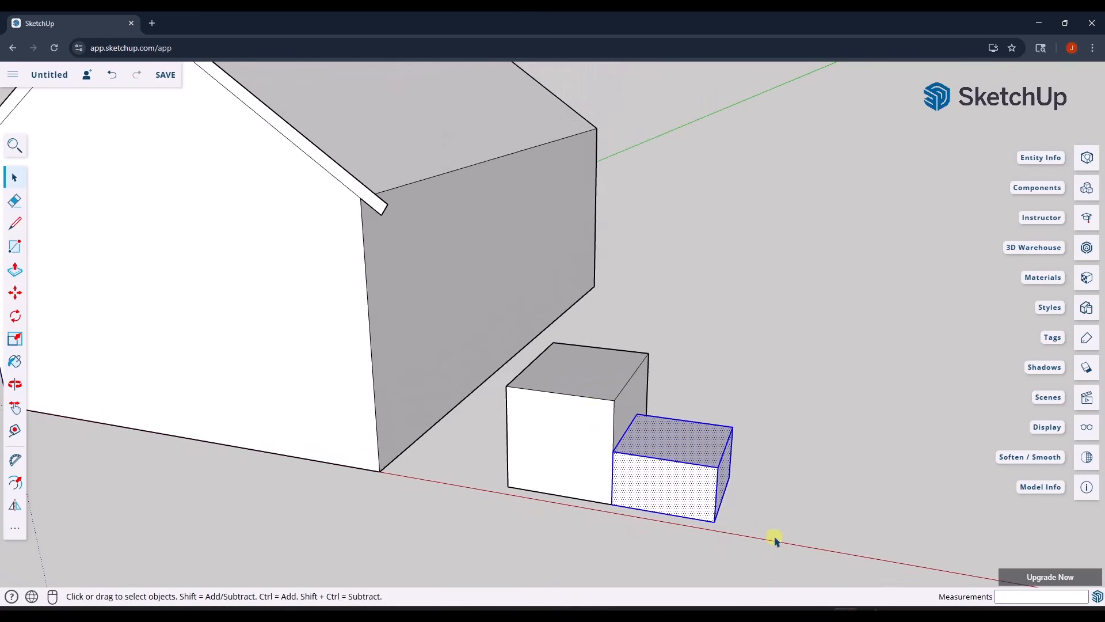
{"action": "key", "text": "m"}
{"action": "left_click", "coordinate": [666, 487]}
{"action": "left_click", "coordinate": [707, 474]}
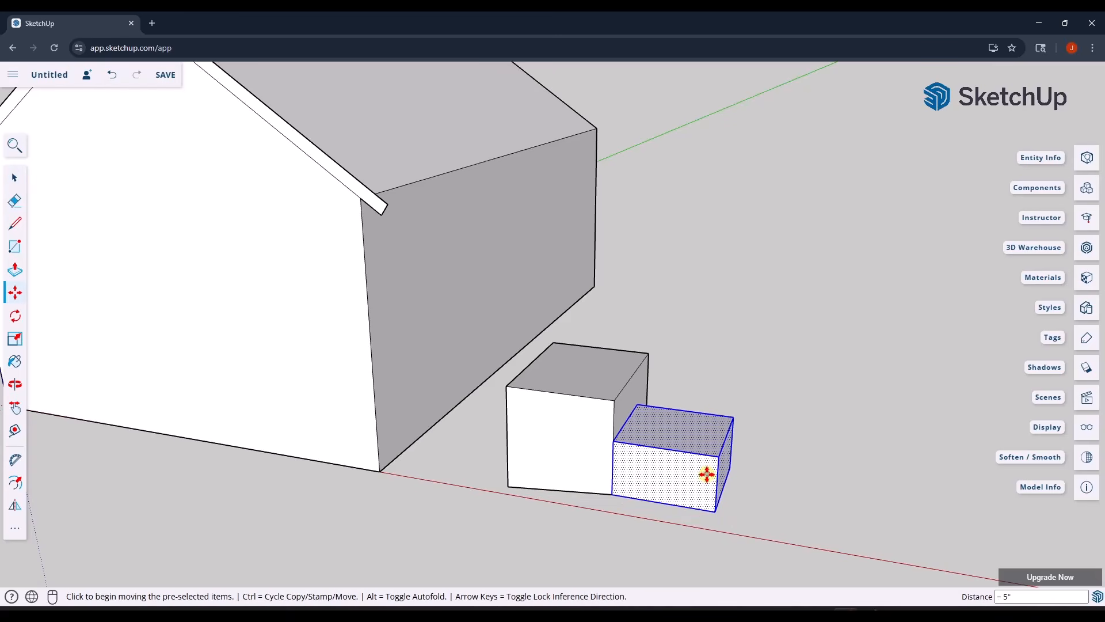
Undo the lower block's last move and try moving it away from the taller box along the red axis again.
{"action": "key", "text": "ctrl+z"}
{"action": "left_click", "coordinate": [691, 483]}
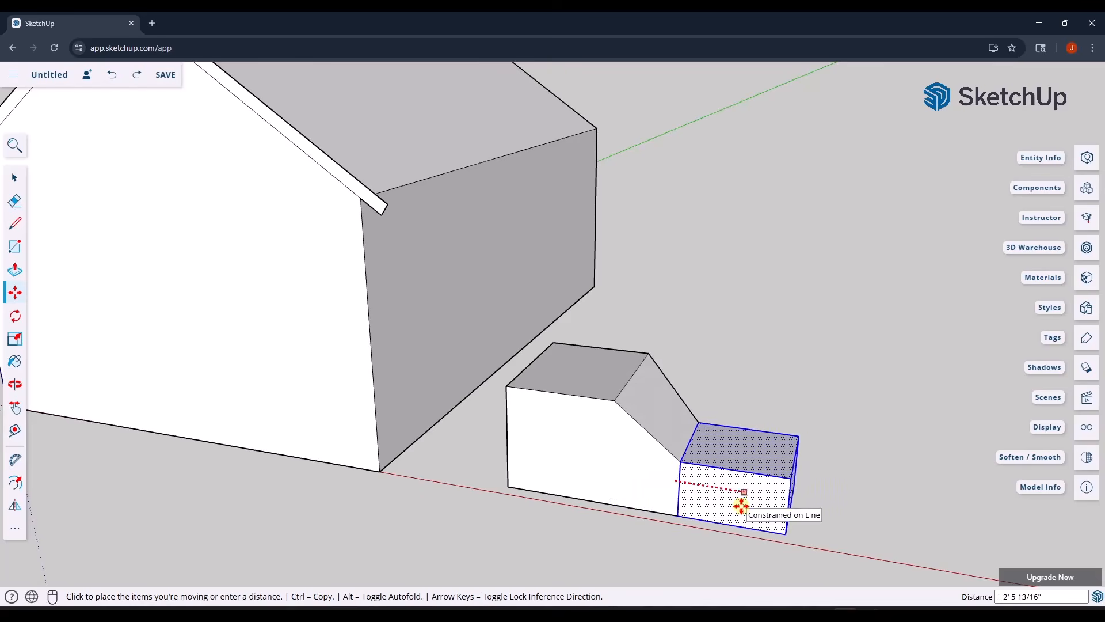
{"action": "left_click", "coordinate": [679, 480]}
{"action": "key", "text": "space"}
Delete the selected lower block from beside the taller box and clear the remaining selection.
{"action": "scroll", "coordinate": [640, 444], "scroll_direction": "down", "scroll_amount": 5}
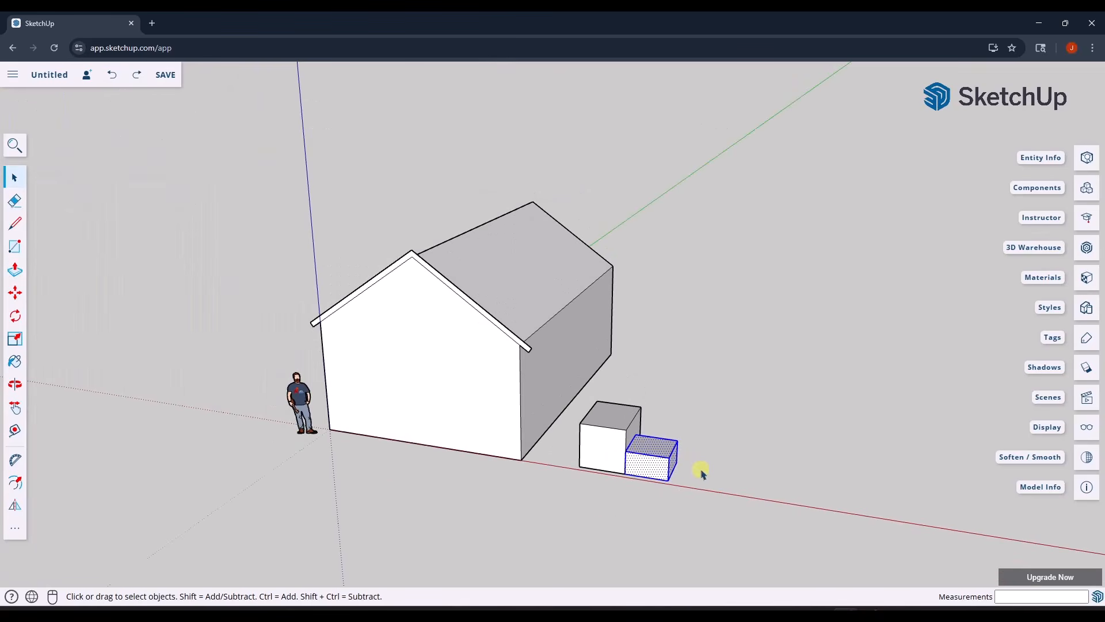
{"action": "key", "text": "Delete"}
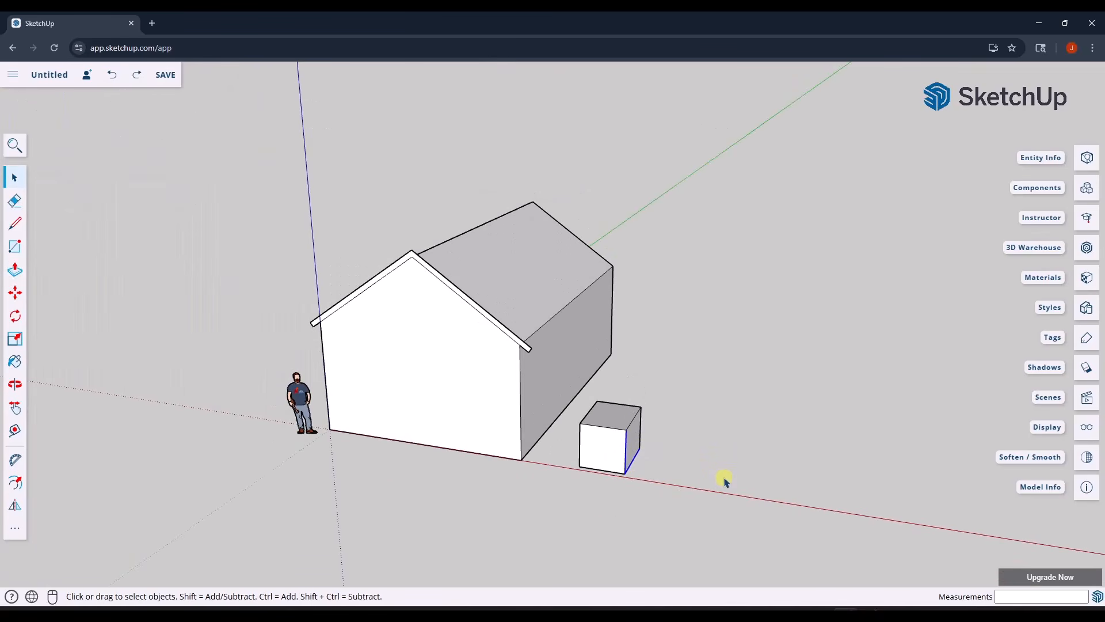
{"action": "left_click", "coordinate": [724, 481]}
Select all the faces and edges of the remaining box and make them a group.
{"action": "left_click_drag", "start_coordinate": [564, 384], "coordinate": [672, 490]}
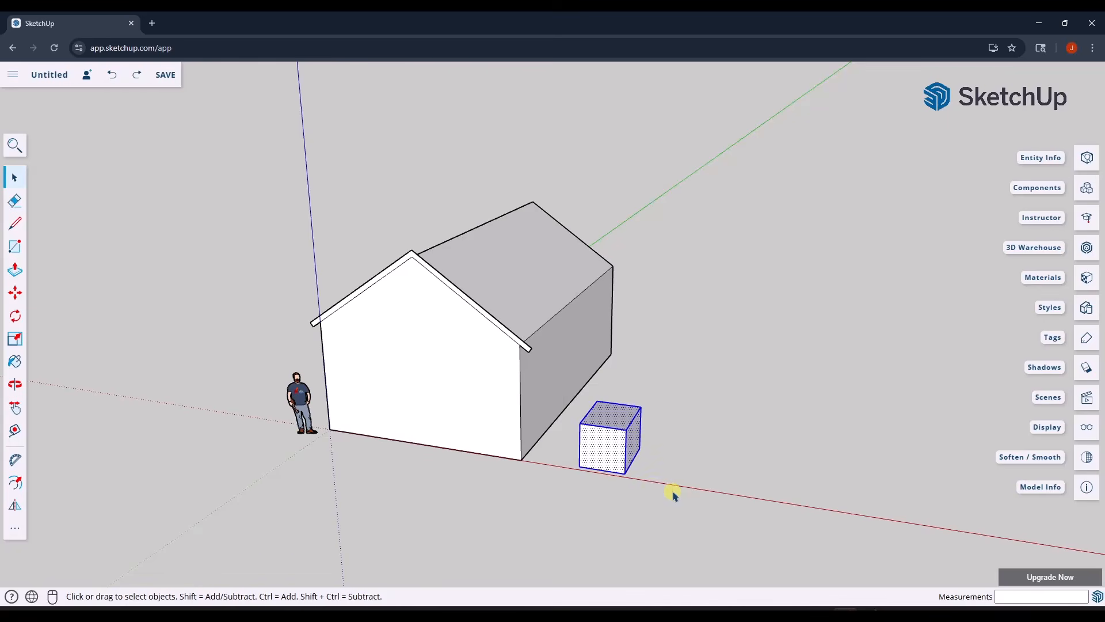
{"action": "right_click", "coordinate": [617, 453]}
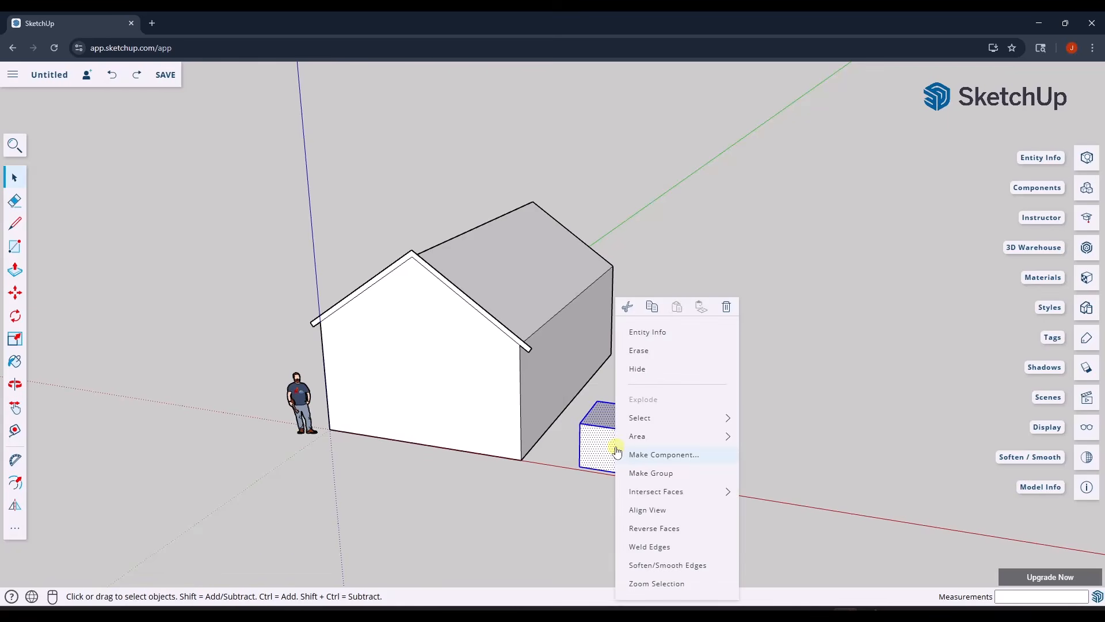
{"action": "left_click", "coordinate": [651, 473]}
Draw a rectangle on the ground from the grouped box's lower front corner and push/pull it up into a lower adjoining block.
{"action": "scroll", "coordinate": [674, 474], "scroll_direction": "up", "scroll_amount": 3}
{"action": "key", "text": "r"}
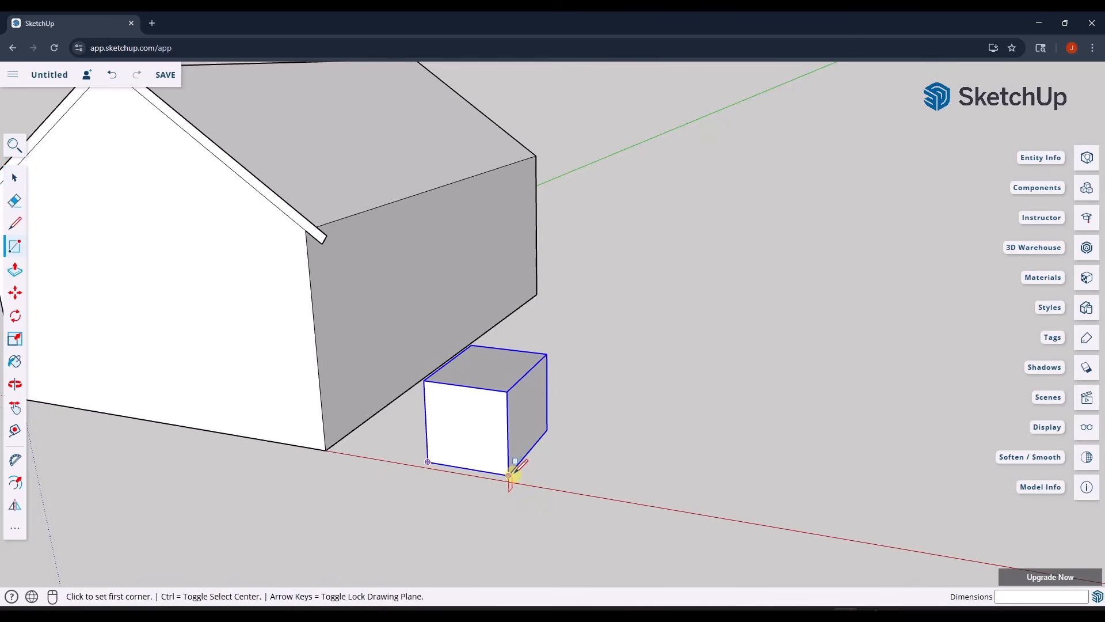
{"action": "left_click", "coordinate": [509, 476]}
{"action": "left_click", "coordinate": [635, 462]}
{"action": "key", "text": "space"}
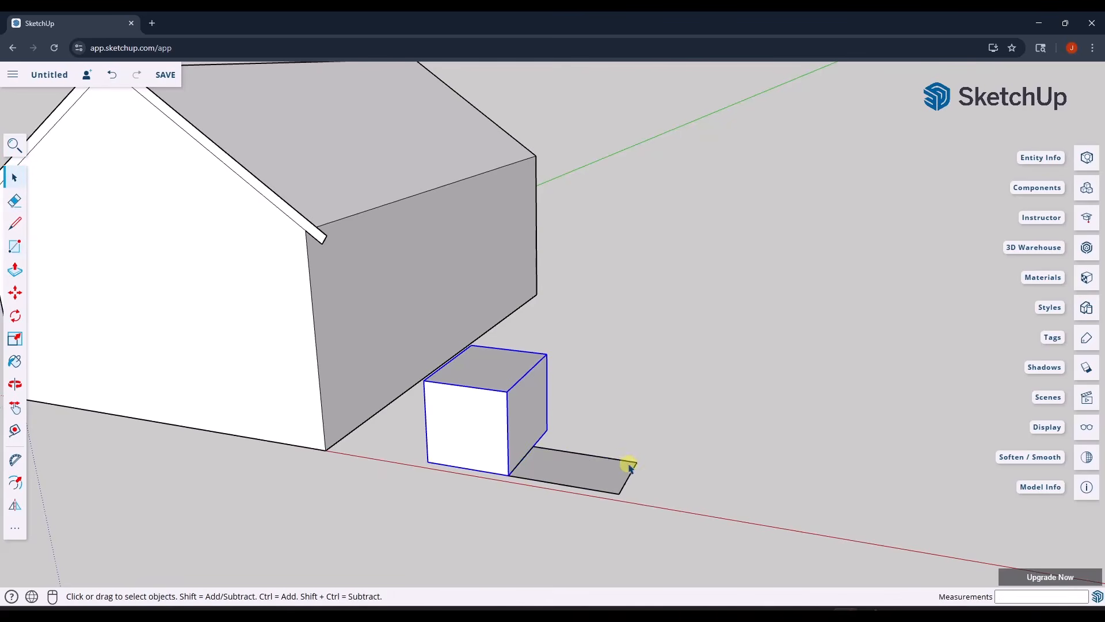
{"action": "key", "text": "p"}
{"action": "left_click", "coordinate": [607, 476]}
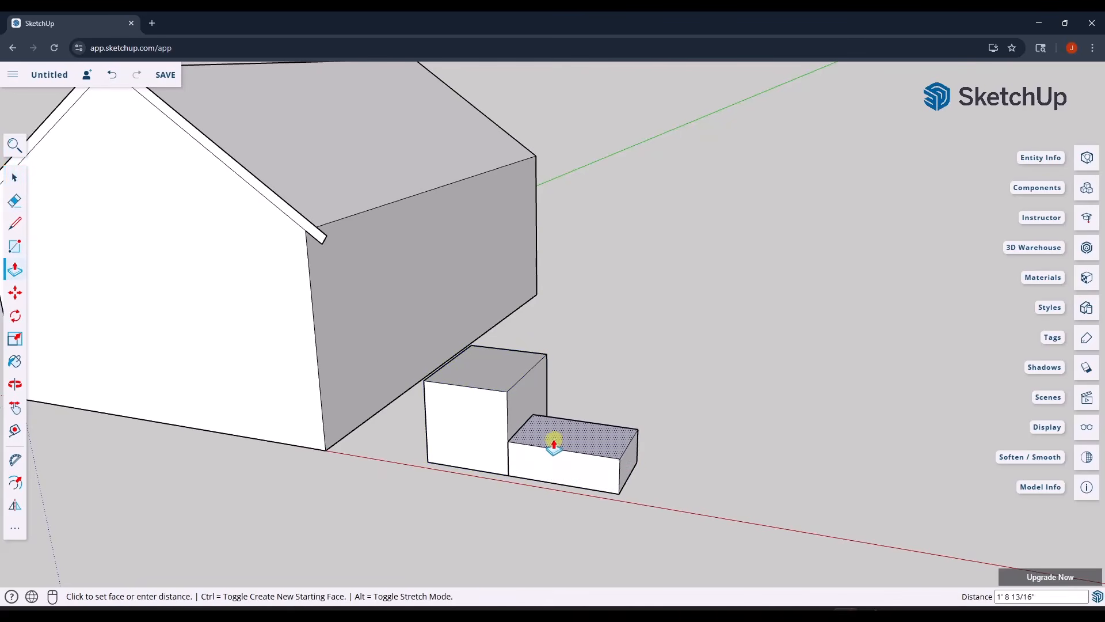
{"action": "left_click", "coordinate": [546, 432]}
{"action": "key", "text": "space"}
Try moving the lower block's geometry along the red axis away from the grouped box, and make that geometry a group.
{"action": "left_click_drag", "start_coordinate": [484, 385], "coordinate": [671, 525]}
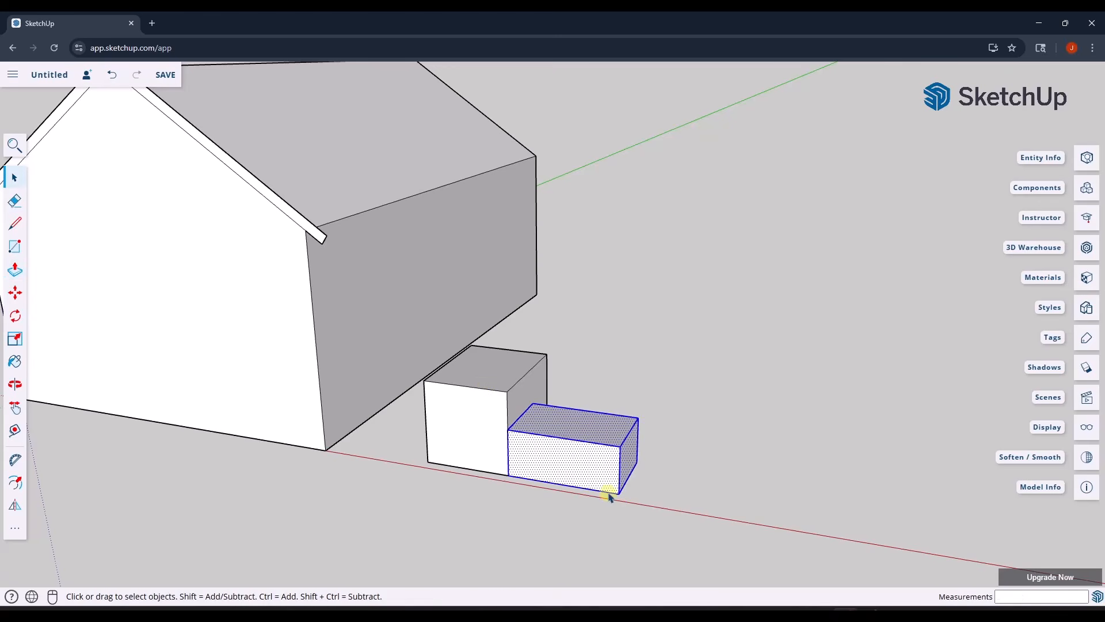
{"action": "key", "text": "m"}
{"action": "left_click", "coordinate": [586, 477]}
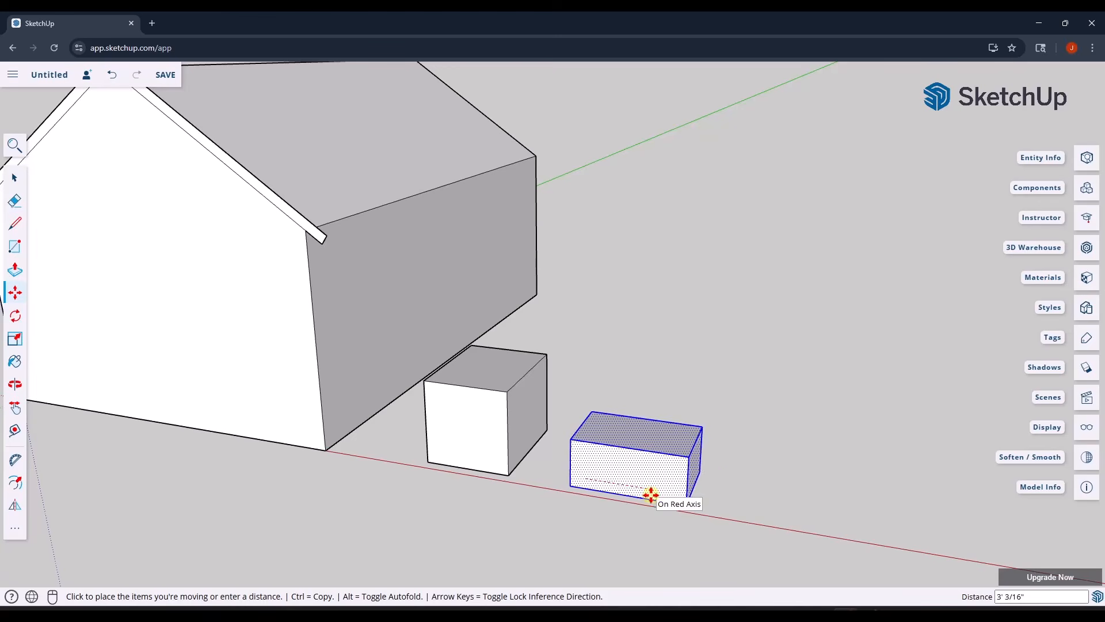
{"action": "key", "text": "space"}
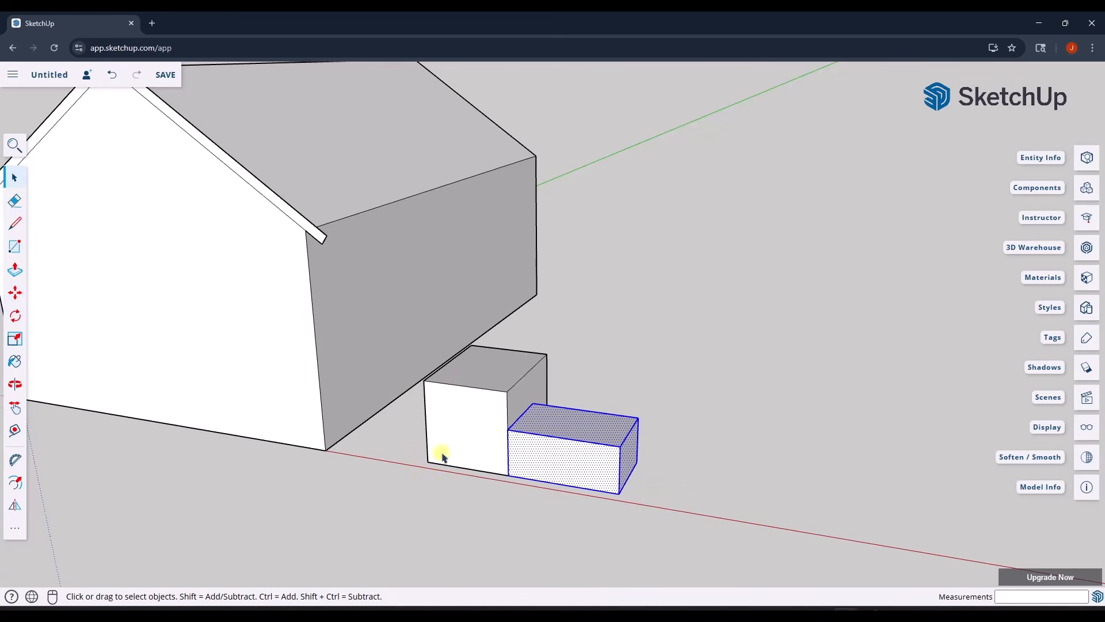
{"action": "right_click", "coordinate": [562, 463]}
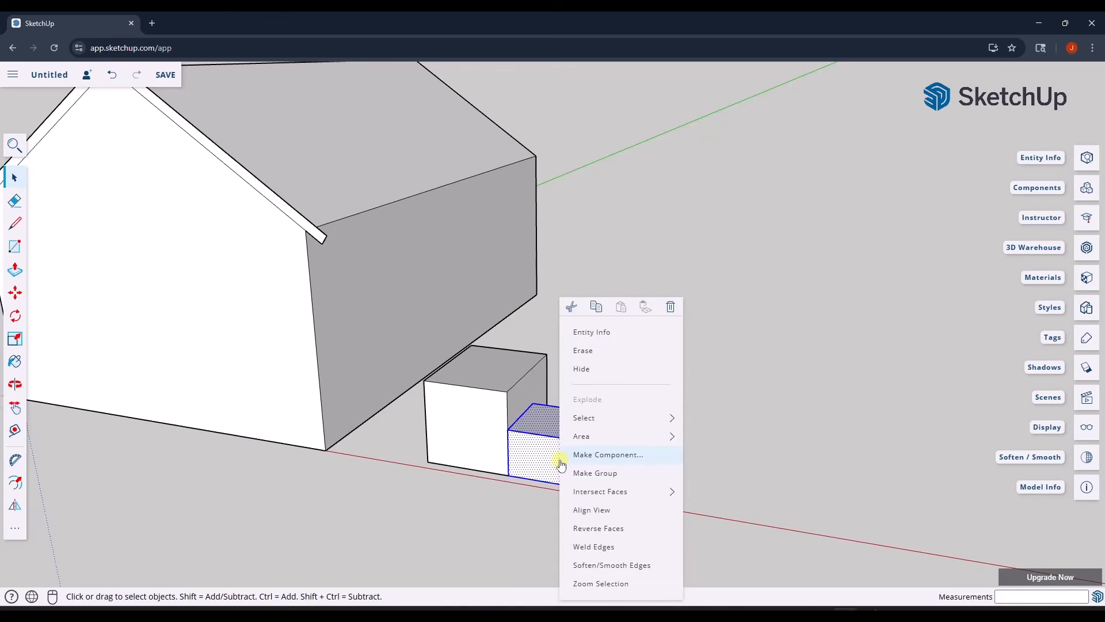
{"action": "left_click", "coordinate": [606, 477]}
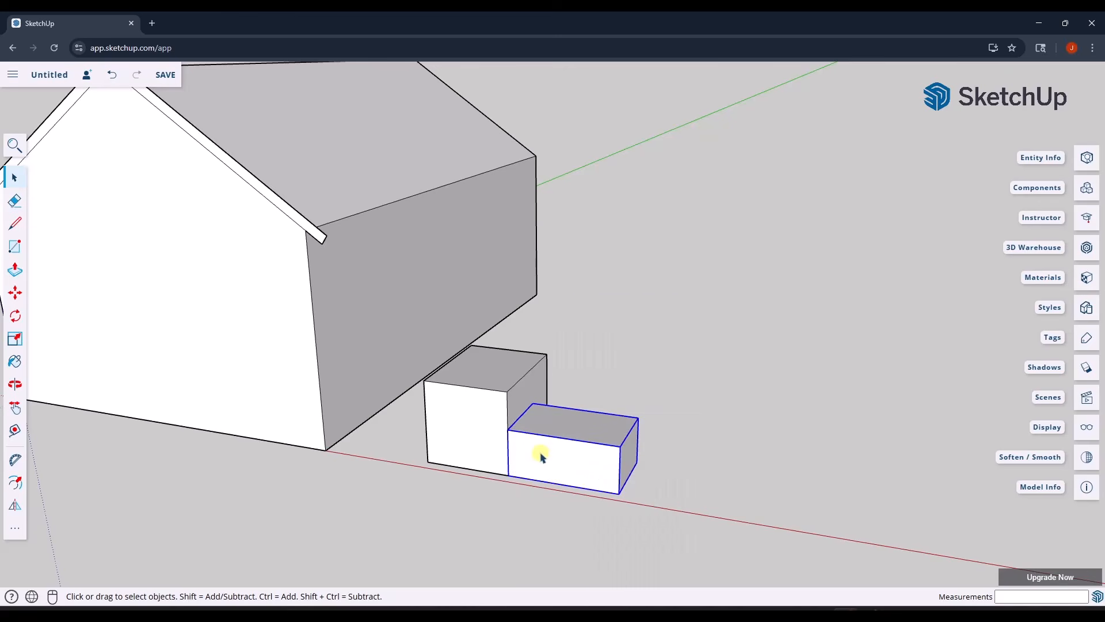
Select the lower block and the taller box alternately to compare them as separate groups.
{"action": "left_click", "coordinate": [573, 463]}
{"action": "left_click", "coordinate": [498, 435]}
{"action": "left_click", "coordinate": [568, 463]}
{"action": "left_click", "coordinate": [498, 436]}
{"action": "left_click", "coordinate": [567, 464]}
Select the roof profile's face with its edges on the house's front gable and make it a group.
{"action": "scroll", "coordinate": [658, 468], "scroll_direction": "down", "scroll_amount": 3}
{"action": "scroll", "coordinate": [430, 330], "scroll_direction": "up", "scroll_amount": 3}
{"action": "scroll", "coordinate": [450, 296], "scroll_direction": "up", "scroll_amount": 1}
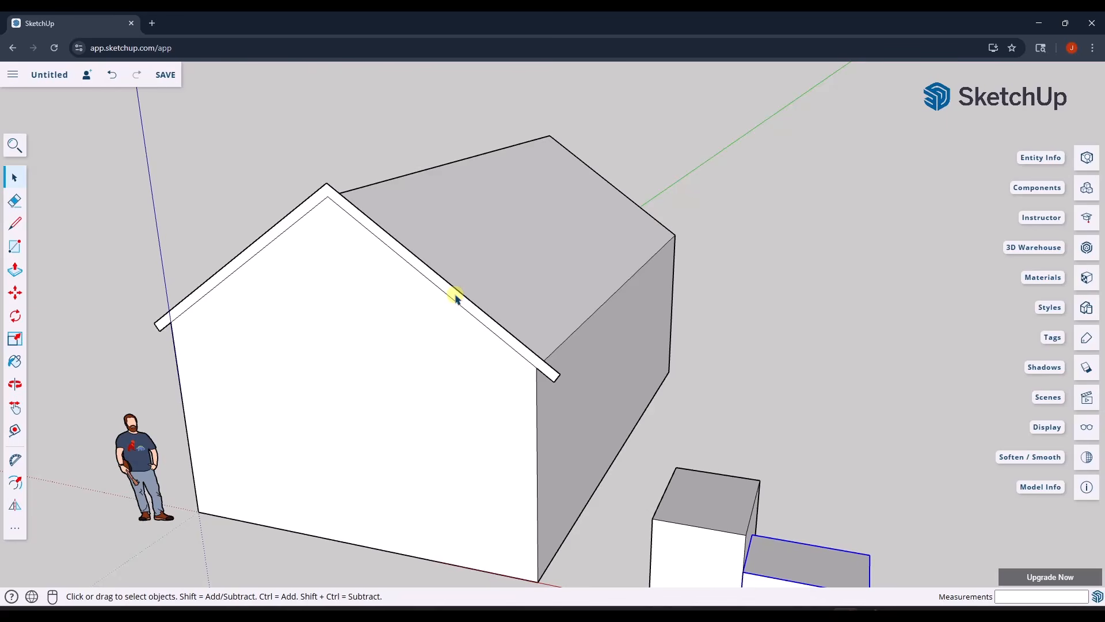
{"action": "left_click", "coordinate": [455, 297]}
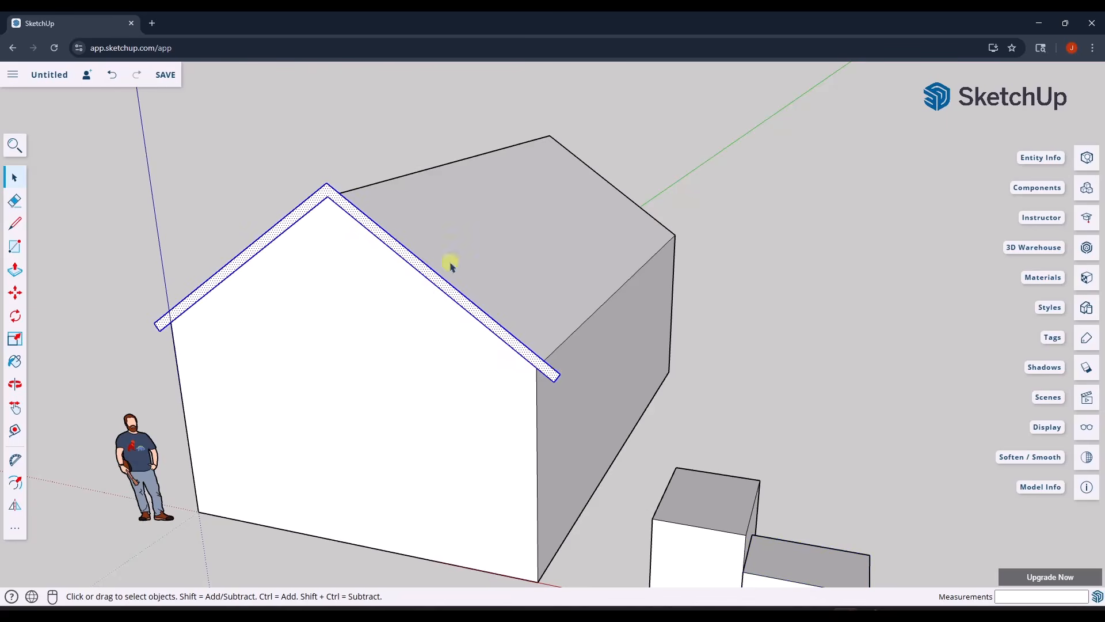
{"action": "right_click", "coordinate": [467, 310]}
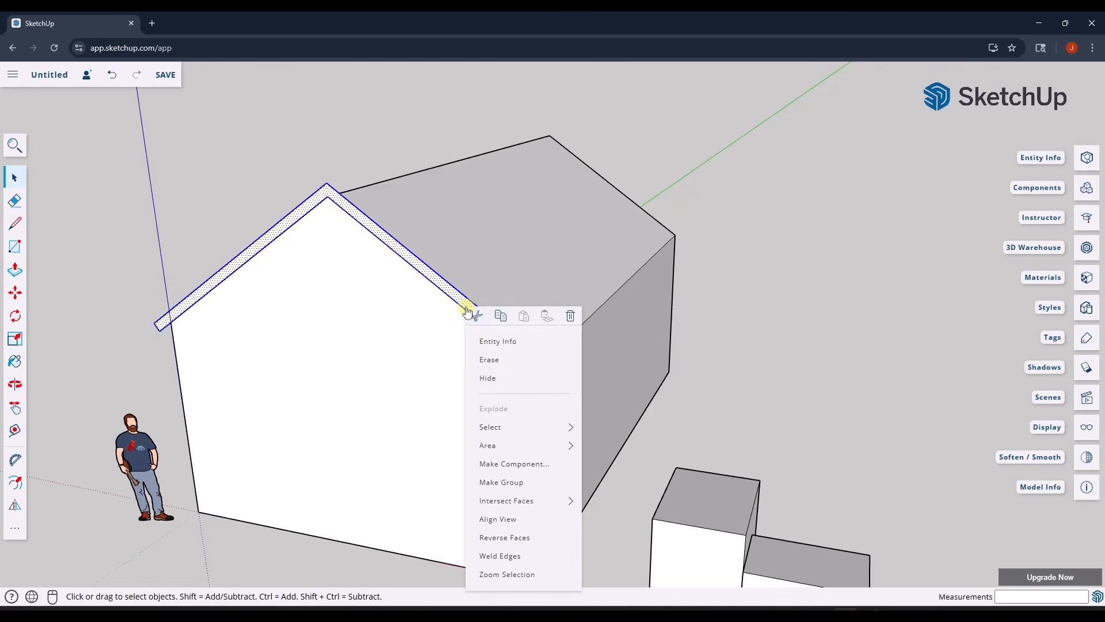
{"action": "left_click", "coordinate": [500, 482]}
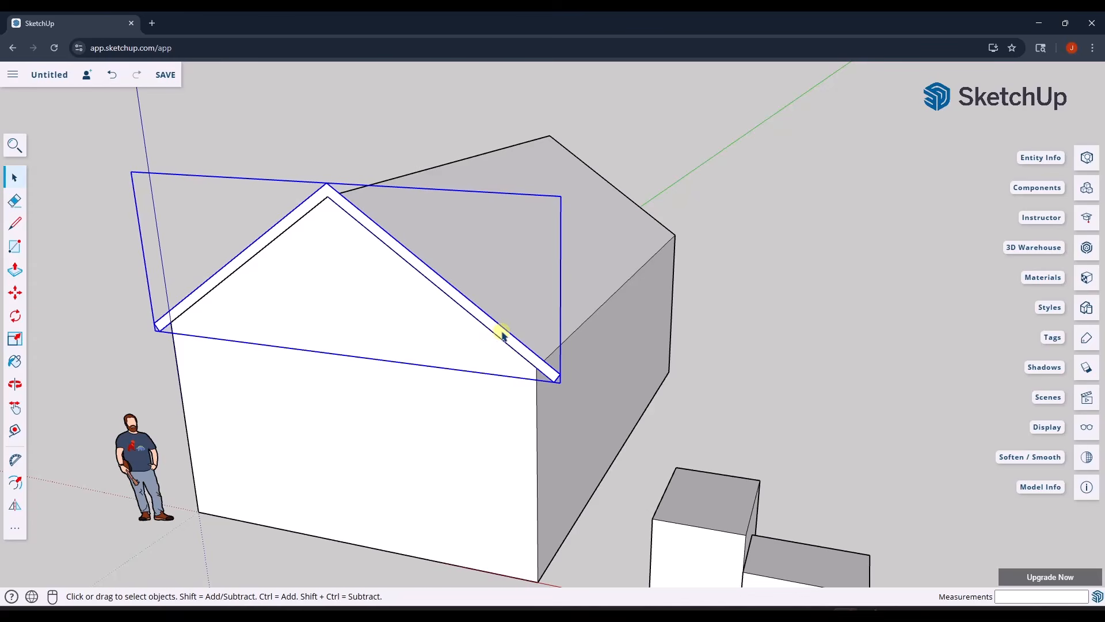
Open the roof profile group for editing, push/pull its face 30' back to the house's rear corner, and close the group.
{"action": "key", "text": "p"}
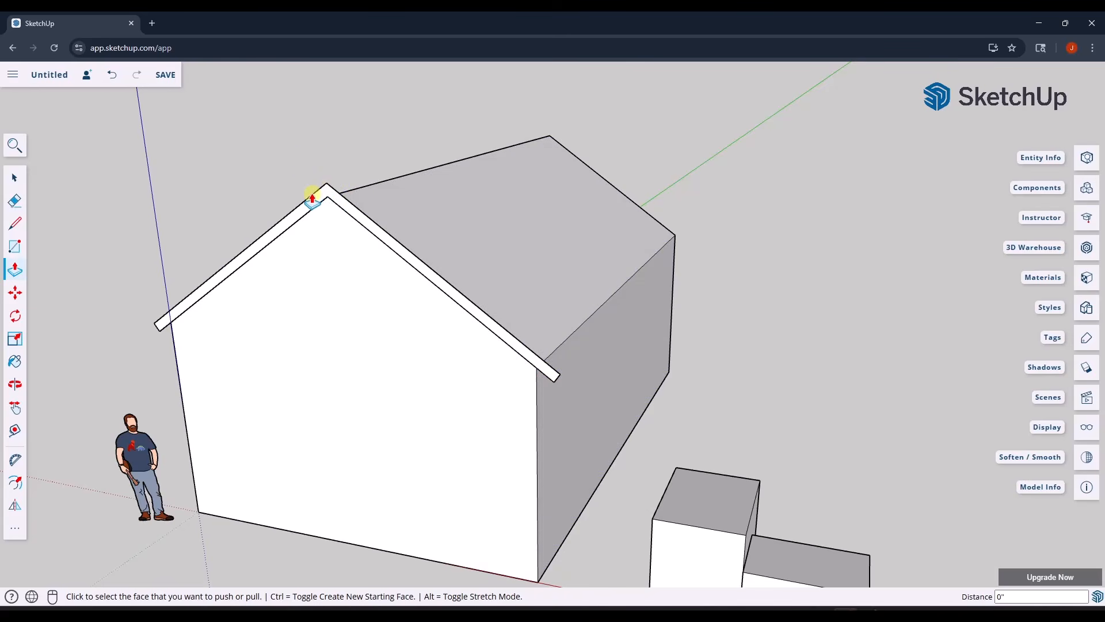
{"action": "key", "text": "space"}
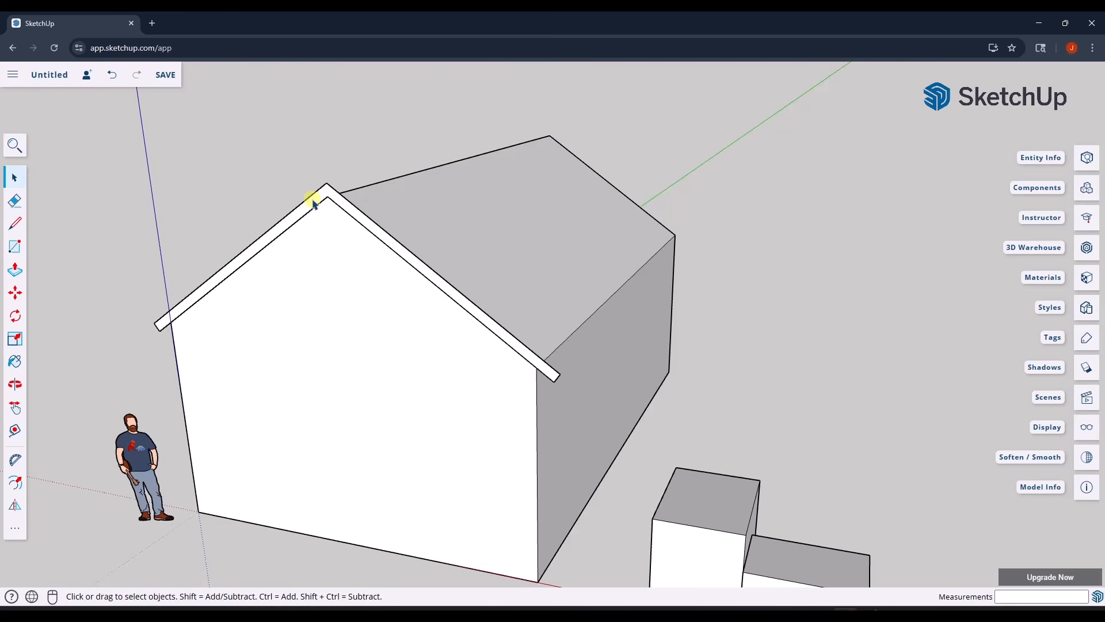
{"action": "double_click", "coordinate": [413, 263]}
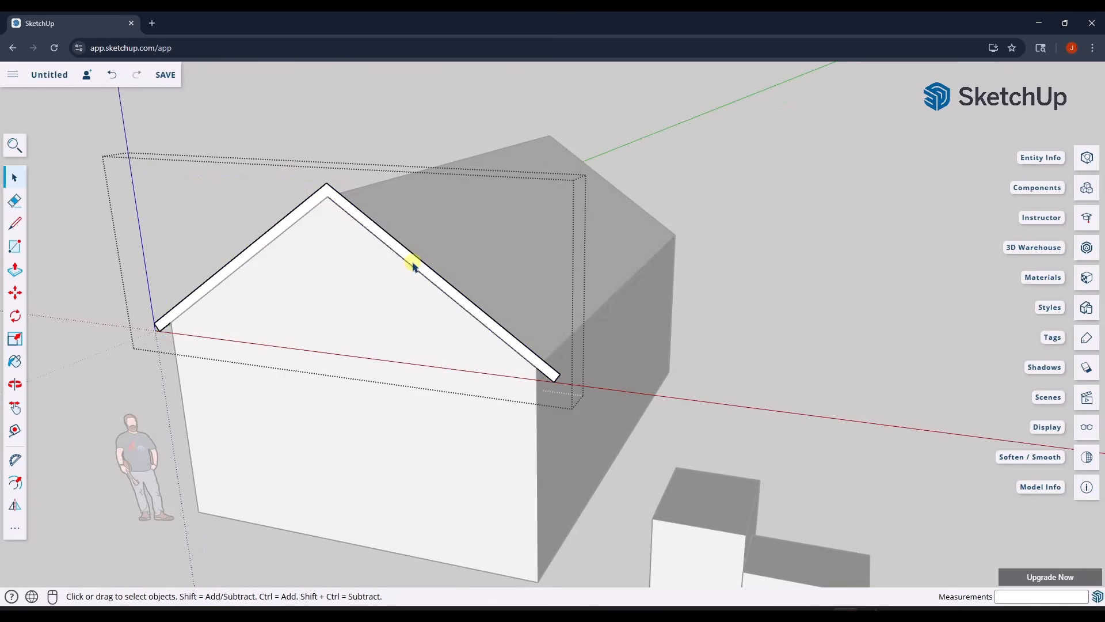
{"action": "key", "text": "p"}
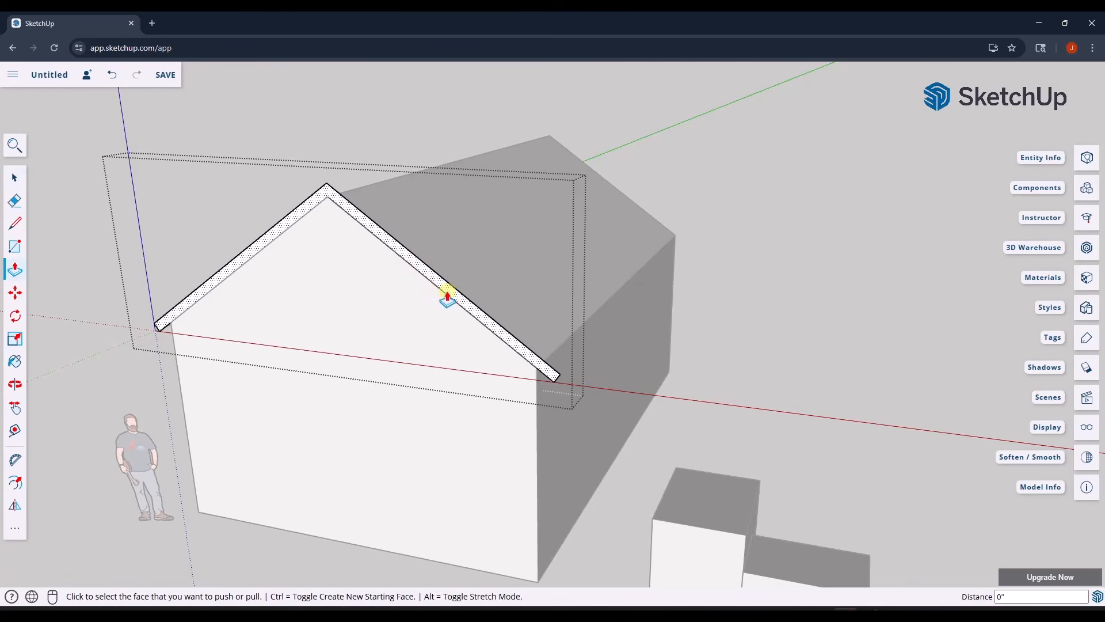
{"action": "left_click", "coordinate": [447, 296]}
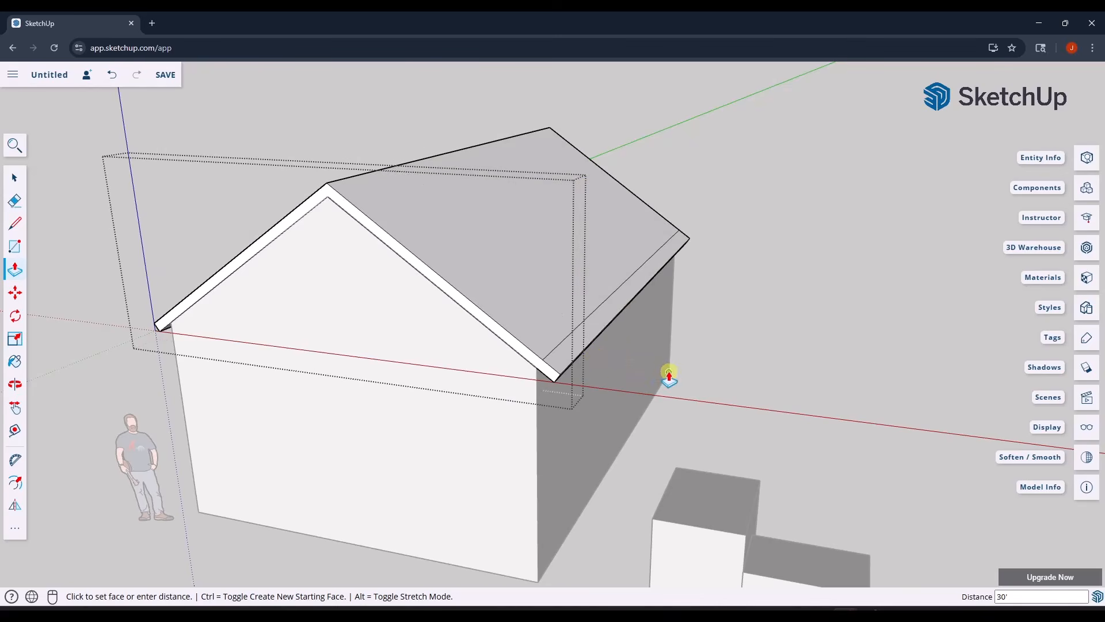
{"action": "key", "text": "Escape"}
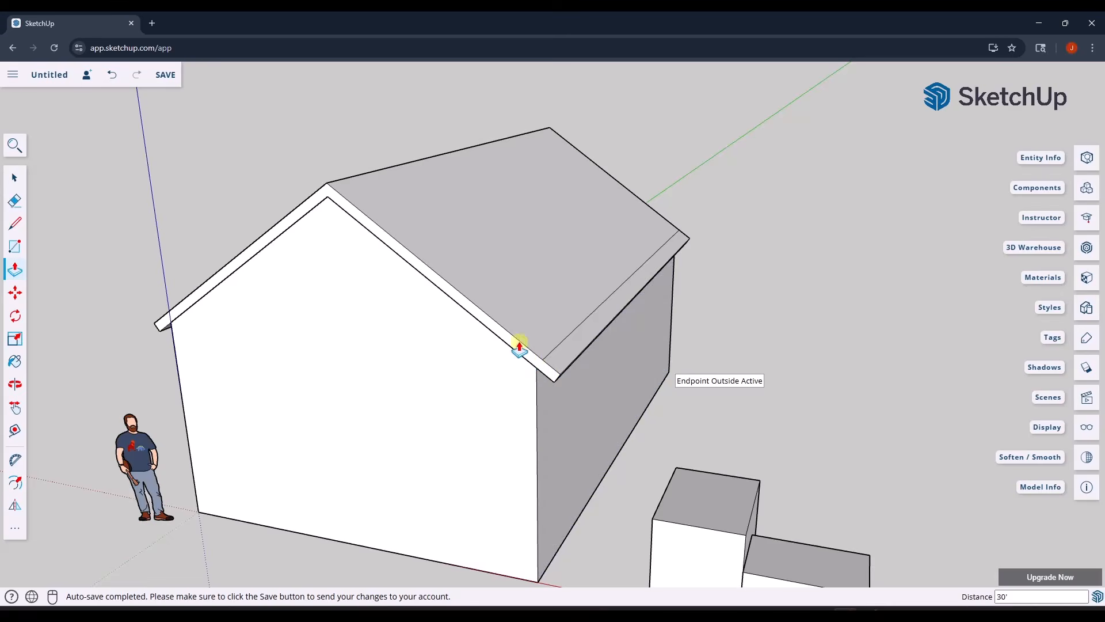
Reopen the roof group and push/pull its front end face outward 1' to create the front gable overhang.
{"action": "key", "text": "space"}
{"action": "double_click", "coordinate": [477, 286]}
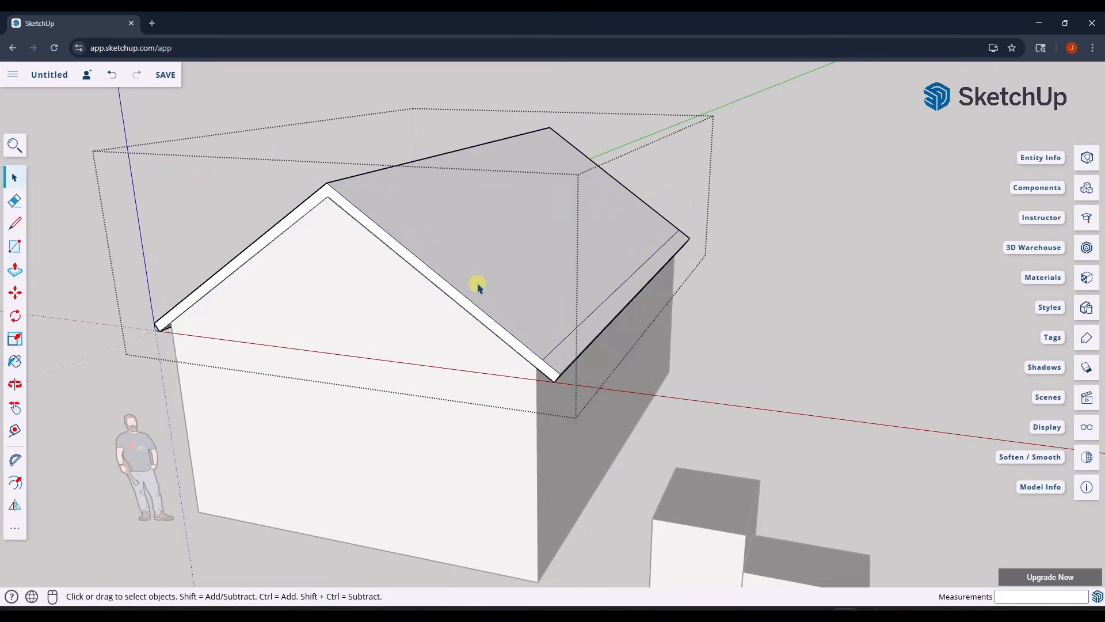
{"action": "key", "text": "p"}
{"action": "left_click", "coordinate": [458, 307]}
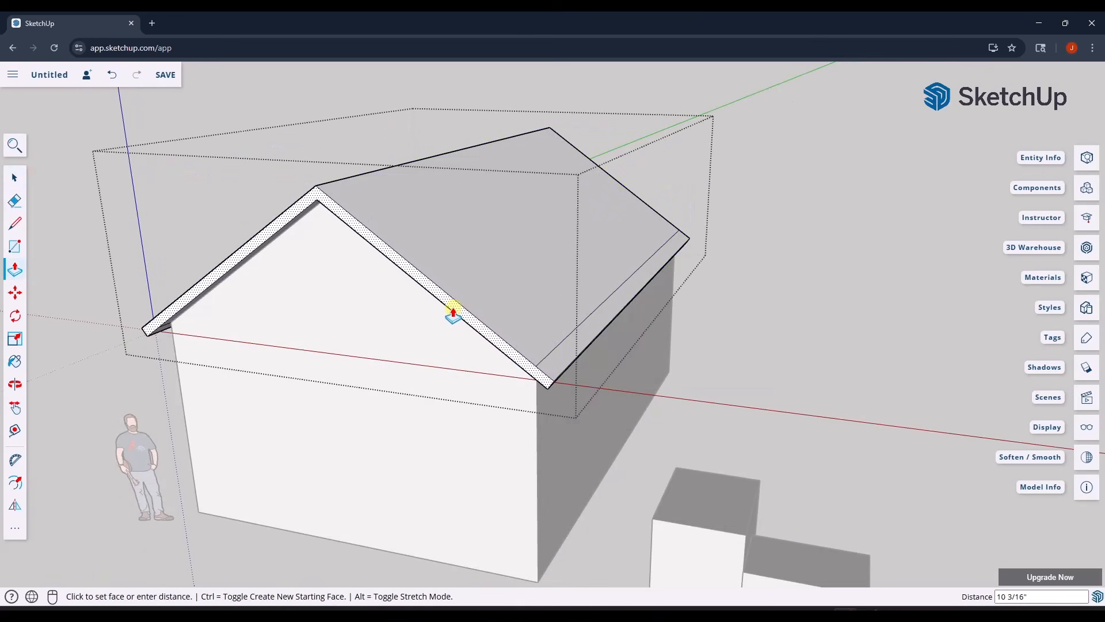
{"action": "left_click", "coordinate": [453, 313]}
Push/pull the roof's rear end face outward by the same 1' distance to create the rear gable overhang.
{"action": "key", "text": "o"}
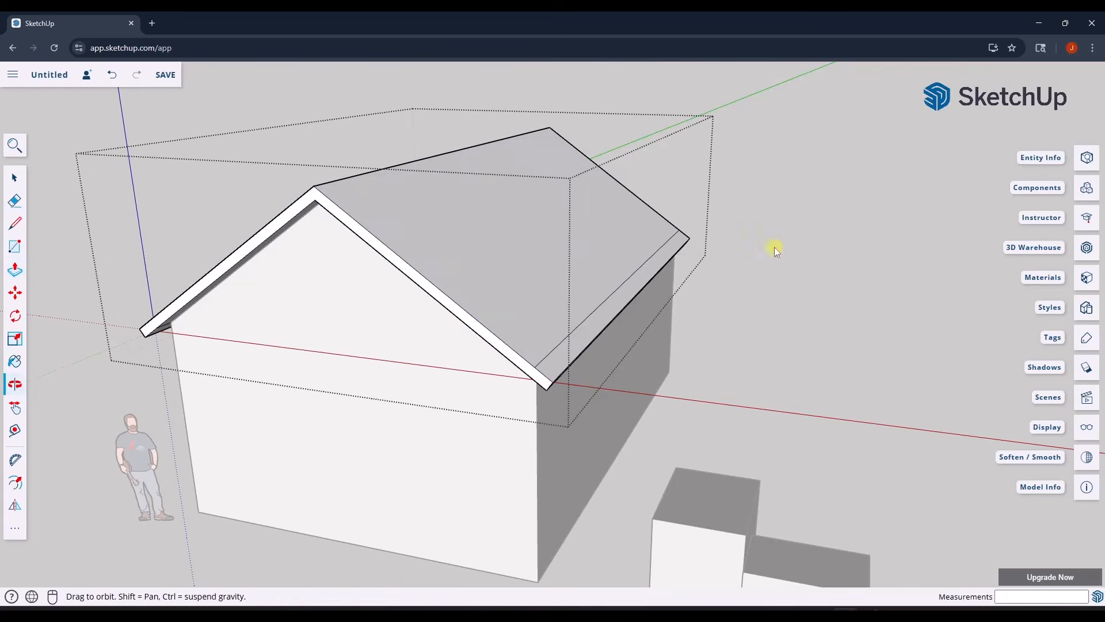
{"action": "left_click_drag", "start_coordinate": [775, 247], "coordinate": [565, 324]}
{"action": "key", "text": "p"}
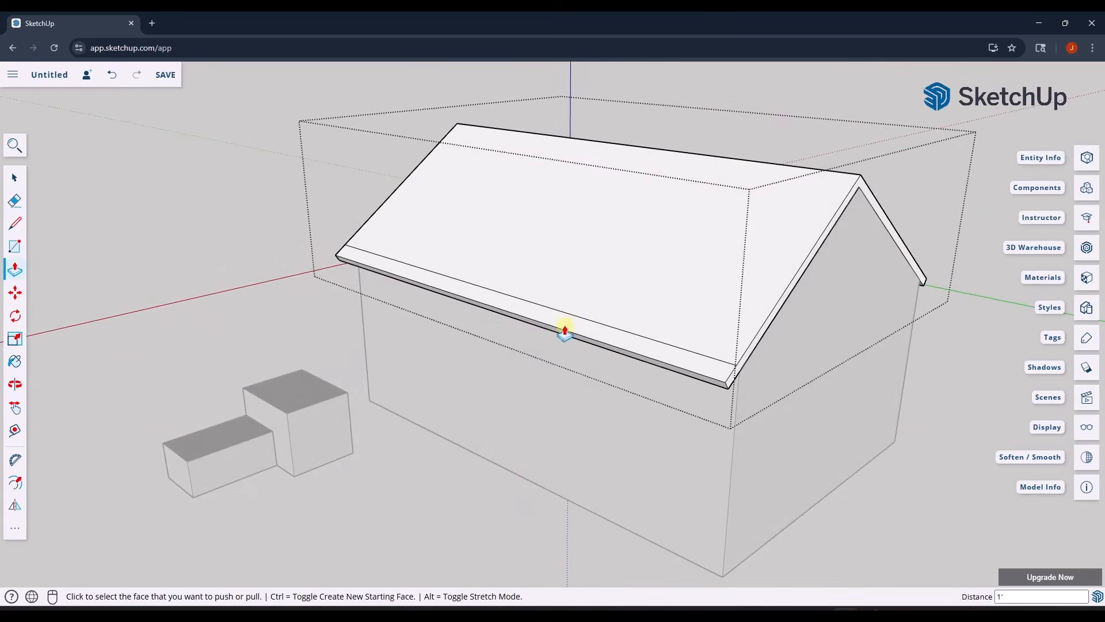
{"action": "left_click", "coordinate": [756, 353]}
{"action": "key", "text": "space"}
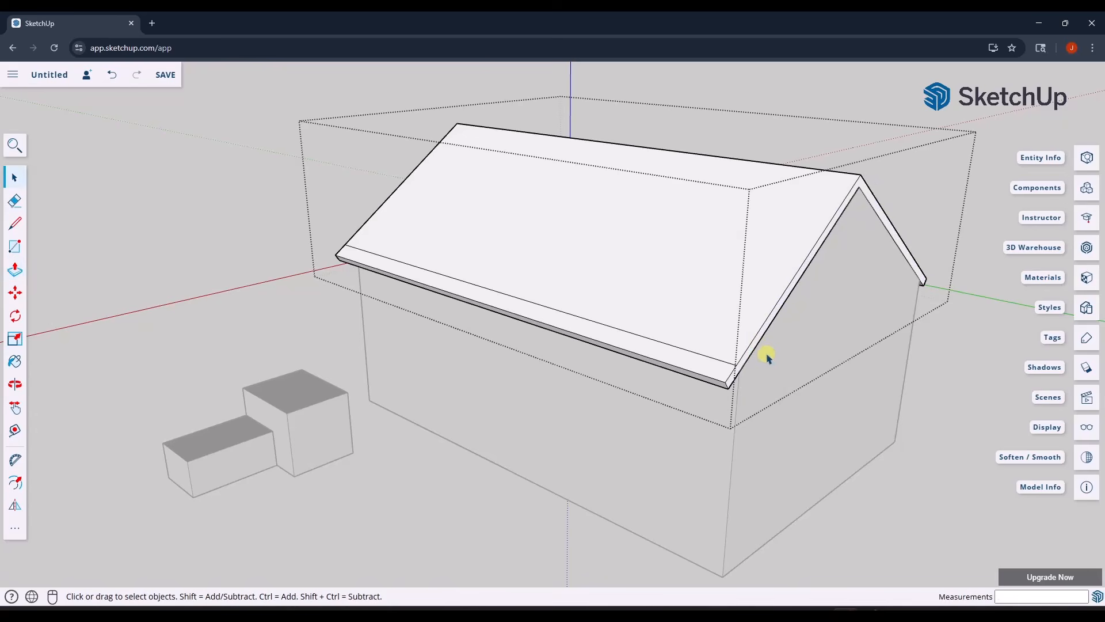
{"action": "key", "text": "p"}
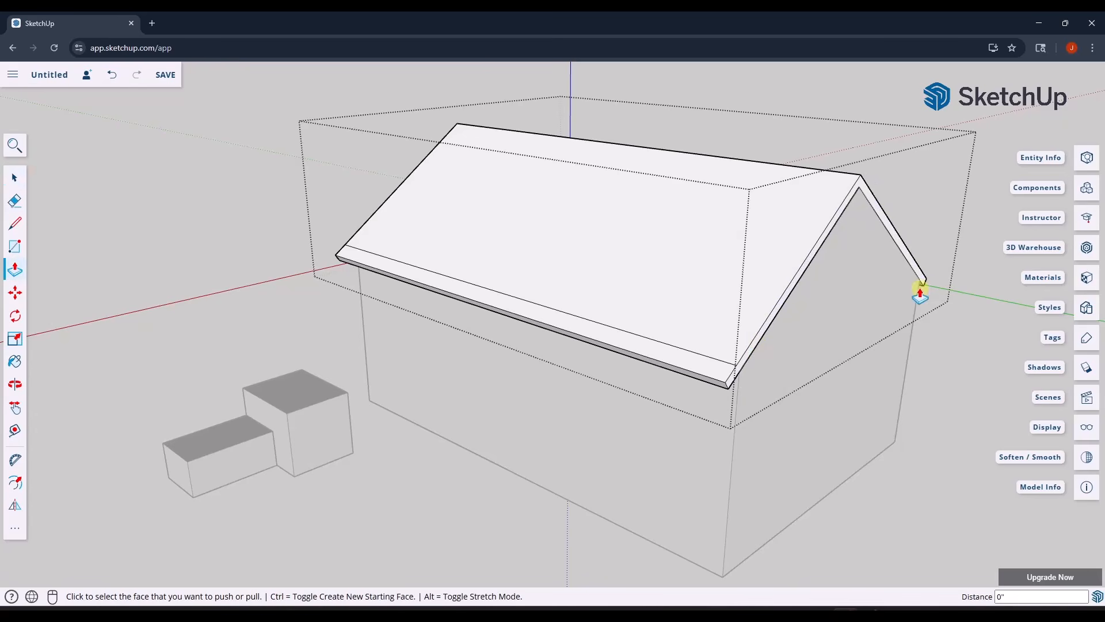
{"action": "middle_click_drag", "start_coordinate": [917, 288], "coordinate": [716, 271]}
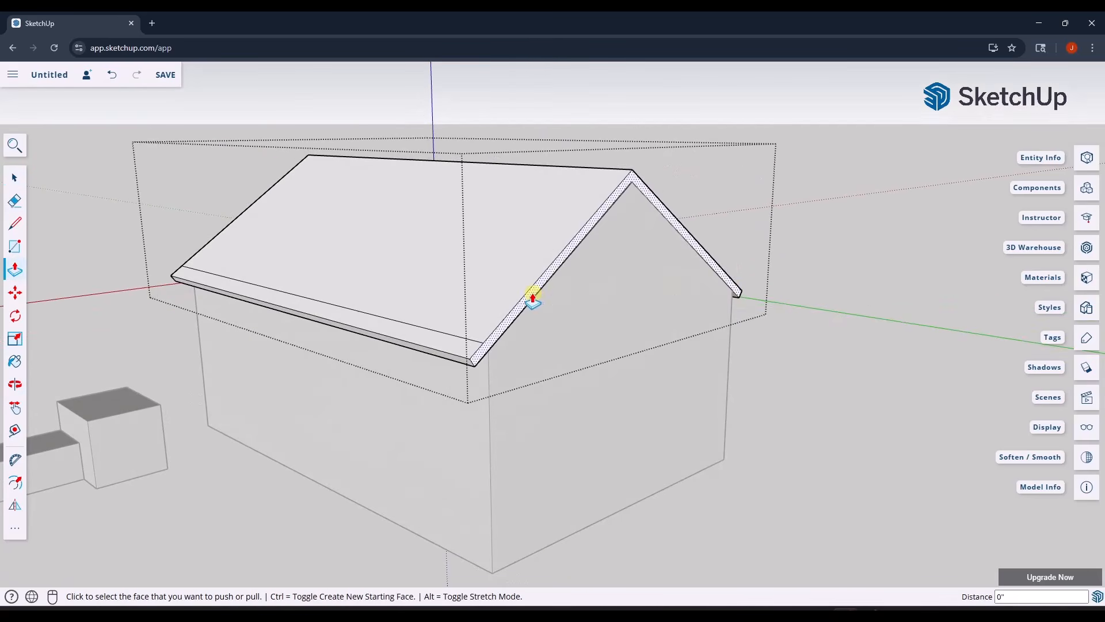
{"action": "double_click", "coordinate": [532, 297]}
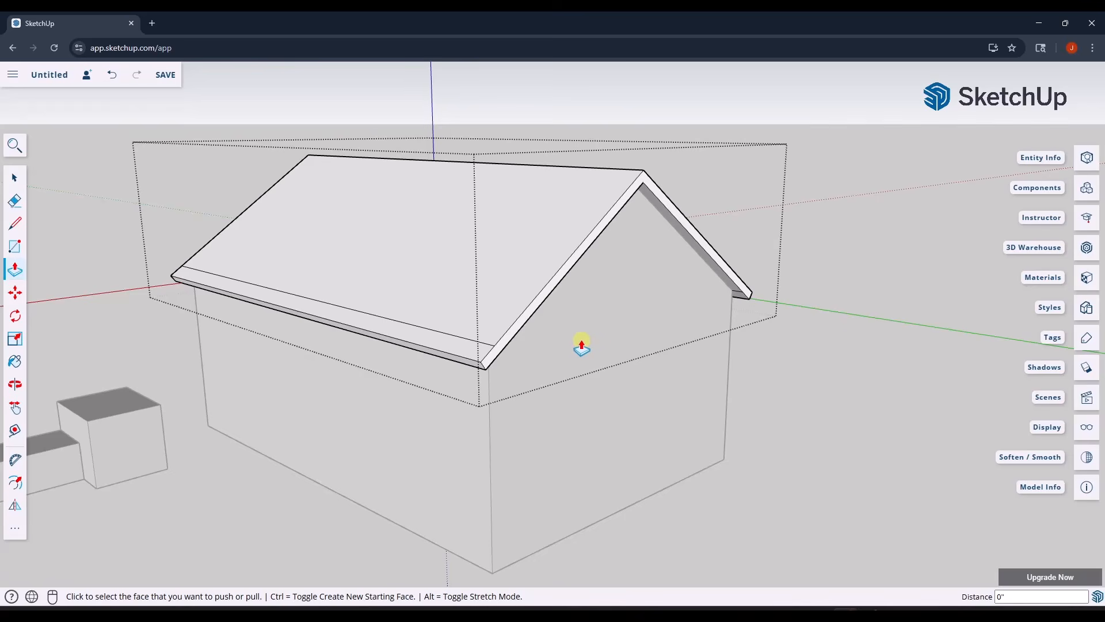
Erase the leftover line running parallel to the eave across the roof slope.
{"action": "key", "text": "e"}
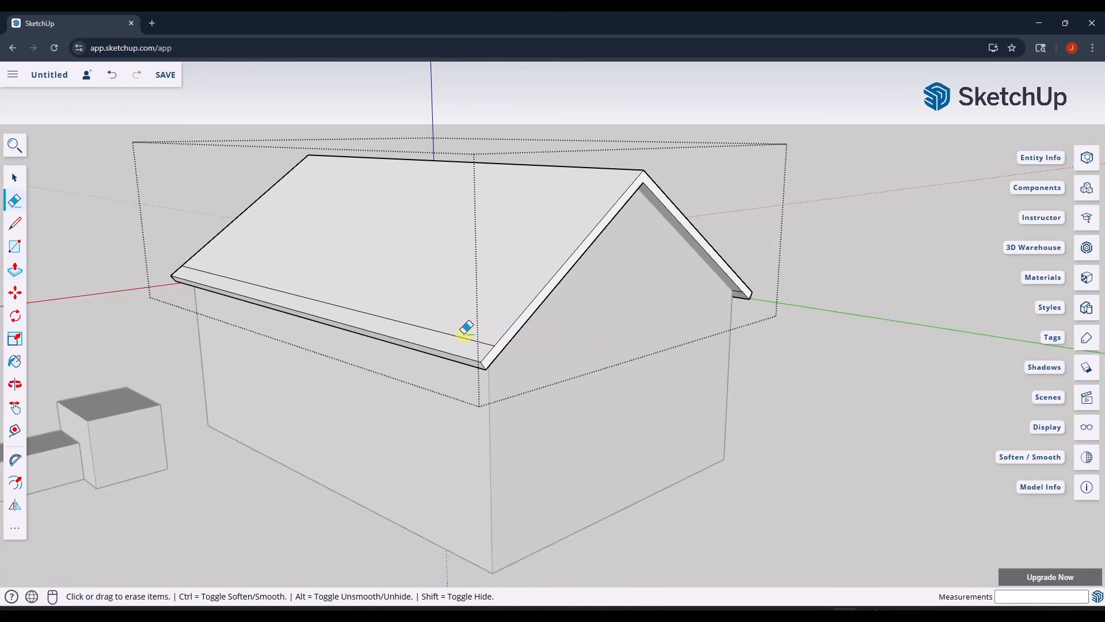
{"action": "mouse_move", "coordinate": [466, 329]}
{"action": "left_mouse_down"}
{"action": "mouse_move", "coordinate": [449, 333]}
{"action": "mouse_move", "coordinate": [483, 326]}
{"action": "left_mouse_up"}
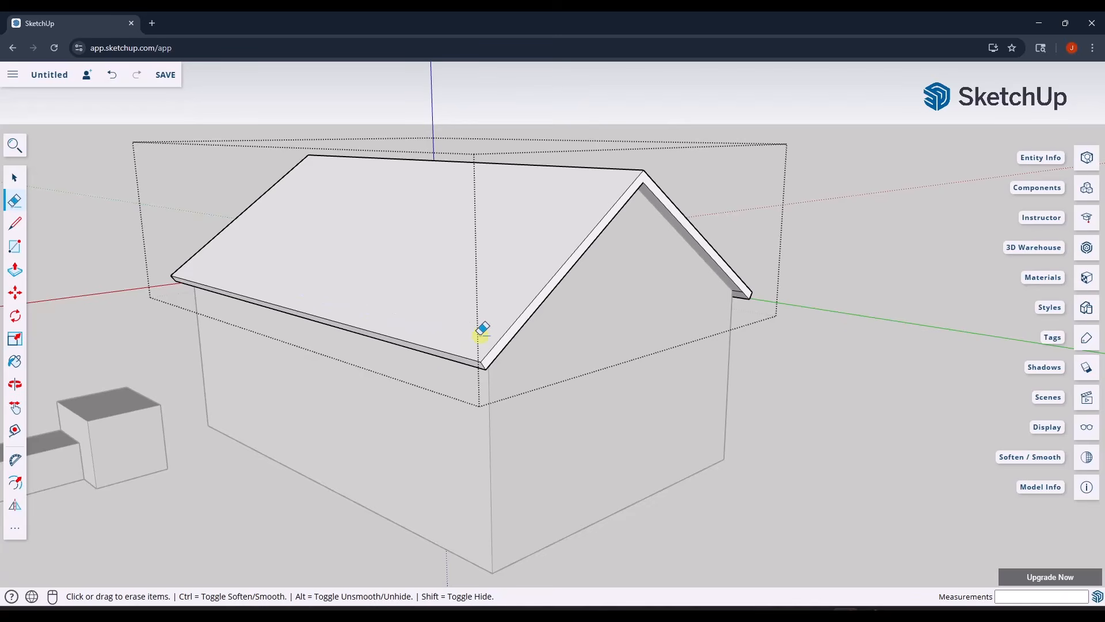
Erase the lower edge of the roof's rear end face on the far slope, undo it, and erase that edge again.
{"action": "left_click", "coordinate": [739, 283]}
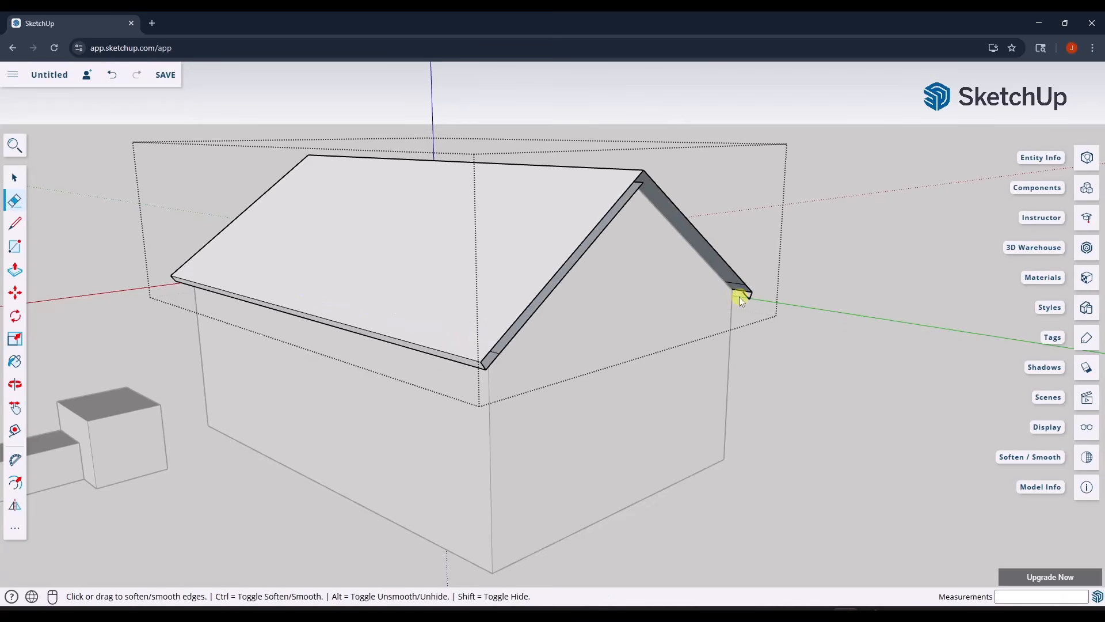
{"action": "key", "text": "ctrl+z"}
{"action": "left_click", "coordinate": [739, 282]}
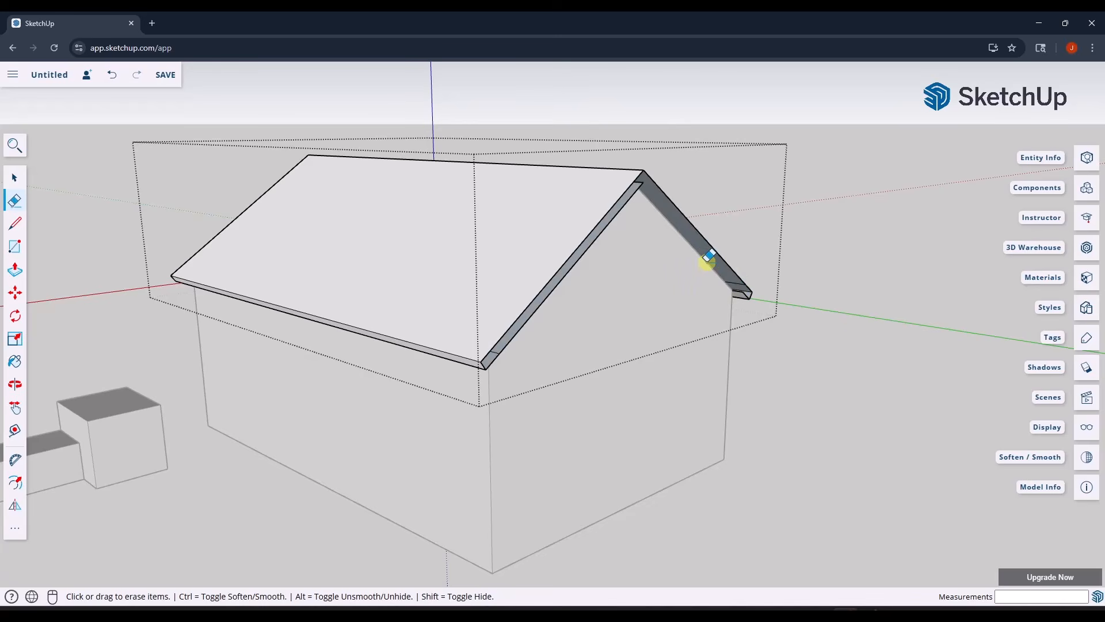
Undo the last roof erasure, erase the short leftover line under the rear gable's eave, and close the roof group.
{"action": "key", "text": "ctrl+z"}
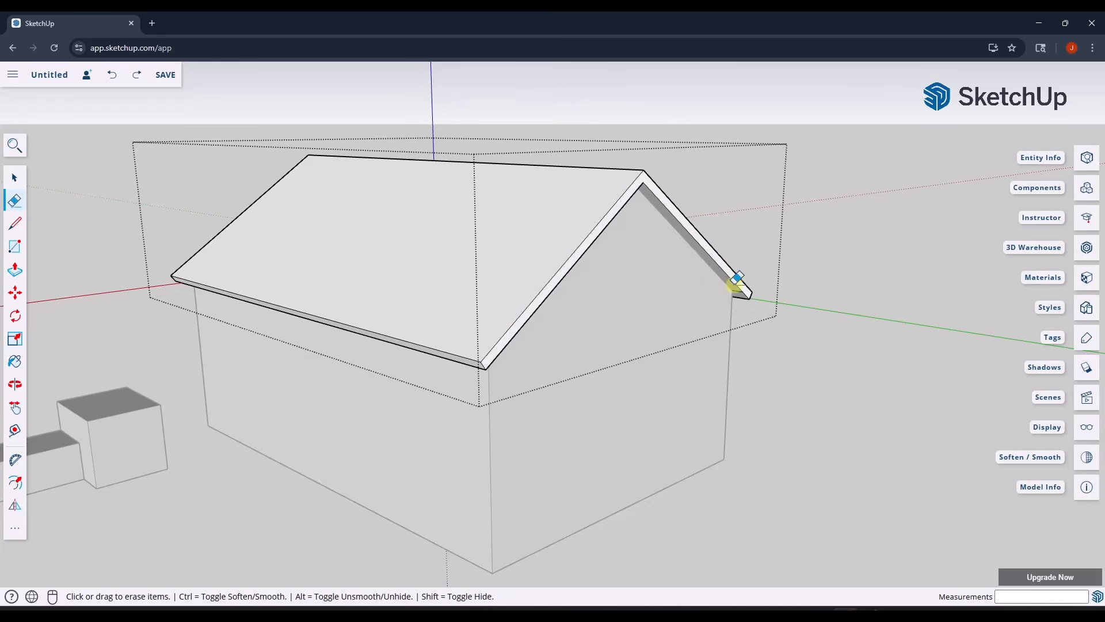
{"action": "left_click", "coordinate": [738, 286]}
{"action": "middle_click_drag", "start_coordinate": [716, 288], "coordinate": [283, 313]}
{"action": "scroll", "coordinate": [250, 299], "scroll_direction": "up", "scroll_amount": 6}
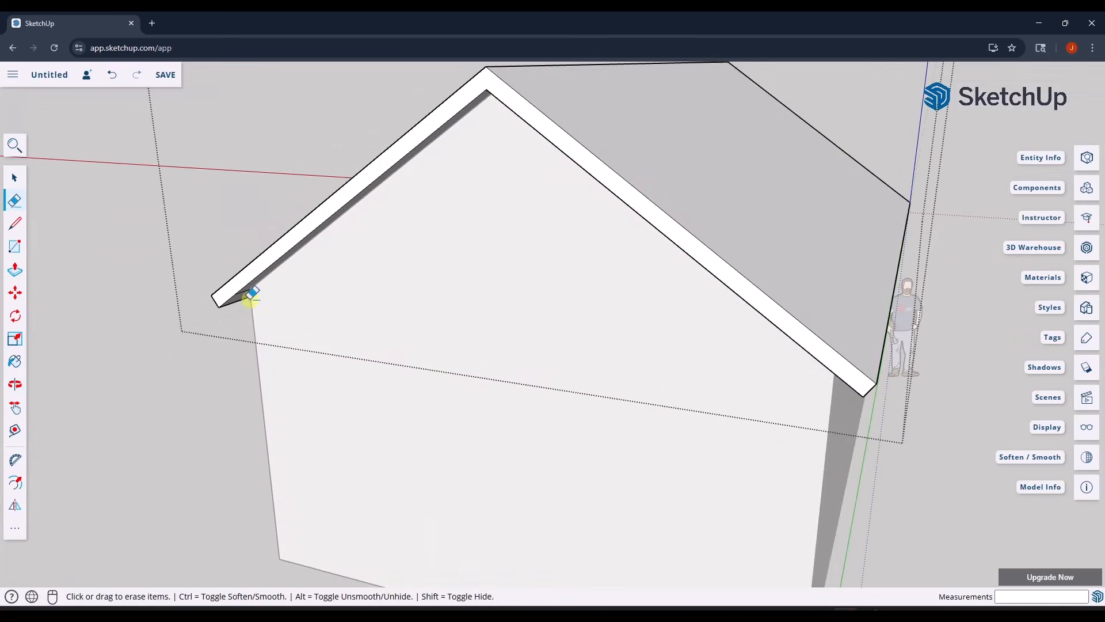
{"action": "scroll", "coordinate": [244, 288], "scroll_direction": "down", "scroll_amount": 8}
{"action": "key", "text": "space"}
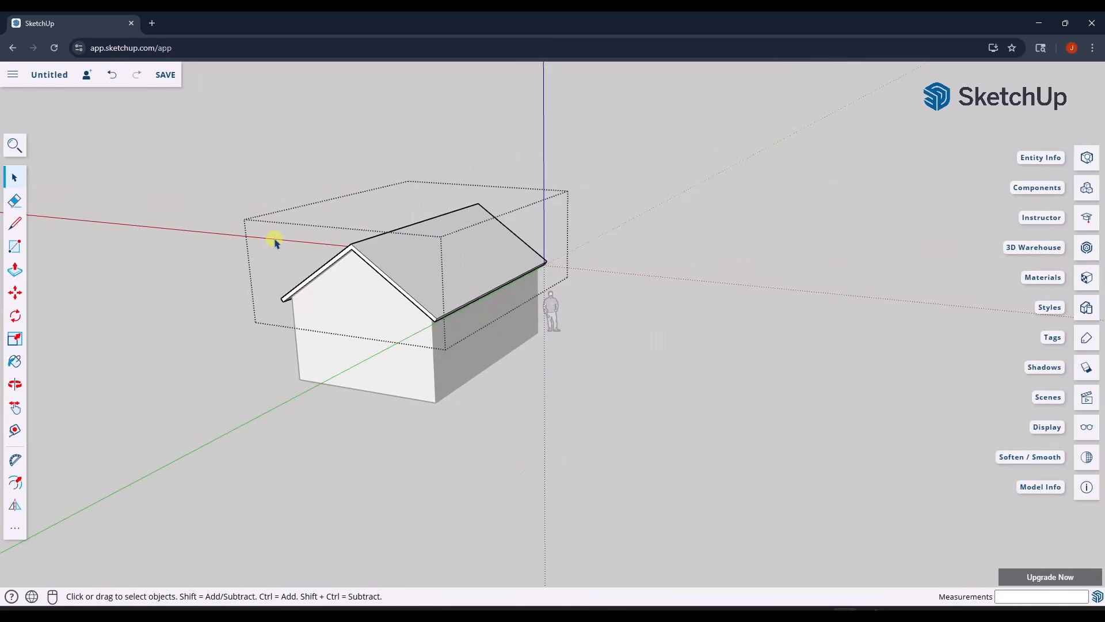
{"action": "middle_click_drag", "start_coordinate": [173, 268], "coordinate": [819, 264]}
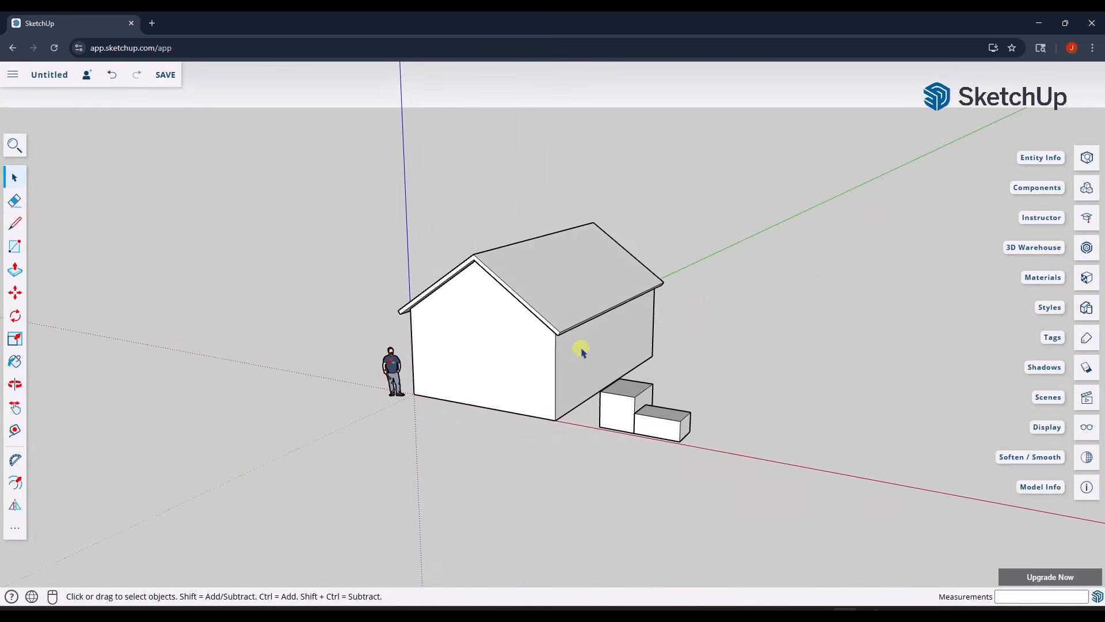
Delete the two box shapes standing beside the house.
{"action": "scroll", "coordinate": [526, 375], "scroll_direction": "up", "scroll_amount": 4}
{"action": "middle_click_drag", "start_coordinate": [556, 346], "coordinate": [511, 333], "text": "shift"}
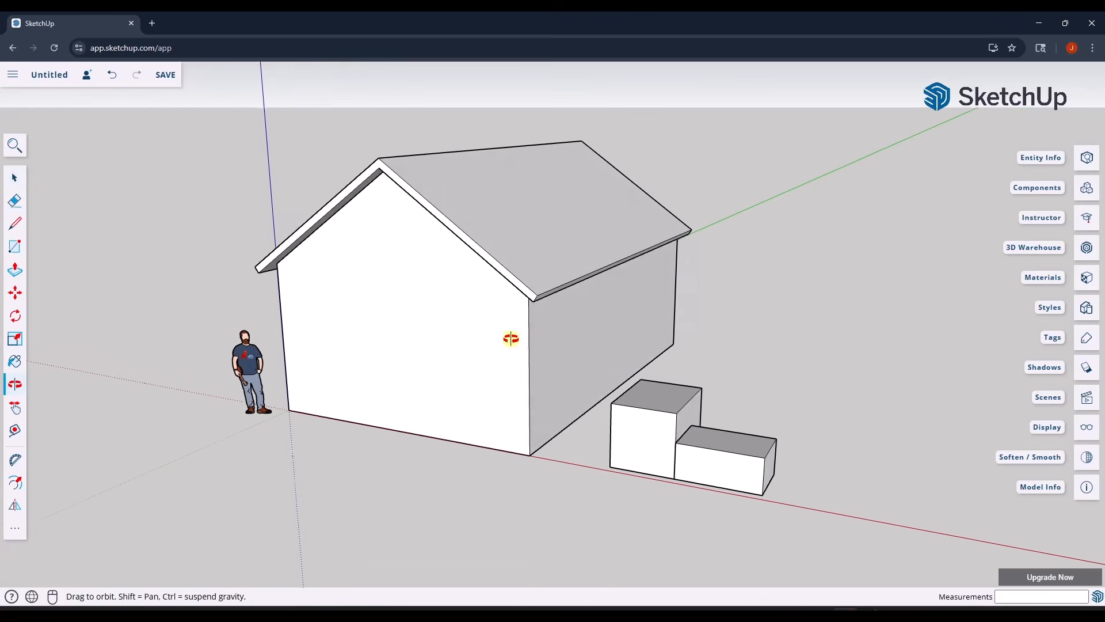
{"action": "left_click", "coordinate": [639, 400]}
{"action": "left_click", "coordinate": [734, 459], "text": "shift"}
{"action": "key", "text": "Delete"}
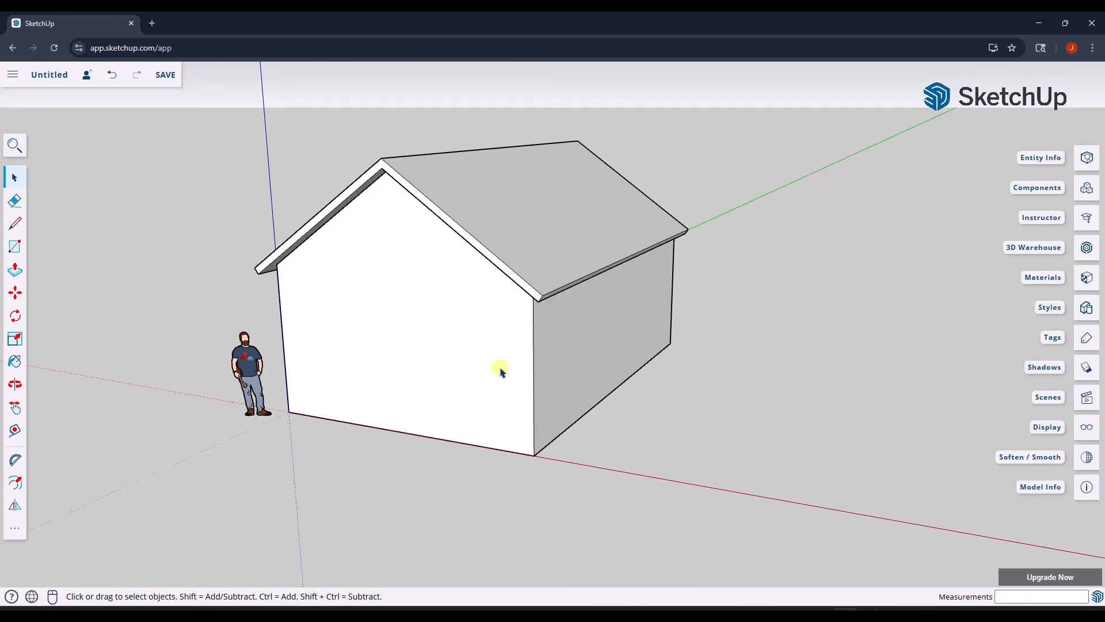
Select all connected geometry of the house walls, without the roof, and make it a group.
{"action": "mouse_move", "coordinate": [498, 387]}
{"action": "middle_mouse_down"}
{"action": "mouse_move", "coordinate": [530, 105]}
{"action": "mouse_move", "coordinate": [493, 311]}
{"action": "mouse_move", "coordinate": [514, 401]}
{"action": "middle_mouse_up"}
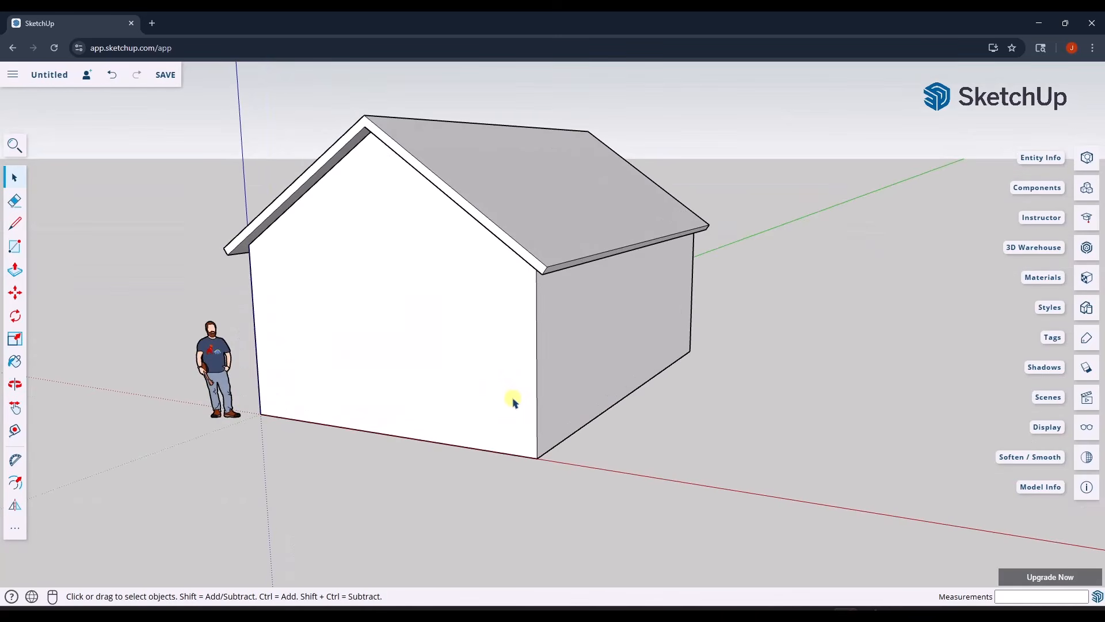
{"action": "left_click", "coordinate": [515, 209]}
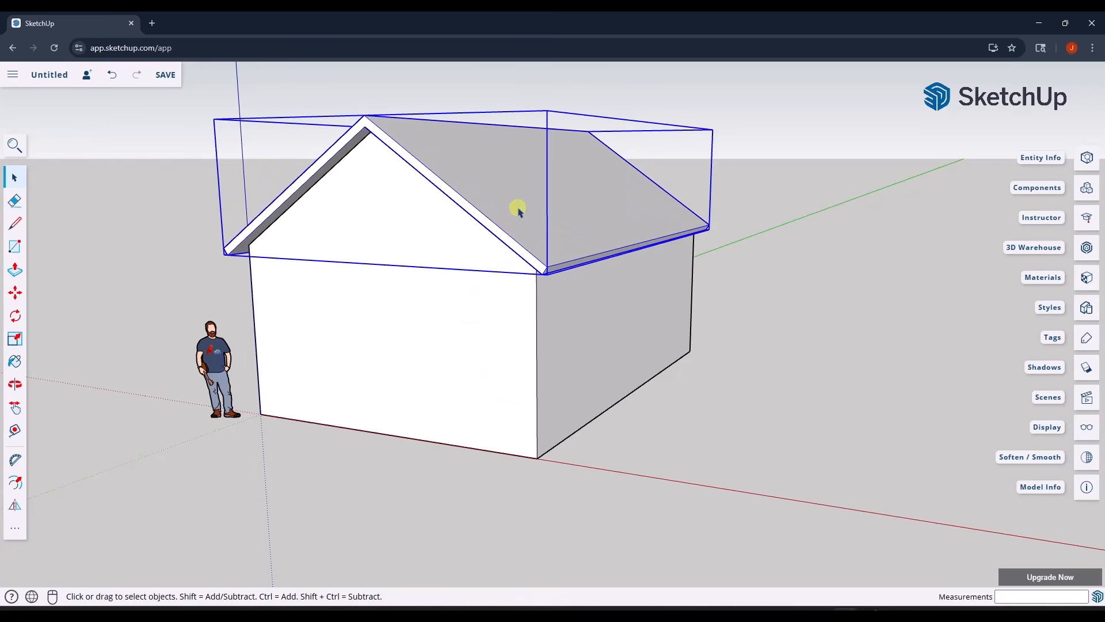
{"action": "triple_click", "coordinate": [462, 335]}
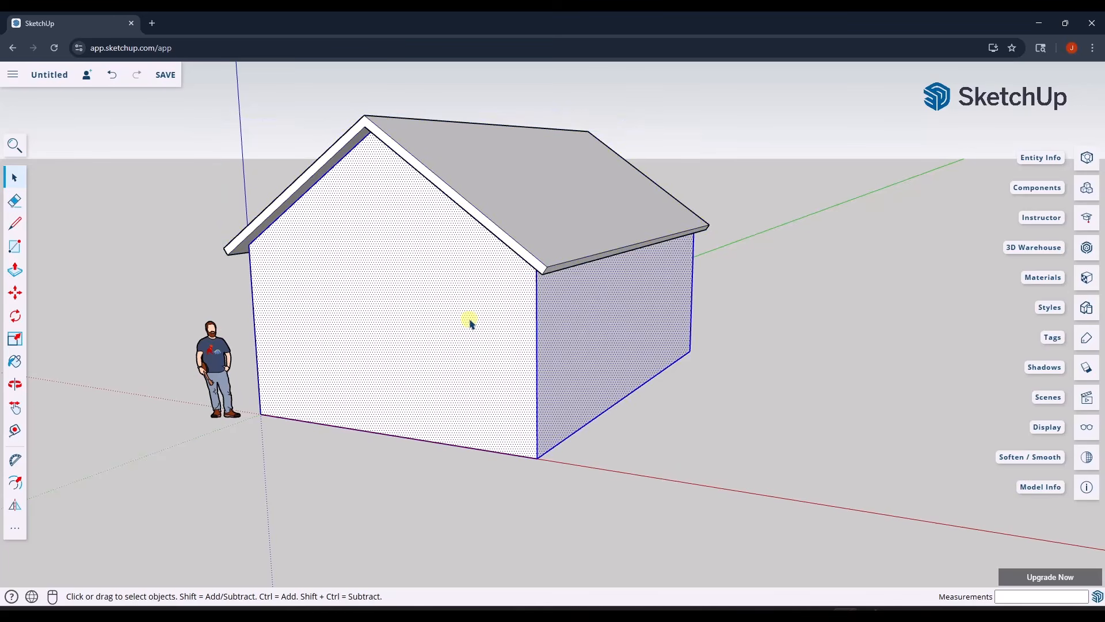
{"action": "mouse_move", "coordinate": [286, 328]}
{"action": "middle_mouse_down"}
{"action": "mouse_move", "coordinate": [765, 328]}
{"action": "mouse_move", "coordinate": [846, 249]}
{"action": "mouse_move", "coordinate": [678, 135]}
{"action": "mouse_move", "coordinate": [468, 209]}
{"action": "mouse_move", "coordinate": [306, 337]}
{"action": "middle_mouse_up"}
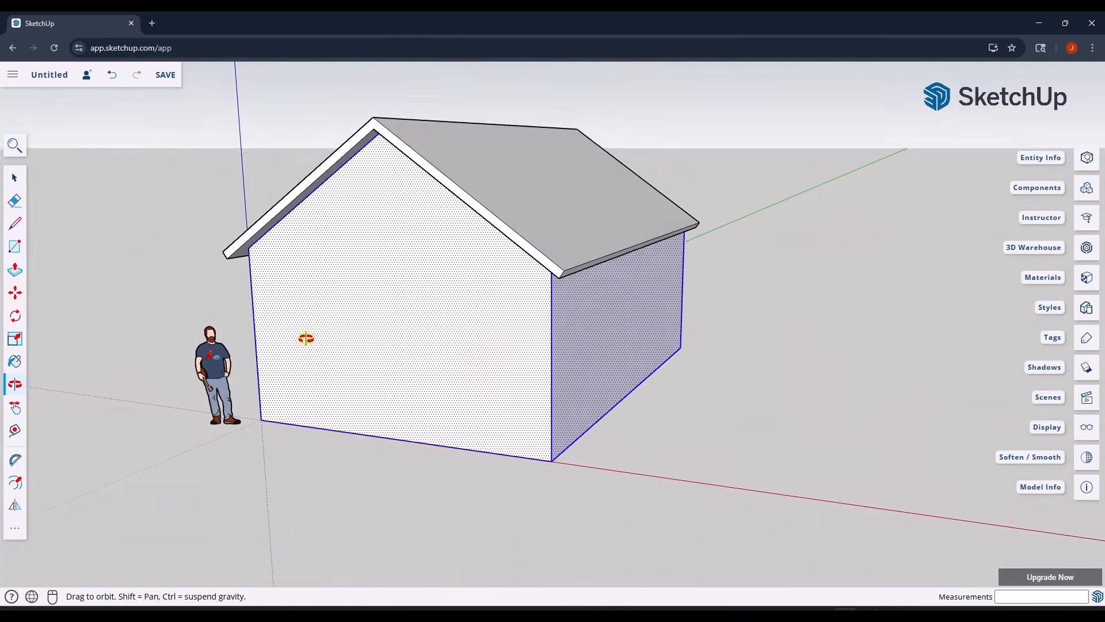
{"action": "triple_click", "coordinate": [412, 341]}
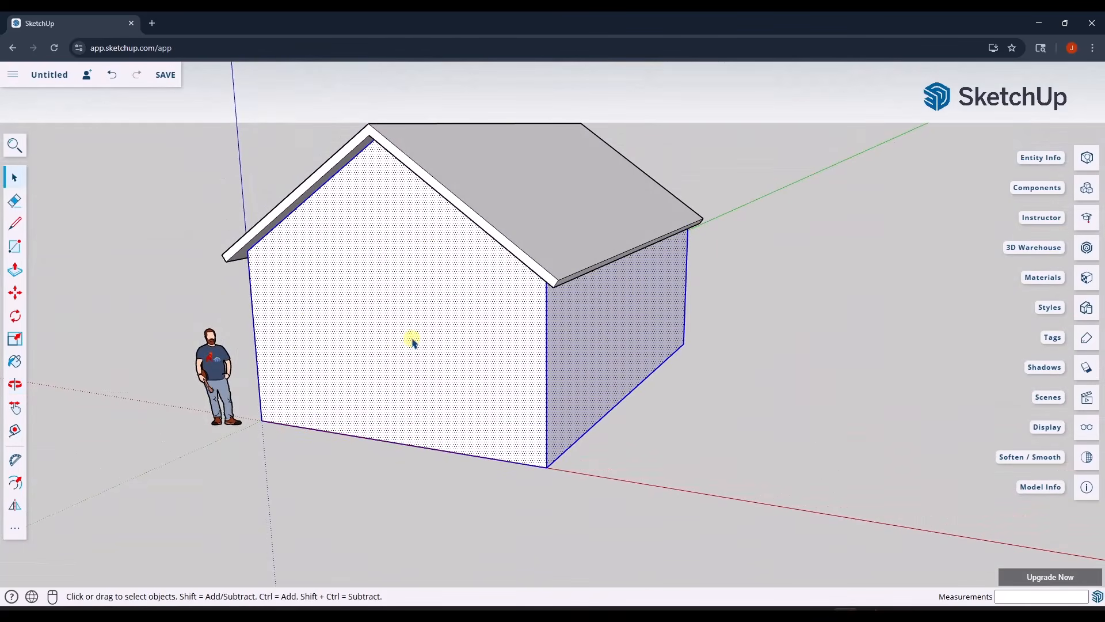
{"action": "right_click", "coordinate": [484, 325]}
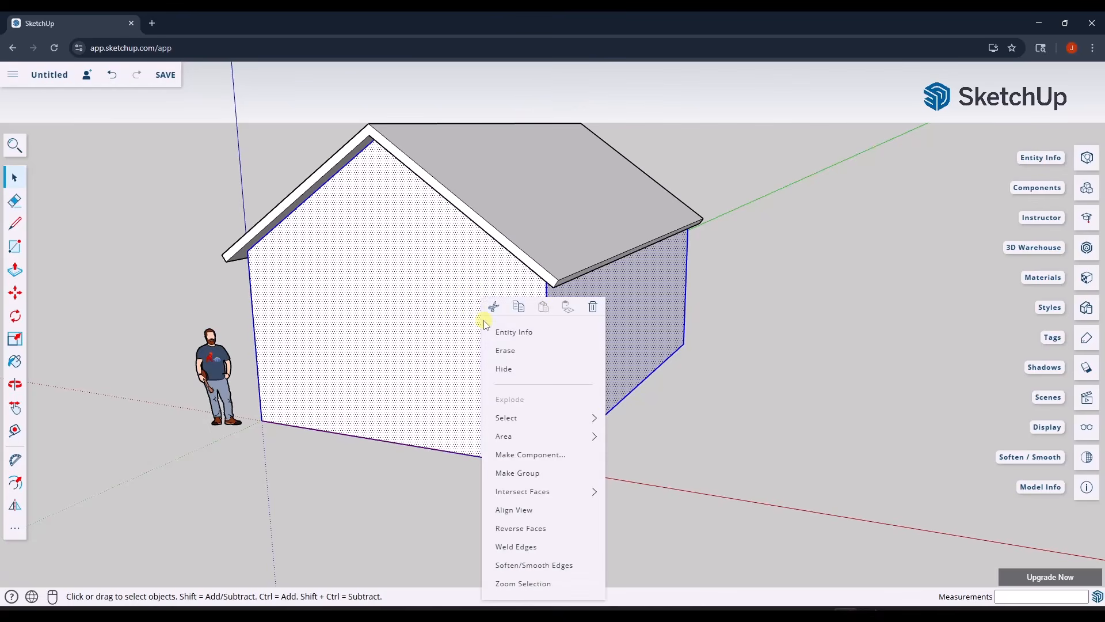
{"action": "left_click", "coordinate": [534, 476]}
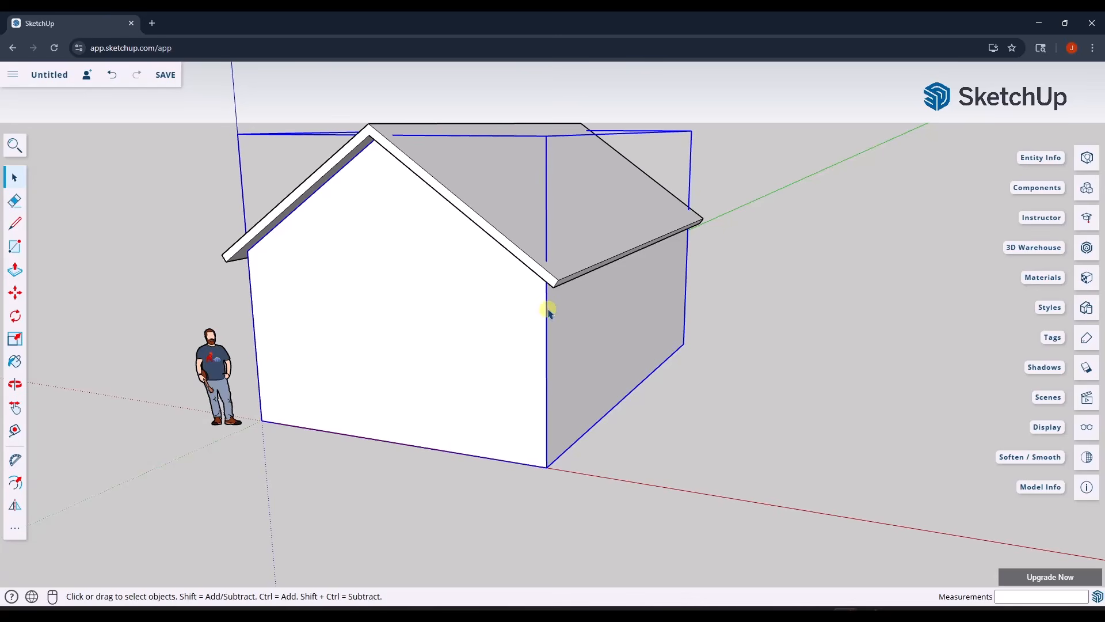
Open the wall group and place a vertical guide on the front wall 3' in from its right-hand edge.
{"action": "double_click", "coordinate": [518, 361]}
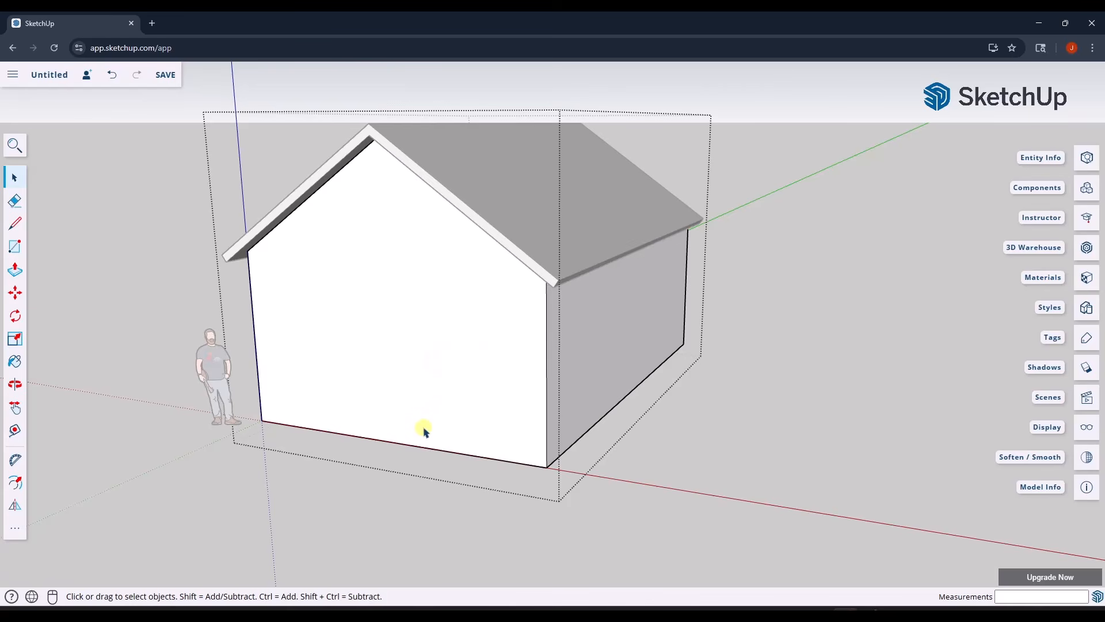
{"action": "left_click", "coordinate": [16, 433]}
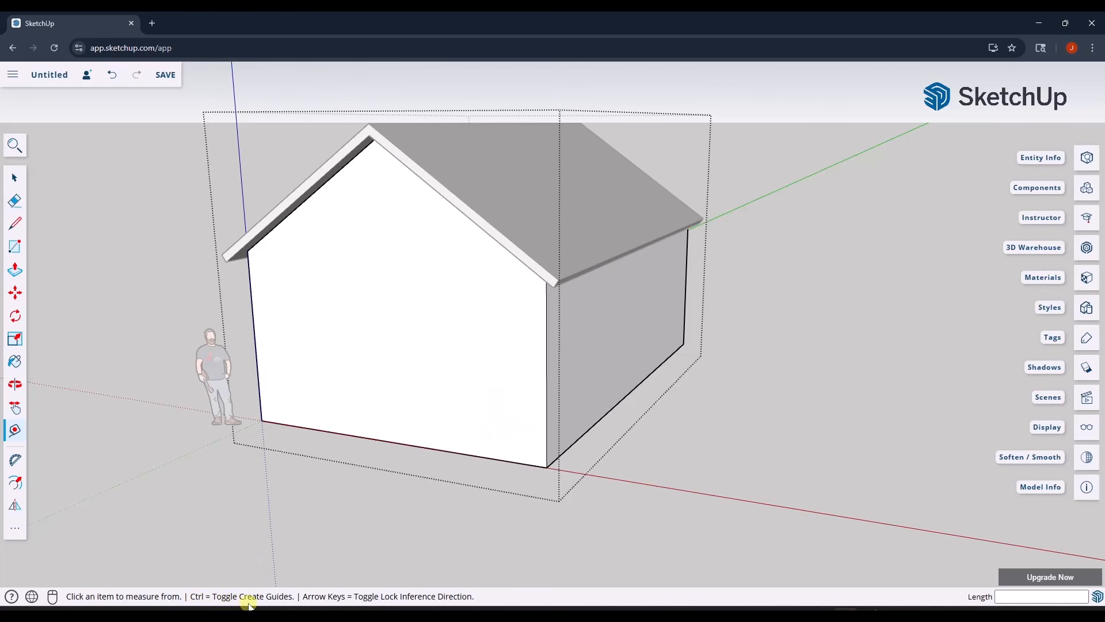
{"action": "left_click", "coordinate": [447, 382]}
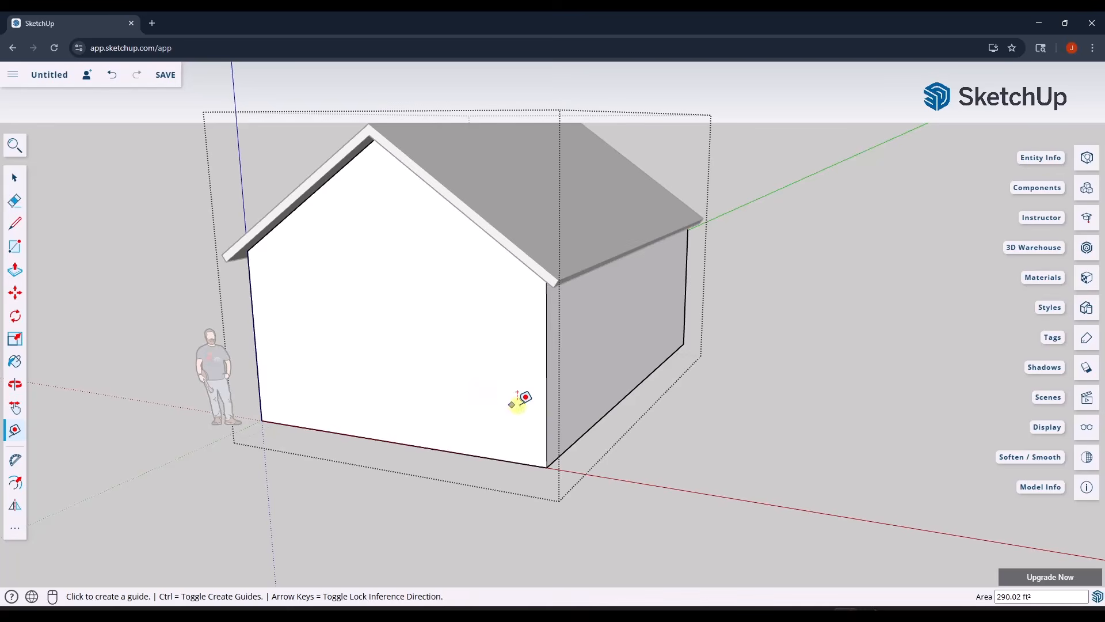
{"action": "left_click", "coordinate": [546, 418]}
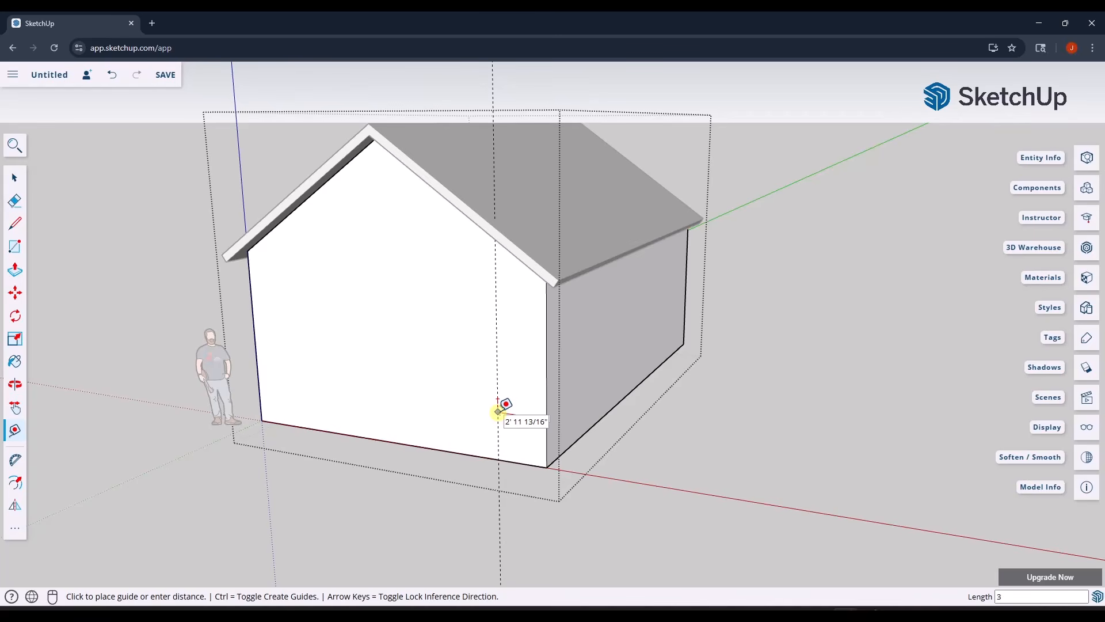
{"action": "key", "text": "Return"}
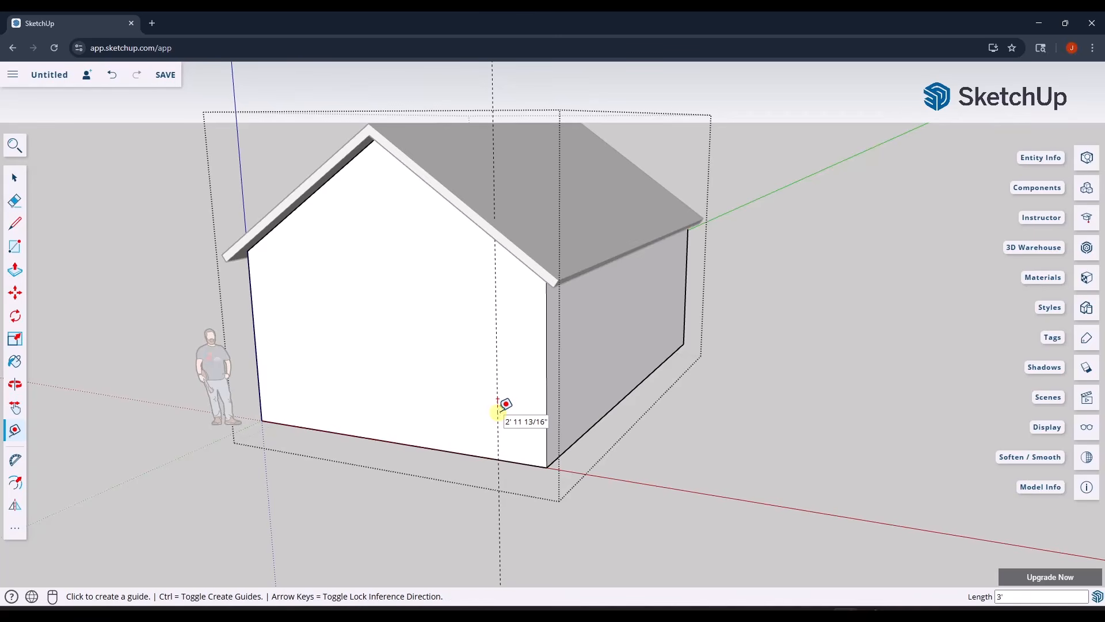
{"action": "left_click", "coordinate": [546, 467]}
{"action": "left_click", "coordinate": [458, 453]}
{"action": "key", "text": "ctrl+z"}
Place a second vertical guide 3' from the first and a horizontal guide 7' above the front wall's base.
{"action": "left_click", "coordinate": [544, 438]}
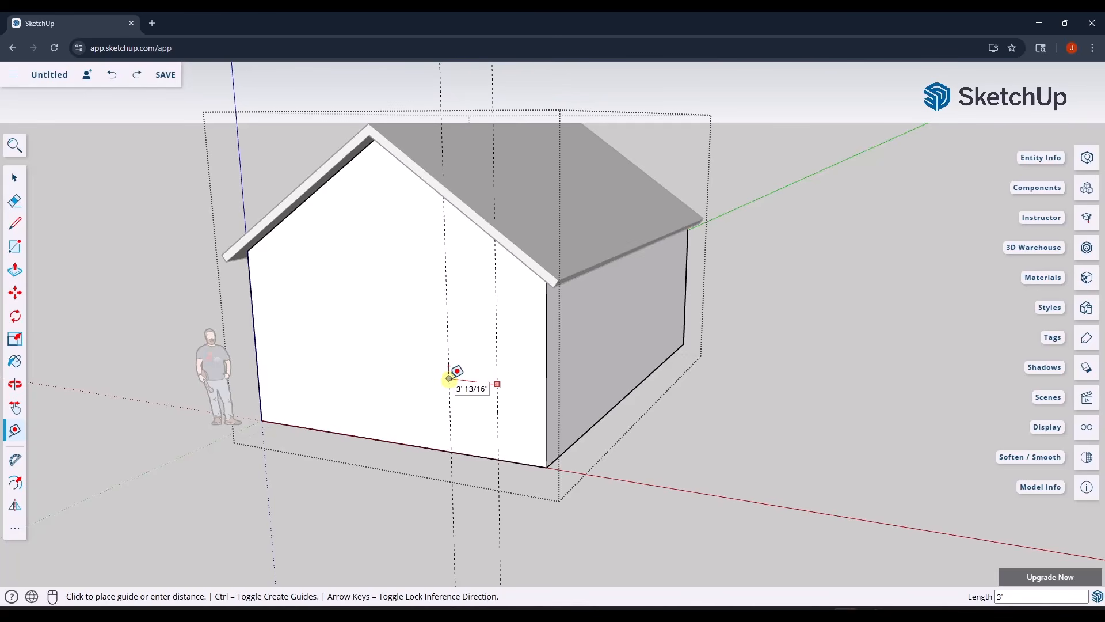
{"action": "left_click", "coordinate": [449, 378]}
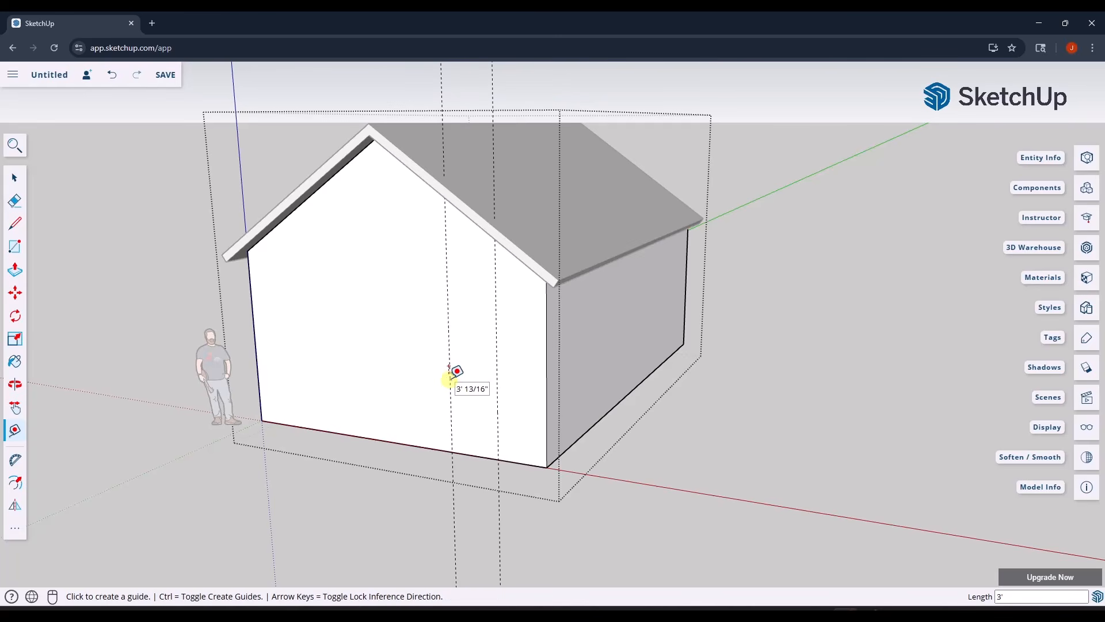
{"action": "left_click", "coordinate": [481, 456]}
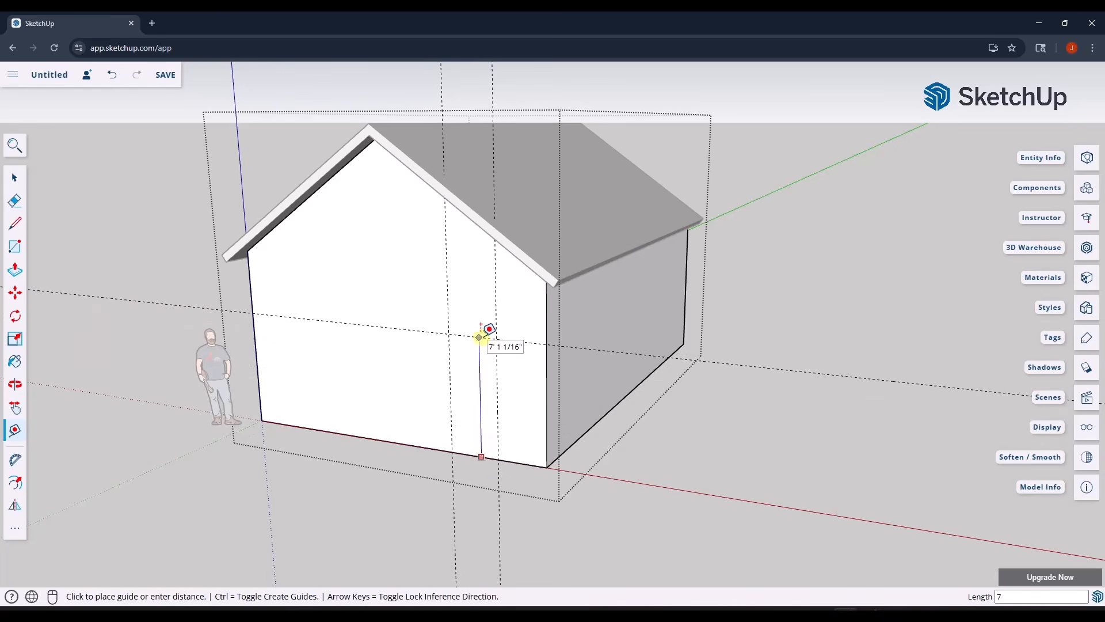
{"action": "type", "text": "7'"}
{"action": "key", "text": "Return"}
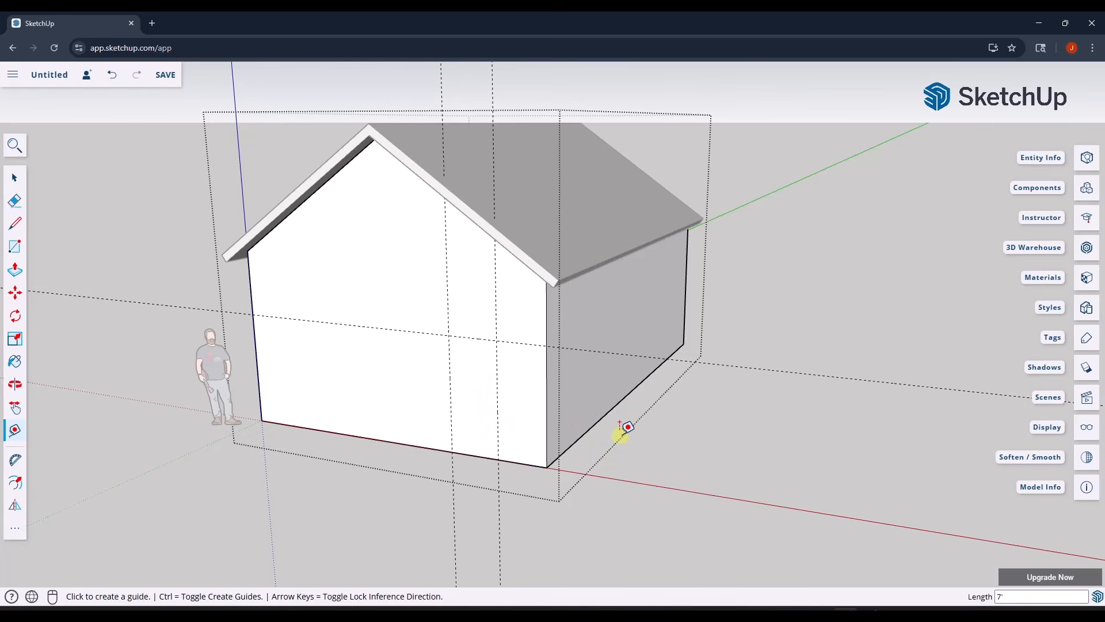
{"action": "key", "text": "space"}
{"action": "key", "text": "r"}
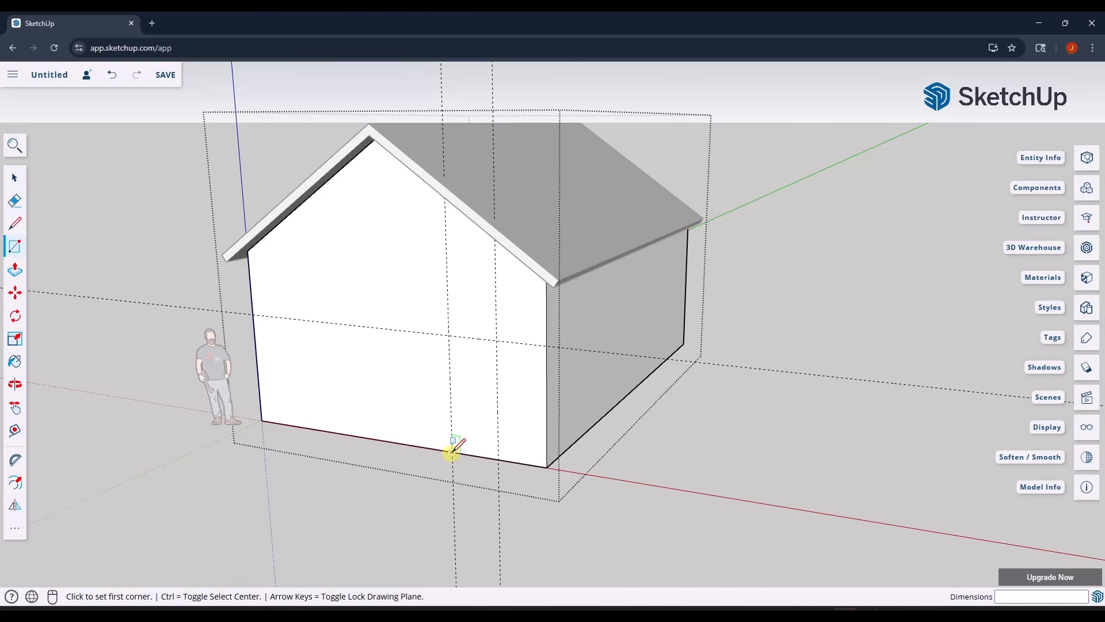
{"action": "left_click", "coordinate": [452, 452]}
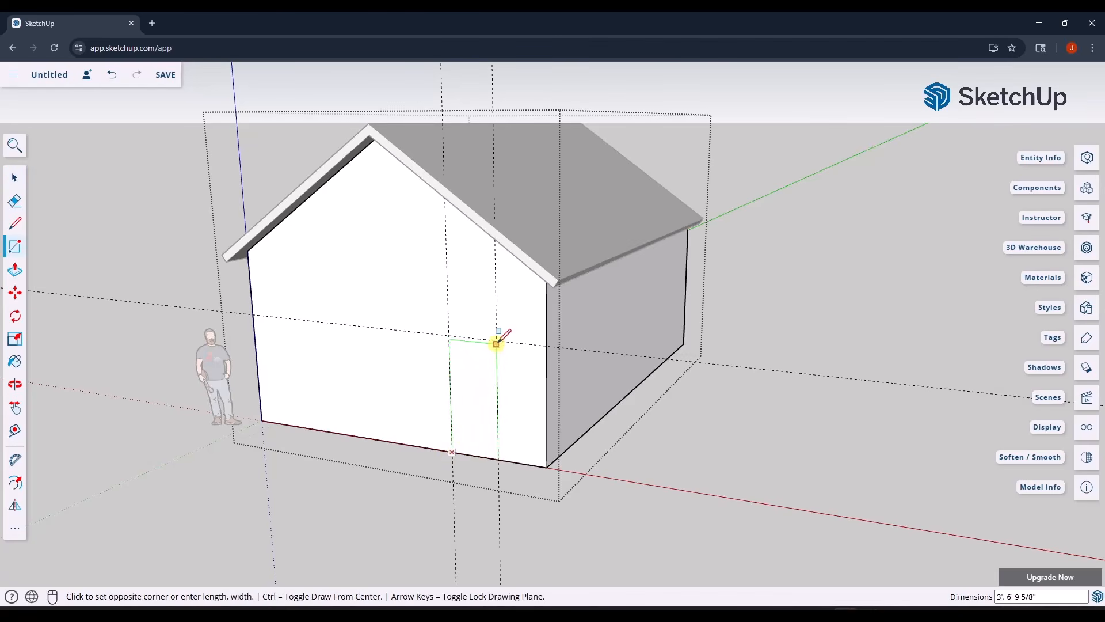
{"action": "key", "text": "space"}
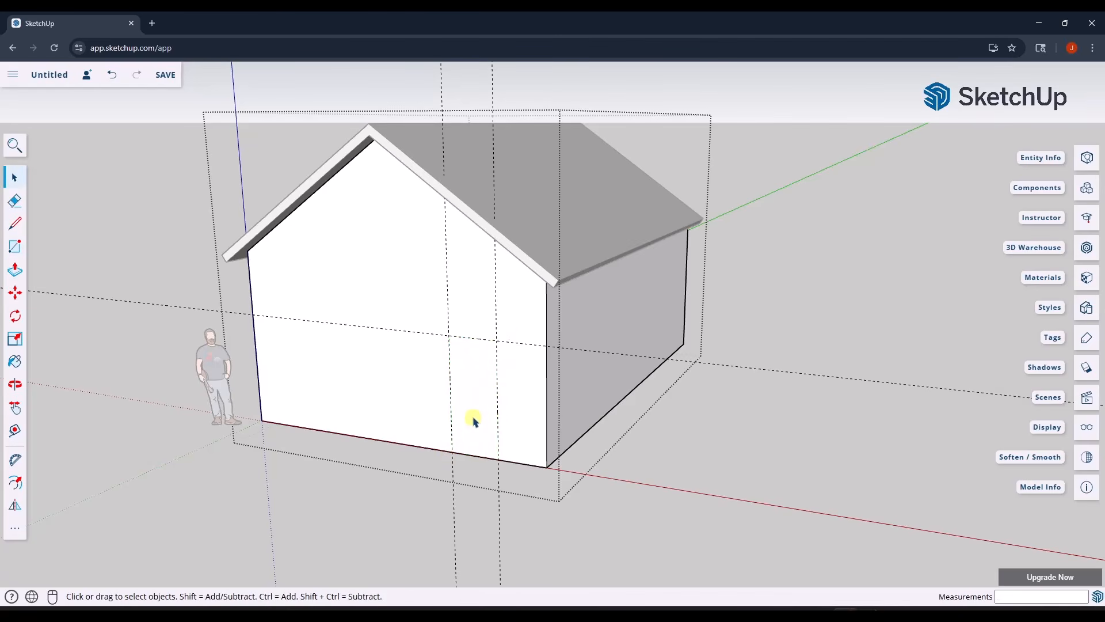
Draw a 3' by 7' door rectangle on the front wall between the guide intersections.
{"action": "key", "text": "r"}
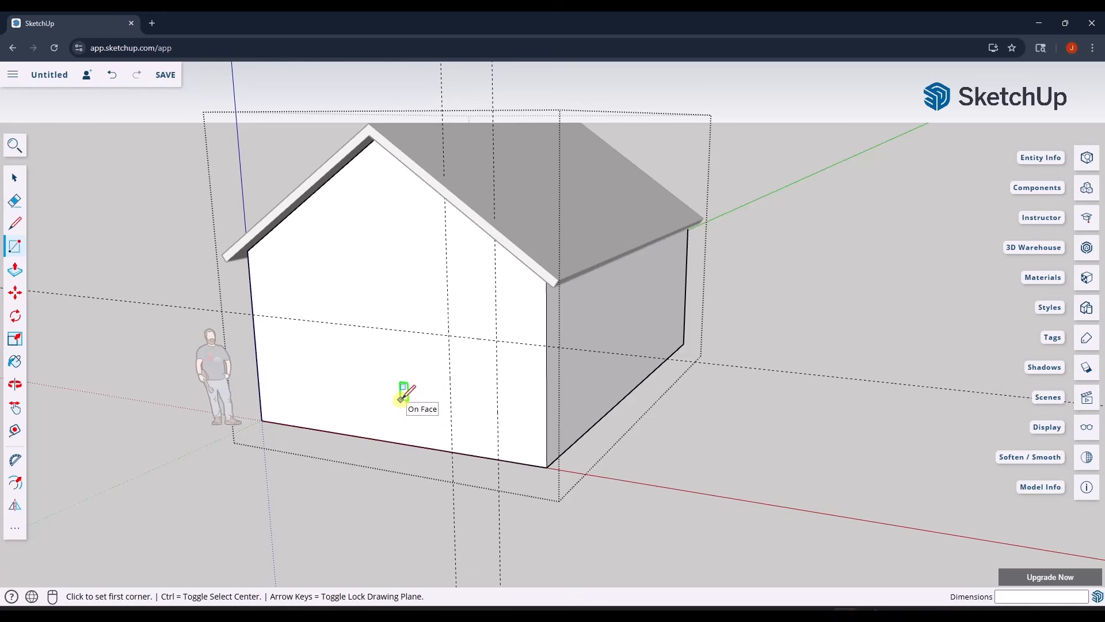
{"action": "left_click", "coordinate": [452, 451]}
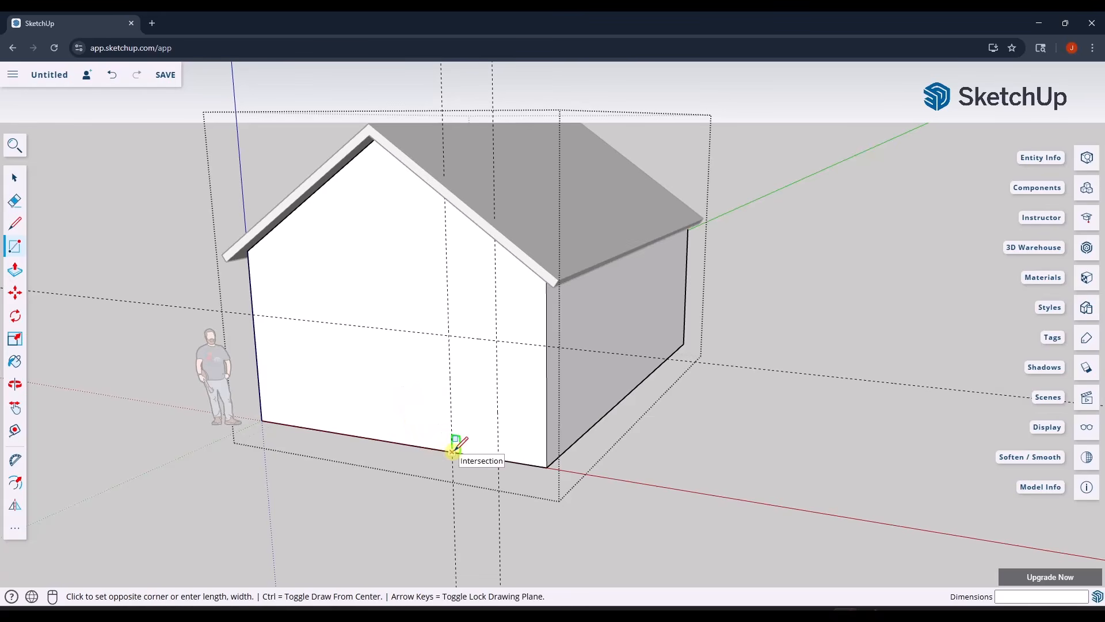
{"action": "left_click", "coordinate": [497, 339]}
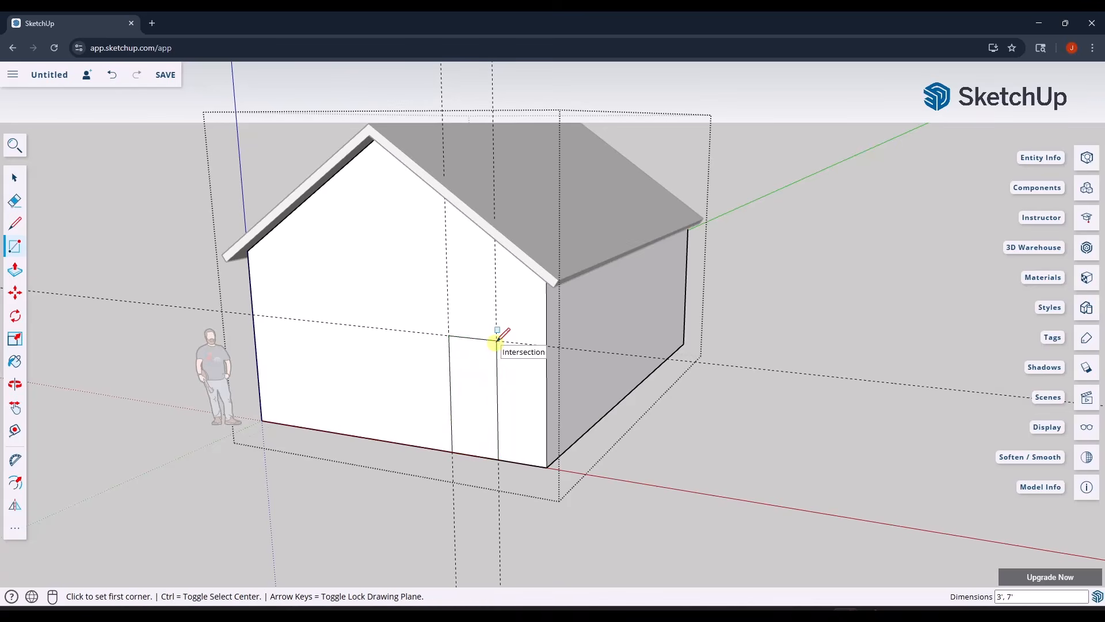
{"action": "key", "text": "space"}
Delete the door rectangle's face to cut the doorway opening in the front wall.
{"action": "left_click", "coordinate": [468, 395]}
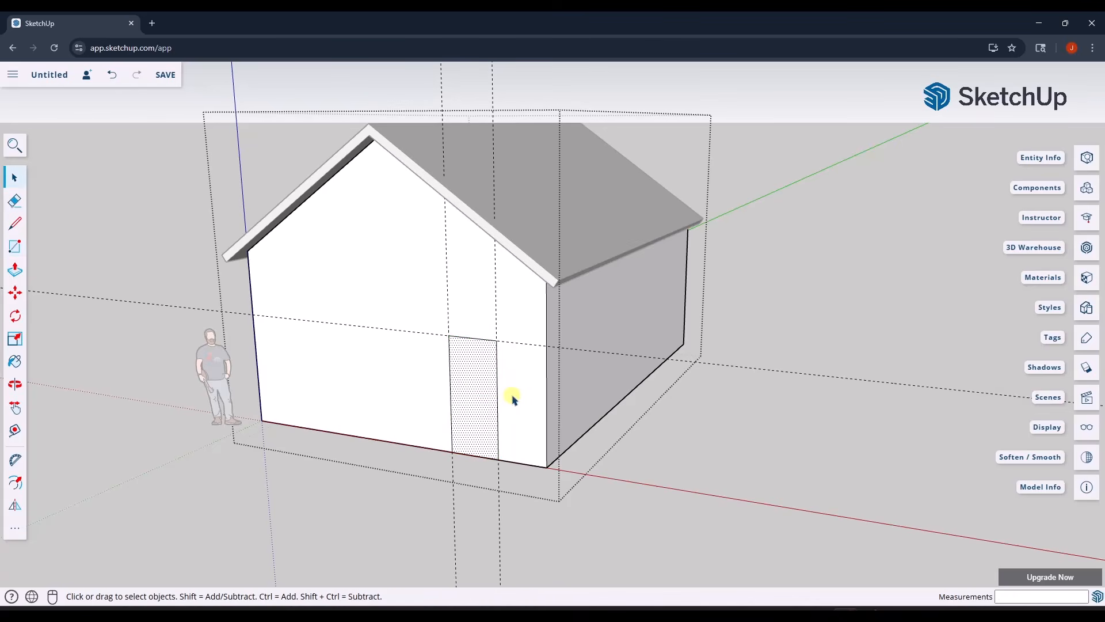
{"action": "left_click", "coordinate": [485, 325]}
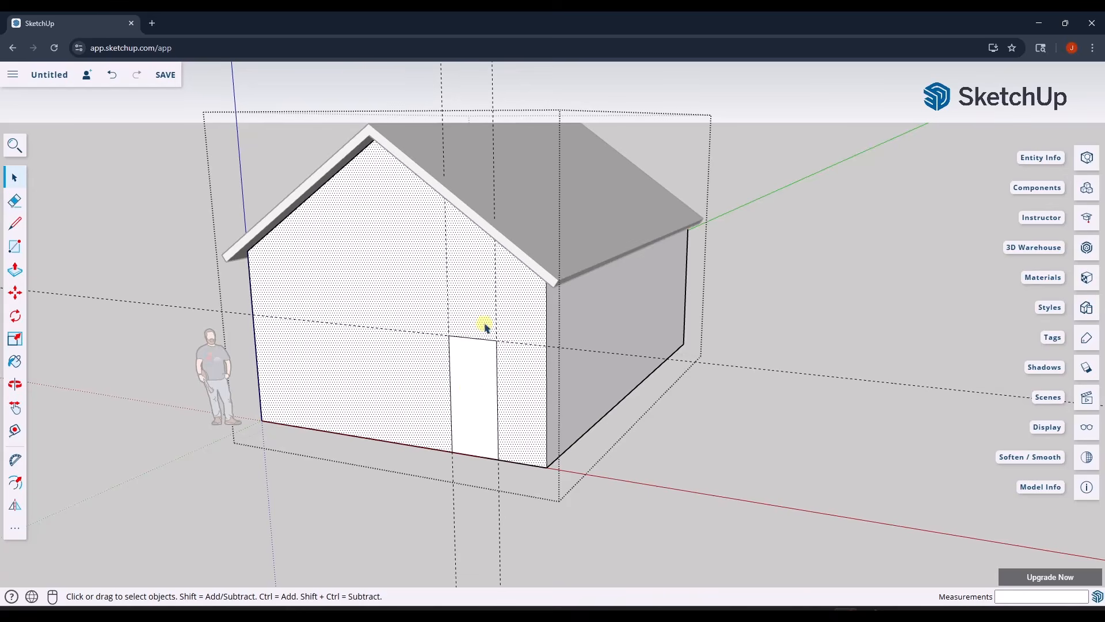
{"action": "left_click", "coordinate": [475, 396]}
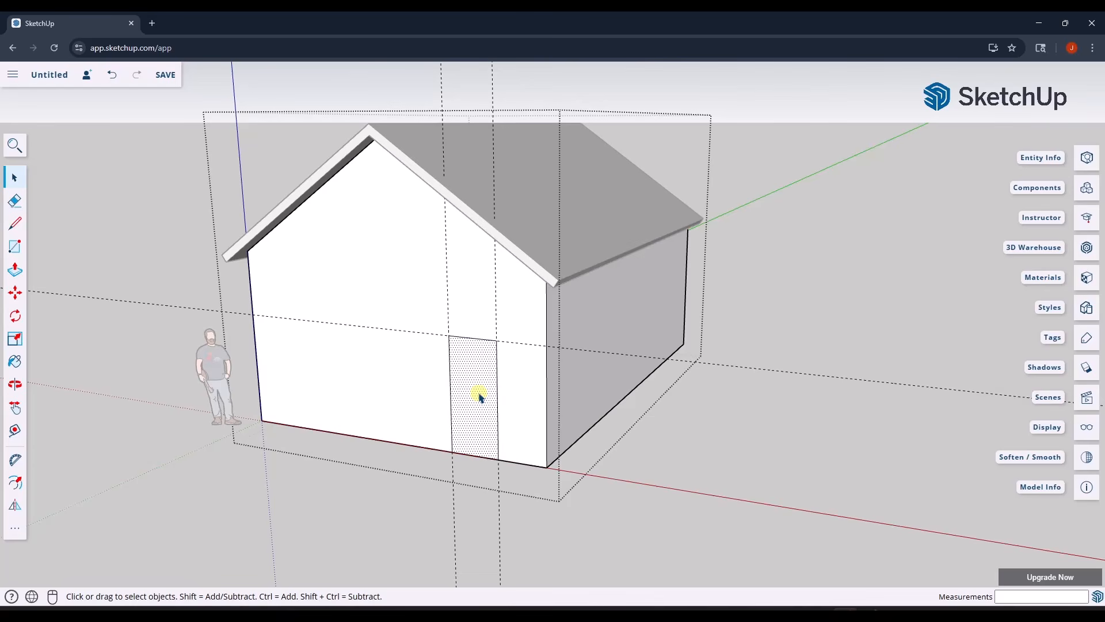
{"action": "key", "text": "Delete"}
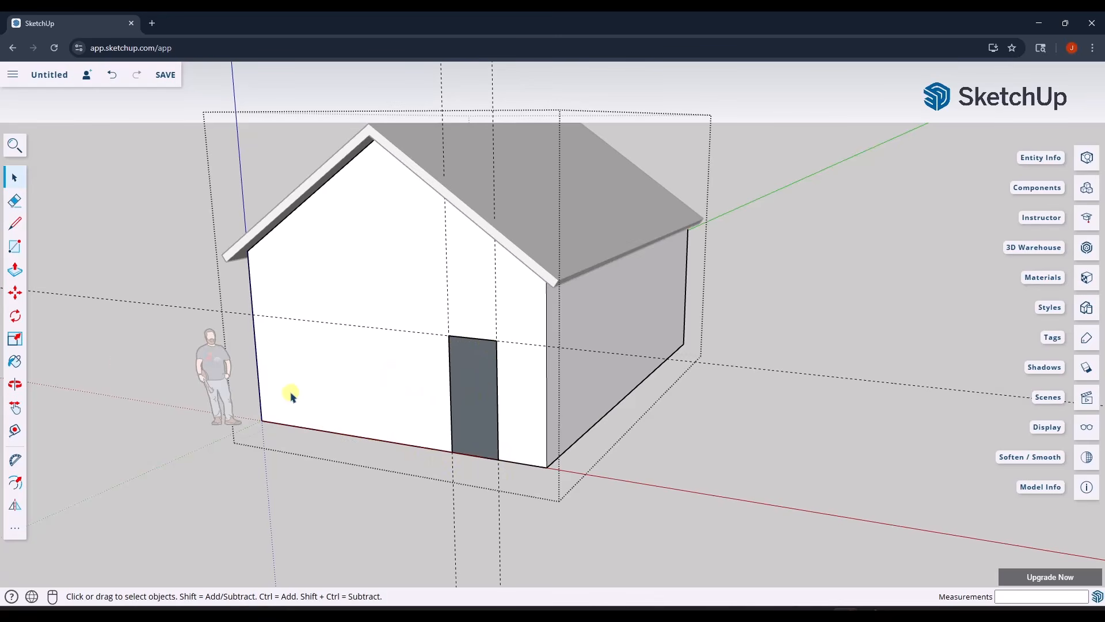
Place a vertical guide 4' in from the front wall's left-hand edge and another one 4' further toward the door.
{"action": "left_click", "coordinate": [15, 430]}
{"action": "left_click", "coordinate": [255, 352]}
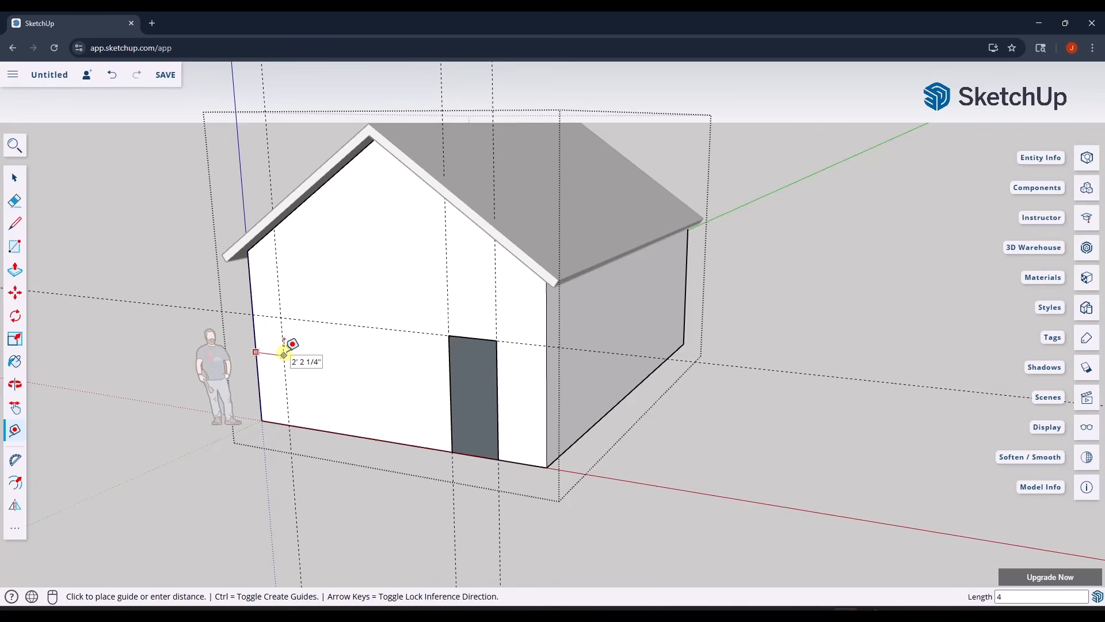
{"action": "type", "text": "4'"}
{"action": "key", "text": "Return"}
{"action": "left_click", "coordinate": [307, 346]}
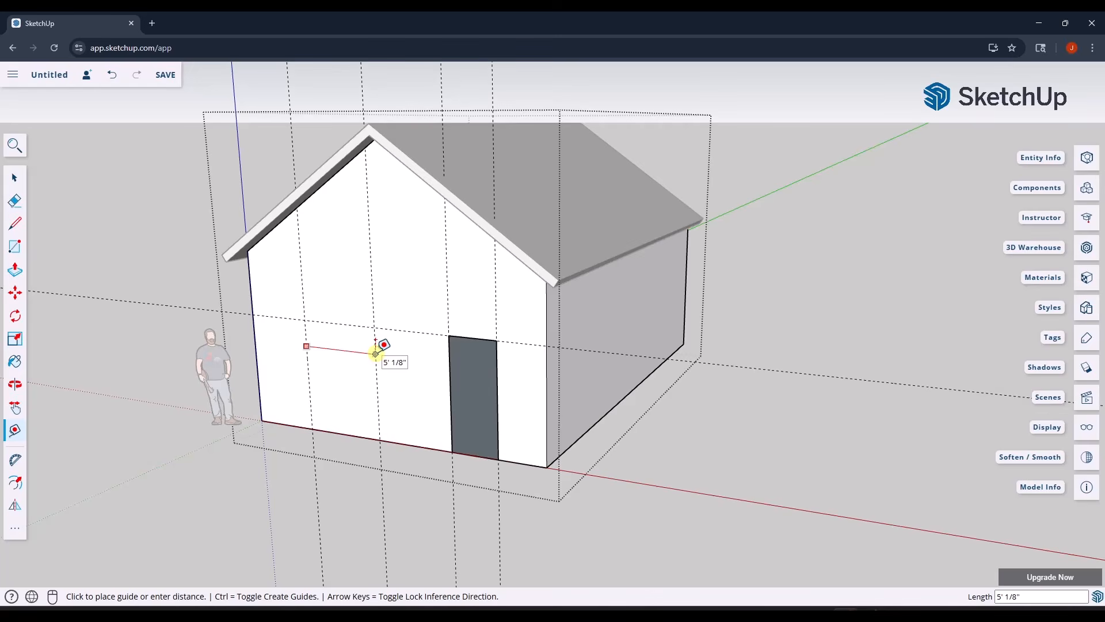
{"action": "type", "text": "4'"}
{"action": "key", "text": "Return"}
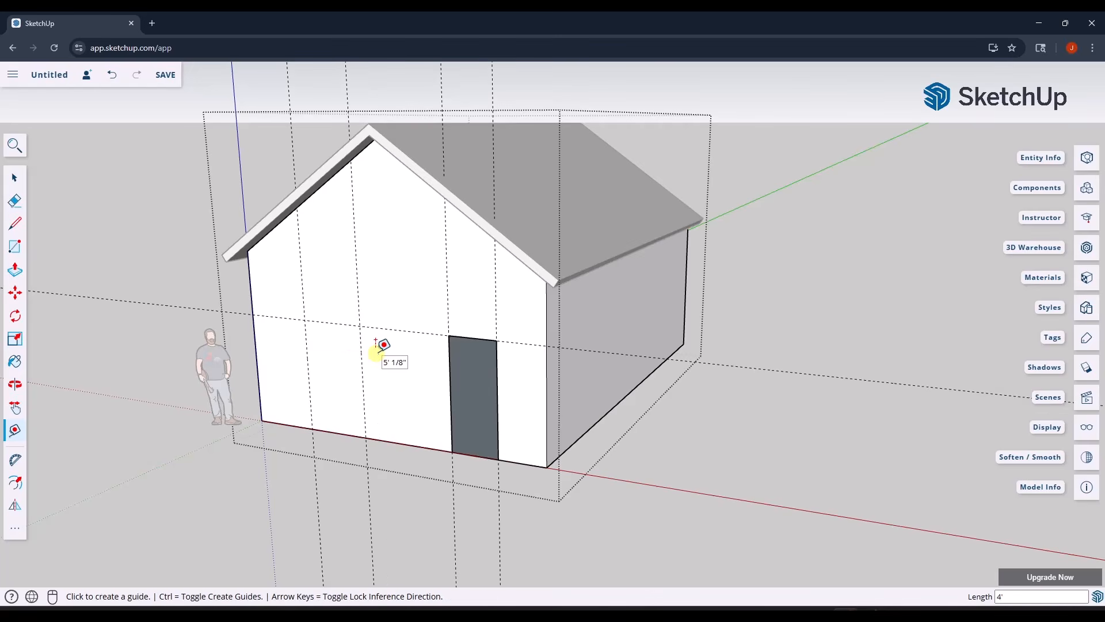
{"action": "left_click", "coordinate": [340, 433]}
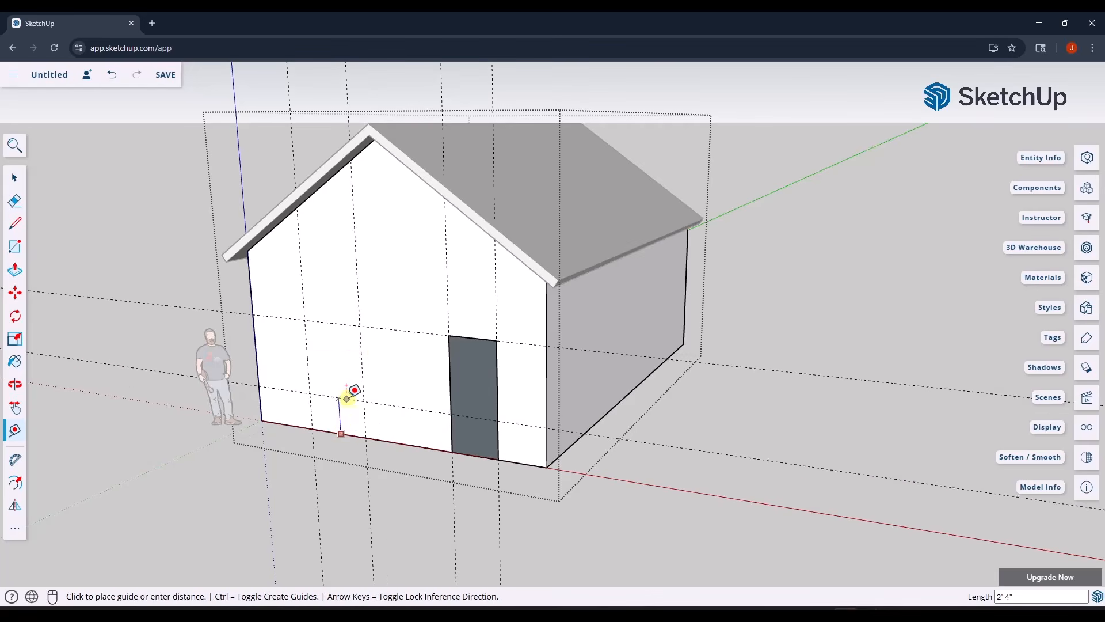
{"action": "type", "text": "3"}
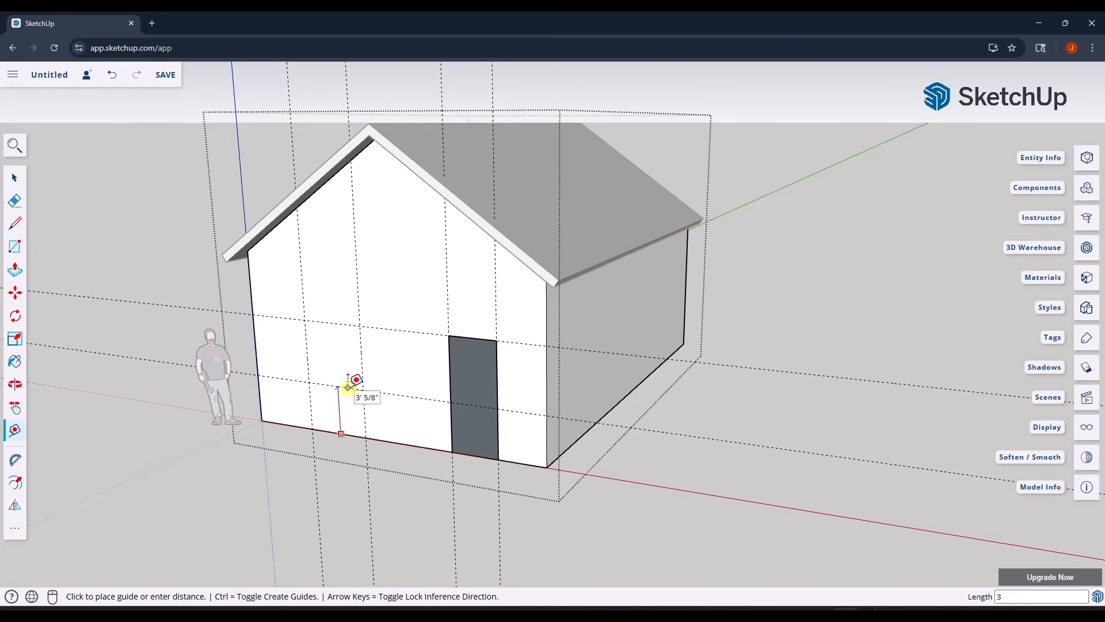
{"action": "type", "text": "'"}
{"action": "key", "text": "Return"}
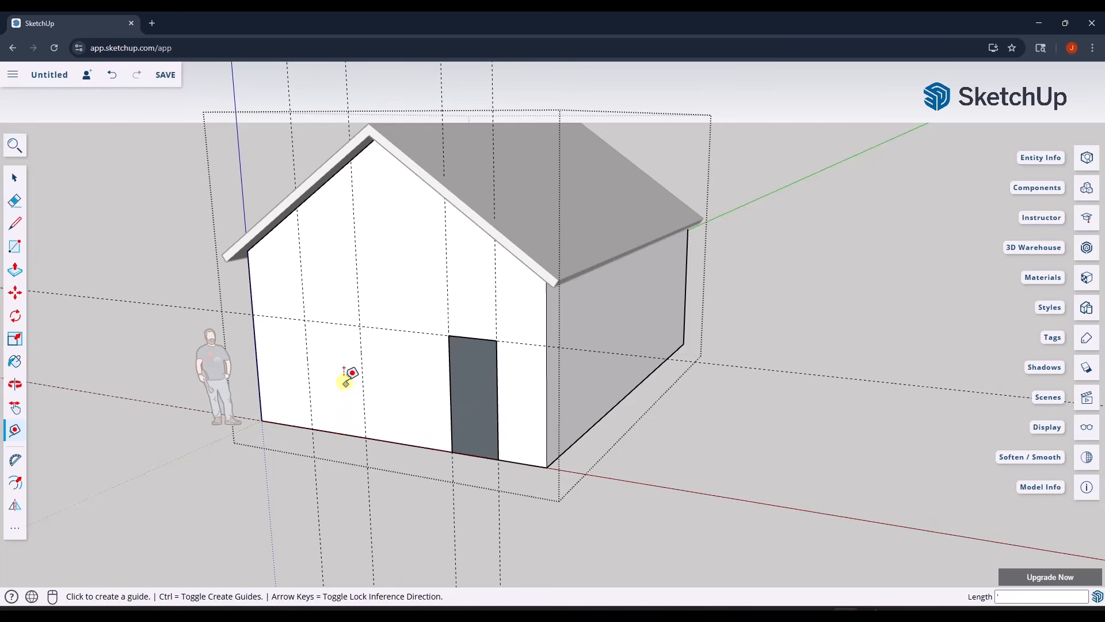
{"action": "key", "text": "ctrl+z"}
Place a horizontal guide 3' above the front wall's base.
{"action": "left_click", "coordinate": [341, 433]}
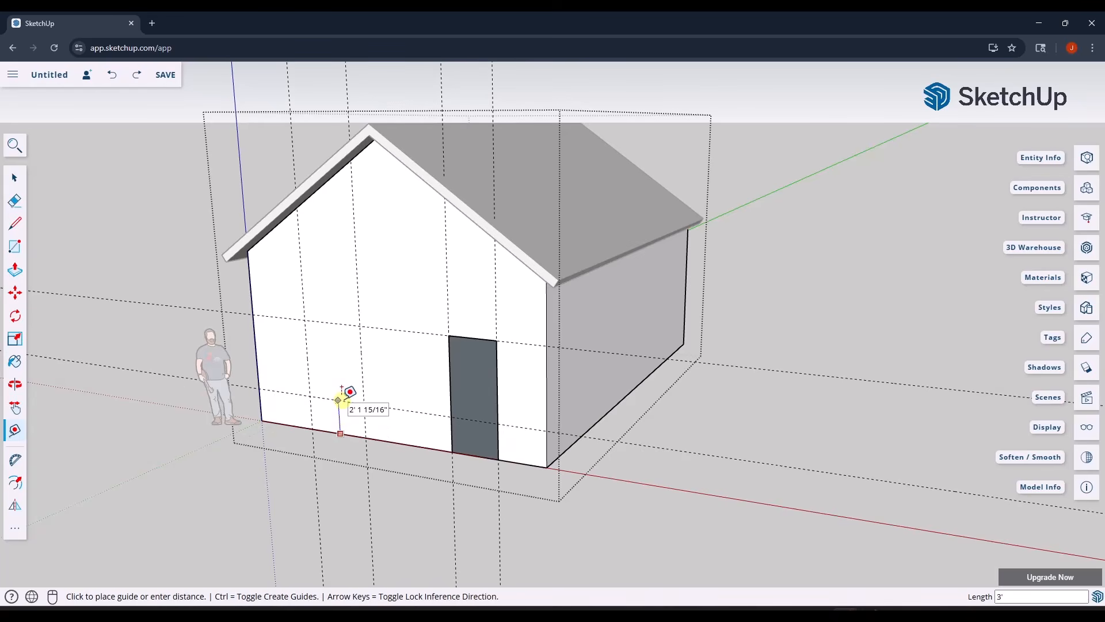
{"action": "left_click", "coordinate": [343, 398]}
{"action": "key", "text": "space"}
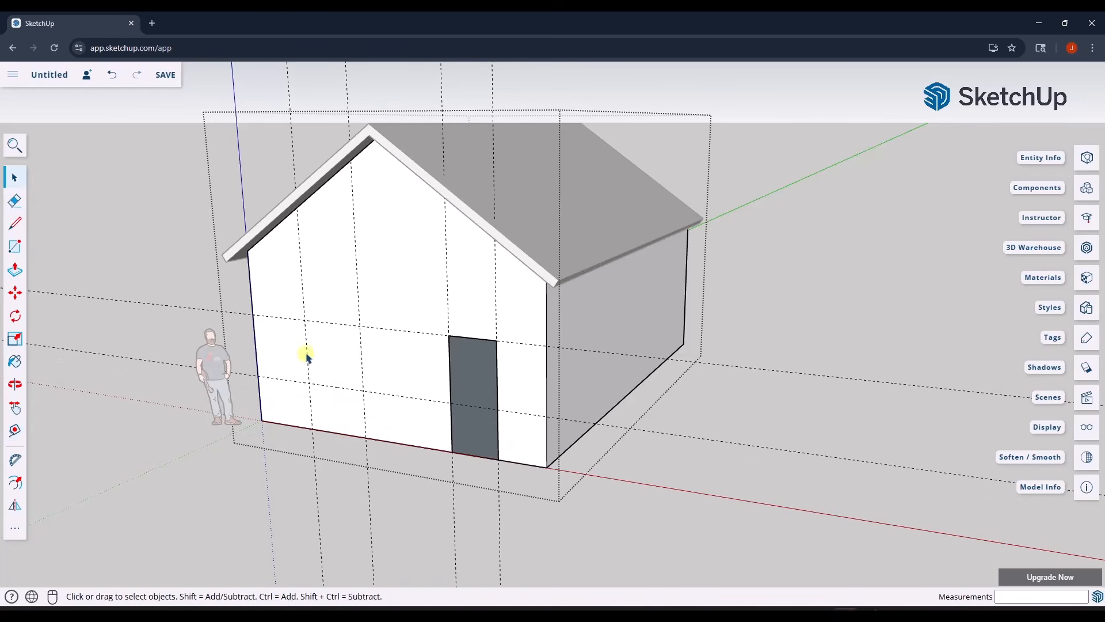
Draw a window rectangle on the front wall between the two 4'-spaced vertical guides and the two horizontal guides.
{"action": "key", "text": "r"}
{"action": "left_click", "coordinate": [309, 383]}
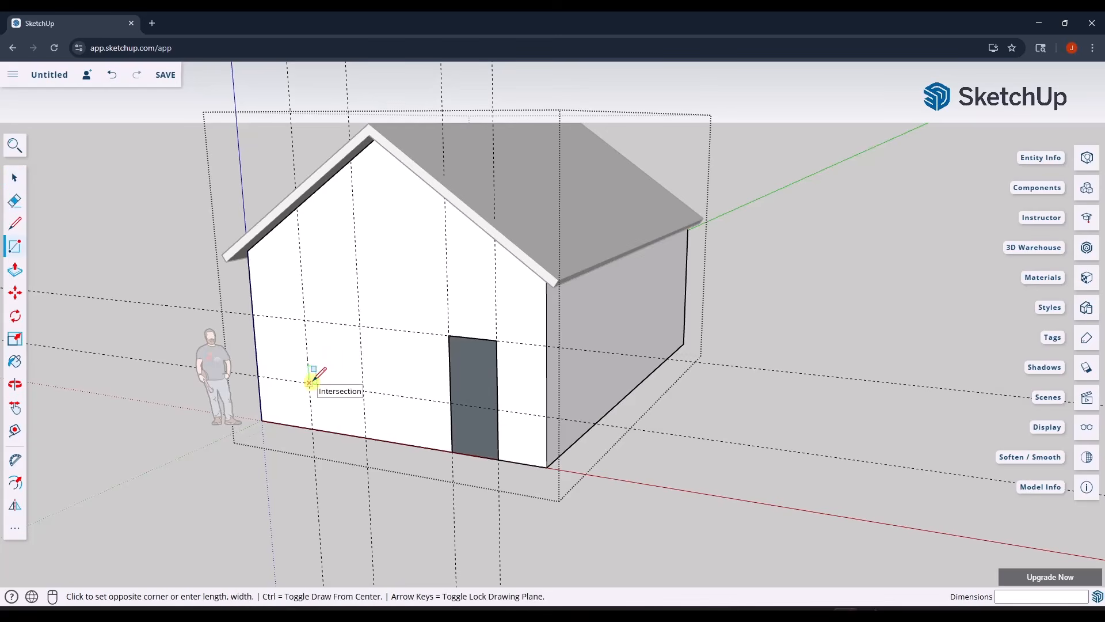
{"action": "left_click", "coordinate": [354, 329]}
{"action": "scroll", "coordinate": [314, 343], "scroll_direction": "up", "scroll_amount": 2}
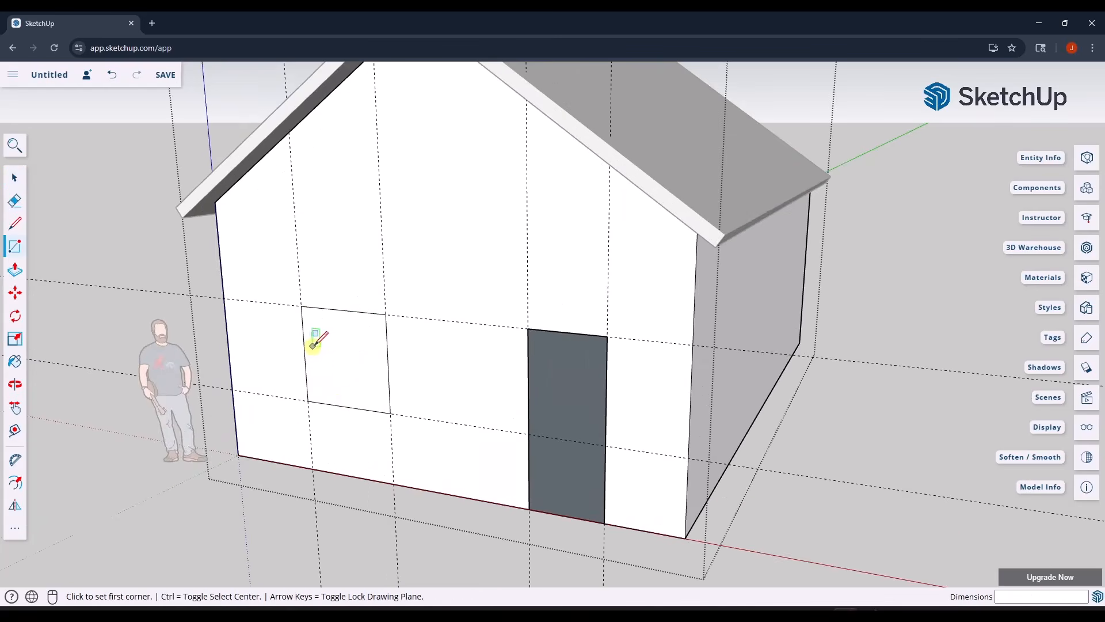
{"action": "scroll", "coordinate": [316, 339], "scroll_direction": "up", "scroll_amount": 2}
Try moving the window rectangle's left edge about 2' outward along the red axis, and undo both the move and the rectangle.
{"action": "key", "text": "space"}
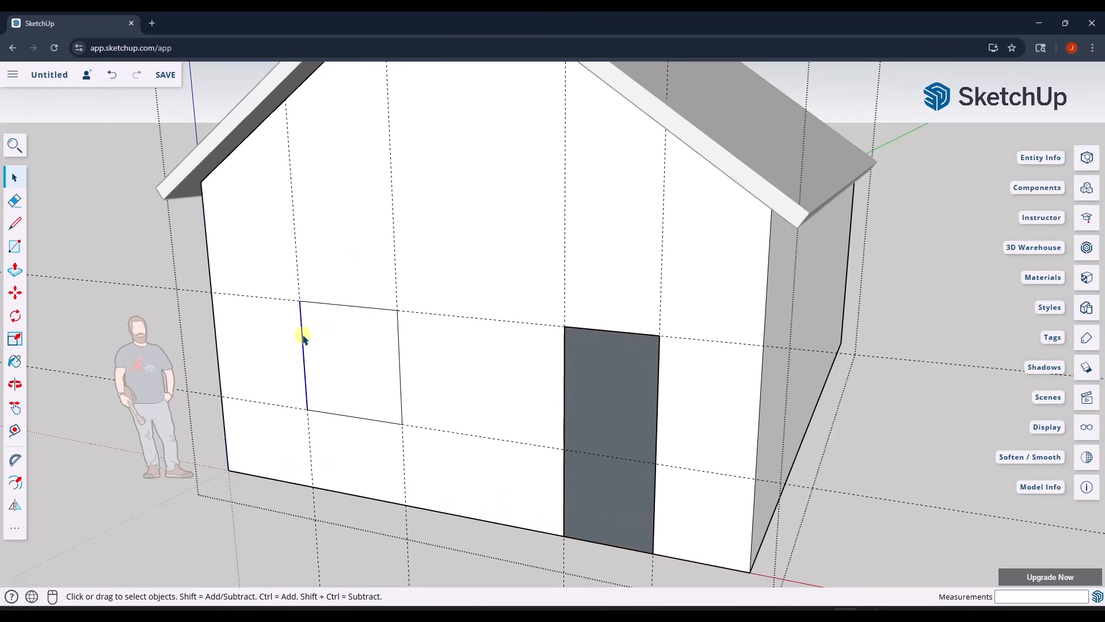
{"action": "key", "text": "m"}
{"action": "left_click", "coordinate": [303, 337]}
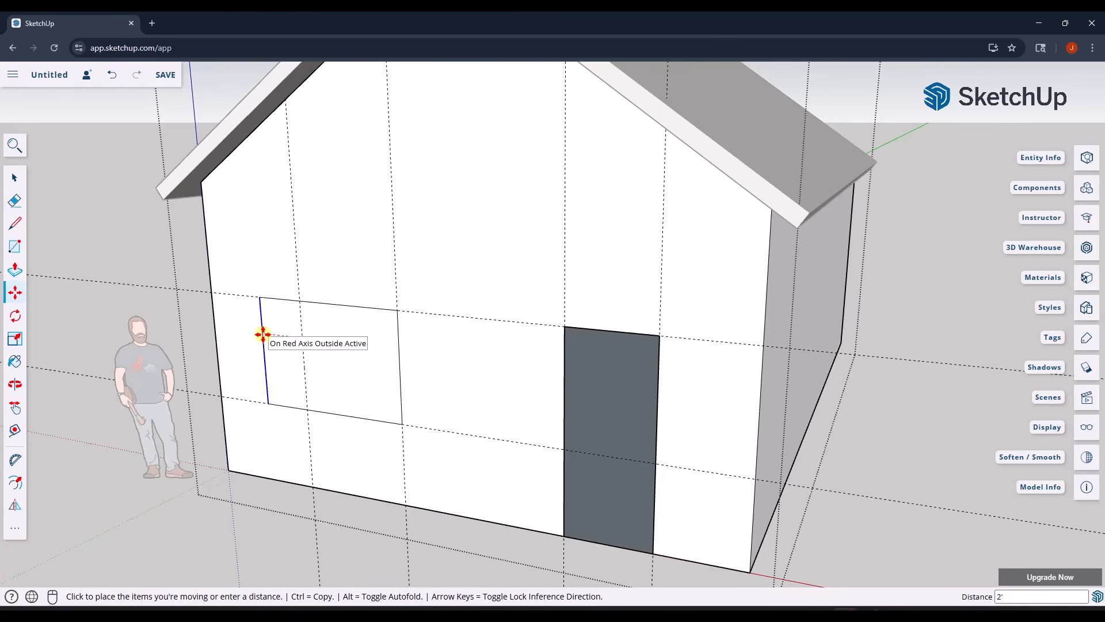
{"action": "left_click", "coordinate": [259, 334]}
{"action": "key", "text": "space"}
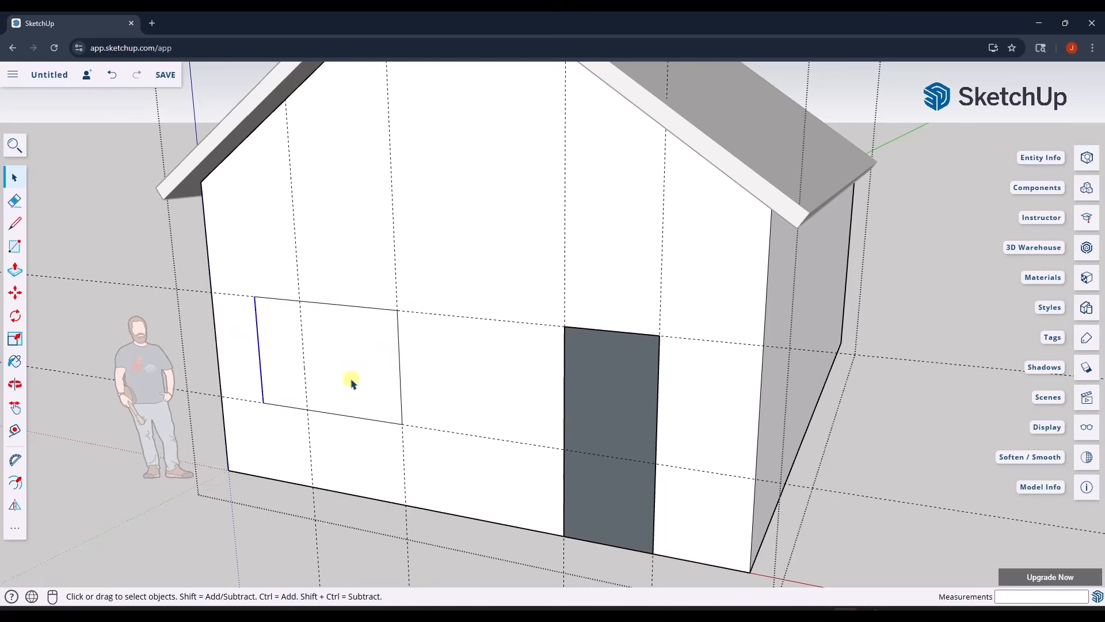
{"action": "key", "text": "ctrl+z"}
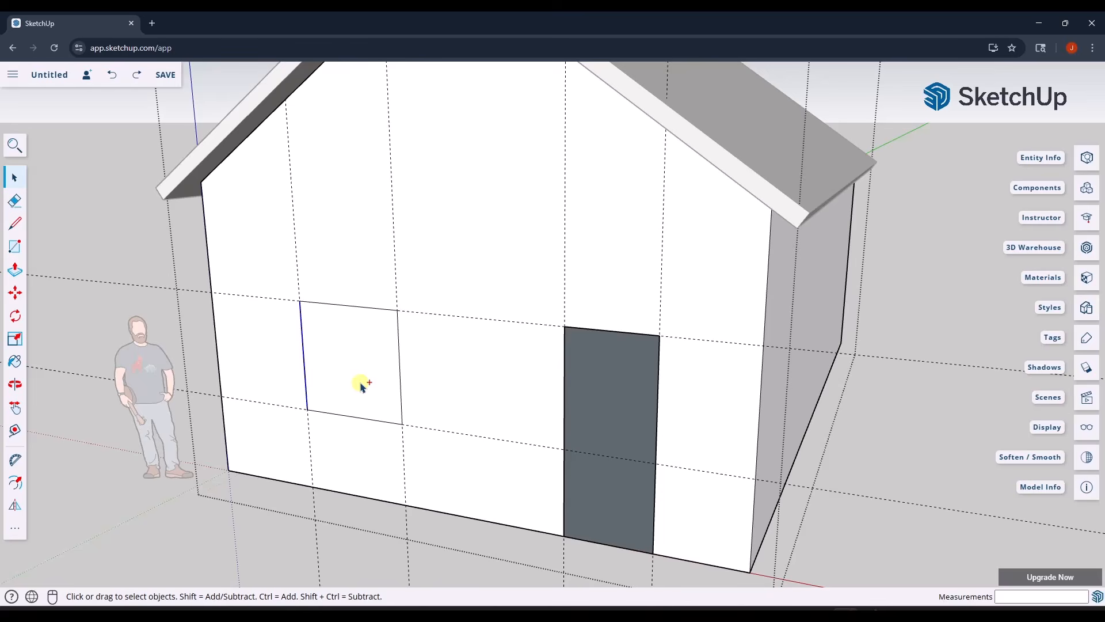
{"action": "key", "text": "ctrl+z"}
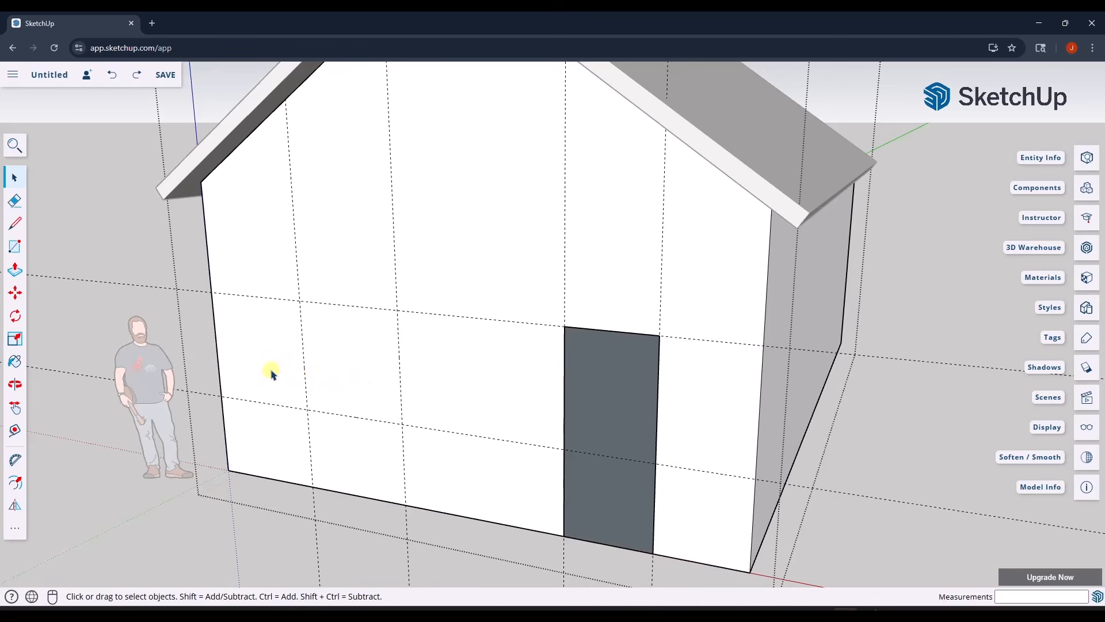
Place a vertical guide between the front wall's left-hand edge and the nearest existing vertical guide.
{"action": "left_click", "coordinate": [15, 430]}
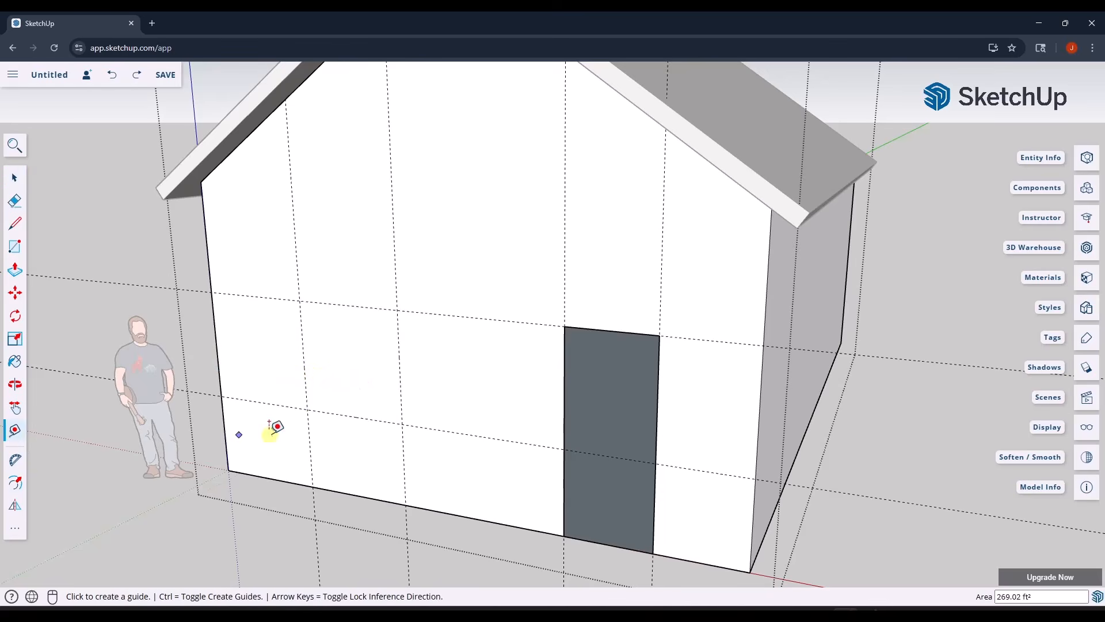
{"action": "left_click", "coordinate": [220, 376]}
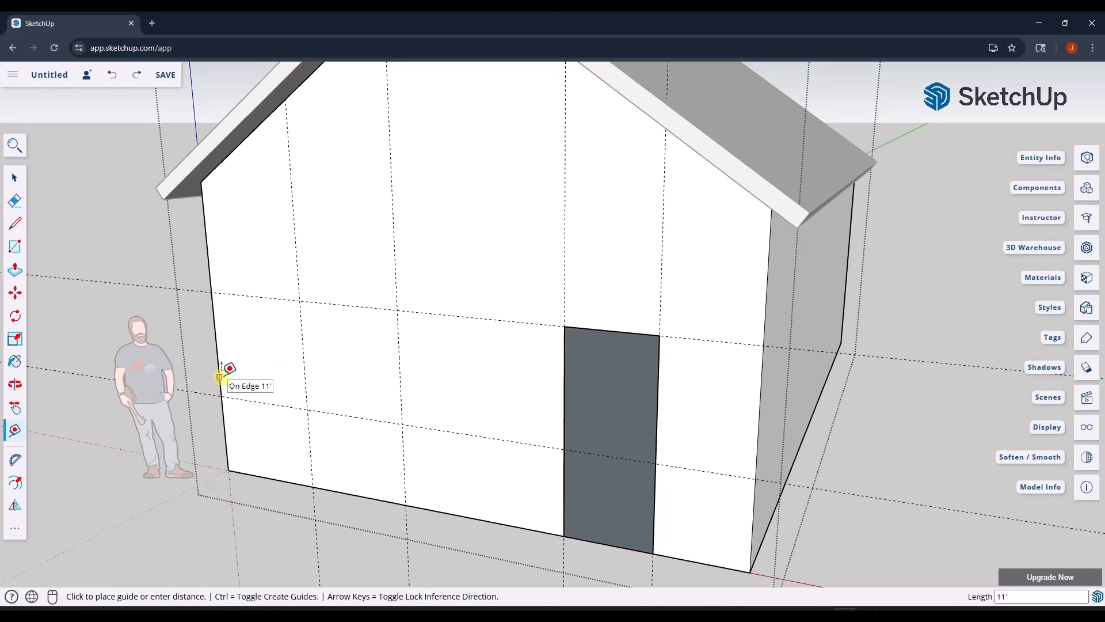
{"action": "left_click", "coordinate": [261, 379]}
Draw a wider window rectangle from the new vertical guide to the third one and delete its face to cut the opening.
{"action": "key", "text": "r"}
{"action": "left_click", "coordinate": [263, 402]}
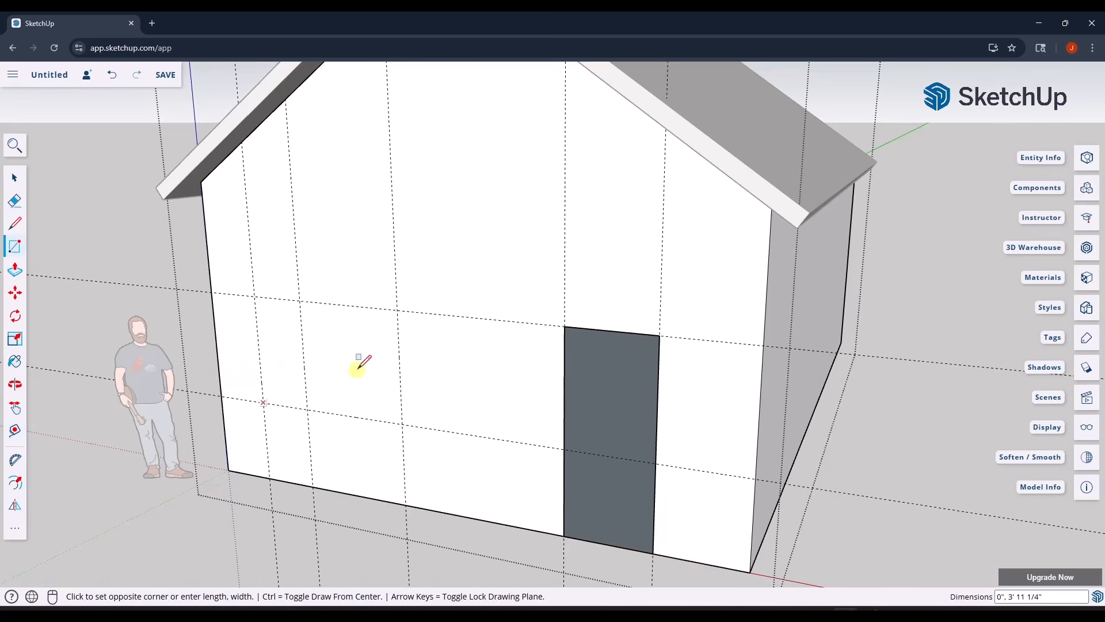
{"action": "left_click", "coordinate": [398, 309]}
{"action": "key", "text": "space"}
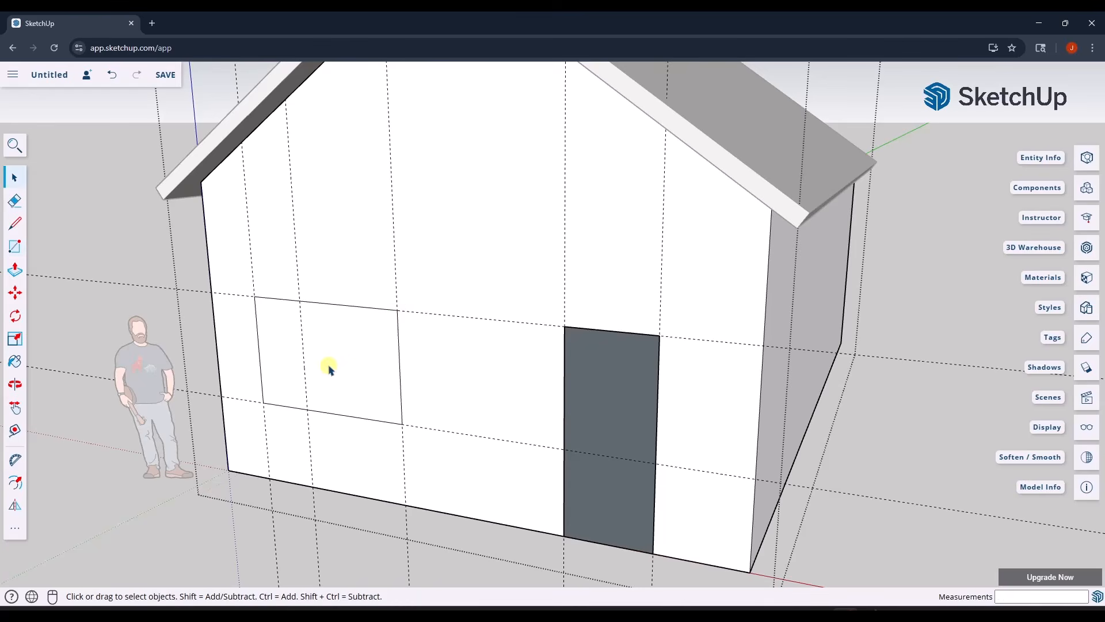
{"action": "left_click", "coordinate": [341, 363]}
{"action": "key", "text": "Delete"}
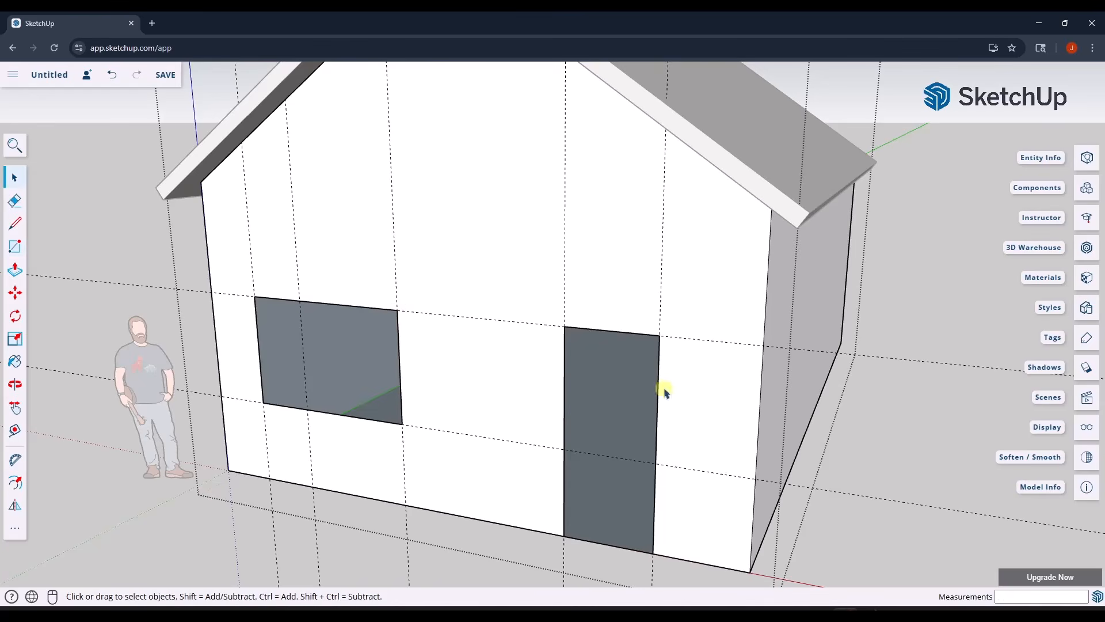
Check the front window's height by running a line along its door-side edge from the upper to the lower corner.
{"action": "middle_click_drag", "start_coordinate": [660, 388], "coordinate": [533, 364]}
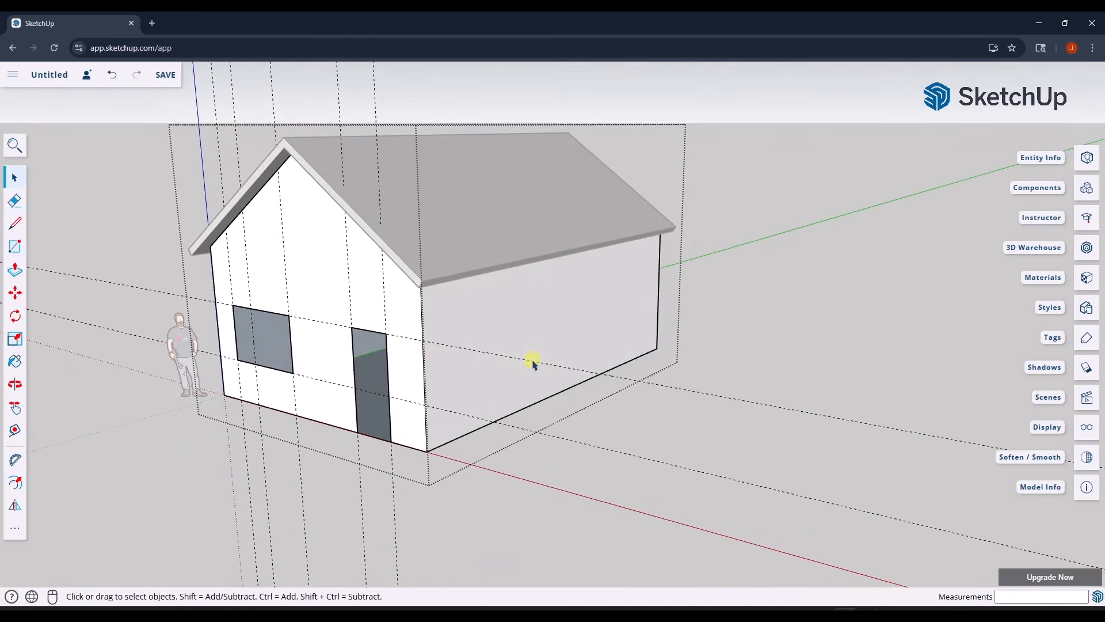
{"action": "key", "text": "l"}
{"action": "left_click", "coordinate": [289, 315]}
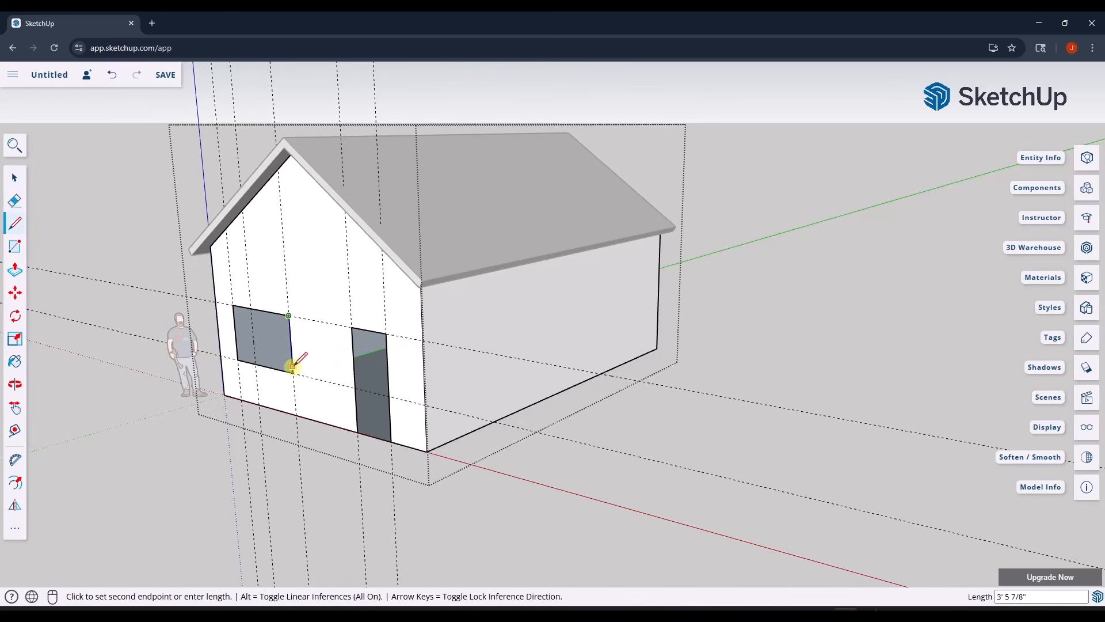
{"action": "left_click", "coordinate": [293, 373]}
{"action": "key", "text": "space"}
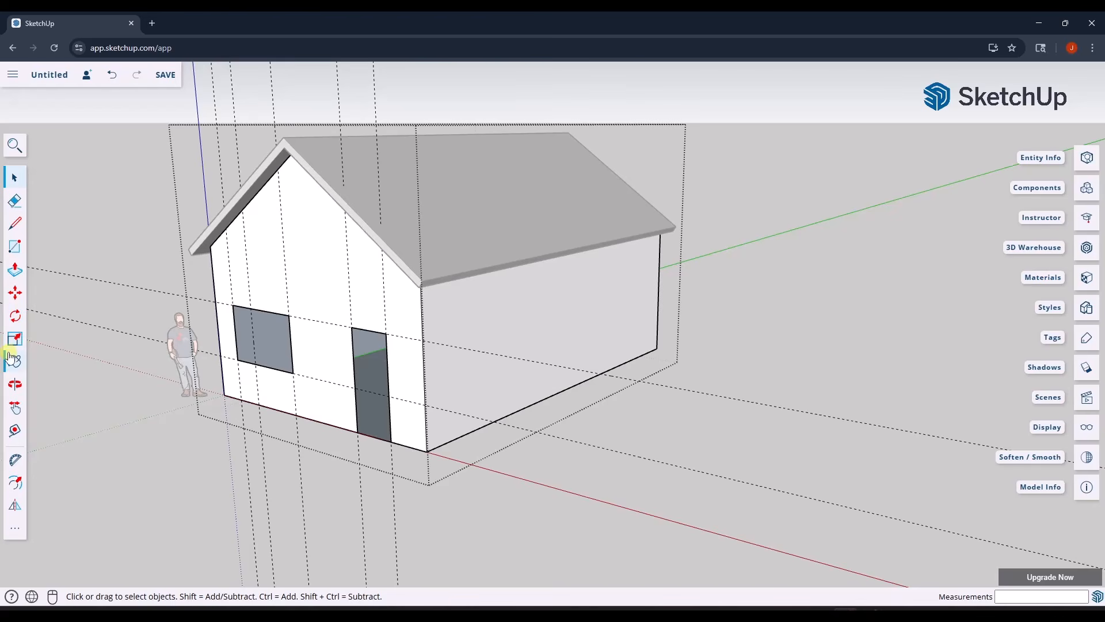
Place a horizontal guide 7' above the base of the long side wall.
{"action": "left_click", "coordinate": [18, 436]}
{"action": "left_click", "coordinate": [454, 439]}
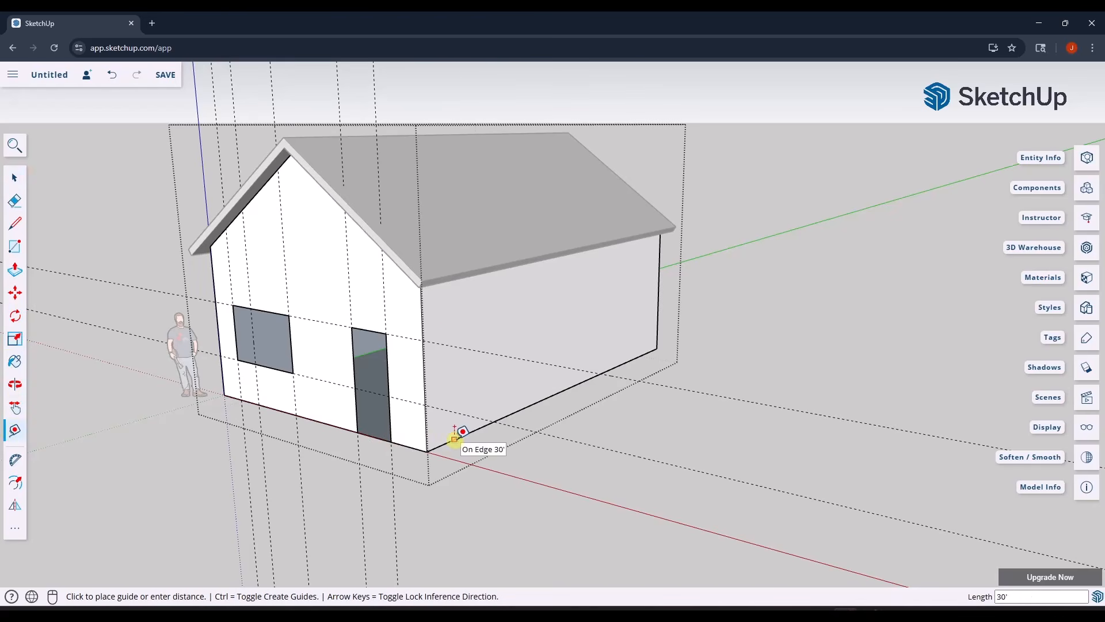
{"action": "left_click", "coordinate": [452, 335]}
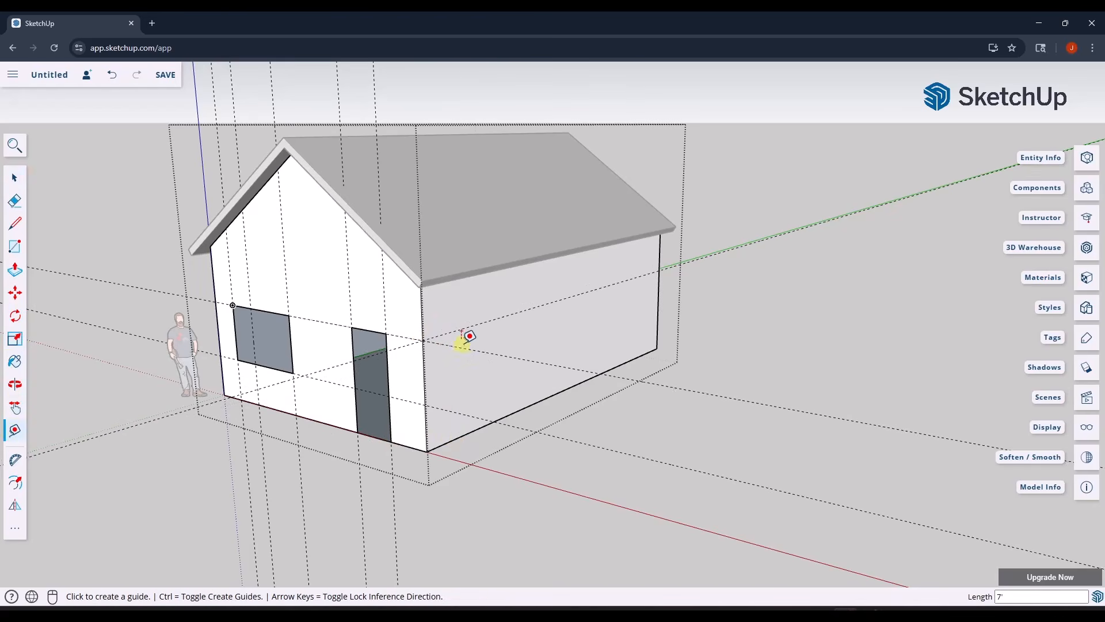
Place a vertical guide on the side wall 5' from its front corner and another one 6' further back.
{"action": "left_click", "coordinate": [423, 365]}
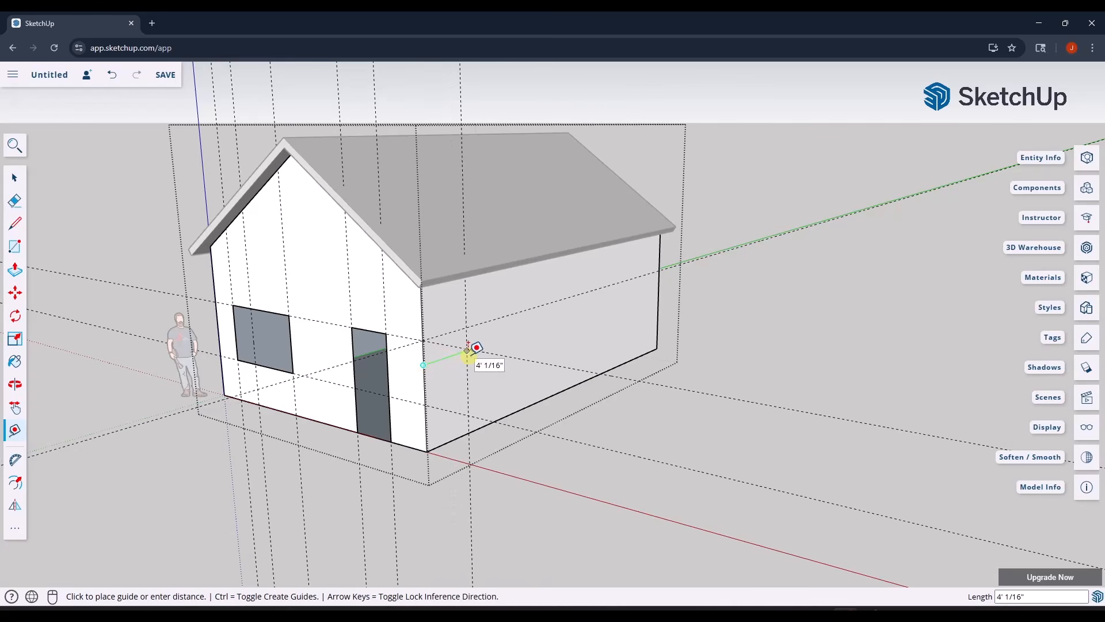
{"action": "key", "text": "Return"}
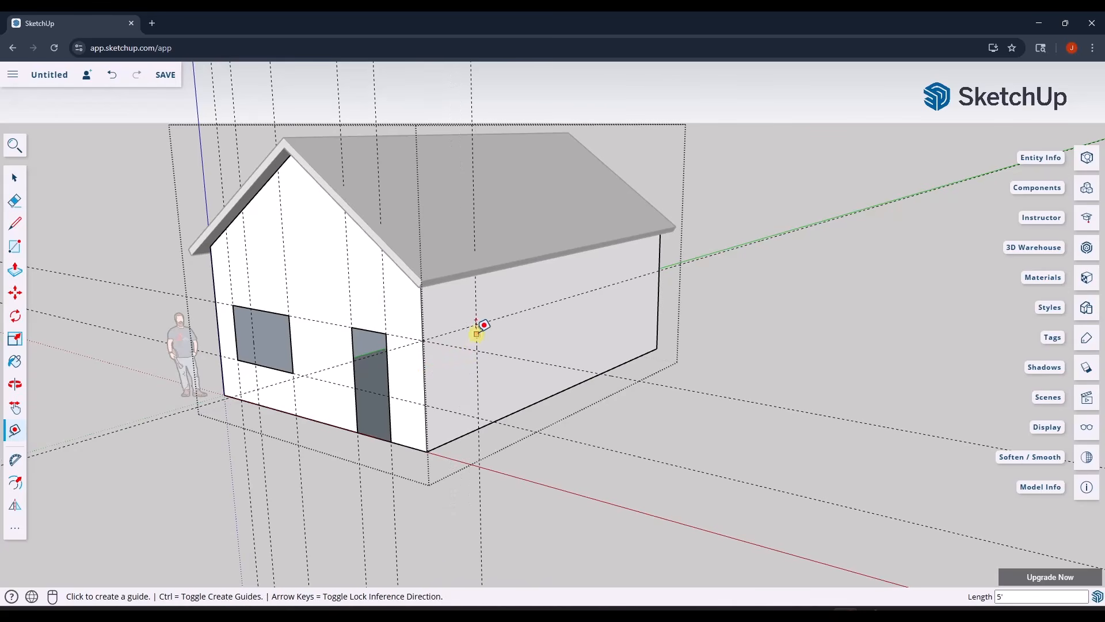
{"action": "left_click", "coordinate": [476, 332]}
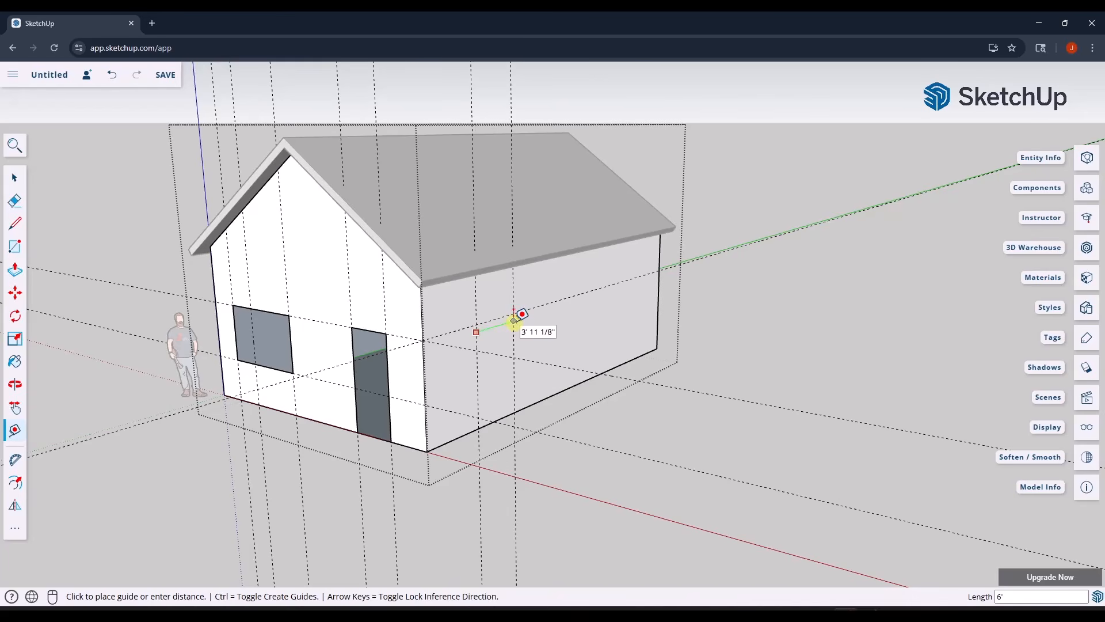
{"action": "key", "text": "Return"}
{"action": "left_click", "coordinate": [531, 323]}
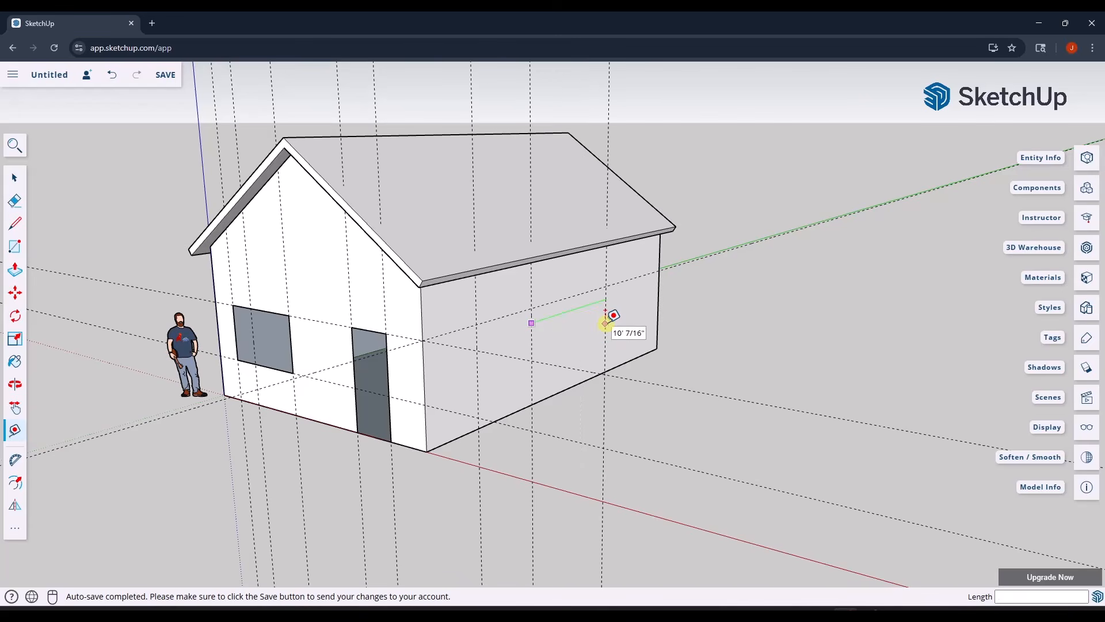
{"action": "middle_click_drag", "start_coordinate": [629, 328], "coordinate": [656, 311]}
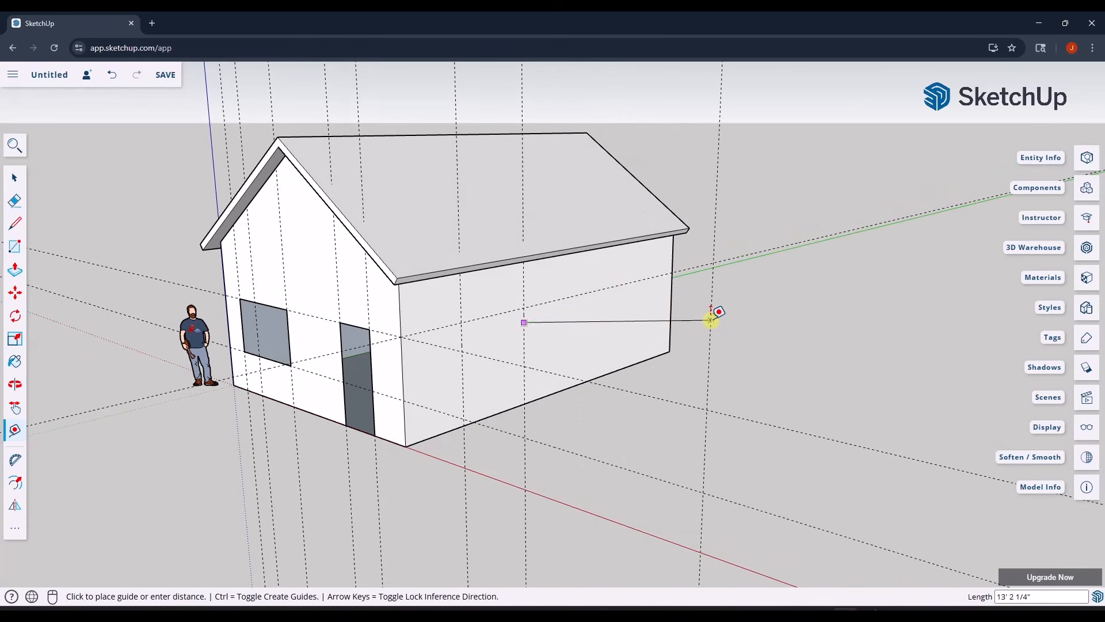
{"action": "left_click", "coordinate": [717, 315]}
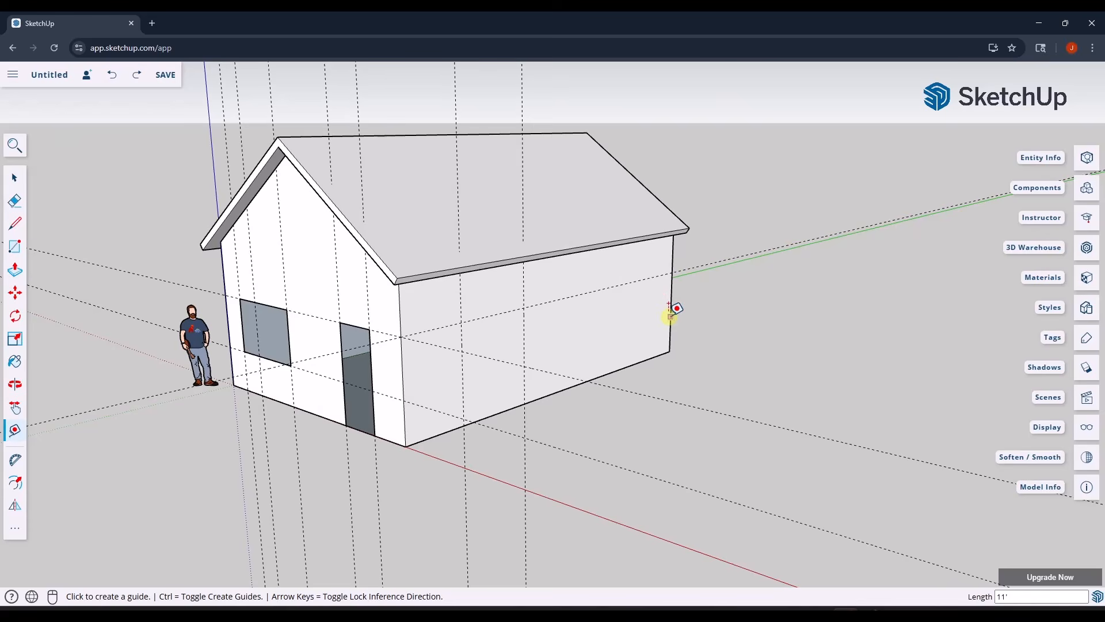
Place a vertical guide on the side wall 5' from its rear corner and another one 6' further toward the front.
{"action": "left_click", "coordinate": [670, 316]}
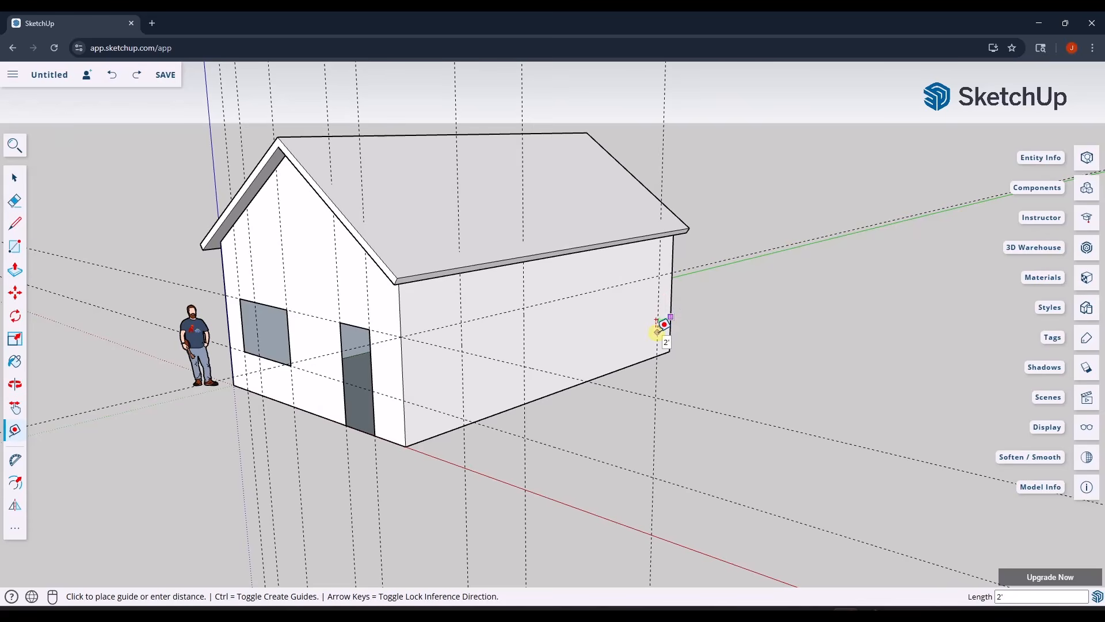
{"action": "type", "text": "5"}
{"action": "key", "text": "Return"}
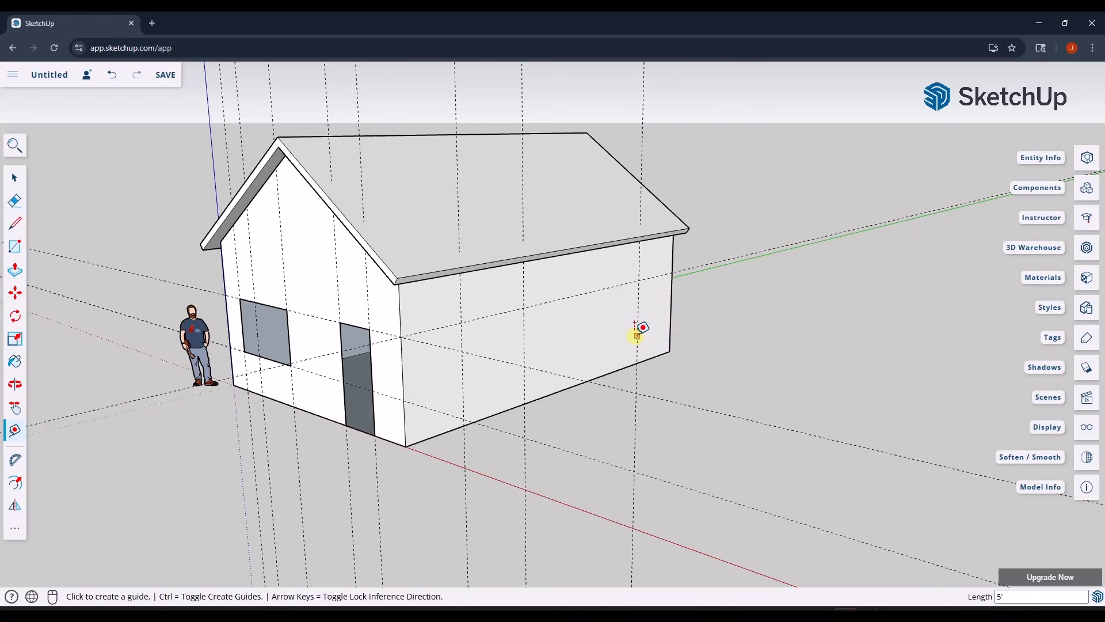
{"action": "left_click", "coordinate": [638, 335]}
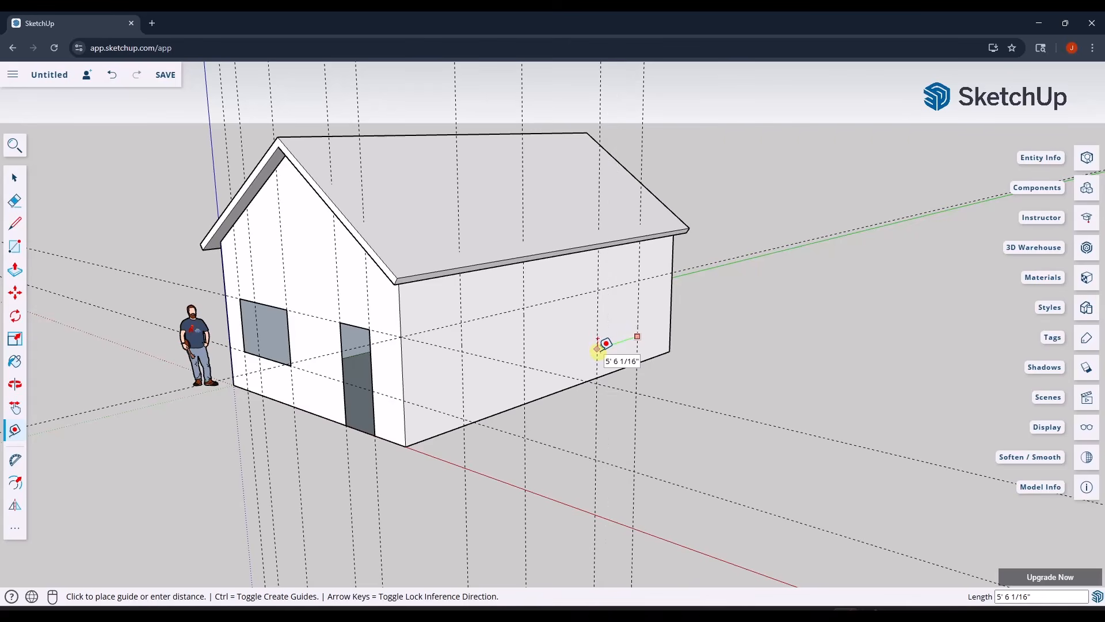
{"action": "key", "text": "Return"}
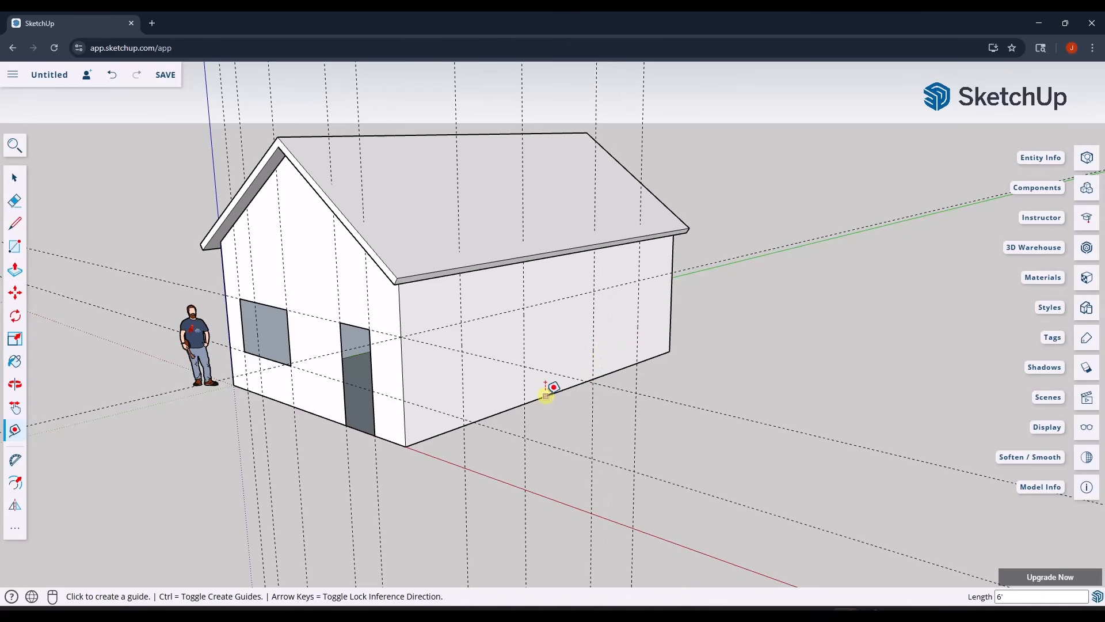
Place a horizontal guide level with the front window's bottom edge and draw a 6' by 4' window rectangle between the side wall's front guides.
{"action": "left_click", "coordinate": [546, 395]}
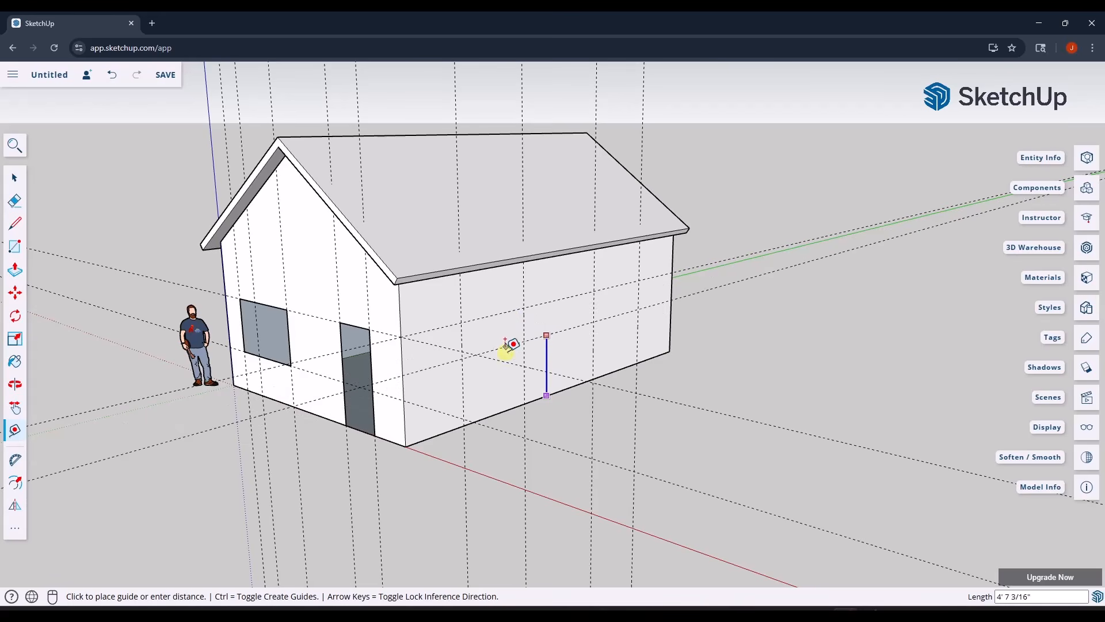
{"action": "left_click", "coordinate": [291, 364]}
{"action": "middle_click_drag", "start_coordinate": [650, 361], "coordinate": [560, 389]}
{"action": "key", "text": "r"}
{"action": "left_click", "coordinate": [428, 387]}
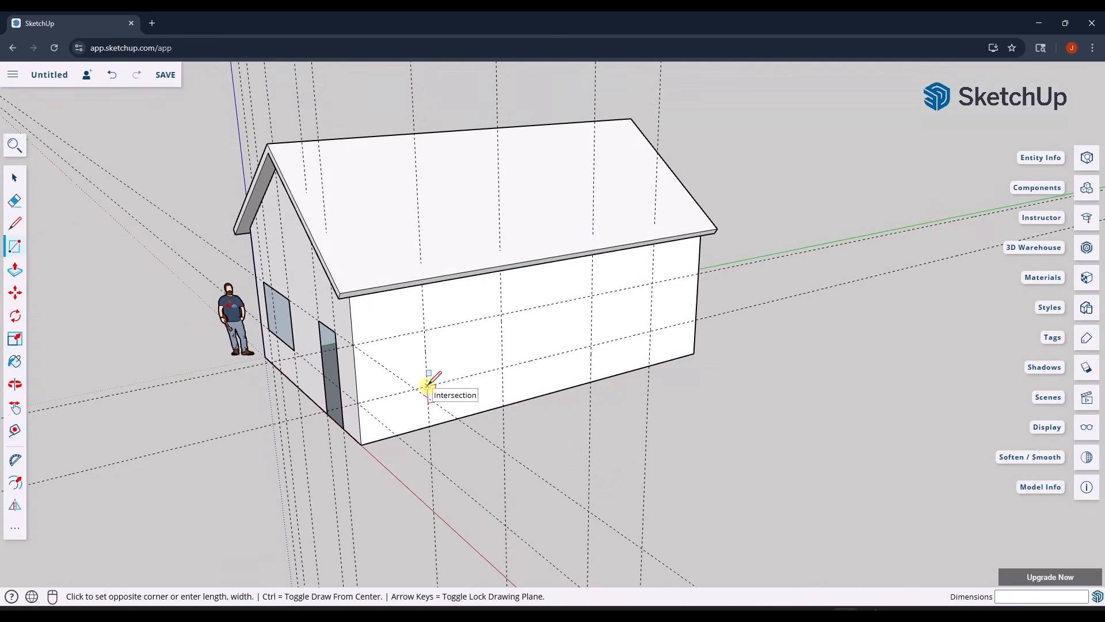
{"action": "left_click", "coordinate": [502, 315]}
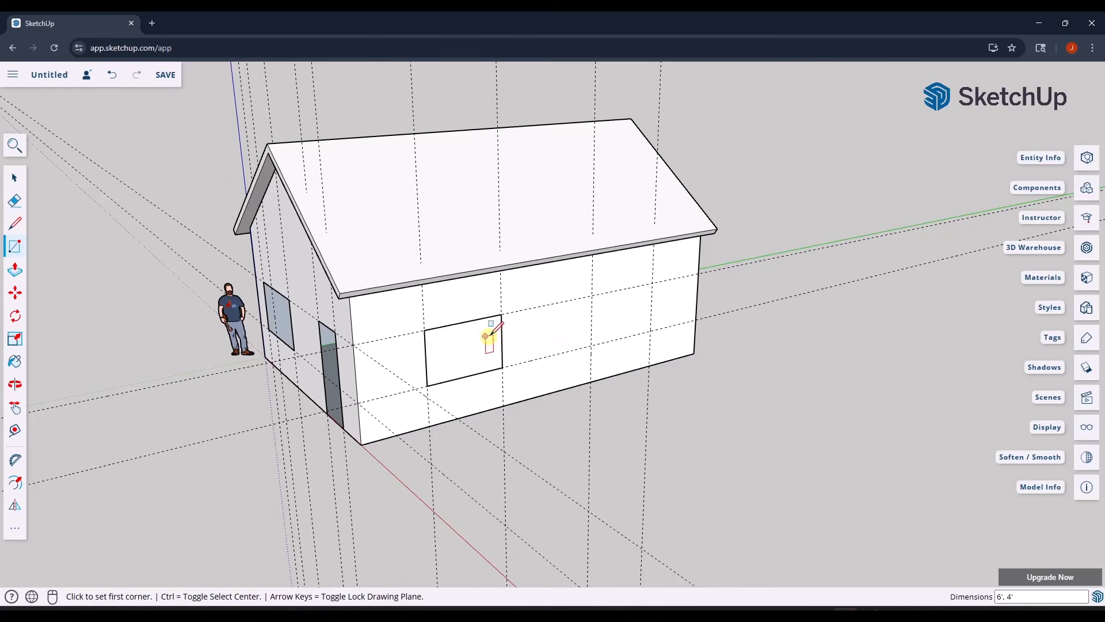
Delete the ungrouped window rectangle from the long side wall.
{"action": "key", "text": "space"}
{"action": "left_click", "coordinate": [529, 337]}
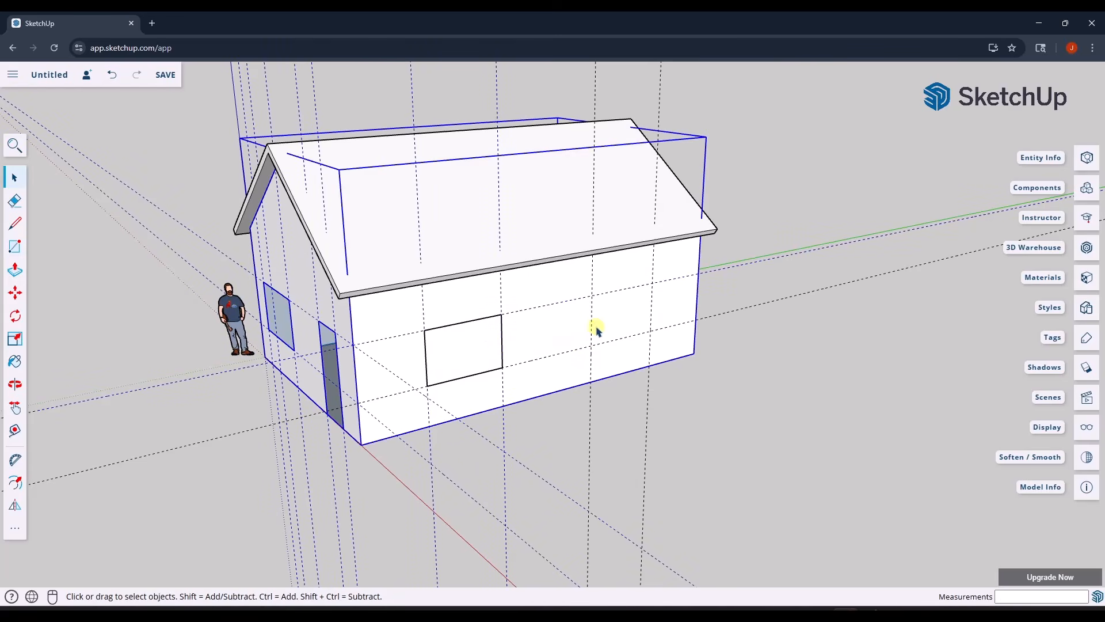
{"action": "left_click", "coordinate": [487, 344]}
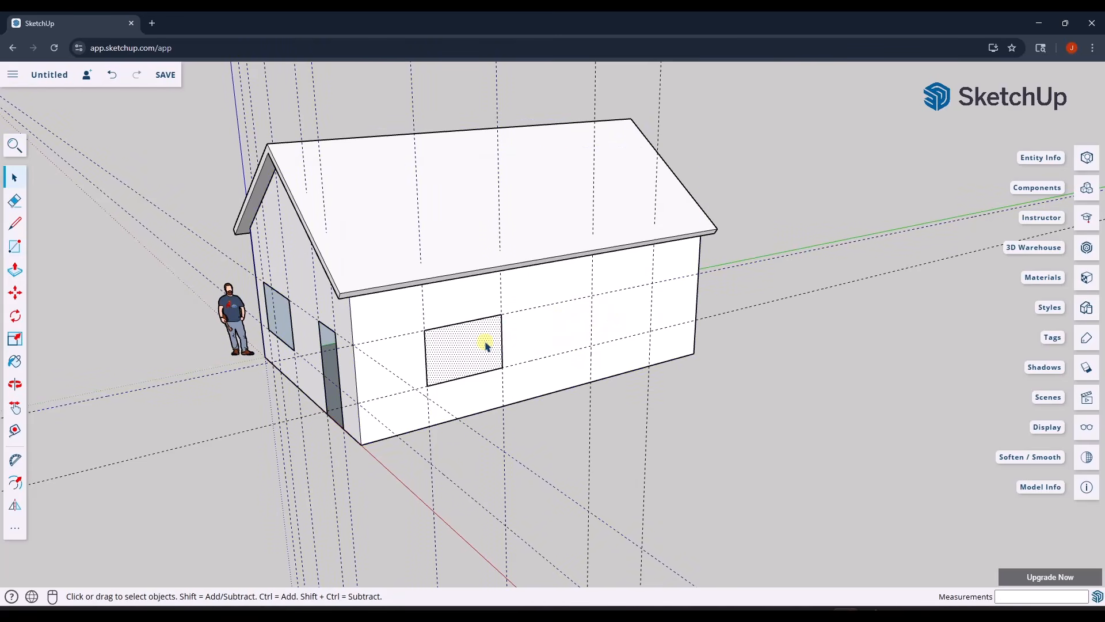
{"action": "key", "text": "Delete"}
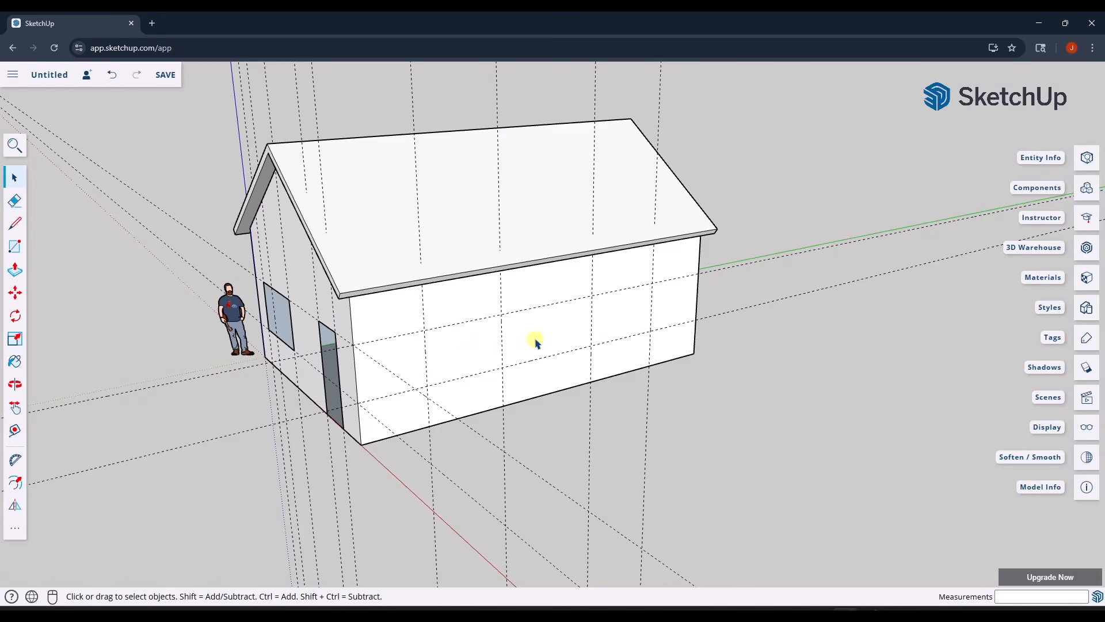
Open the wall group for editing and draw two 6' by 4' window rectangles between the guides on the long side wall.
{"action": "double_click", "coordinate": [535, 342]}
{"action": "key", "text": "r"}
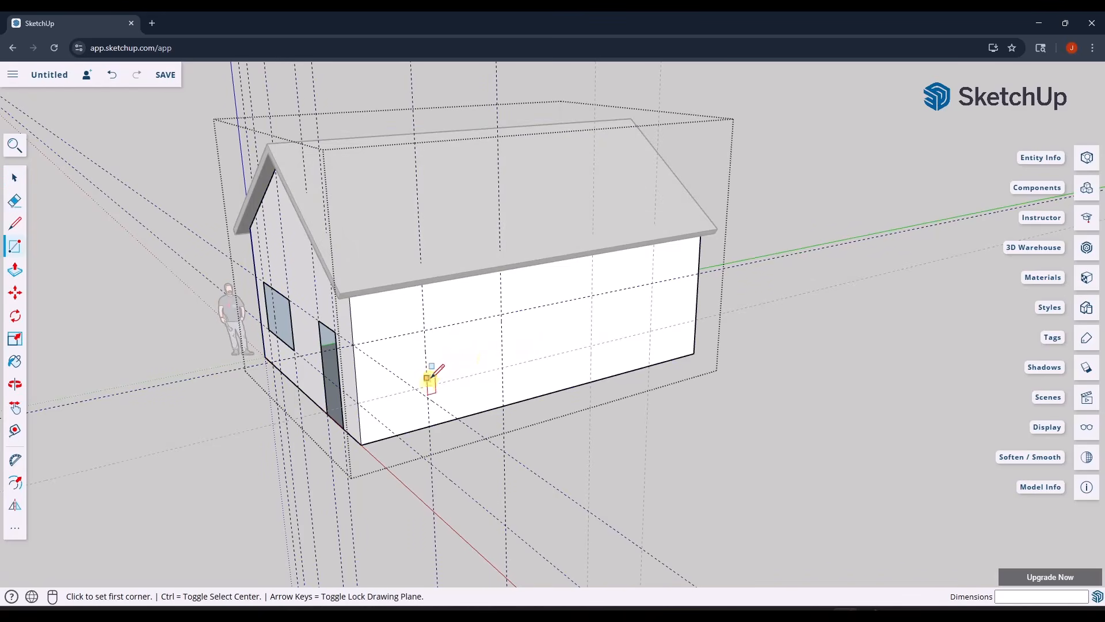
{"action": "left_click", "coordinate": [427, 386]}
{"action": "left_click", "coordinate": [502, 315]}
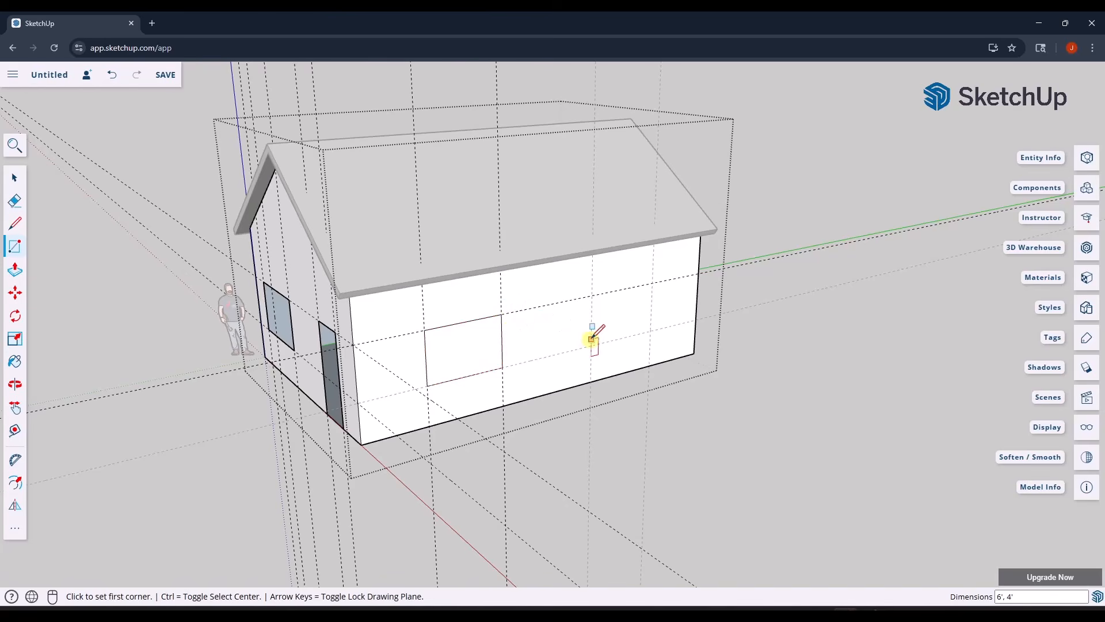
{"action": "left_click", "coordinate": [593, 345]}
{"action": "left_click", "coordinate": [653, 283]}
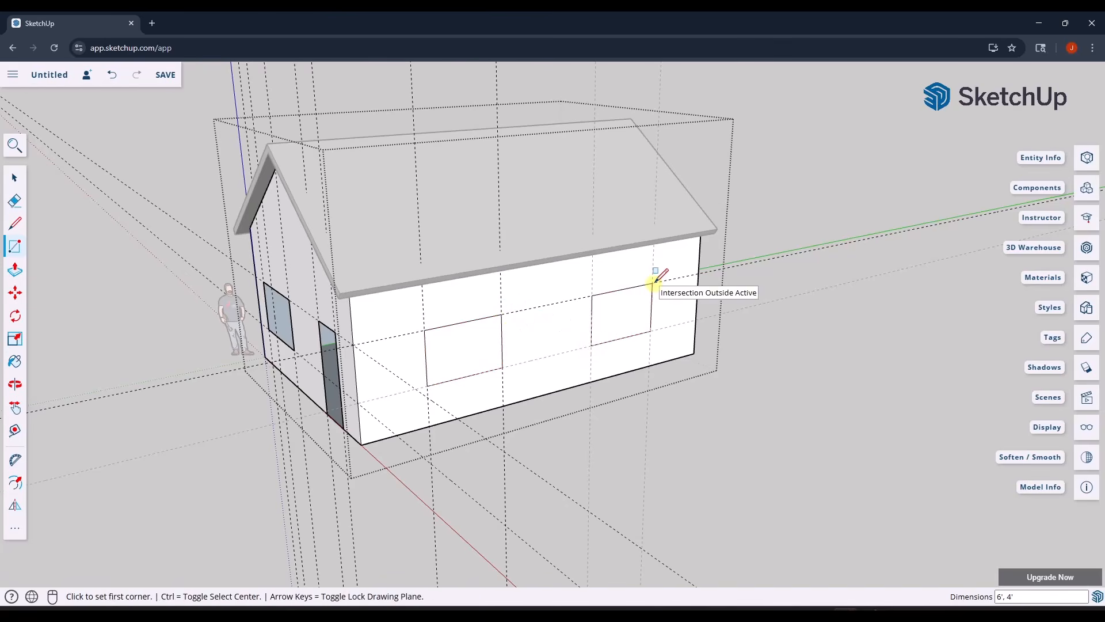
Delete both rectangle faces on the side wall to cut the two window openings.
{"action": "key", "text": "space"}
{"action": "left_click", "coordinate": [624, 316]}
{"action": "left_click", "coordinate": [478, 345], "text": "shift"}
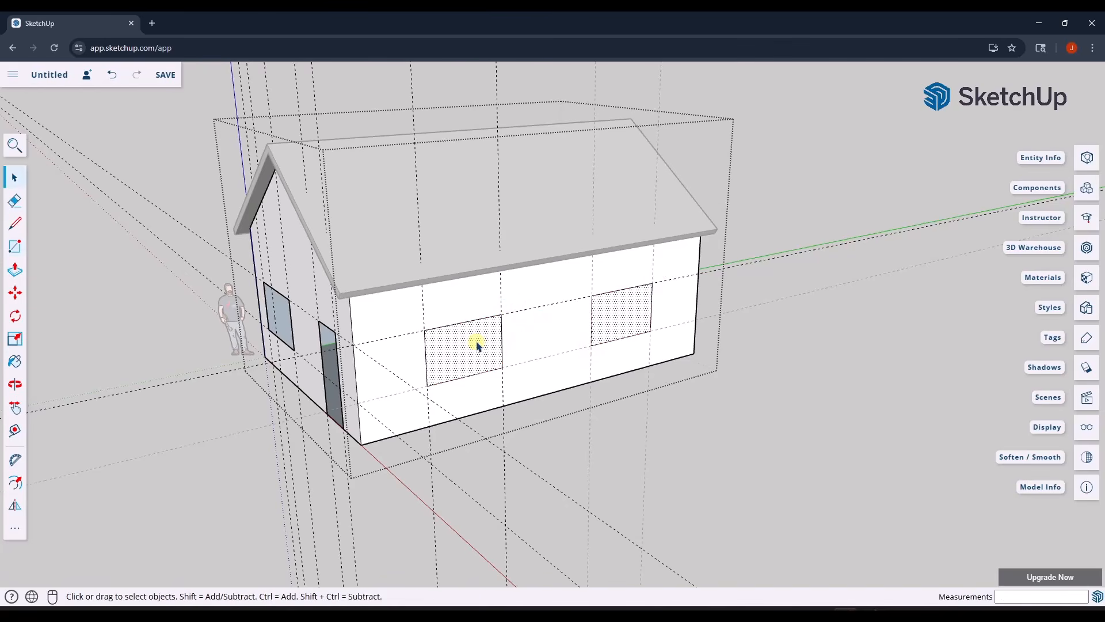
{"action": "key", "text": "Delete"}
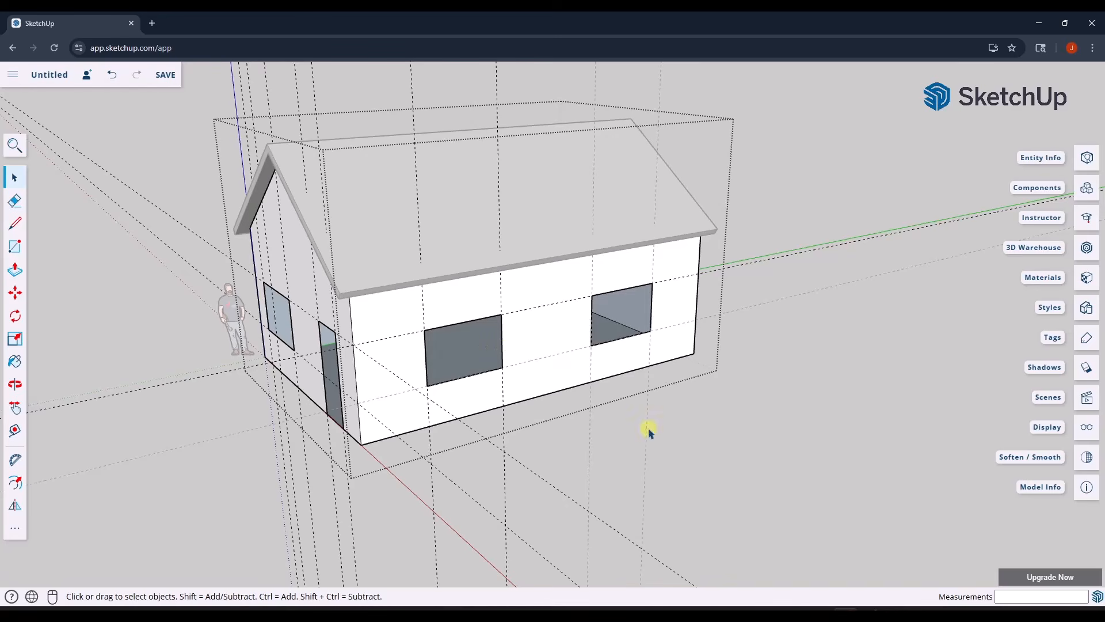
Leave the wall group, delete all guides from the model and select the wall group.
{"action": "middle_click_drag", "start_coordinate": [765, 419], "coordinate": [719, 380]}
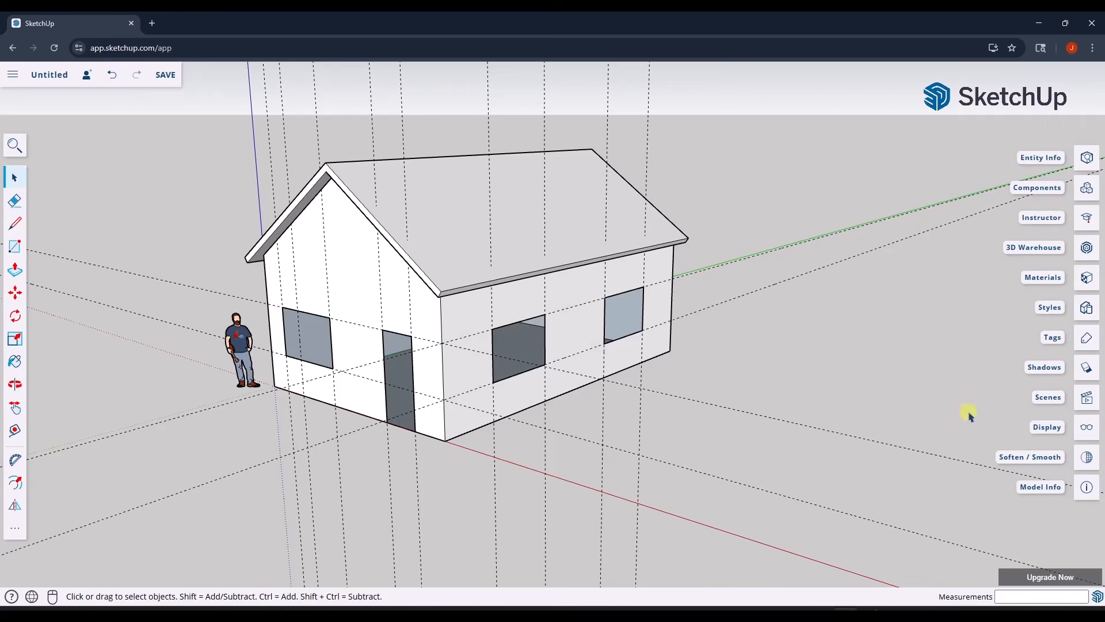
{"action": "left_click", "coordinate": [1086, 429]}
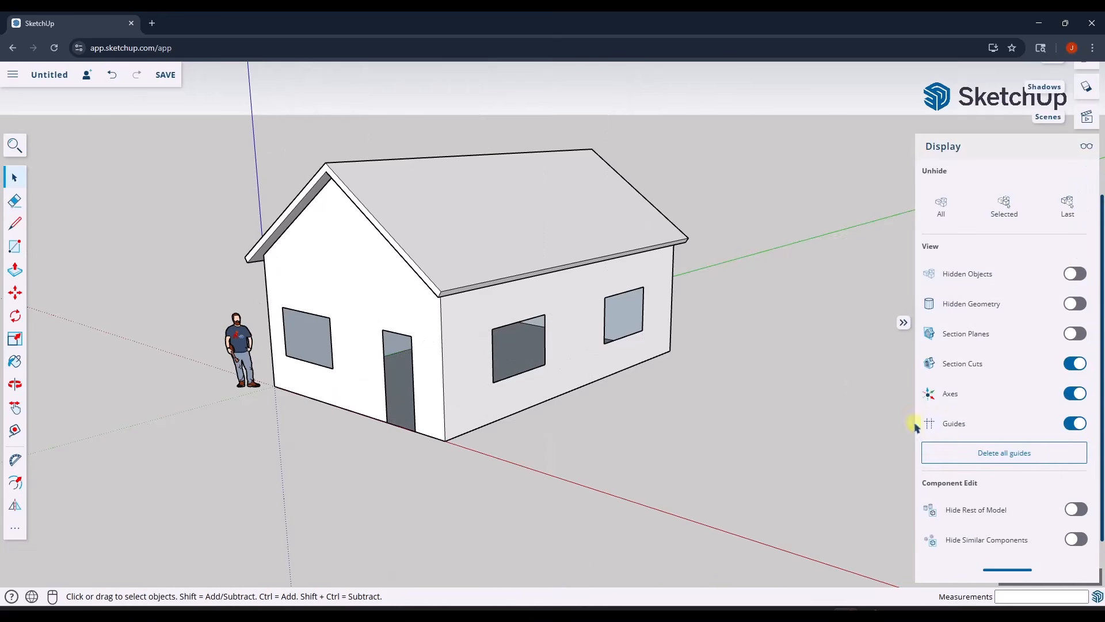
{"action": "scroll", "coordinate": [838, 333], "scroll_direction": "down", "scroll_amount": 3}
{"action": "middle_click_drag", "start_coordinate": [838, 333], "coordinate": [565, 288]}
{"action": "left_click", "coordinate": [586, 316]}
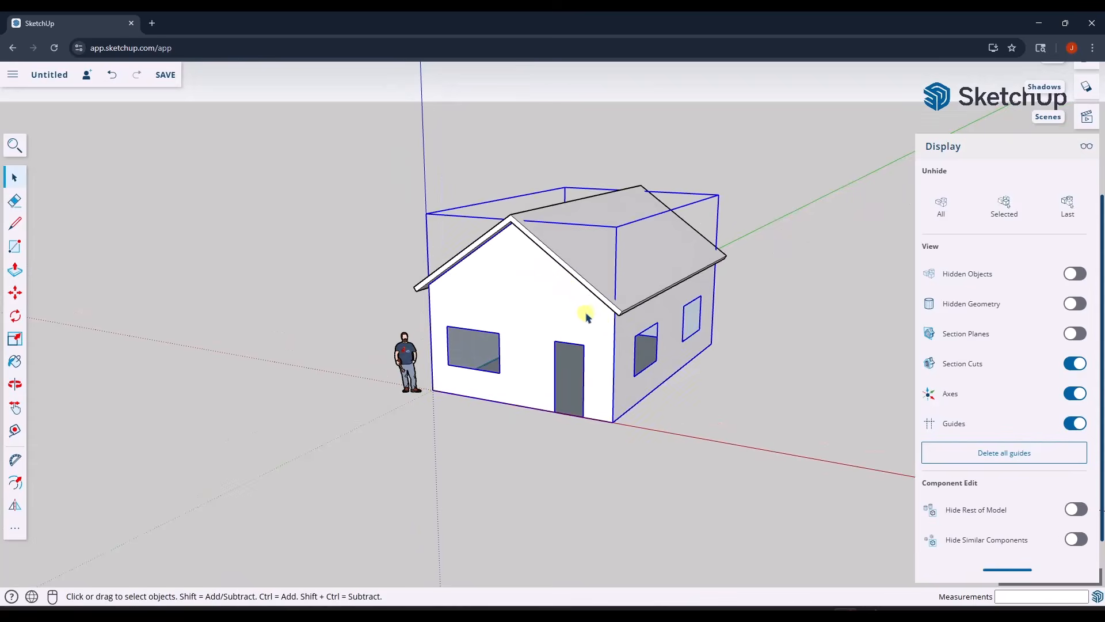
Outside the wall group, draw a 3' by 7' rectangle over the door opening and a 6' by 4' rectangle over the front window opening.
{"action": "scroll", "coordinate": [586, 315], "scroll_direction": "up", "scroll_amount": 4}
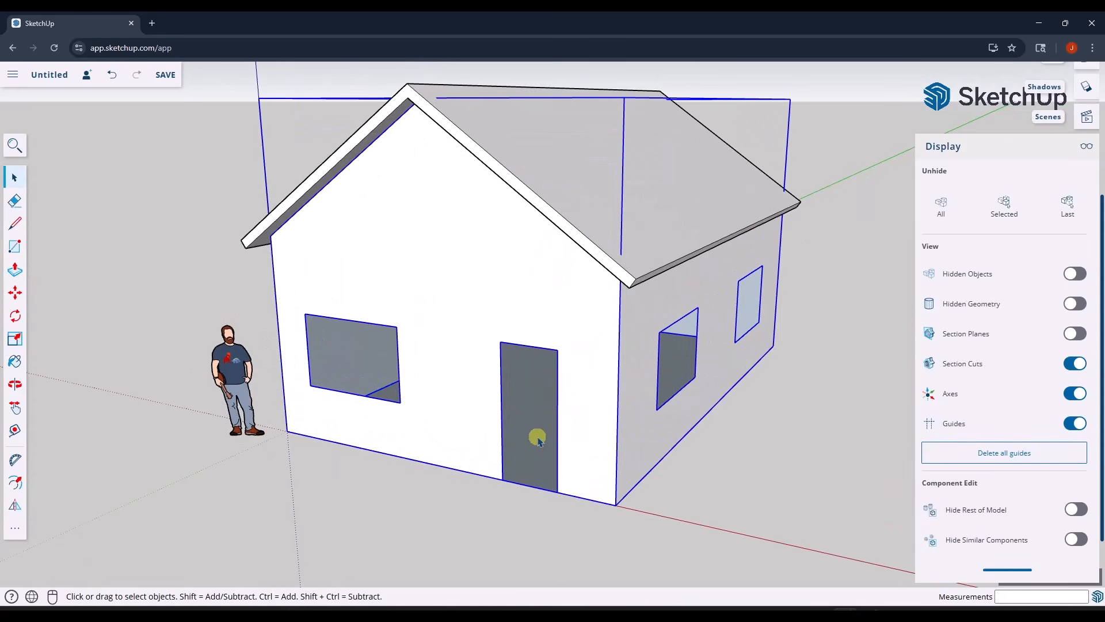
{"action": "key", "text": "r"}
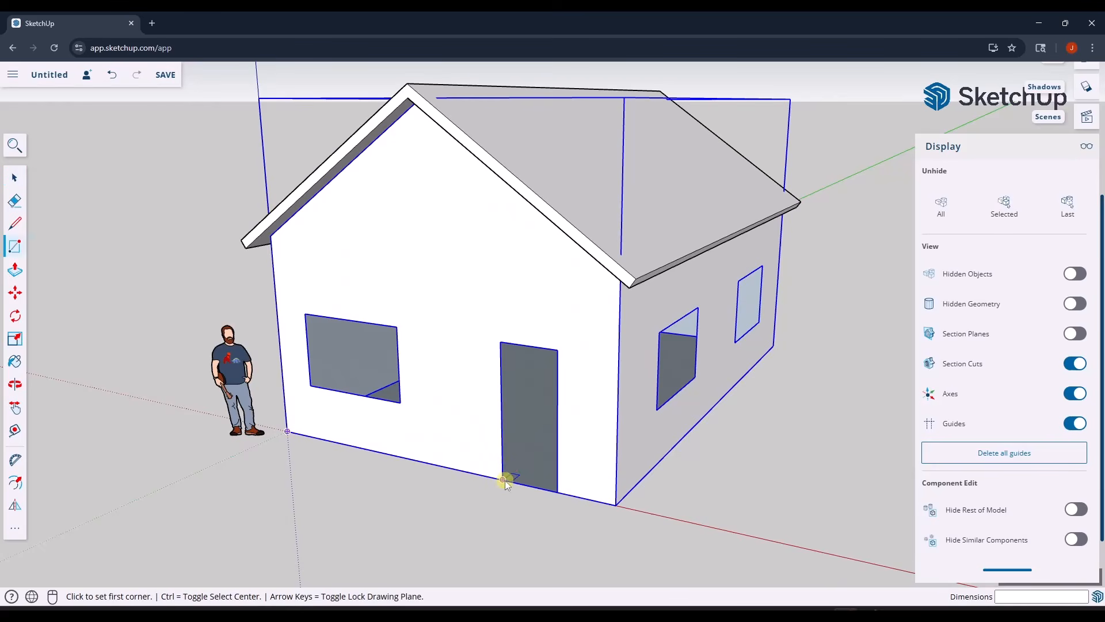
{"action": "key", "text": "space"}
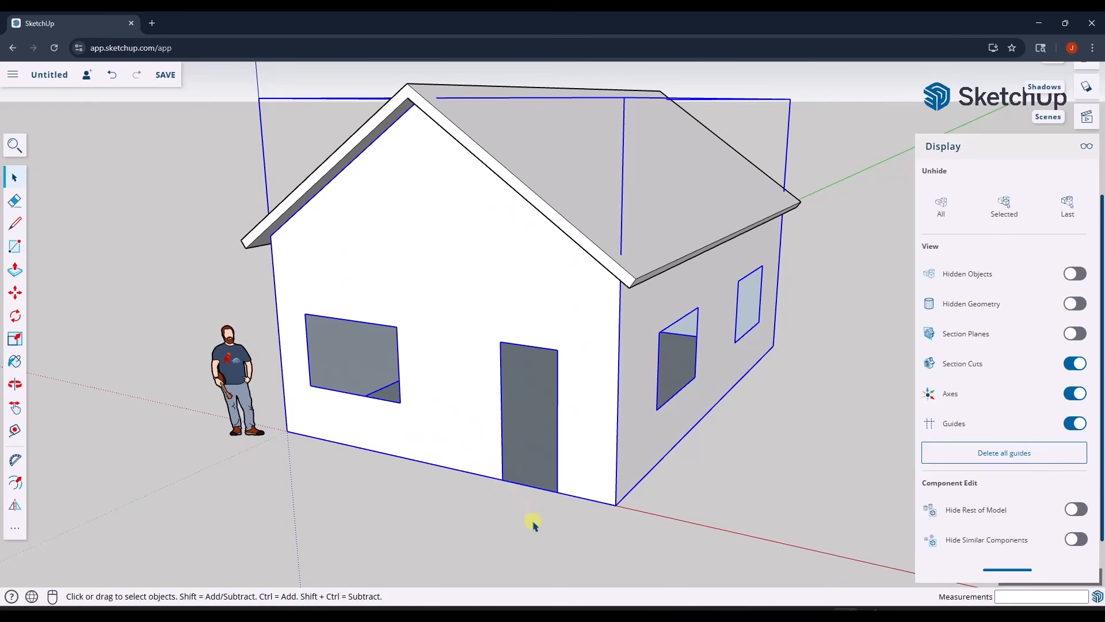
{"action": "key", "text": "r"}
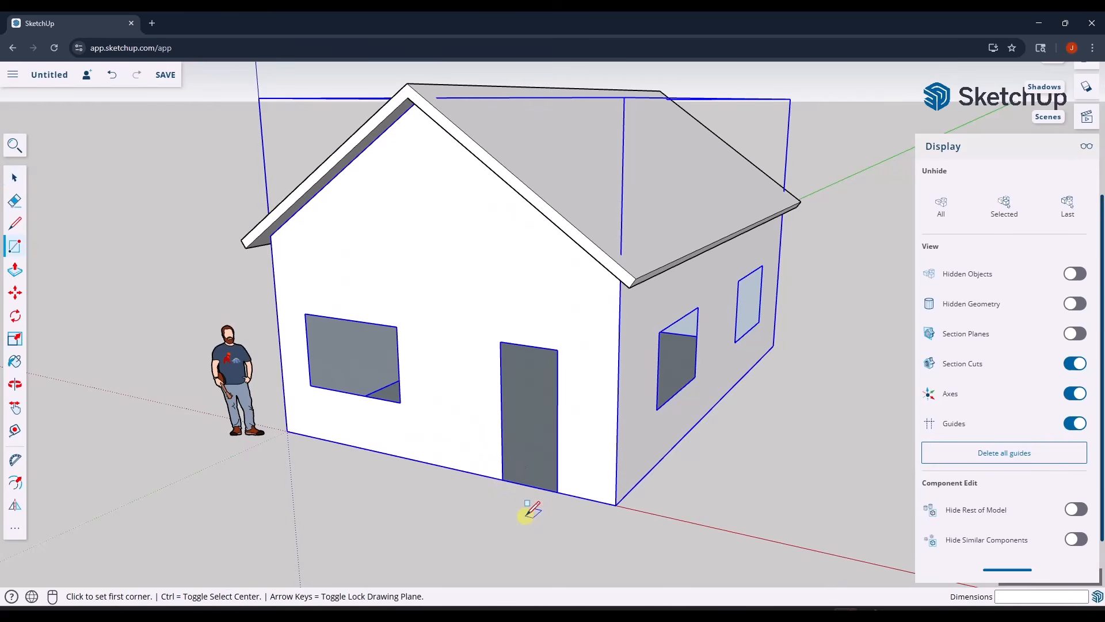
{"action": "left_click", "coordinate": [503, 477]}
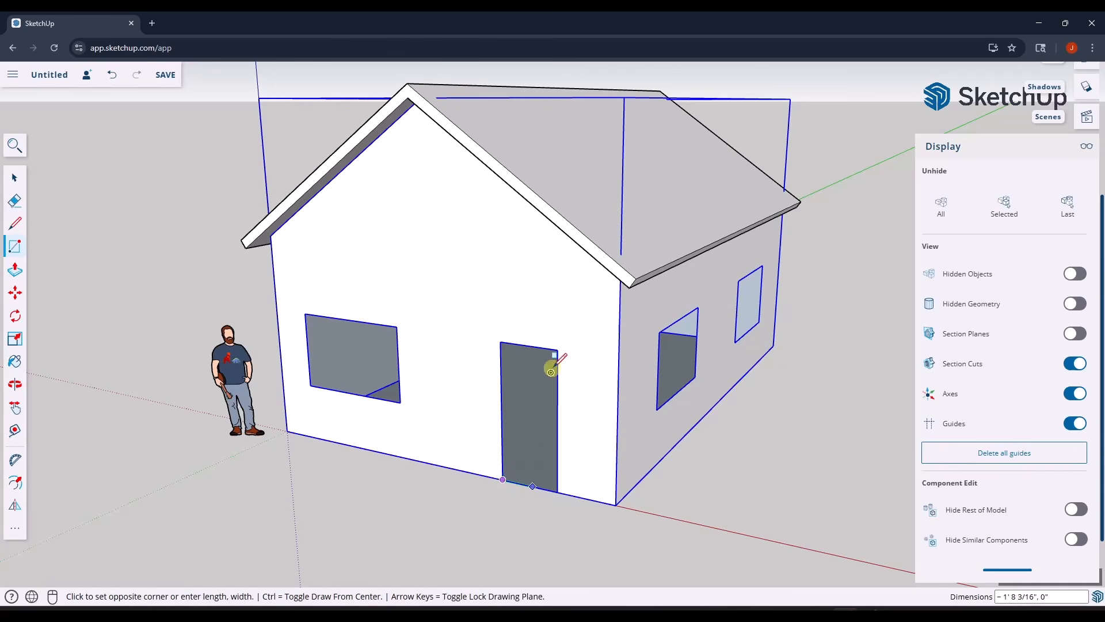
{"action": "left_click", "coordinate": [558, 349]}
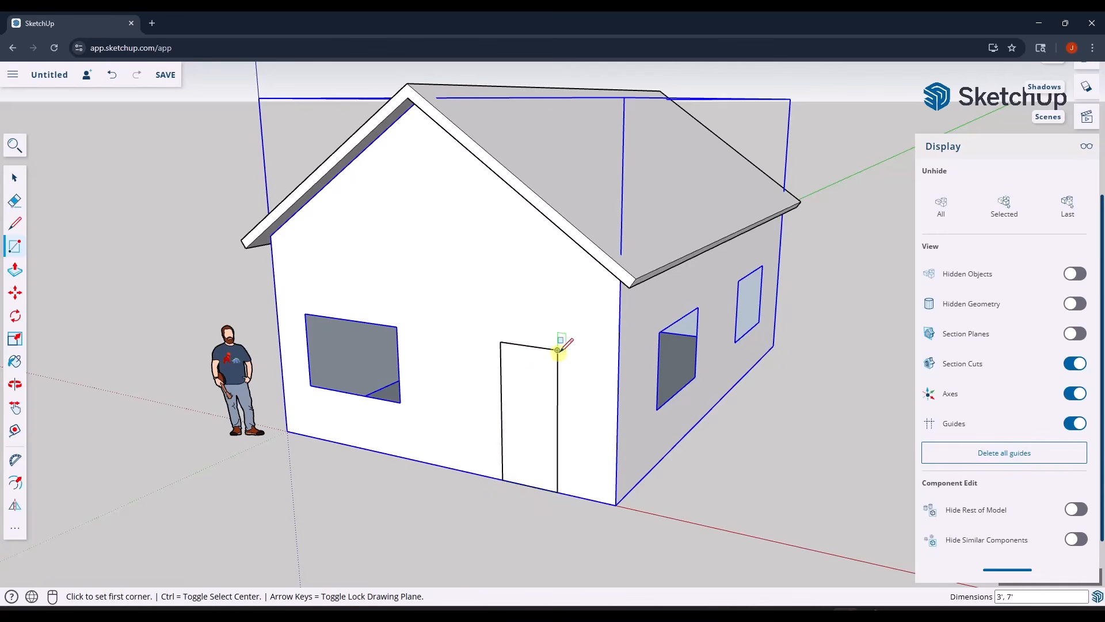
{"action": "left_click", "coordinate": [310, 385]}
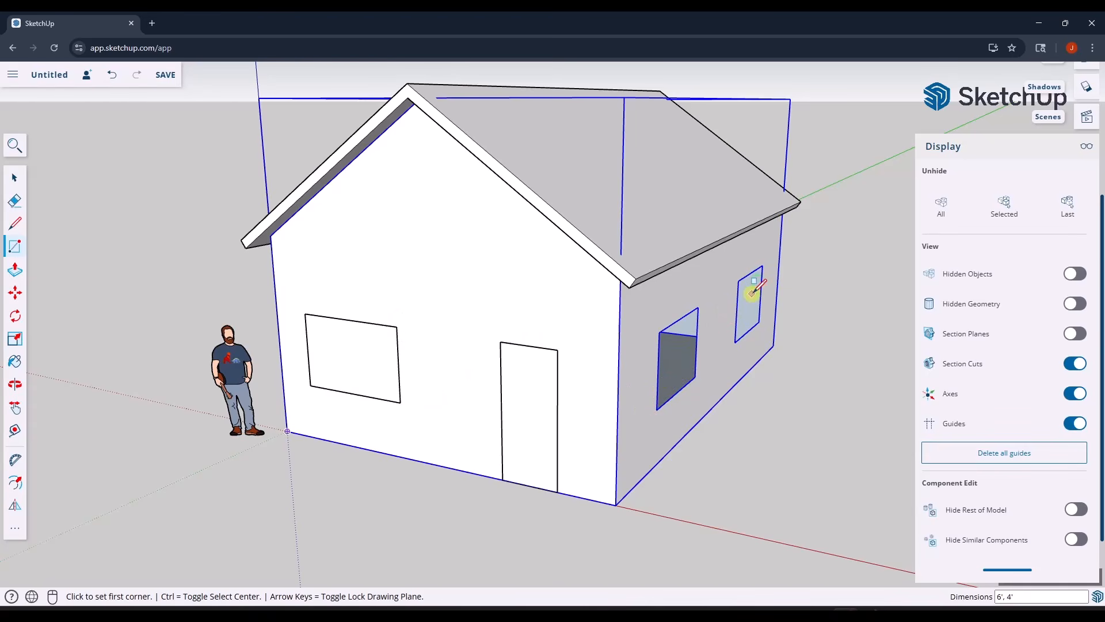
Offset the two side edges and the top edge of the door rectangle about 2" inward to outline the door frame.
{"action": "key", "text": "space"}
{"action": "left_click", "coordinate": [348, 359]}
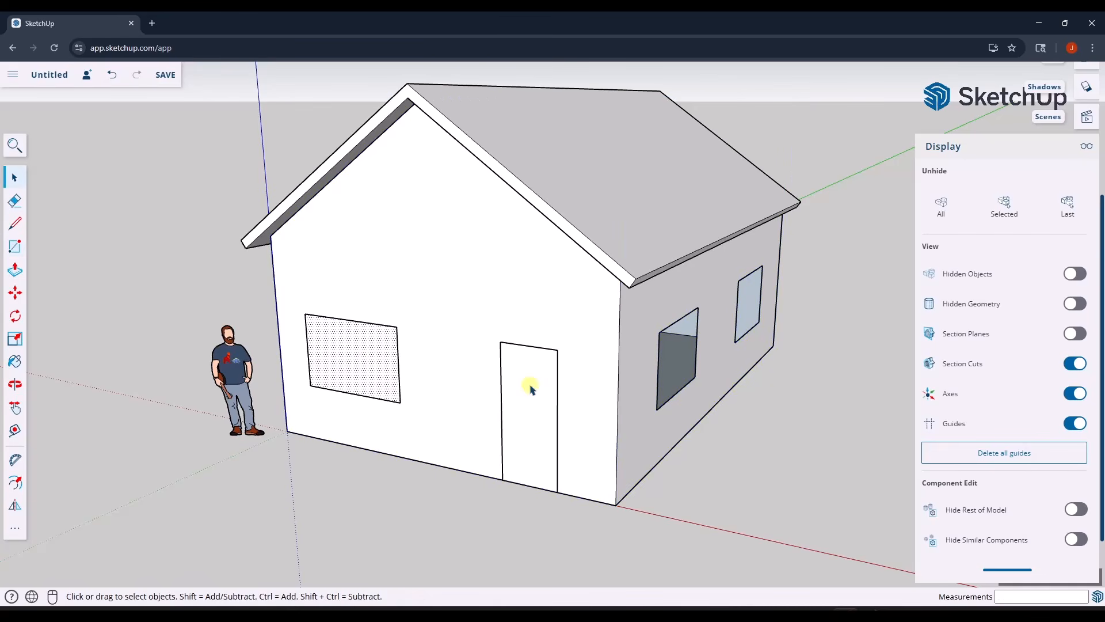
{"action": "left_click", "coordinate": [530, 406]}
{"action": "scroll", "coordinate": [538, 390], "scroll_direction": "up", "scroll_amount": 2}
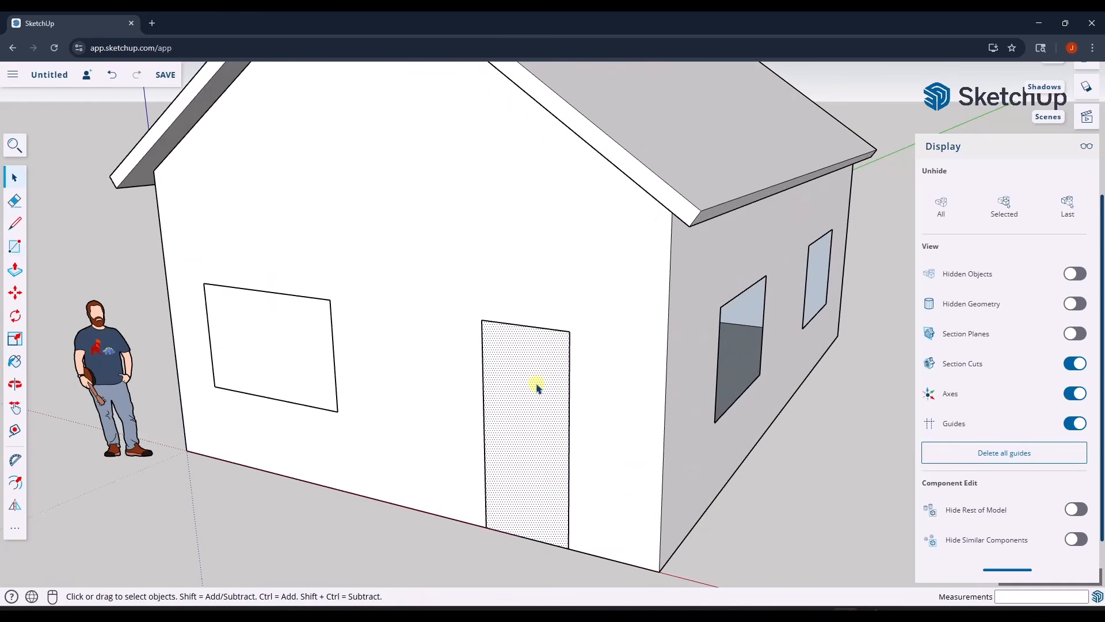
{"action": "scroll", "coordinate": [530, 329], "scroll_direction": "up", "scroll_amount": 2}
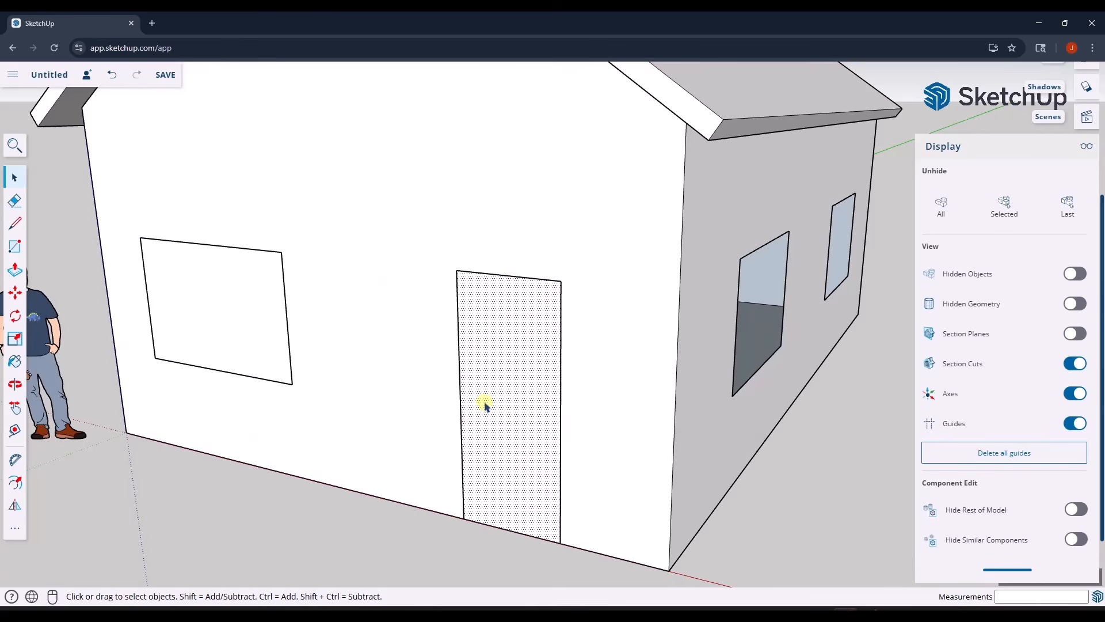
{"action": "left_click", "coordinate": [461, 384]}
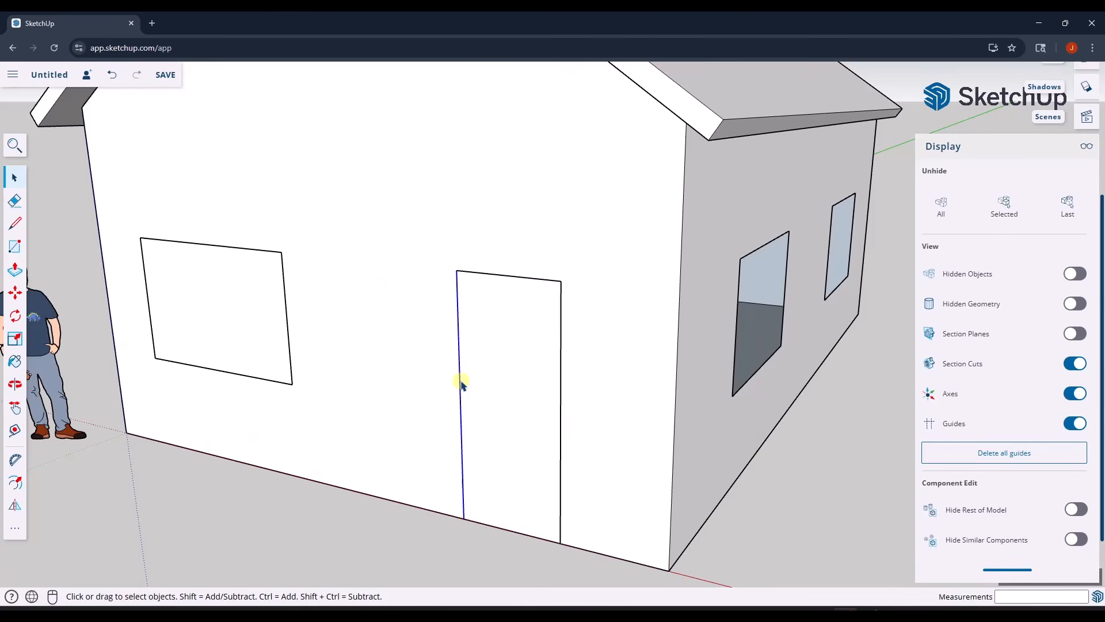
{"action": "left_click", "coordinate": [509, 277], "text": "shift"}
{"action": "left_click", "coordinate": [561, 320], "text": "shift"}
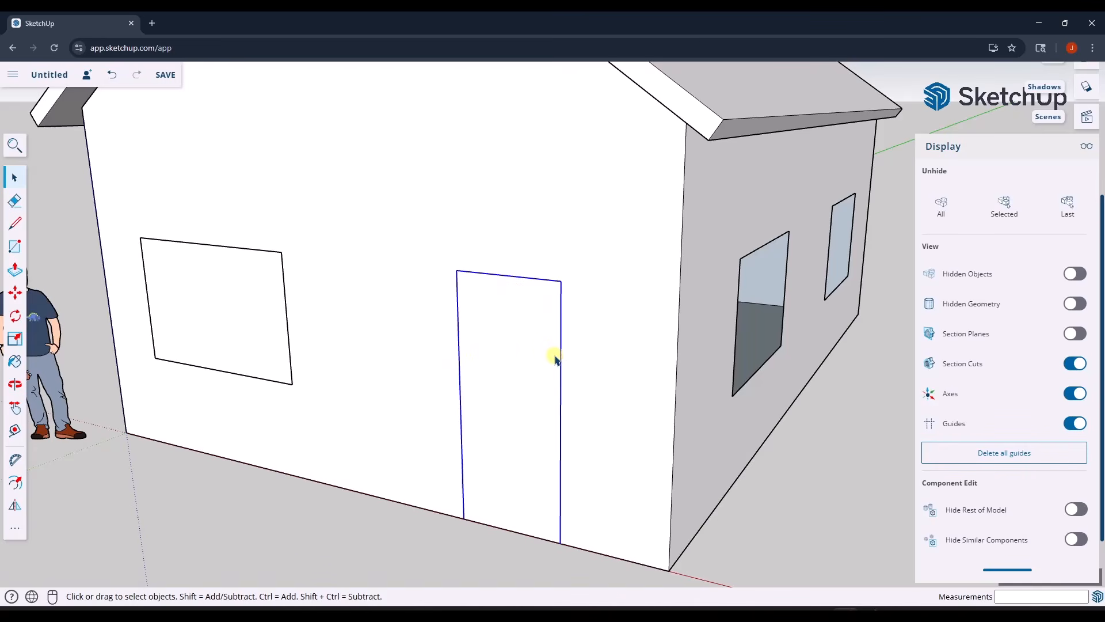
{"action": "key", "text": "f"}
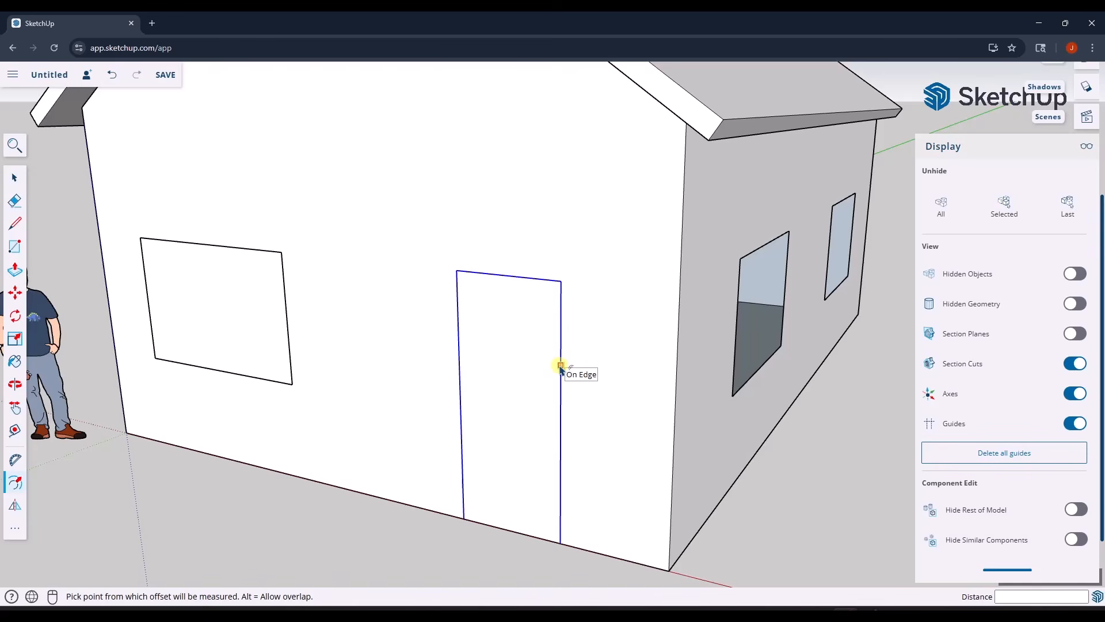
{"action": "left_click", "coordinate": [560, 366]}
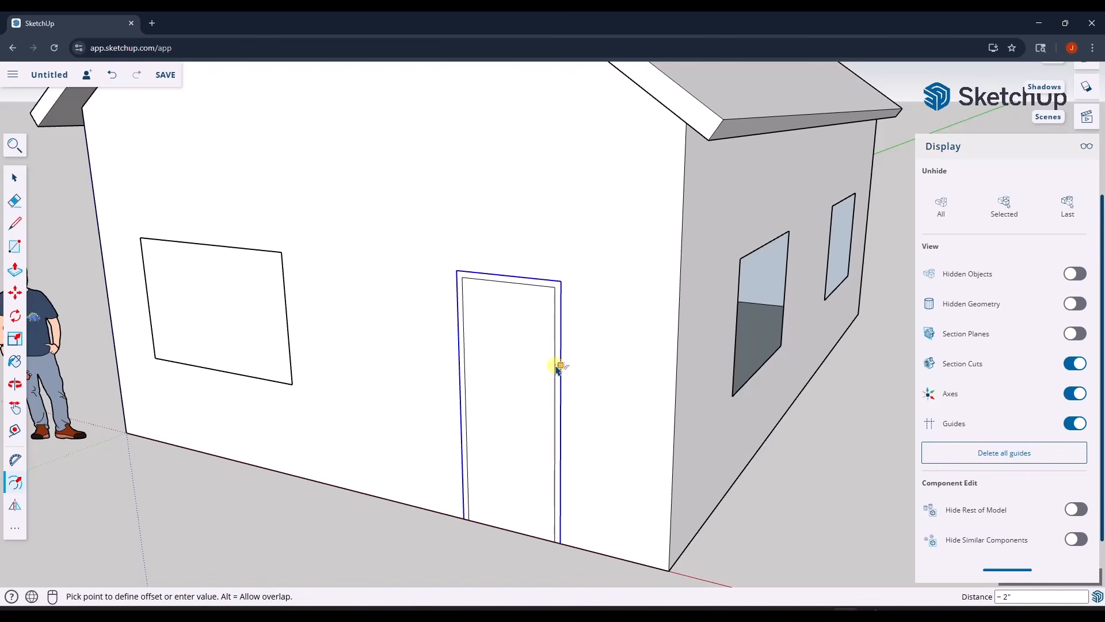
{"action": "left_click", "coordinate": [559, 368]}
Delete the inner door face so only the frame outline remains.
{"action": "key", "text": "space"}
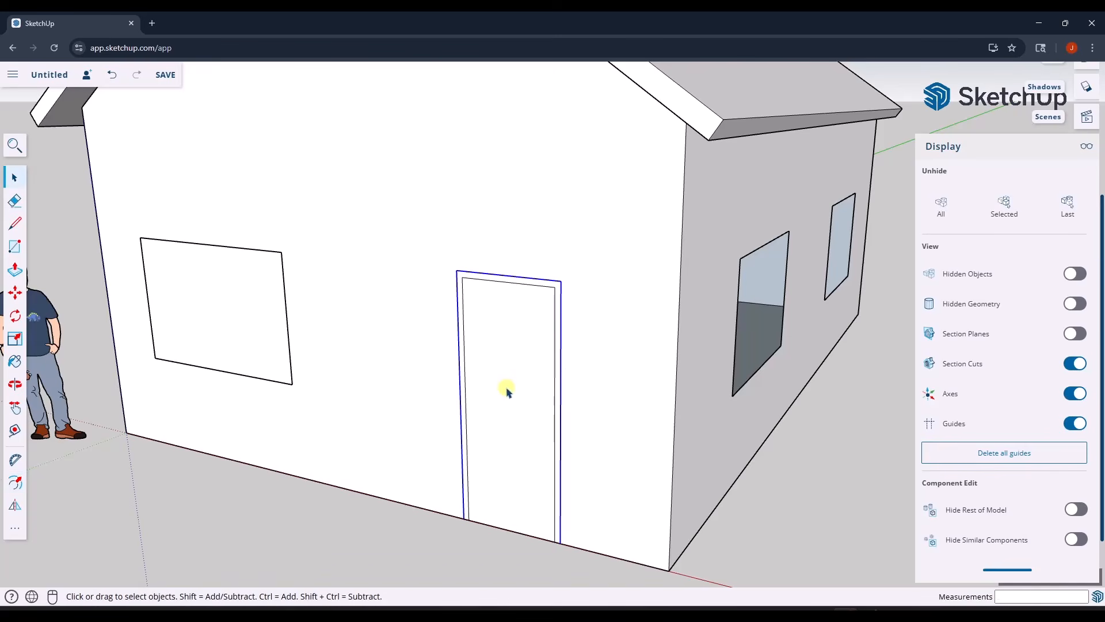
{"action": "left_click", "coordinate": [506, 410]}
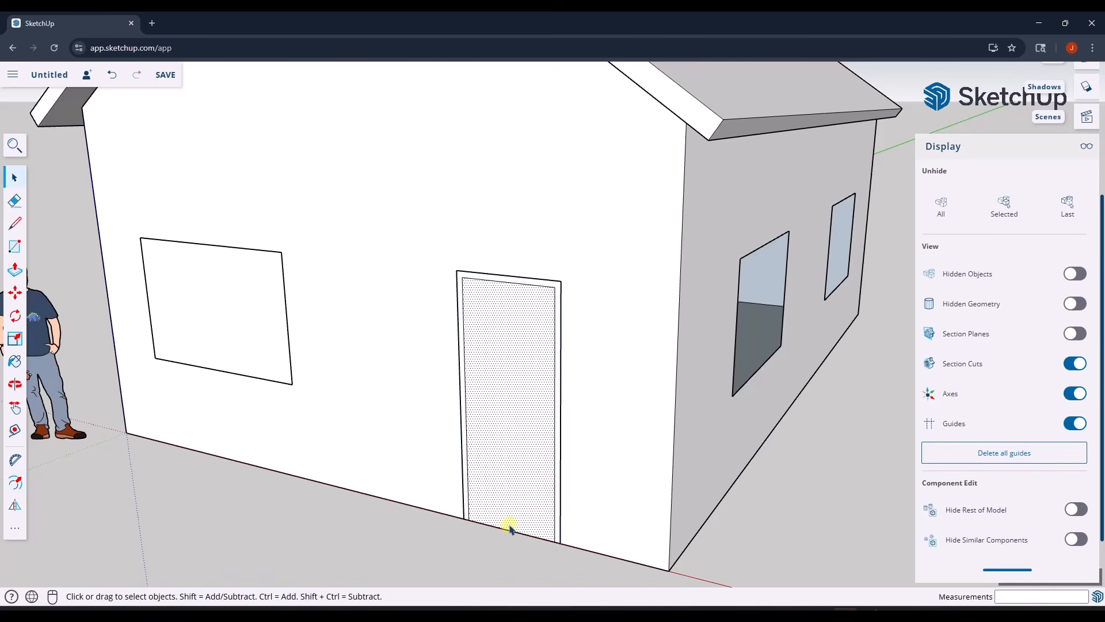
{"action": "key", "text": "e"}
{"action": "key", "text": "space"}
{"action": "key", "text": "Delete"}
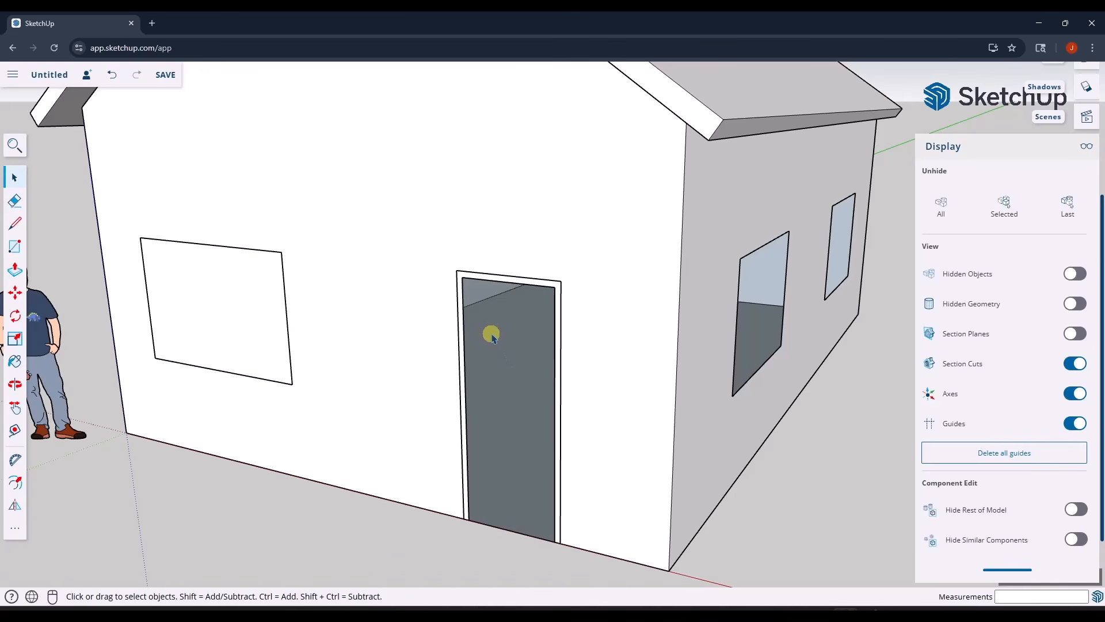
Push/Pull the door frame face to a depth of 6 1/2".
{"action": "key", "text": "p"}
{"action": "left_click", "coordinate": [459, 340]}
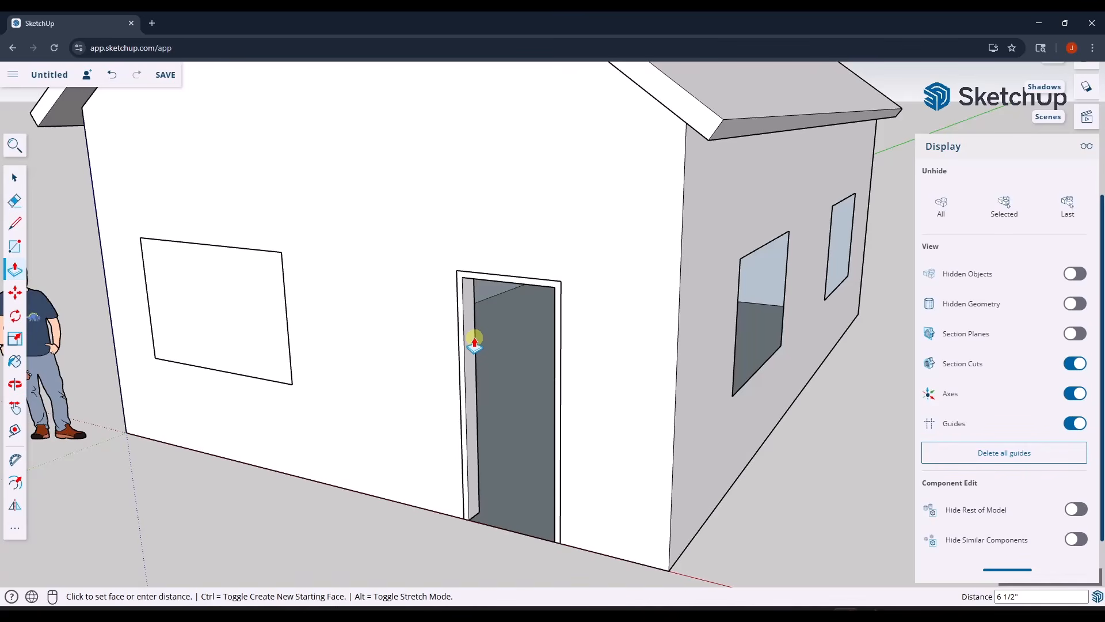
{"action": "left_click", "coordinate": [474, 342]}
{"action": "key", "text": "space"}
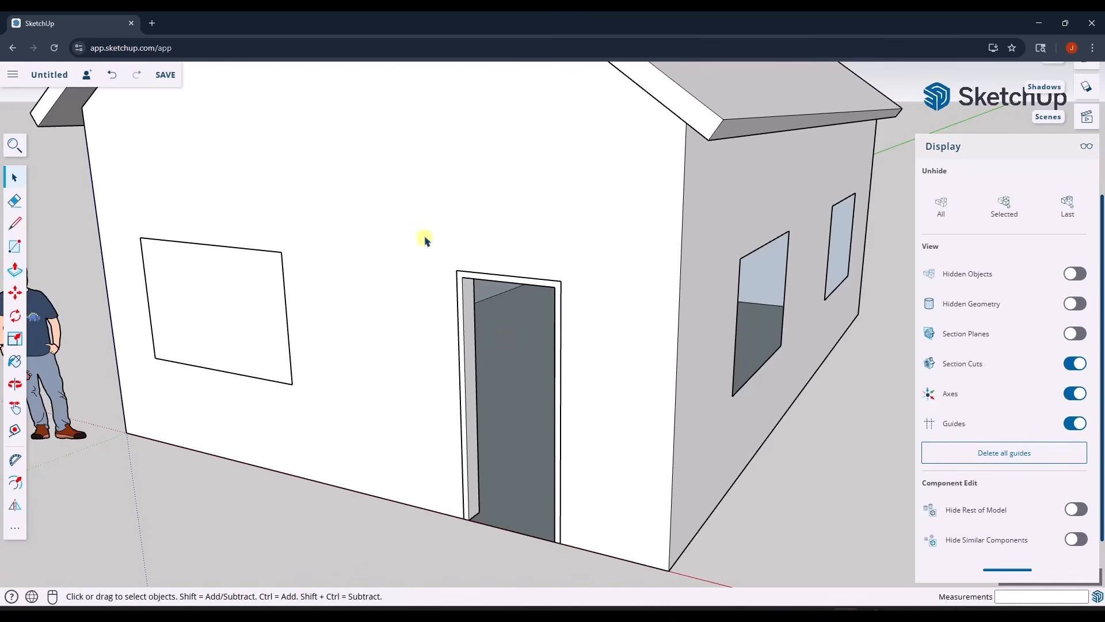
Select all of the door frame's geometry and make it a group.
{"action": "left_click_drag", "start_coordinate": [425, 233], "coordinate": [575, 530]}
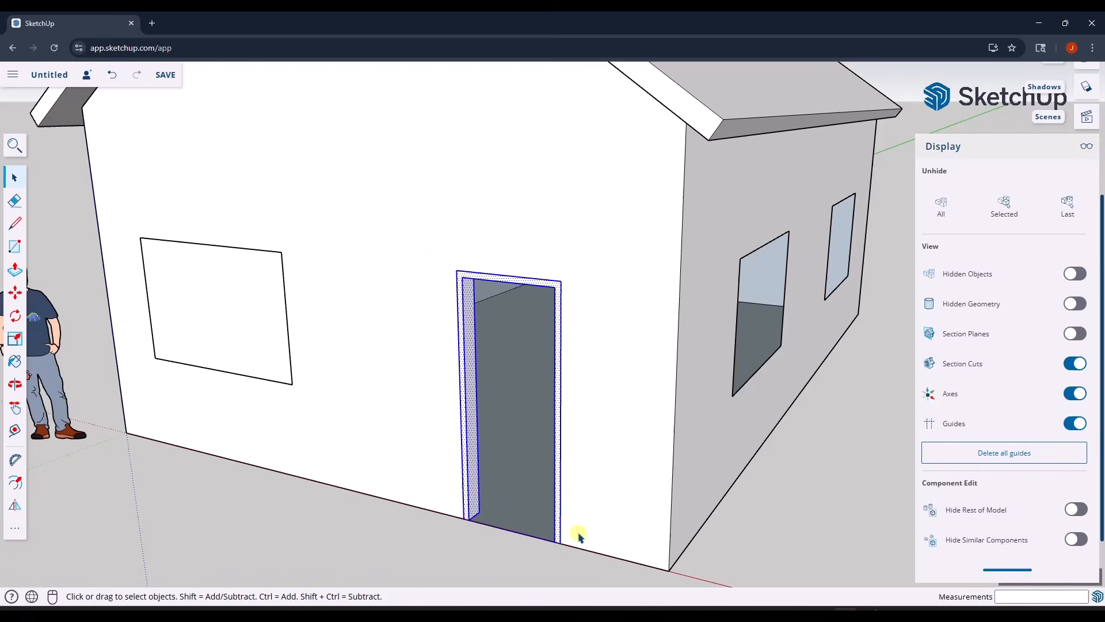
{"action": "right_click", "coordinate": [557, 410]}
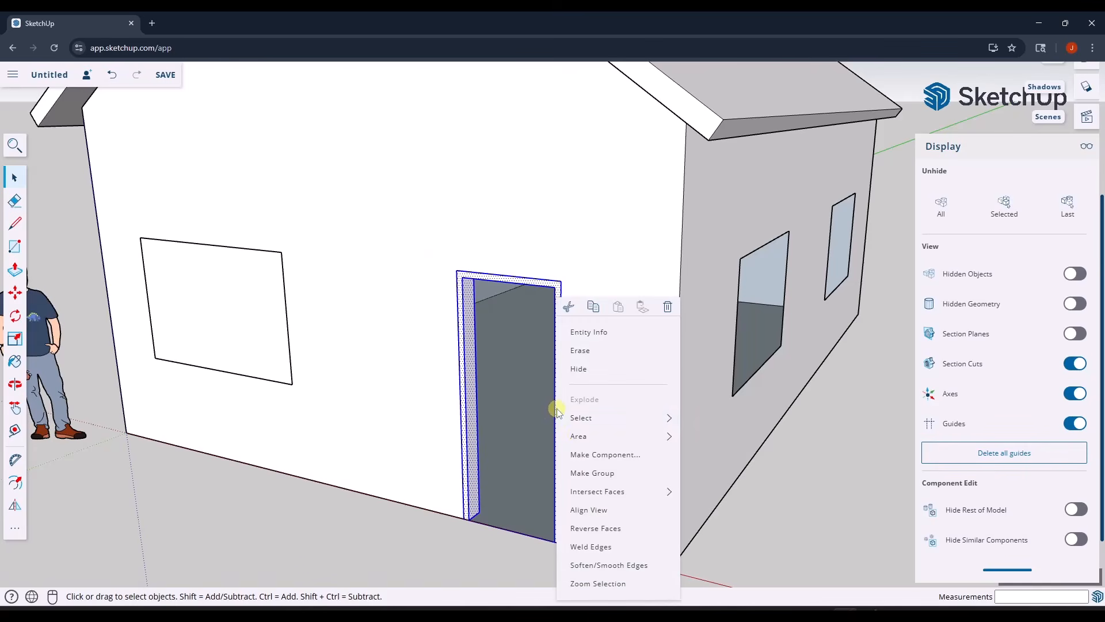
{"action": "left_click", "coordinate": [596, 478]}
{"action": "left_click", "coordinate": [515, 498]}
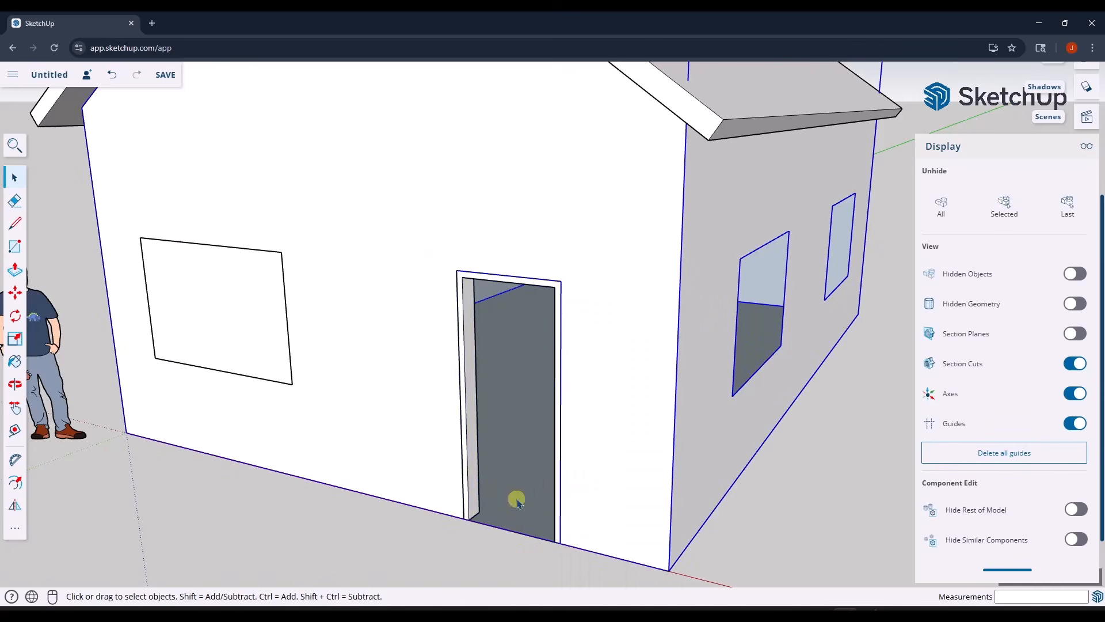
{"action": "left_click", "coordinate": [470, 450]}
{"action": "key", "text": "m"}
{"action": "left_click", "coordinate": [471, 450]}
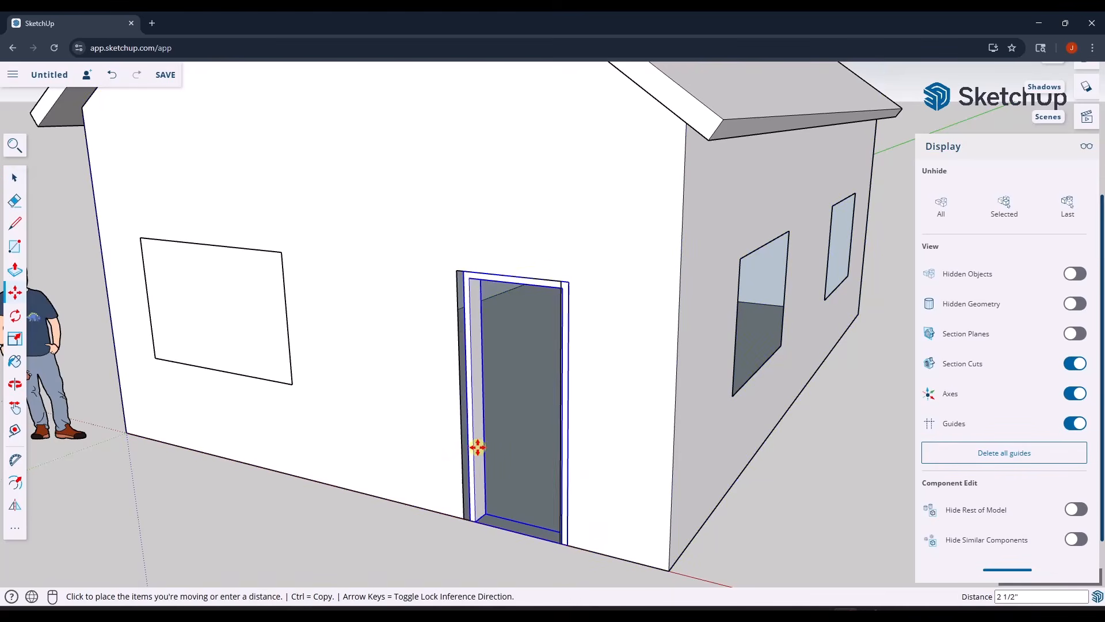
{"action": "key", "text": "space"}
{"action": "left_click", "coordinate": [613, 369]}
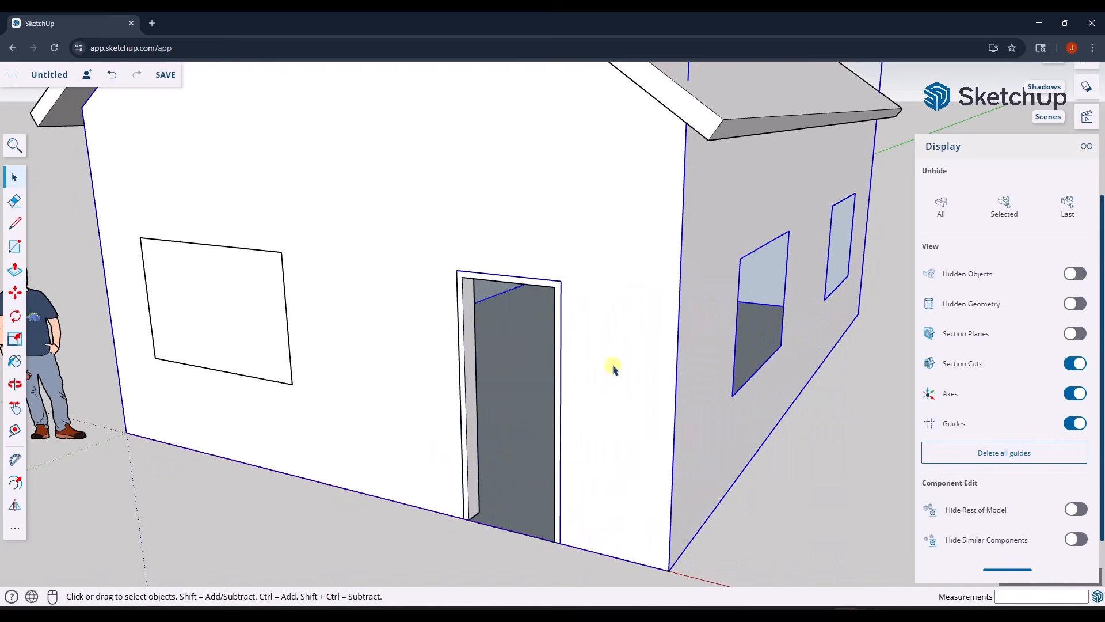
Draw a rectangle of about 6' 10" by 2' 8" filling the opening inside the door frame.
{"action": "key", "text": "m"}
{"action": "left_click", "coordinate": [614, 369]}
{"action": "key", "text": "space"}
{"action": "scroll", "coordinate": [482, 521], "scroll_direction": "up", "scroll_amount": 2}
{"action": "scroll", "coordinate": [482, 520], "scroll_direction": "up", "scroll_amount": 3}
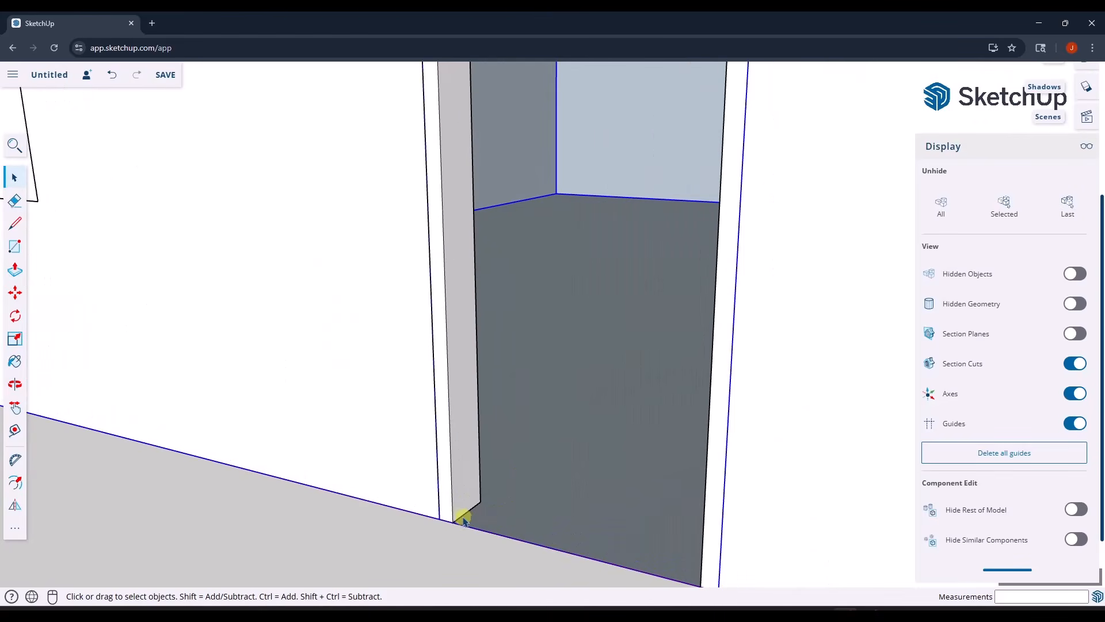
{"action": "key", "text": "r"}
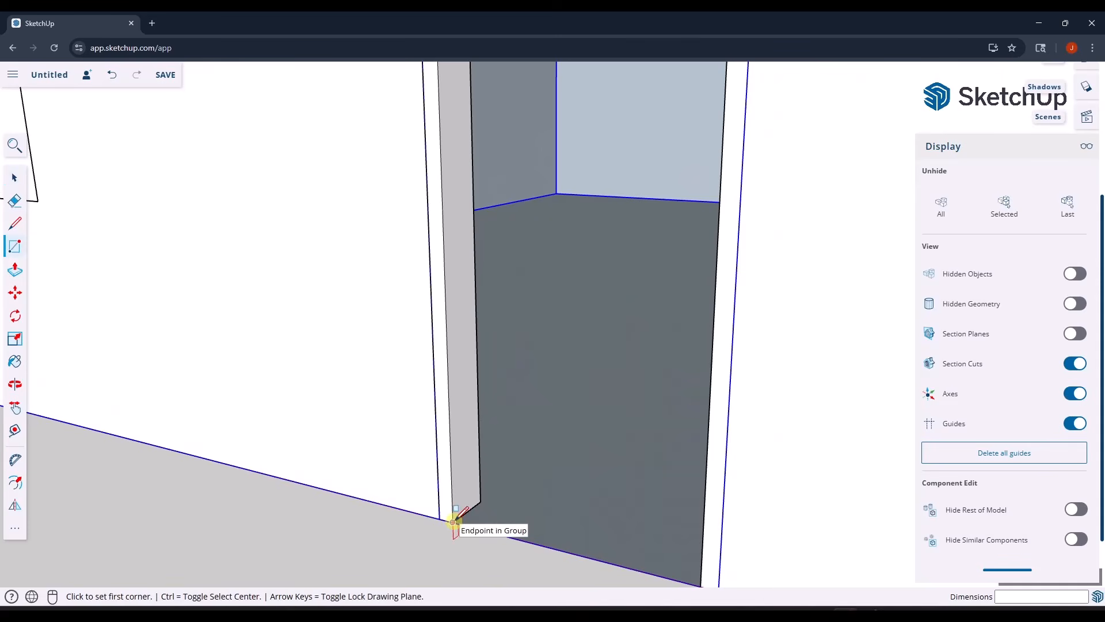
{"action": "left_click", "coordinate": [454, 521]}
{"action": "scroll", "coordinate": [453, 520], "scroll_direction": "down", "scroll_amount": 5}
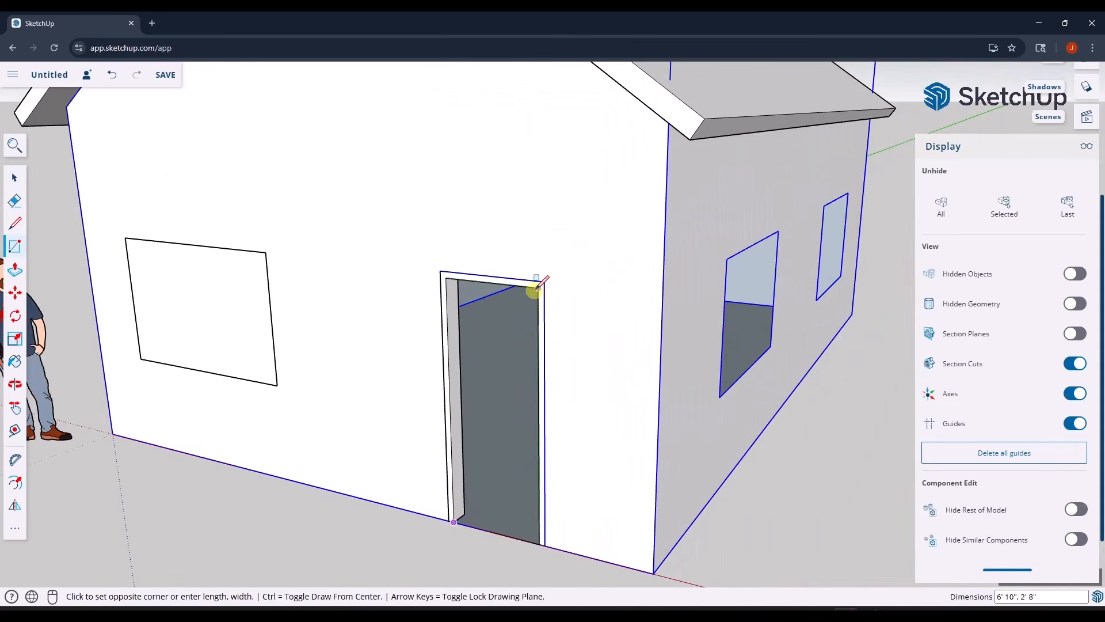
{"action": "left_click", "coordinate": [537, 283]}
{"action": "key", "text": "space"}
Push/Pull the new rectangle inside the door frame into a thin door slab.
{"action": "key", "text": "p"}
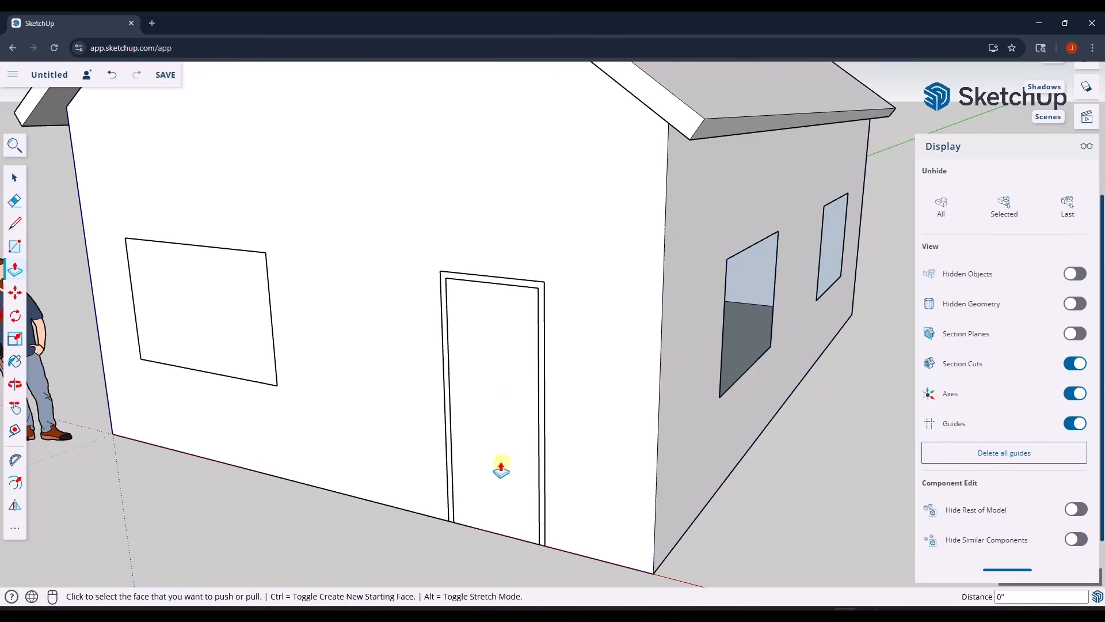
{"action": "left_click", "coordinate": [500, 467]}
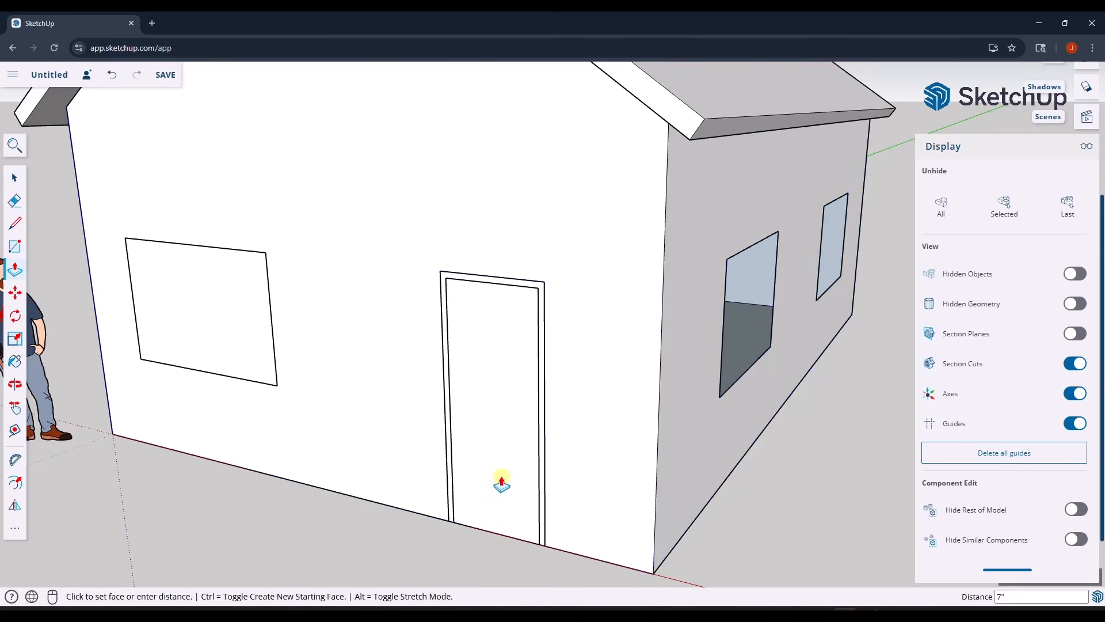
{"action": "type", "text": "1"}
{"action": "key", "text": "BackSpace"}
{"action": "type", "text": "3/8"}
{"action": "key", "text": "Return"}
{"action": "middle_click_drag", "start_coordinate": [506, 530], "coordinate": [530, 73]}
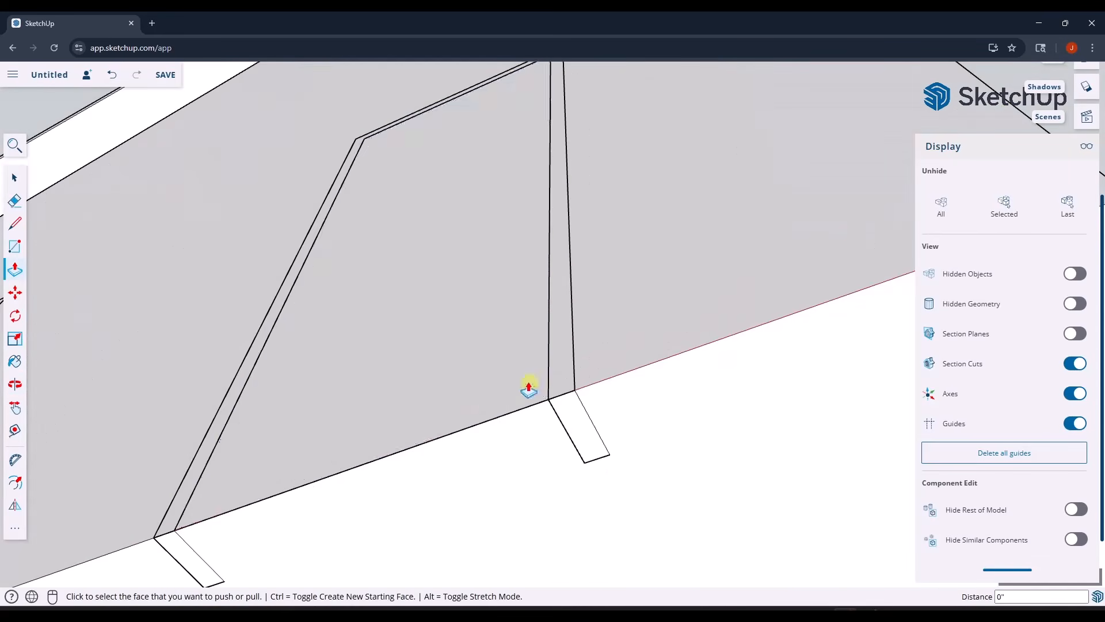
{"action": "left_click", "coordinate": [506, 394]}
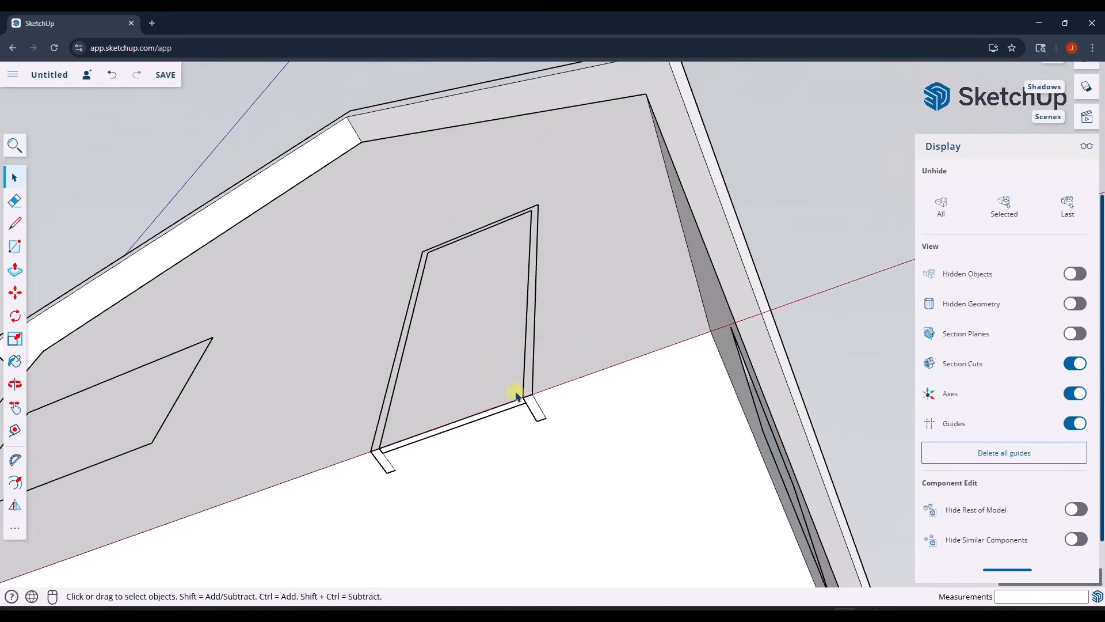
Select all of the door slab's geometry and make it a group.
{"action": "mouse_move", "coordinate": [512, 389]}
{"action": "middle_mouse_down"}
{"action": "mouse_move", "coordinate": [515, 282]}
{"action": "mouse_move", "coordinate": [511, 409]}
{"action": "middle_mouse_up"}
{"action": "left_click", "coordinate": [506, 390]}
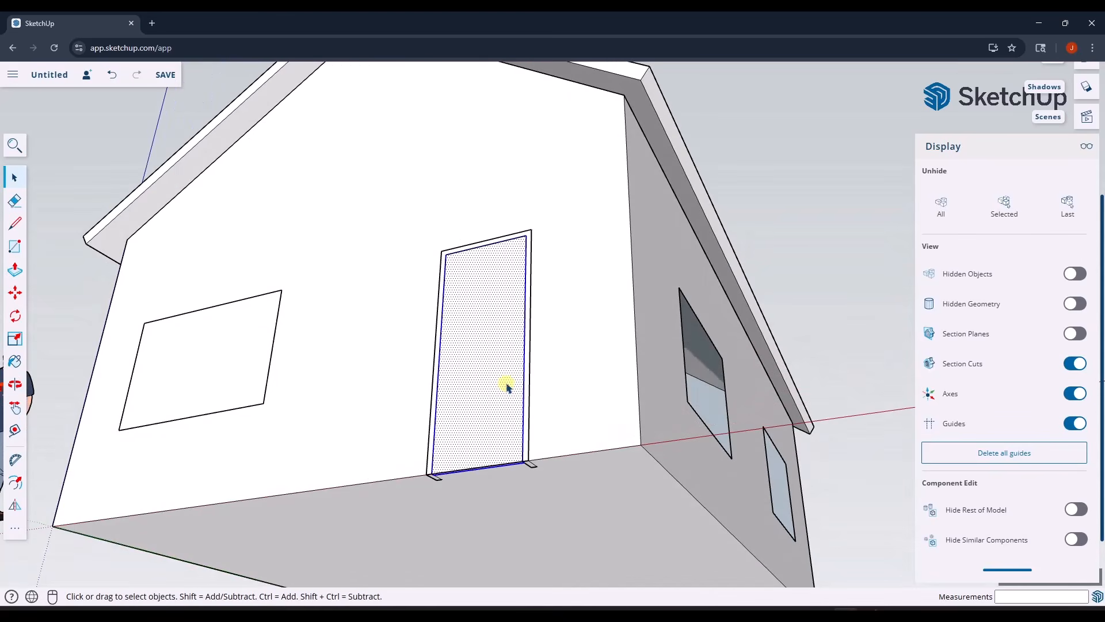
{"action": "middle_click_drag", "start_coordinate": [567, 333], "coordinate": [597, 340]}
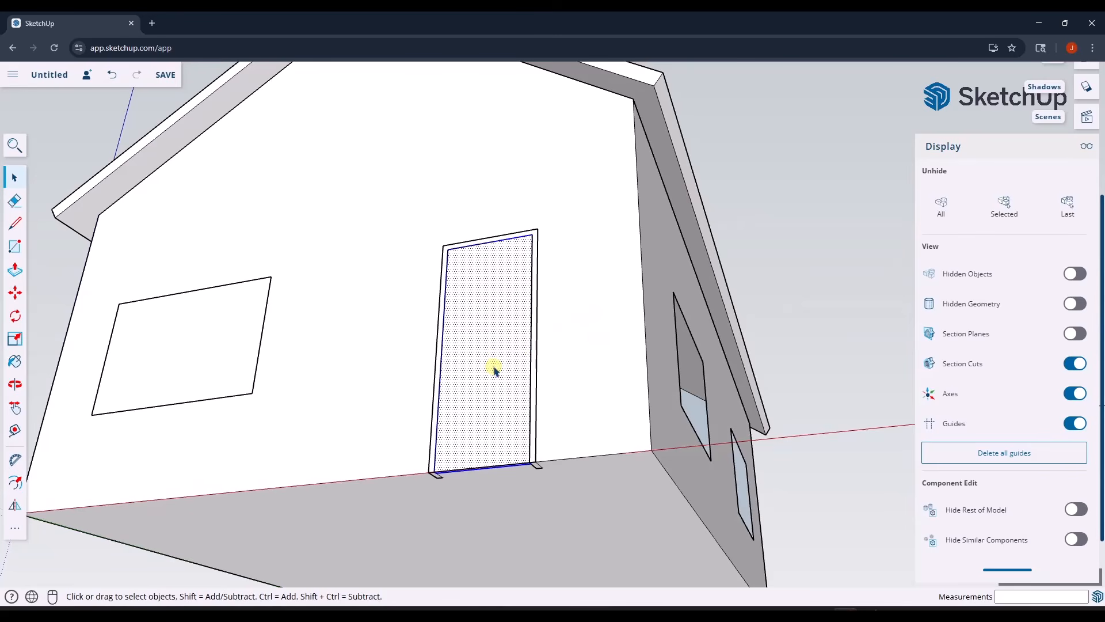
{"action": "right_click", "coordinate": [493, 323]}
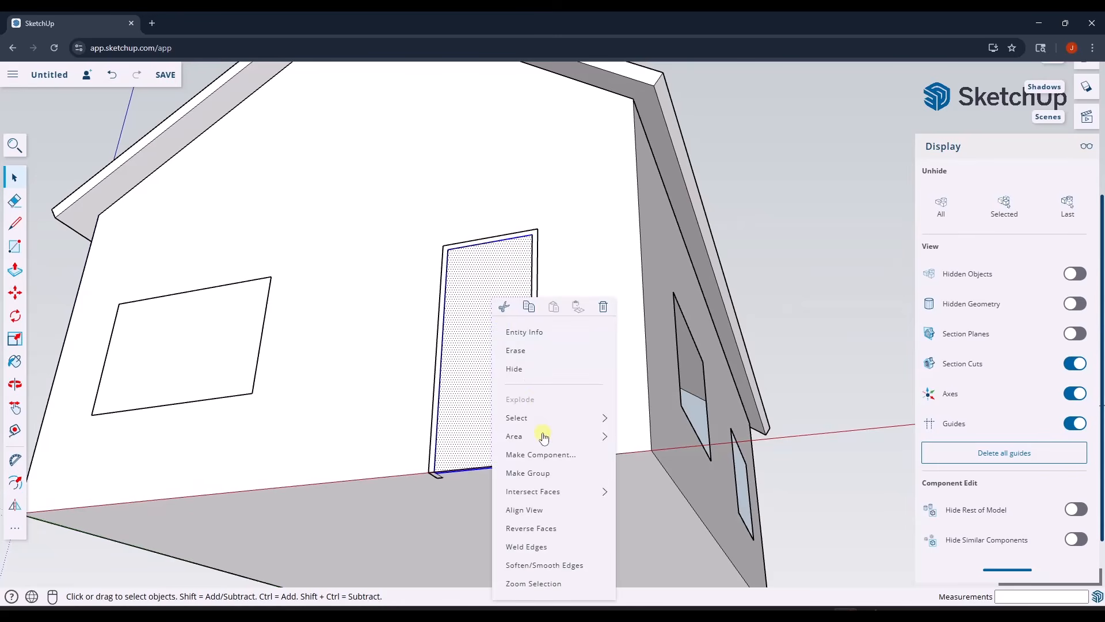
{"action": "left_click", "coordinate": [548, 472]}
Group the door slab together with the door frame.
{"action": "middle_click_drag", "start_coordinate": [554, 476], "coordinate": [535, 425]}
{"action": "right_click", "coordinate": [535, 424]}
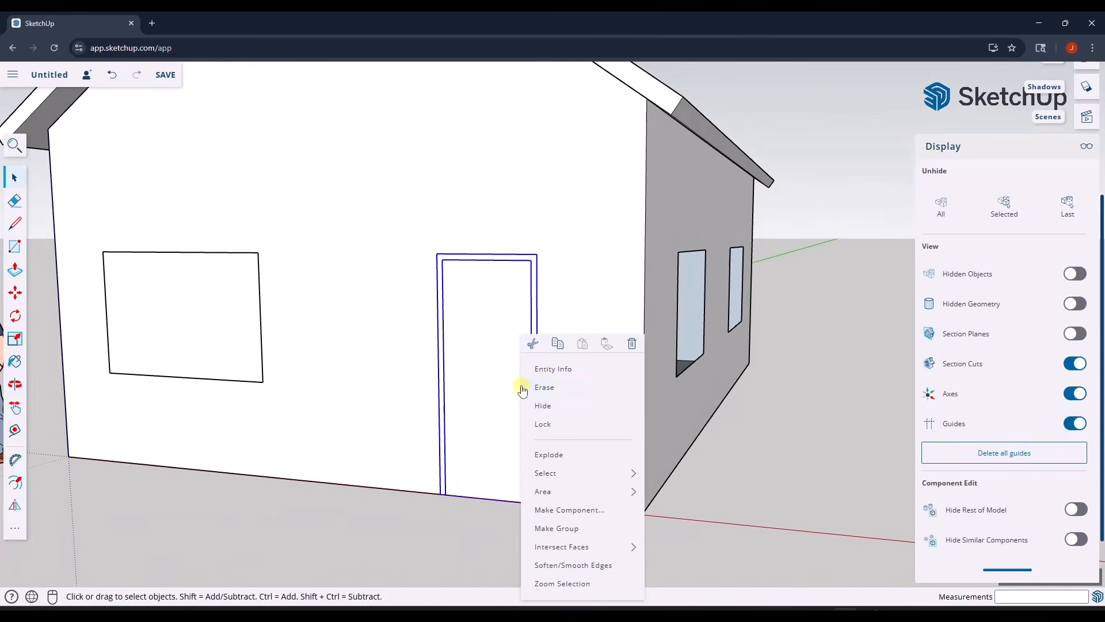
{"action": "left_click", "coordinate": [567, 534]}
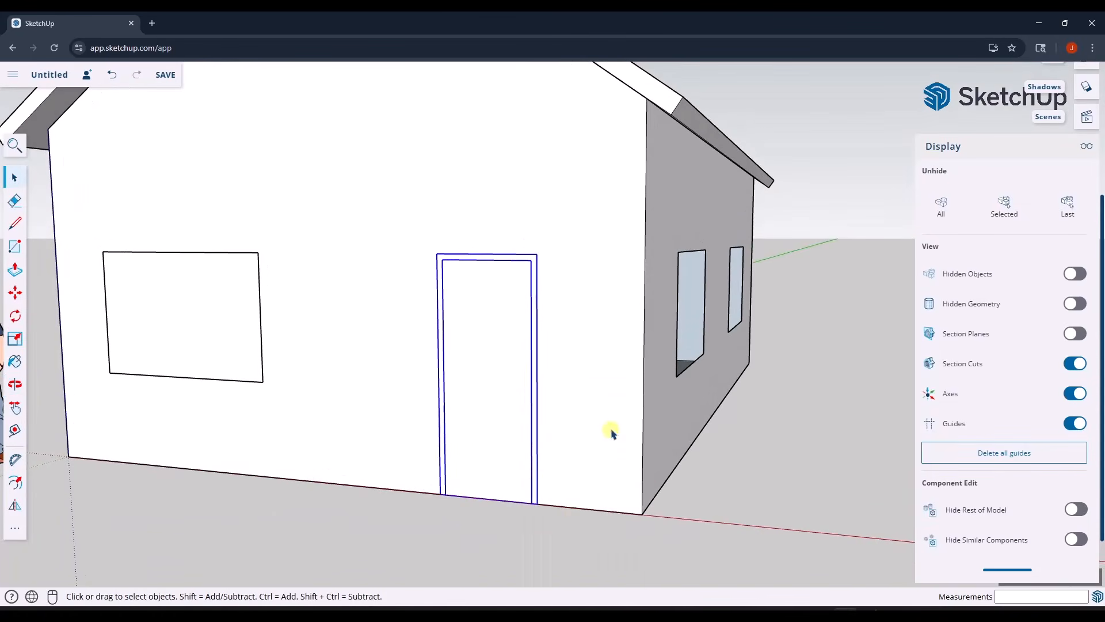
{"action": "scroll", "coordinate": [669, 414], "scroll_direction": "down", "scroll_amount": 5}
{"action": "middle_click_drag", "start_coordinate": [668, 414], "coordinate": [623, 432]}
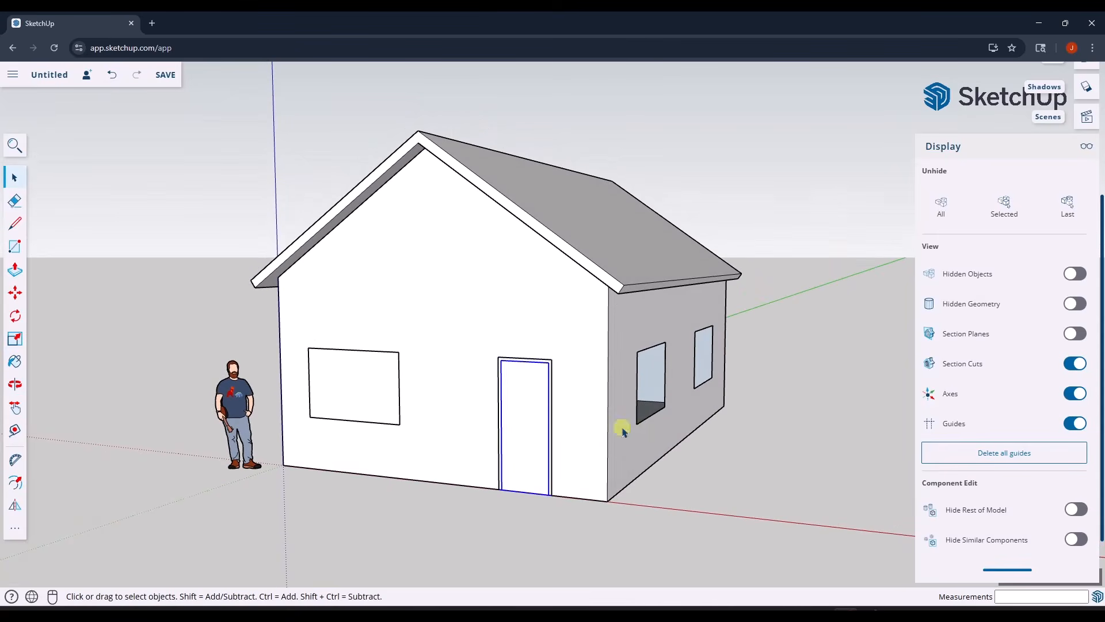
Try moving the combined door group away from its opening and undo the move.
{"action": "key", "text": "m"}
{"action": "left_click", "coordinate": [534, 403]}
{"action": "left_click", "coordinate": [748, 415]}
{"action": "middle_click_drag", "start_coordinate": [748, 416], "coordinate": [686, 403]}
{"action": "key", "text": "m"}
{"action": "key", "text": "ctrl+z"}
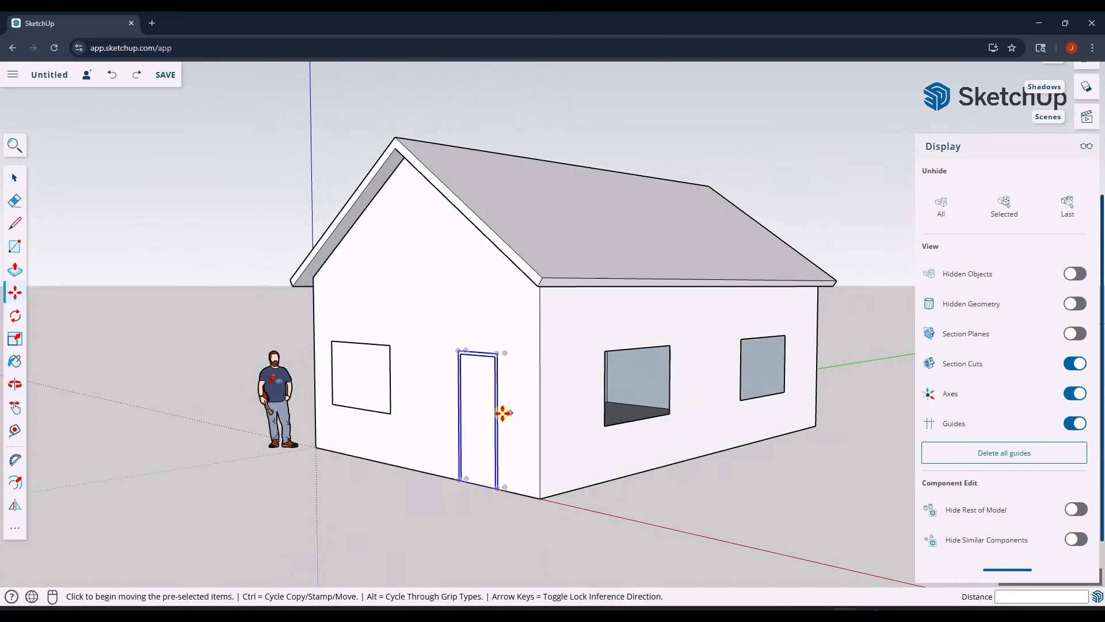
Offset the front window rectangle 2" inward and delete the inner face to leave the frame outline.
{"action": "middle_click_drag", "start_coordinate": [502, 413], "coordinate": [395, 413]}
{"action": "scroll", "coordinate": [316, 365], "scroll_direction": "up", "scroll_amount": 6}
{"action": "key", "text": "space"}
{"action": "left_click", "coordinate": [355, 373]}
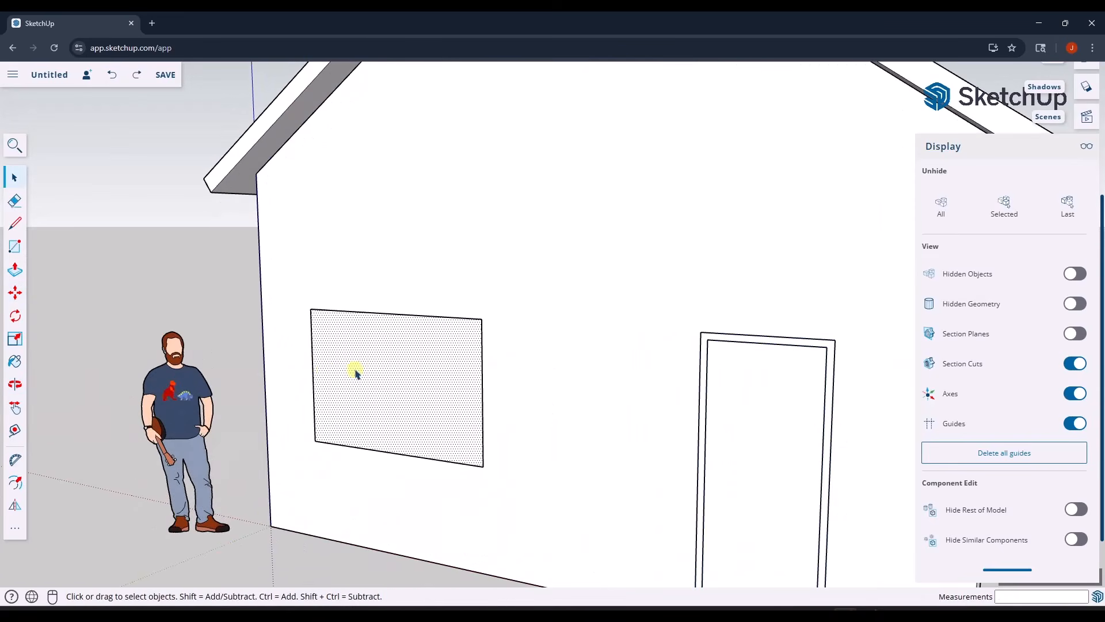
{"action": "key", "text": "f"}
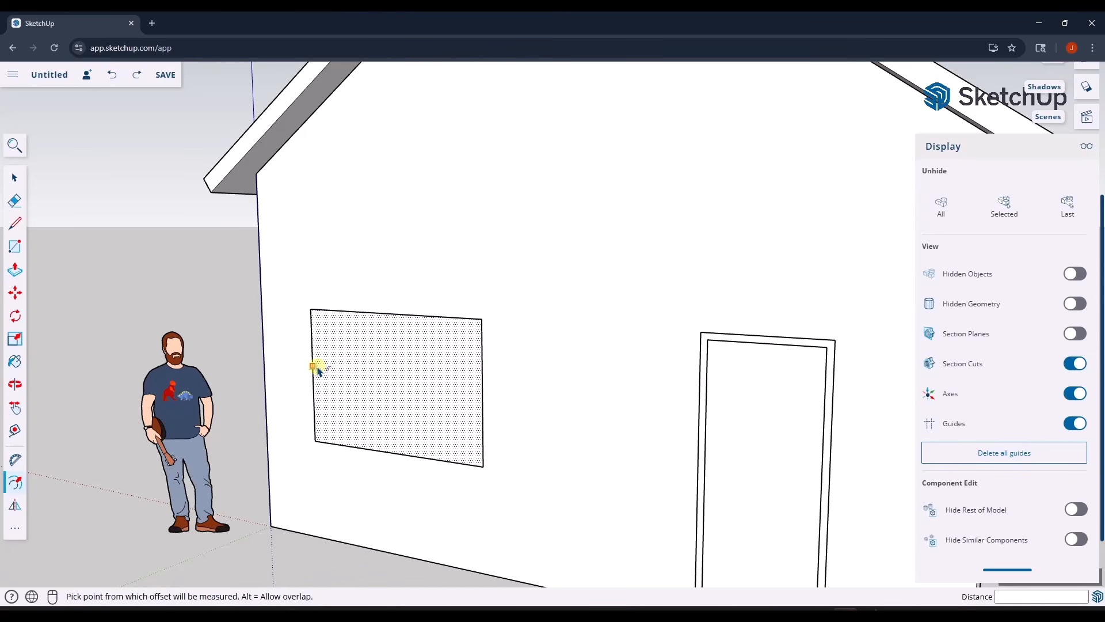
{"action": "left_click", "coordinate": [314, 366]}
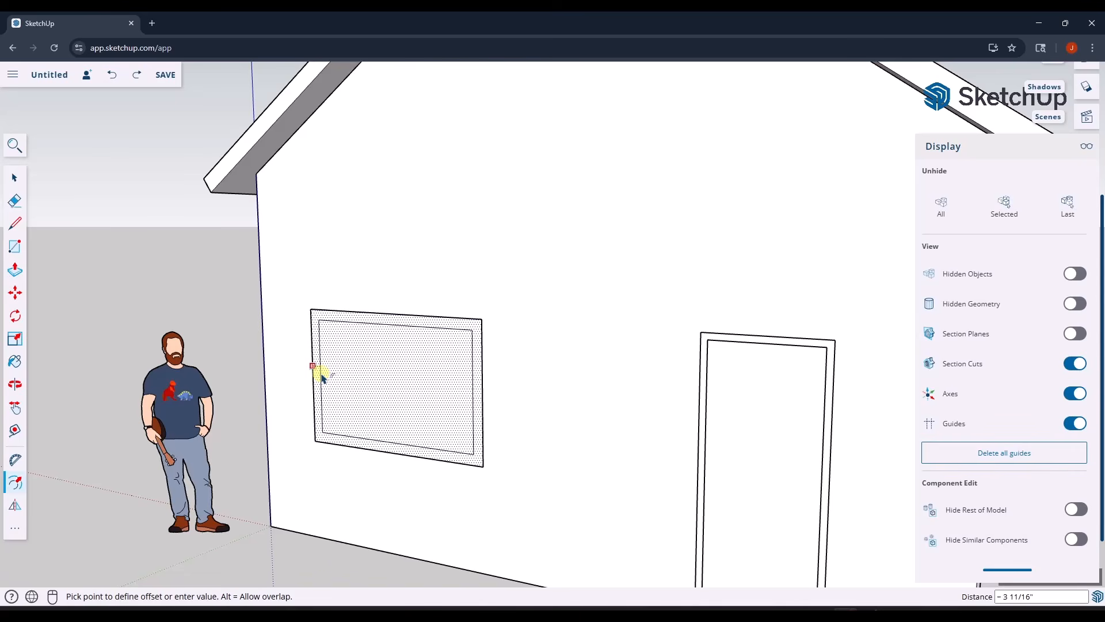
{"action": "type", "text": "2"}
{"action": "key", "text": "Return"}
{"action": "key", "text": "space"}
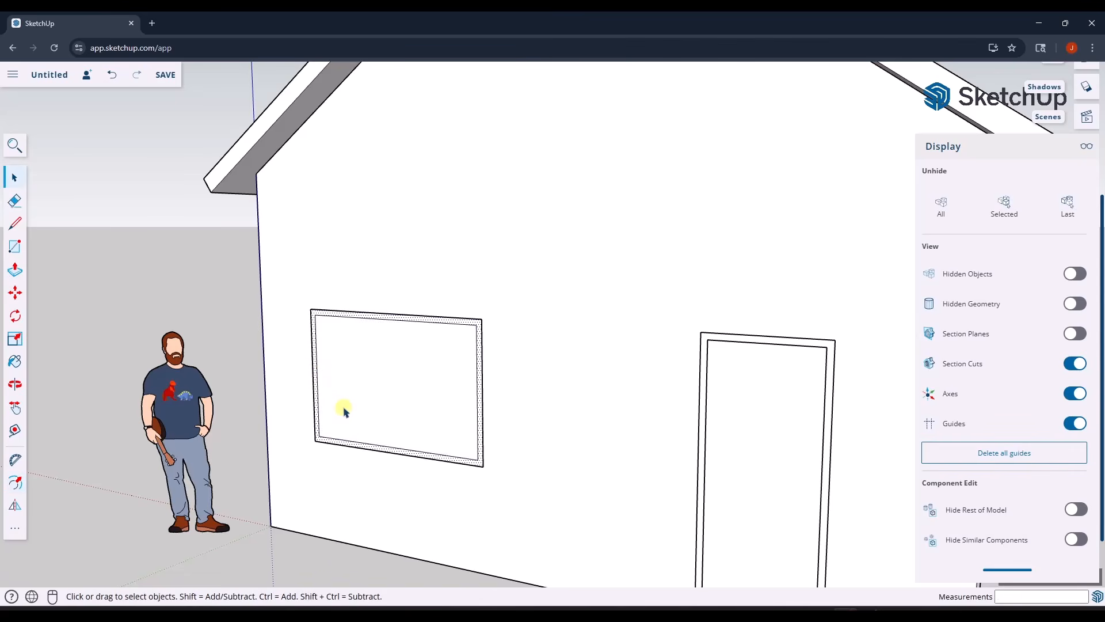
{"action": "left_click", "coordinate": [380, 418]}
{"action": "key", "text": "Delete"}
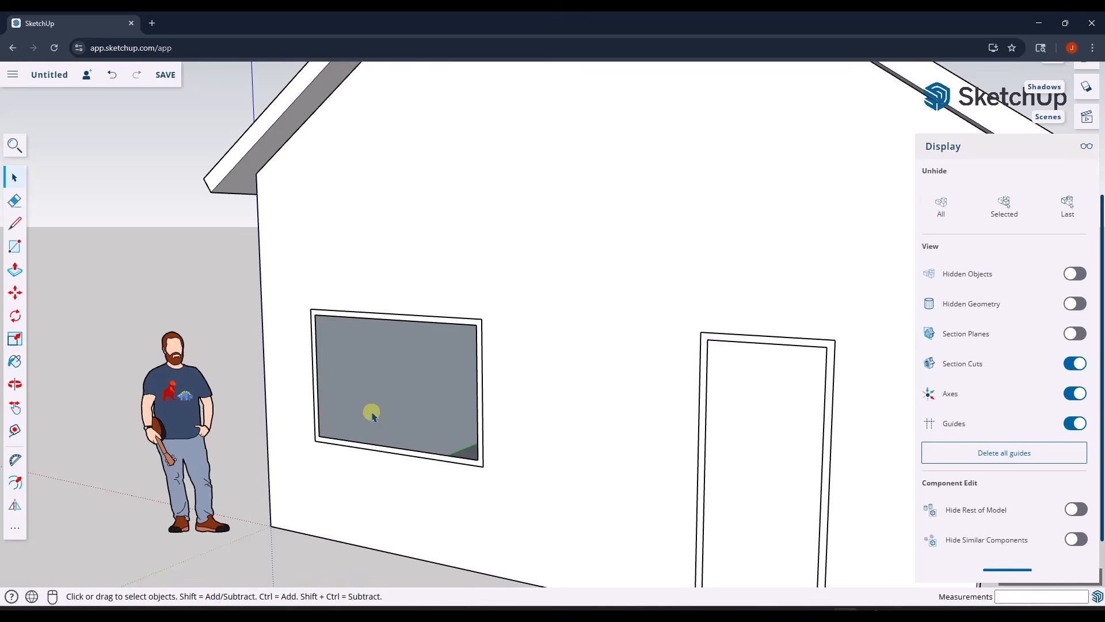
Push/Pull the front window frame face to a depth of 6.5".
{"action": "key", "text": "p"}
{"action": "left_click", "coordinate": [317, 413]}
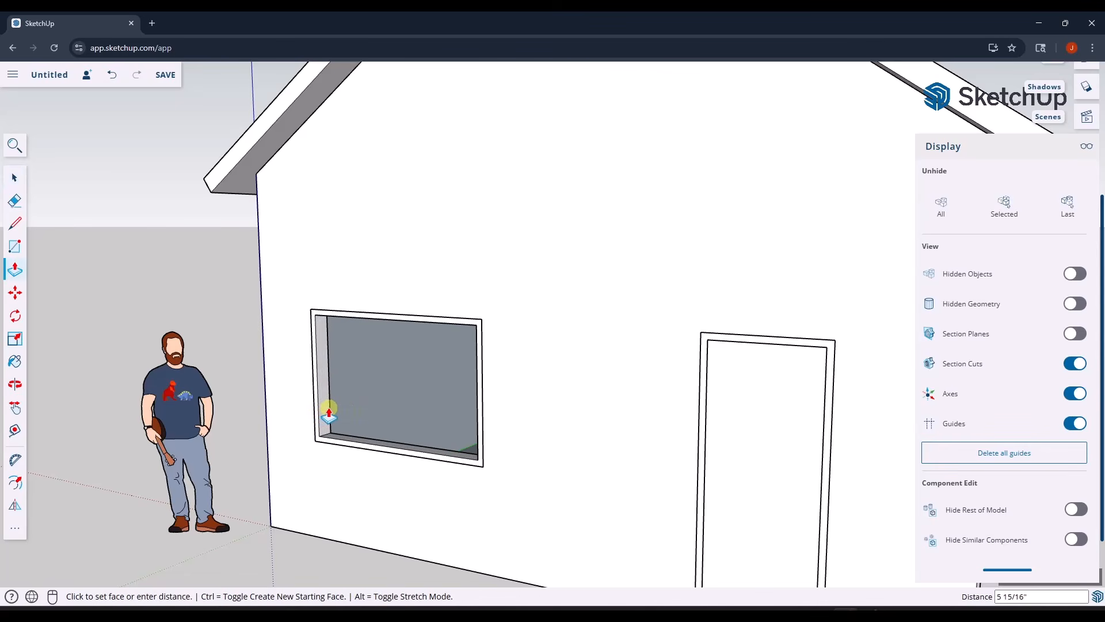
{"action": "type", "text": "6.5"}
{"action": "key", "text": "Return"}
{"action": "key", "text": "space"}
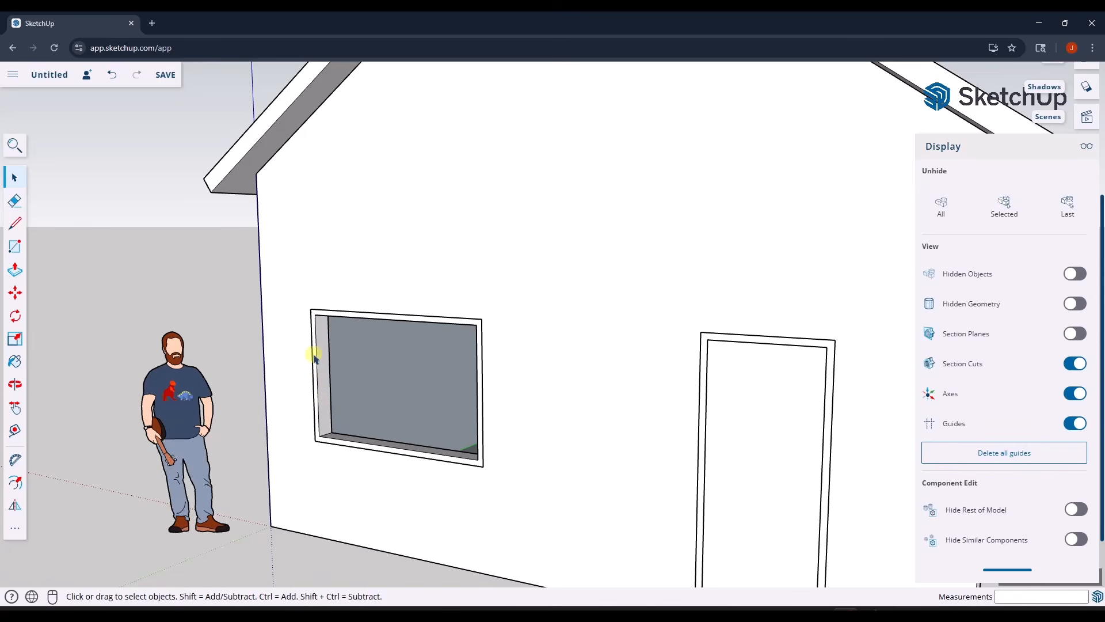
Select all of the window frame's geometry and make it a group.
{"action": "left_click_drag", "start_coordinate": [283, 269], "coordinate": [569, 506]}
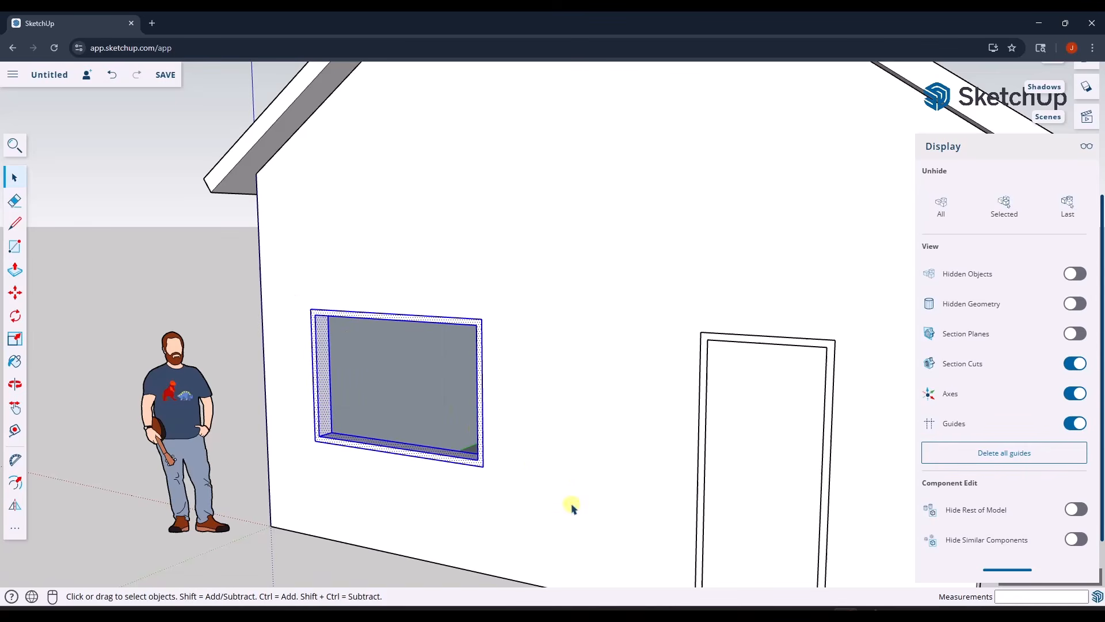
{"action": "right_click", "coordinate": [482, 402]}
{"action": "left_click", "coordinate": [530, 491]}
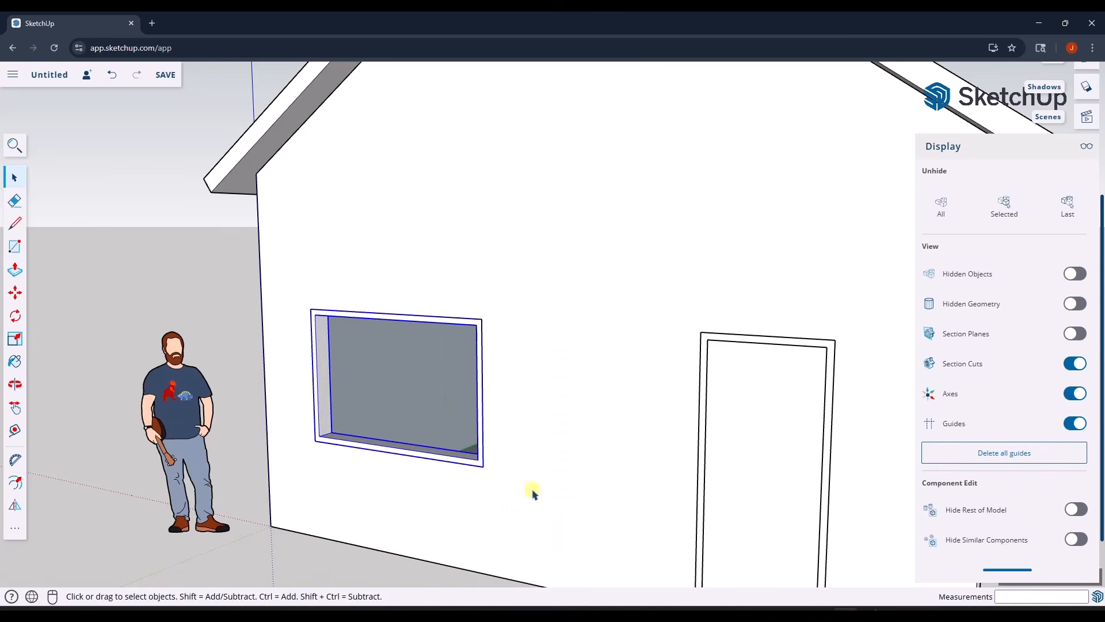
Draw a glass pane rectangle of about 5' 8" by 3' 8" inside the window frame, midway through its depth.
{"action": "scroll", "coordinate": [331, 429], "scroll_direction": "up", "scroll_amount": 3}
{"action": "scroll", "coordinate": [330, 428], "scroll_direction": "up", "scroll_amount": 3}
{"action": "key", "text": "r"}
{"action": "left_click", "coordinate": [317, 449]}
{"action": "scroll", "coordinate": [318, 447], "scroll_direction": "down", "scroll_amount": 3}
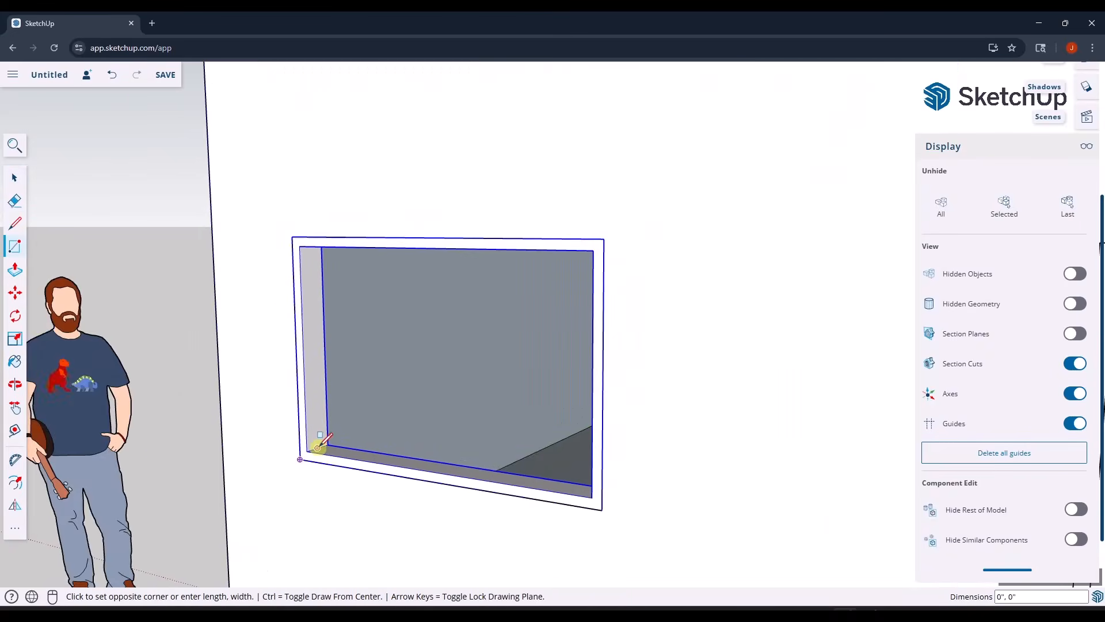
{"action": "middle_click_drag", "start_coordinate": [319, 446], "coordinate": [610, 328]}
{"action": "scroll", "coordinate": [639, 269], "scroll_direction": "up", "scroll_amount": 2}
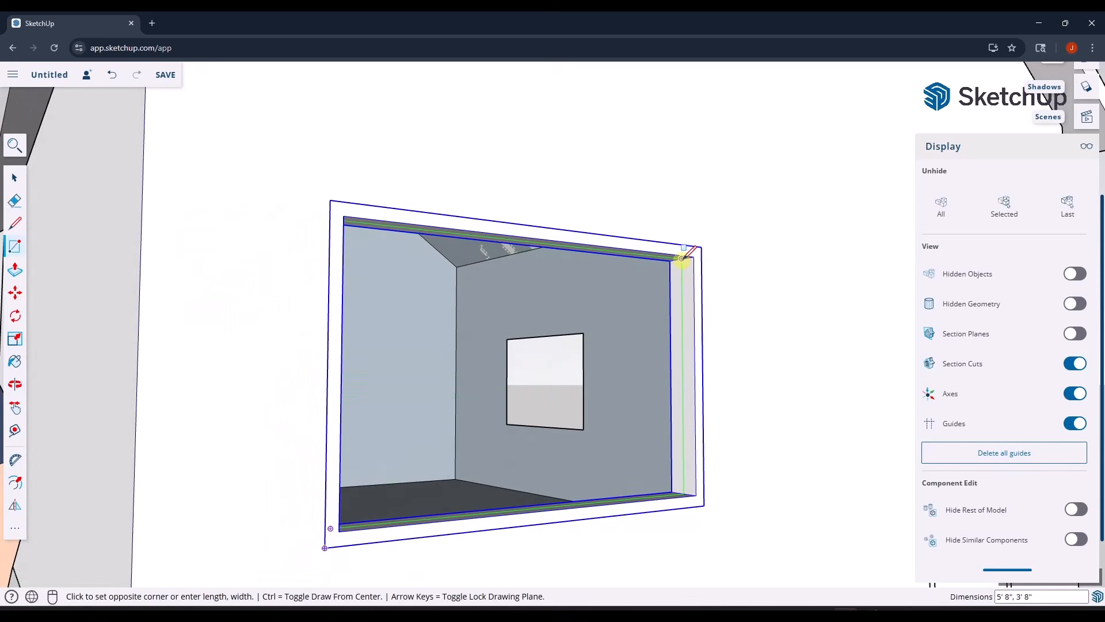
{"action": "left_click", "coordinate": [682, 259]}
{"action": "key", "text": "space"}
Make the glass pane a group and group it together with the window frame.
{"action": "left_click", "coordinate": [592, 345]}
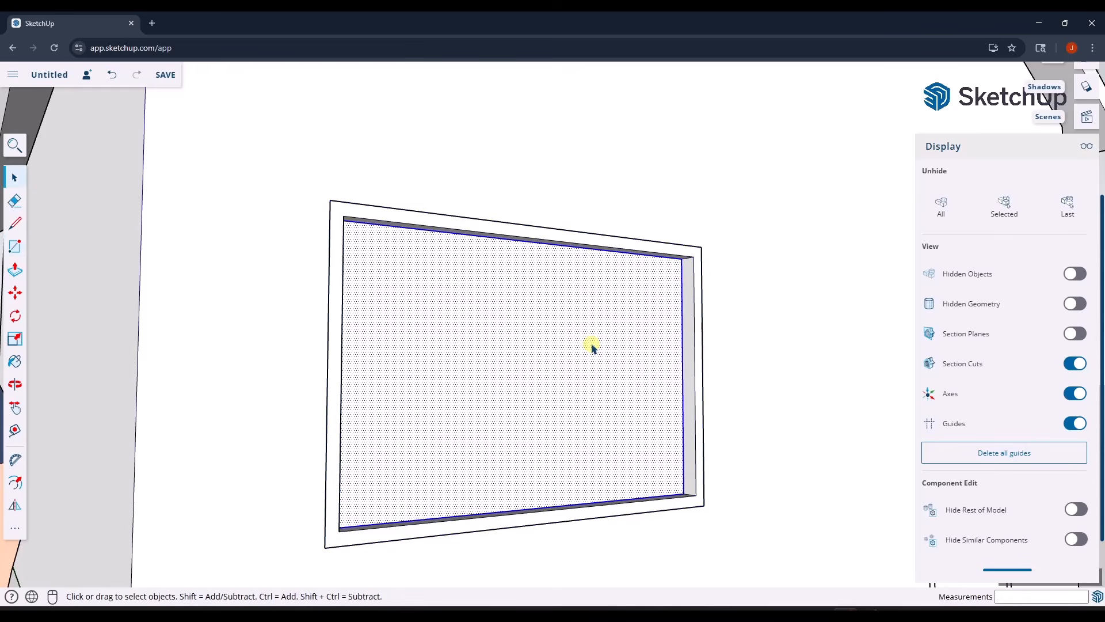
{"action": "right_click", "coordinate": [592, 345]}
{"action": "left_click", "coordinate": [636, 492]}
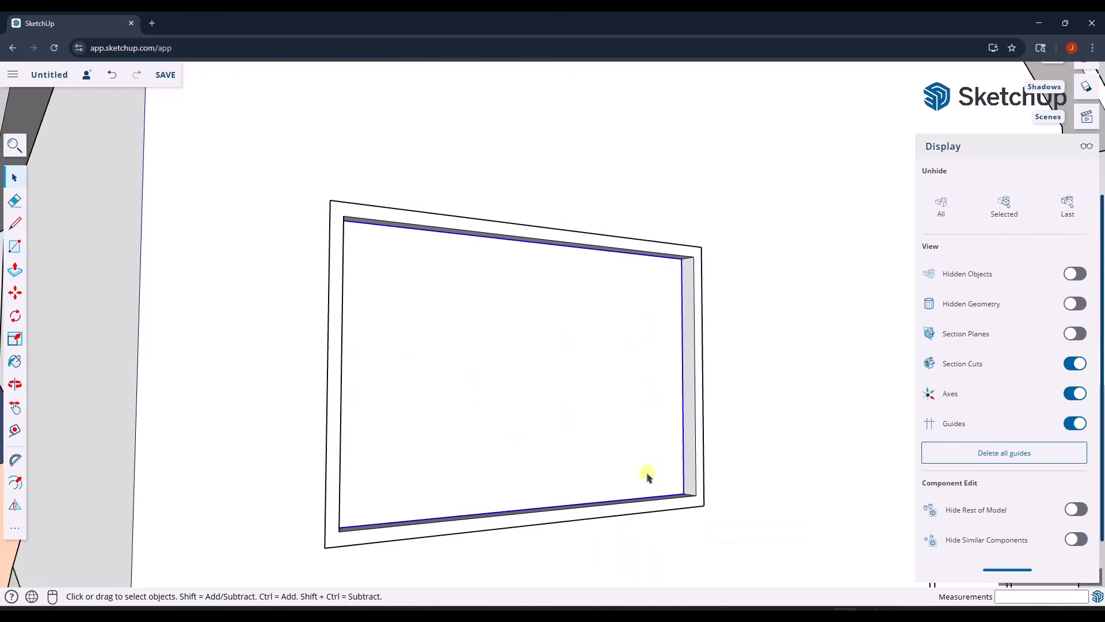
{"action": "right_click", "coordinate": [693, 373]}
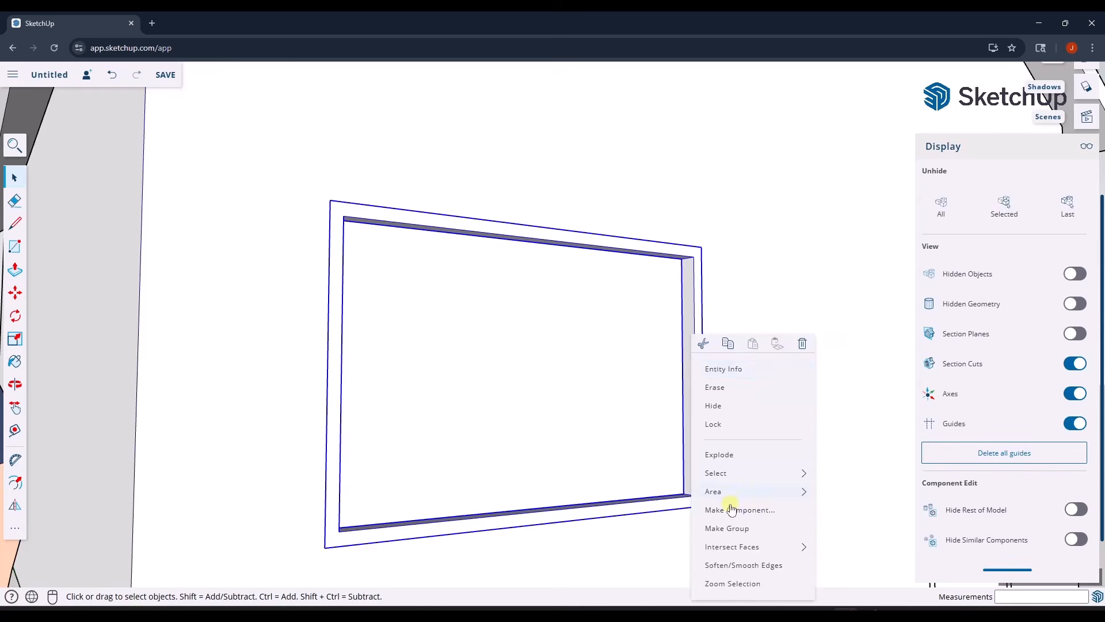
{"action": "left_click", "coordinate": [730, 528]}
{"action": "scroll", "coordinate": [602, 363], "scroll_direction": "down", "scroll_amount": 5}
{"action": "middle_click_drag", "start_coordinate": [585, 364], "coordinate": [297, 429]}
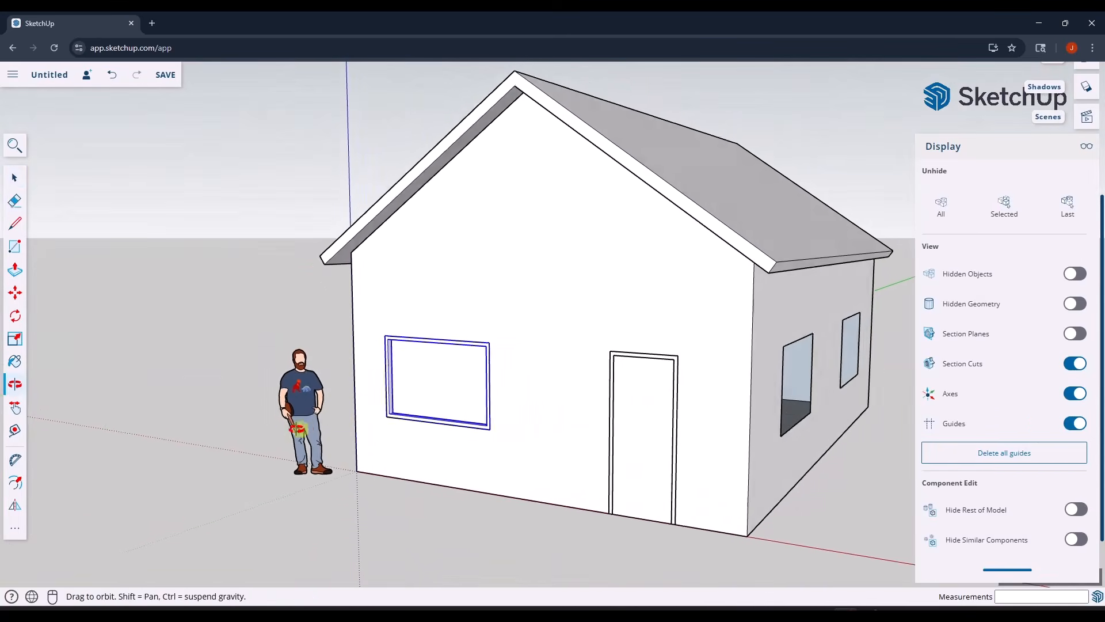
Convert the combined window group into a component with the definition name "Window".
{"action": "middle_click_drag", "start_coordinate": [575, 402], "coordinate": [491, 419]}
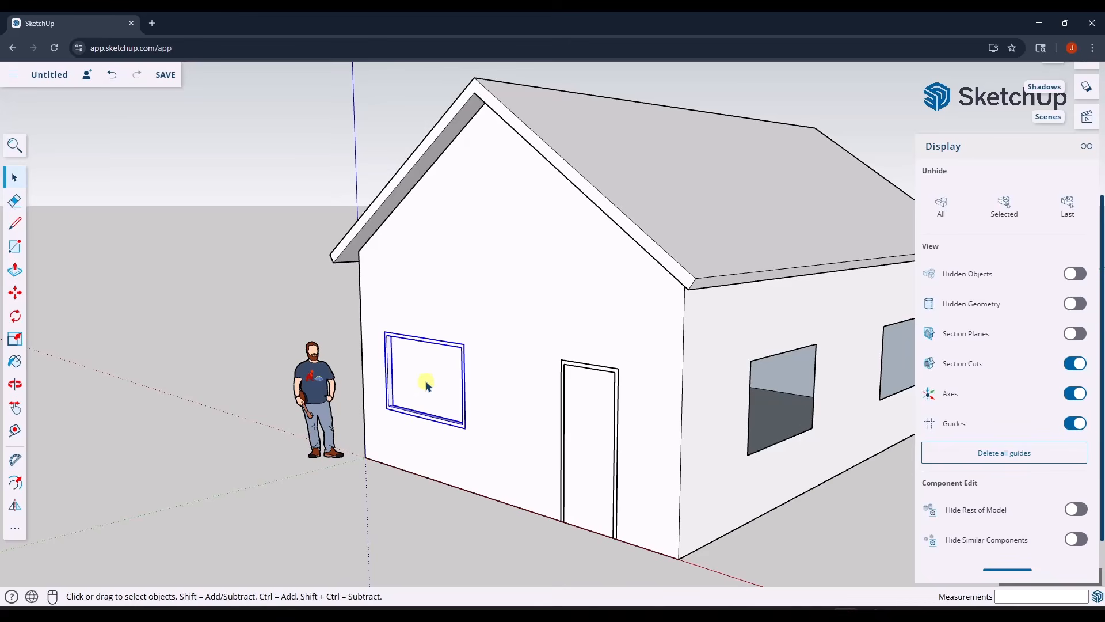
{"action": "right_click", "coordinate": [427, 385]}
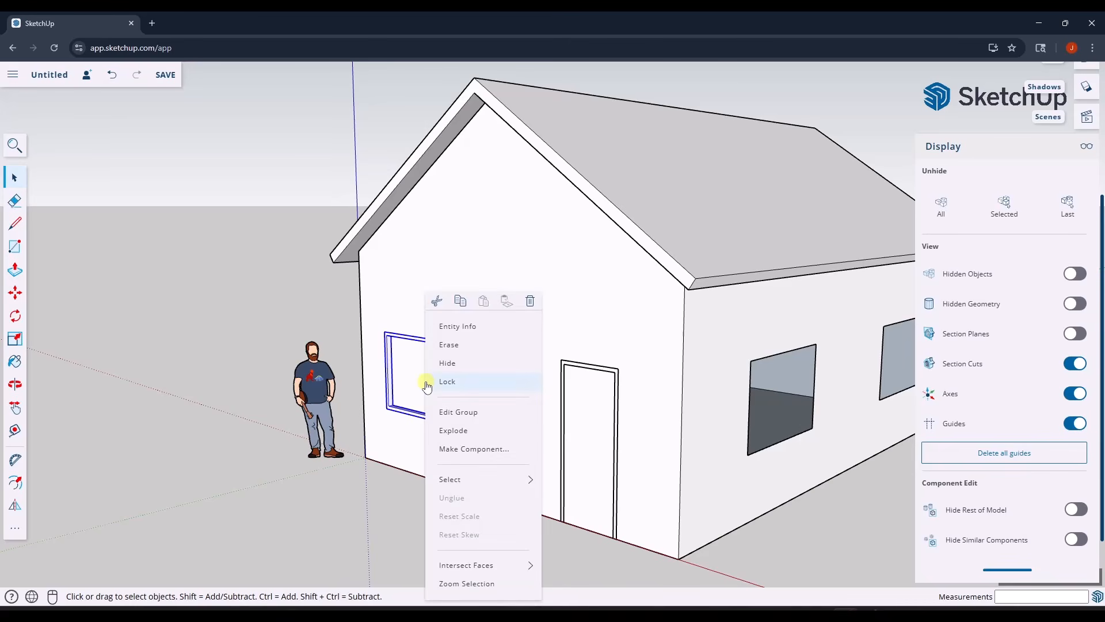
{"action": "left_click", "coordinate": [456, 450]}
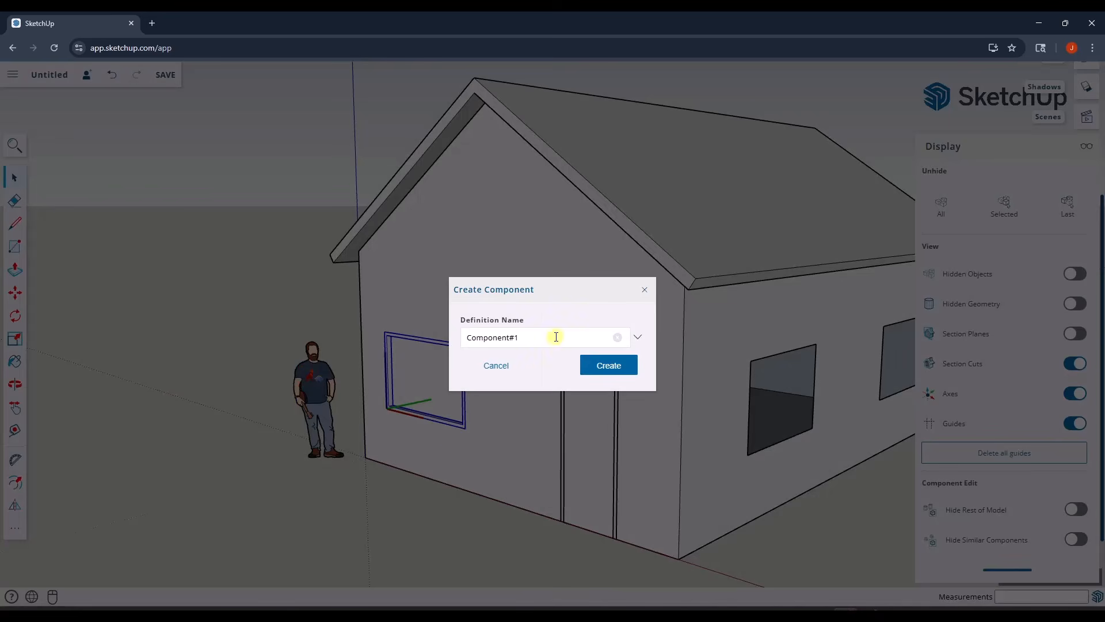
{"action": "left_click_drag", "start_coordinate": [556, 337], "coordinate": [464, 336]}
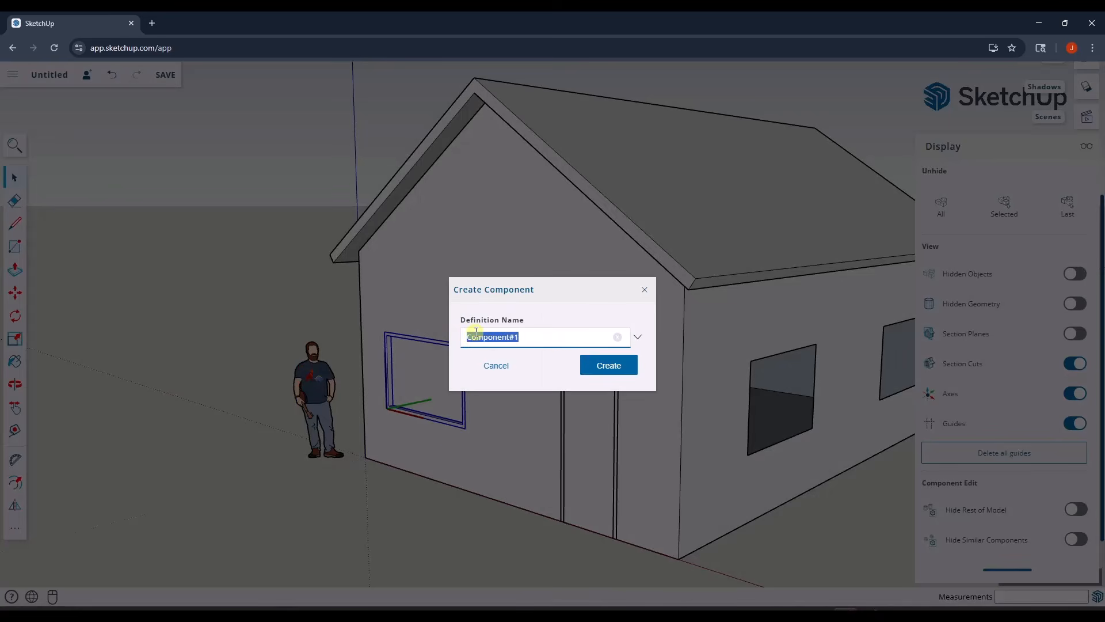
{"action": "type", "text": "Window"}
{"action": "left_click", "coordinate": [592, 365]}
{"action": "middle_click_drag", "start_coordinate": [554, 366], "coordinate": [502, 372]}
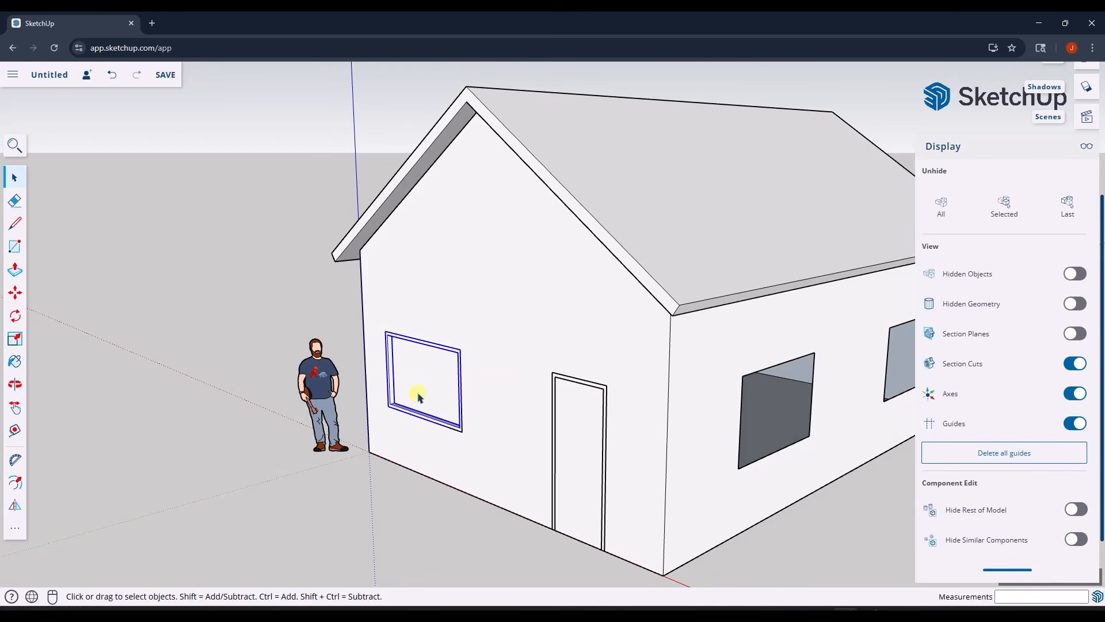
{"action": "middle_click_drag", "start_coordinate": [418, 397], "coordinate": [432, 387]}
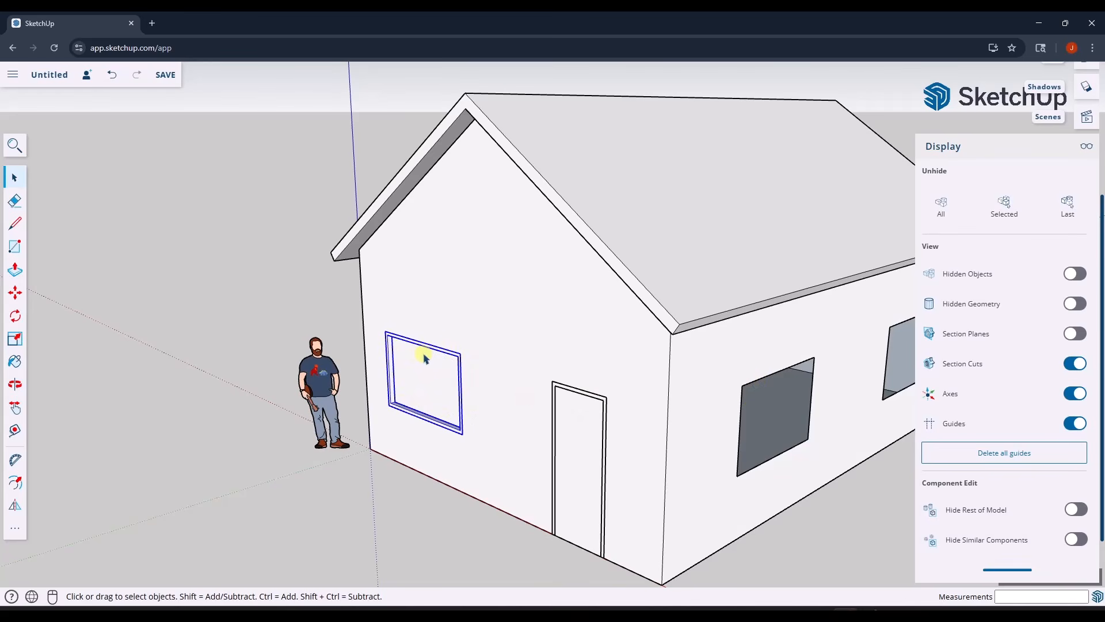
Copy the Window component from the gable wall to the near upper corner of the side wall's first opening.
{"action": "middle_click_drag", "start_coordinate": [440, 375], "coordinate": [445, 377]}
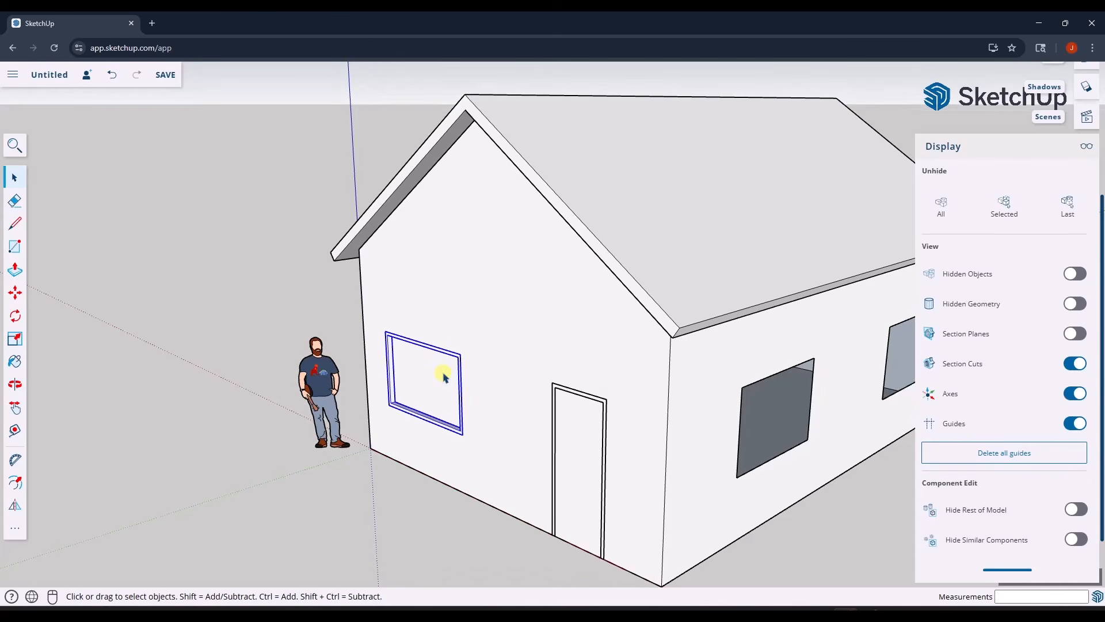
{"action": "key", "text": "m"}
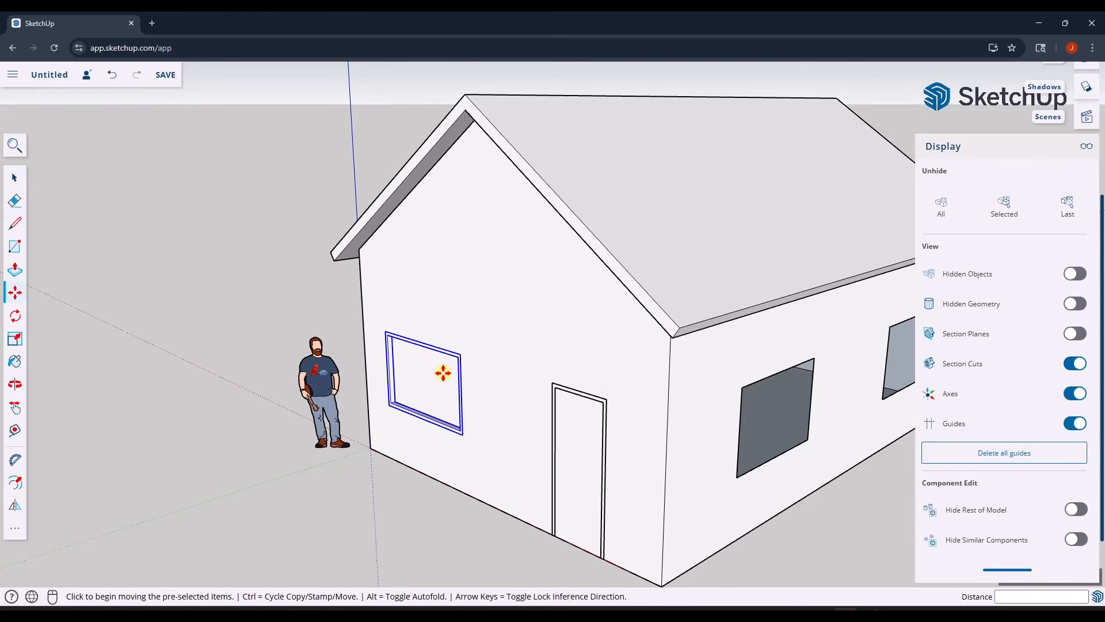
{"action": "left_click", "coordinate": [382, 333]}
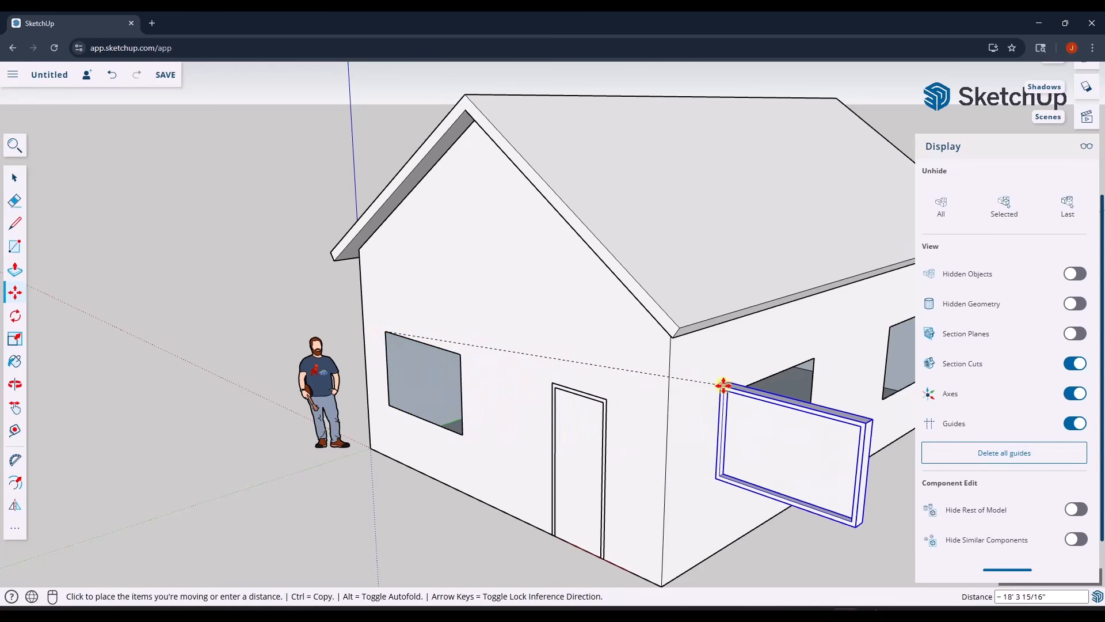
{"action": "key", "text": "ctrl"}
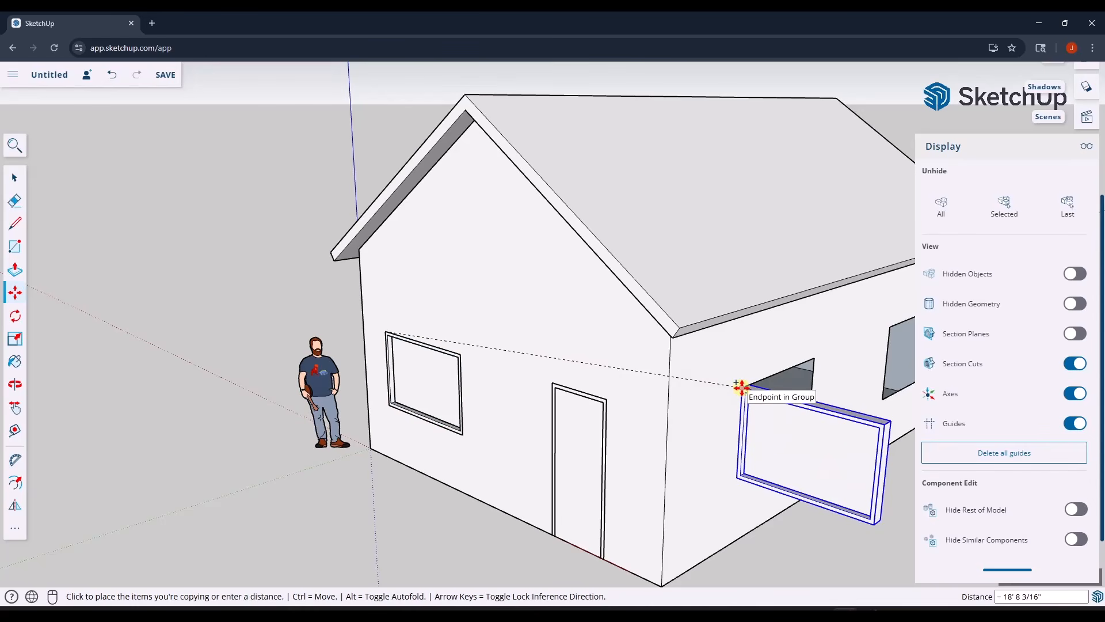
{"action": "left_click", "coordinate": [742, 388]}
Rotate the copied window 90 degrees about its upper corner so it sits in the side wall's first opening.
{"action": "scroll", "coordinate": [701, 375], "scroll_direction": "down", "scroll_amount": 3}
{"action": "middle_click_drag", "start_coordinate": [685, 393], "coordinate": [678, 433]}
{"action": "key", "text": "q"}
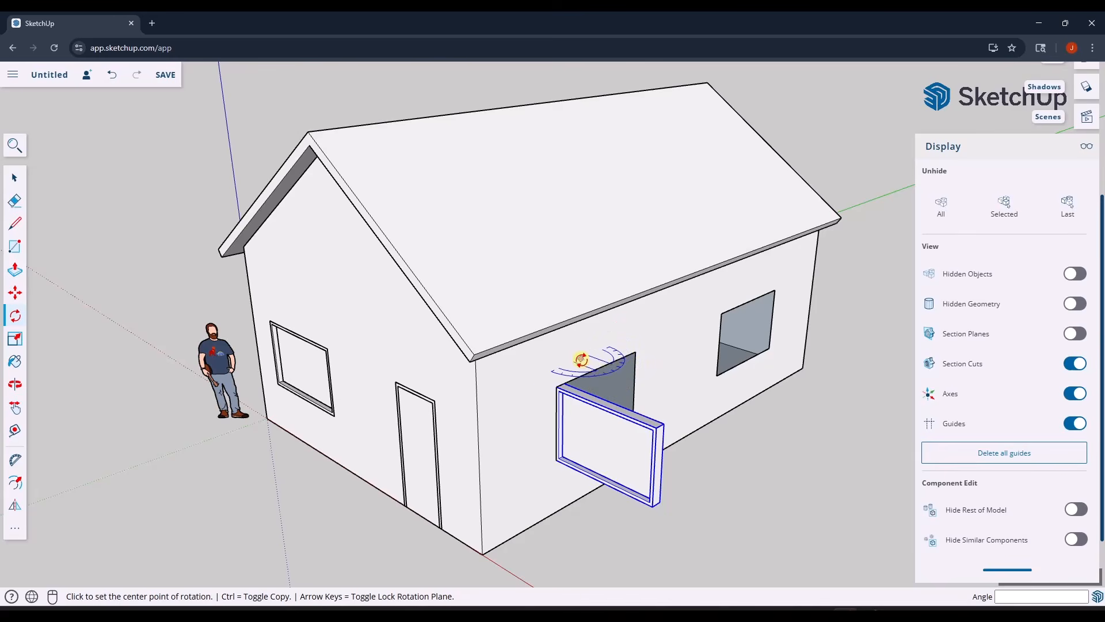
{"action": "left_click", "coordinate": [556, 386]}
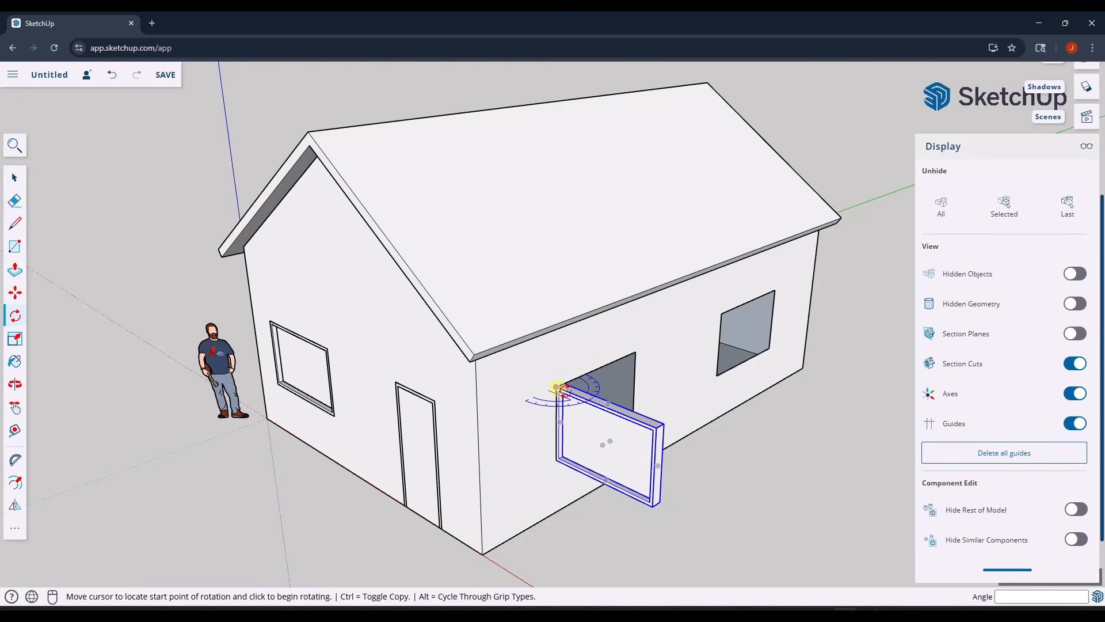
{"action": "left_click", "coordinate": [656, 428]}
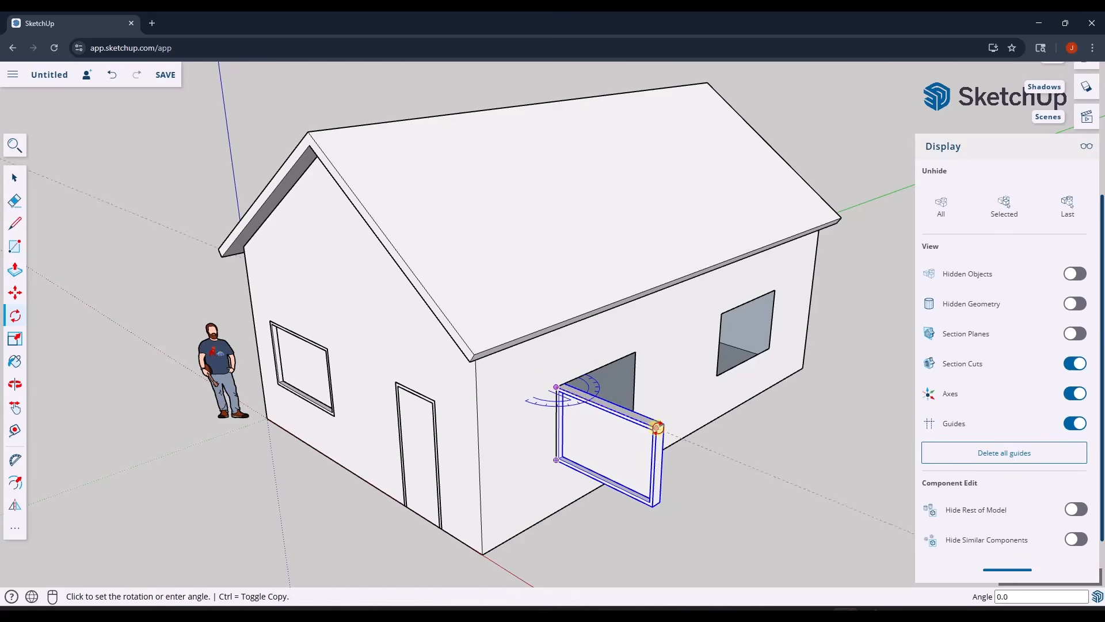
{"action": "left_click", "coordinate": [634, 350]}
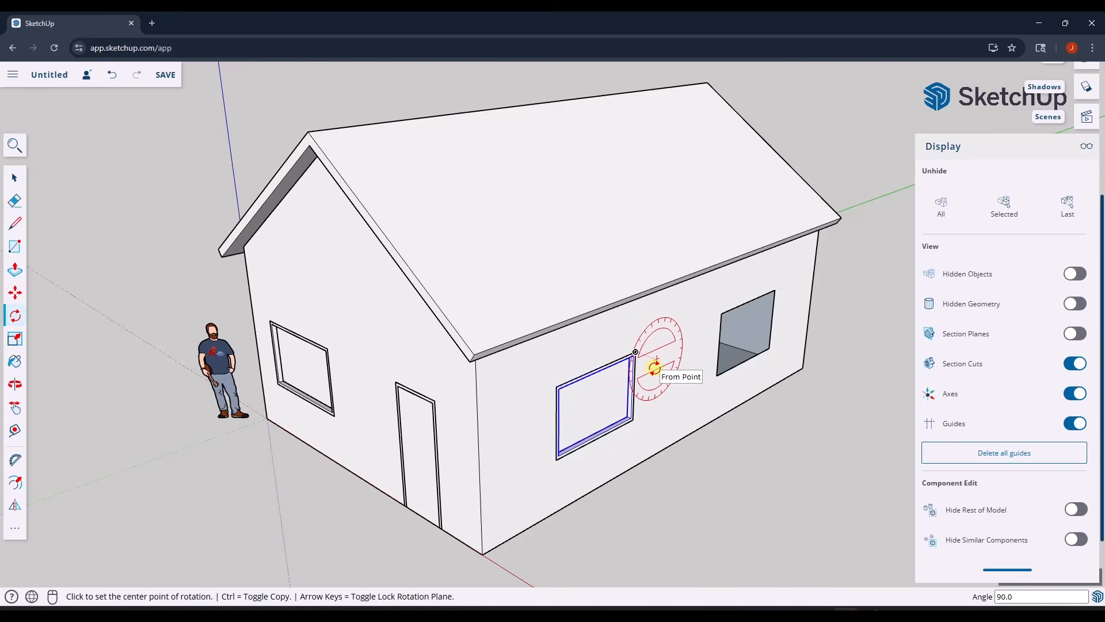
Copy the rotated window from its upper corner to the matching corner of the side wall's second opening.
{"action": "key", "text": "m"}
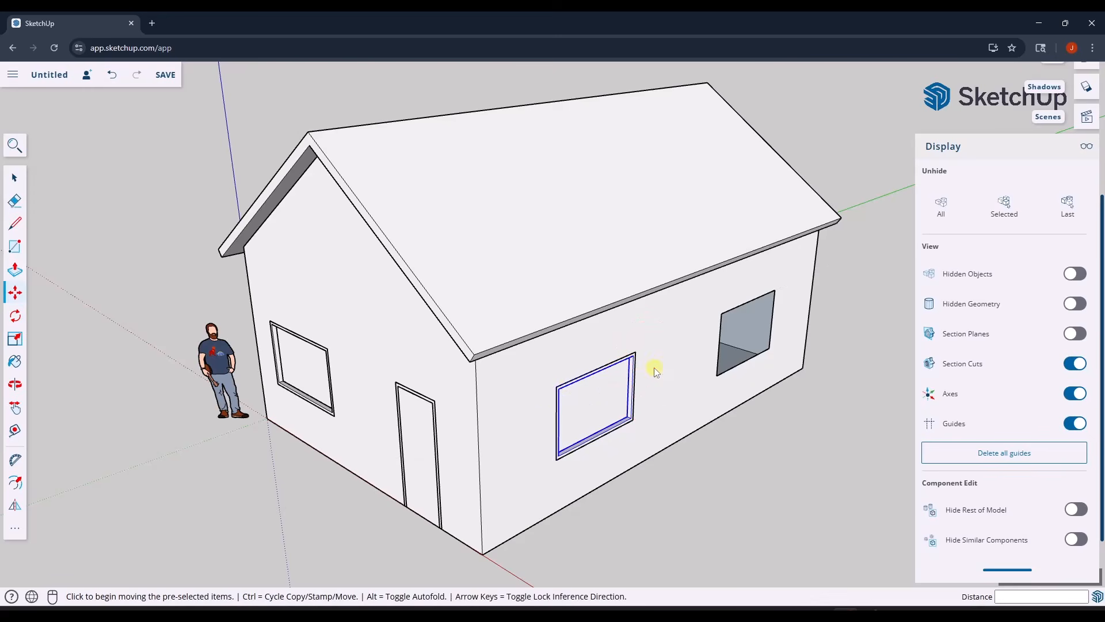
{"action": "key", "text": "ctrl"}
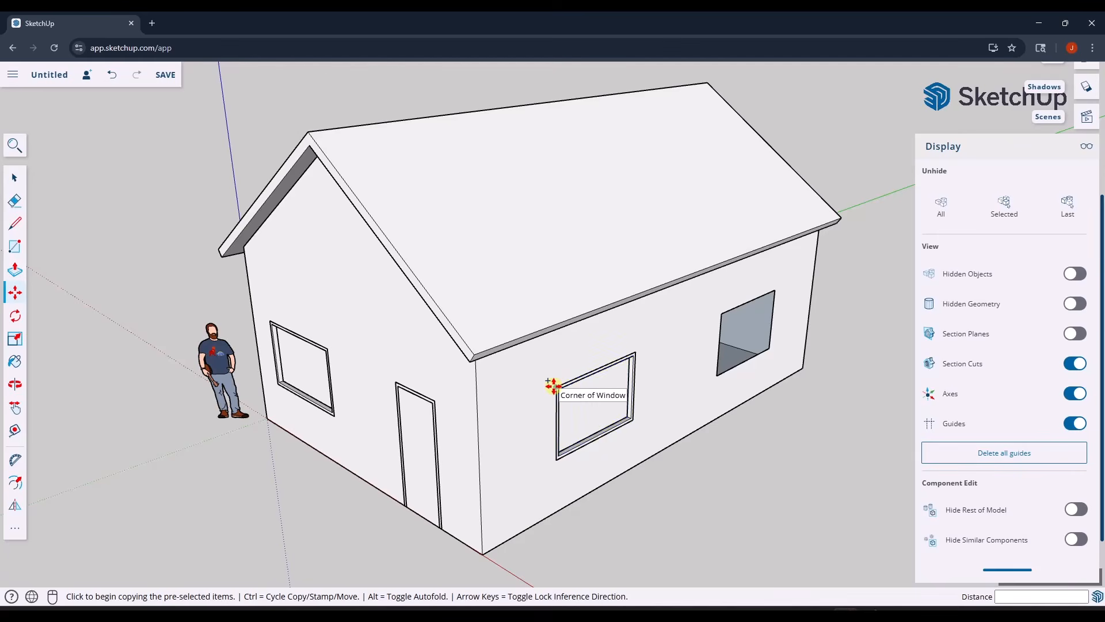
{"action": "left_click", "coordinate": [555, 387]}
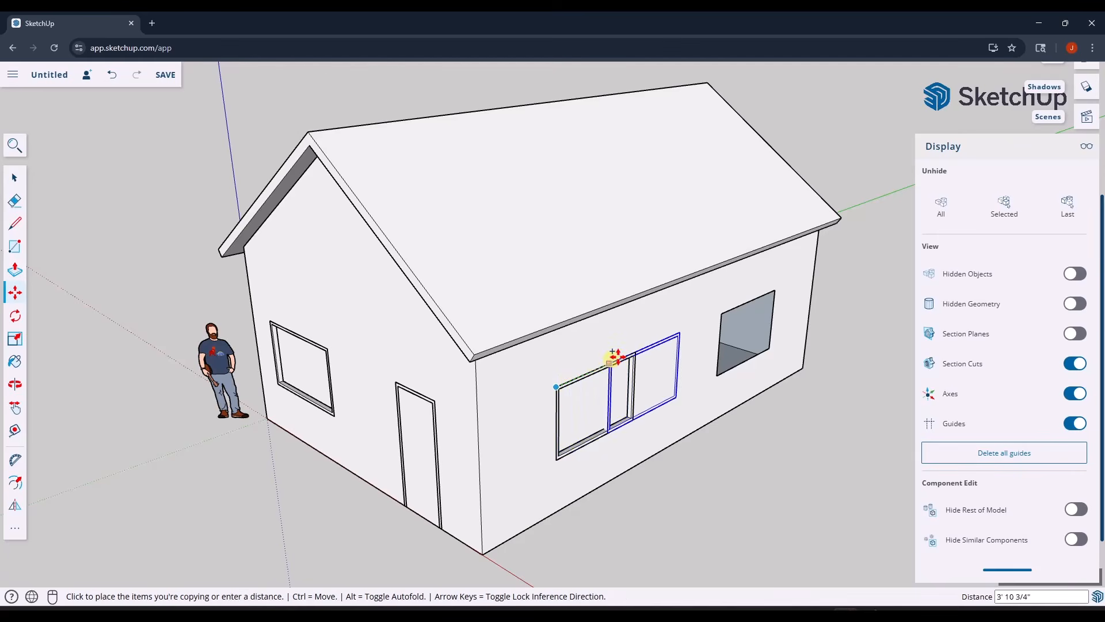
{"action": "left_click", "coordinate": [719, 313]}
{"action": "key", "text": "space"}
Inside the Window component, extrude the frame's front face 3/4" outward from the wall with Push/Pull.
{"action": "middle_click_drag", "start_coordinate": [643, 435], "coordinate": [670, 371]}
{"action": "scroll", "coordinate": [669, 372], "scroll_direction": "up", "scroll_amount": 3}
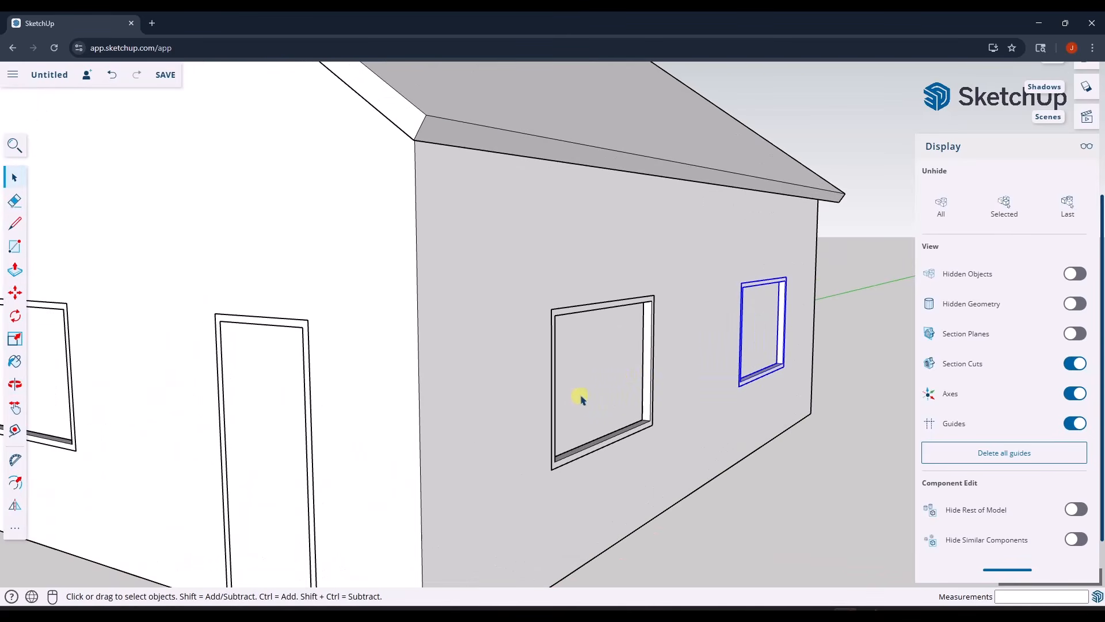
{"action": "double_click", "coordinate": [617, 383]}
{"action": "scroll", "coordinate": [617, 383], "scroll_direction": "up", "scroll_amount": 5}
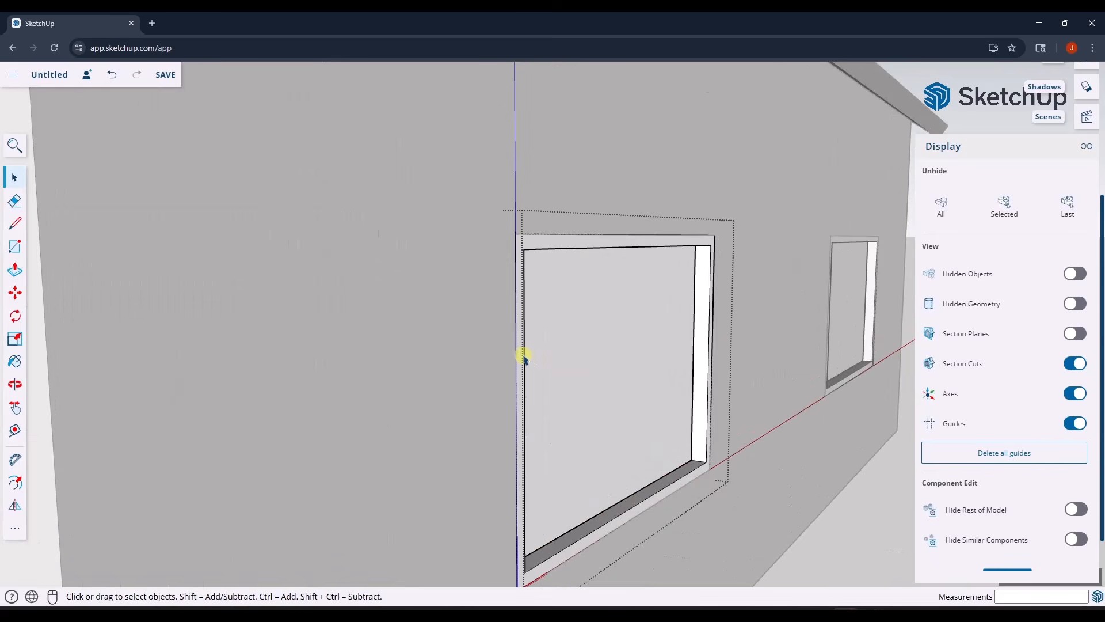
{"action": "double_click", "coordinate": [519, 355]}
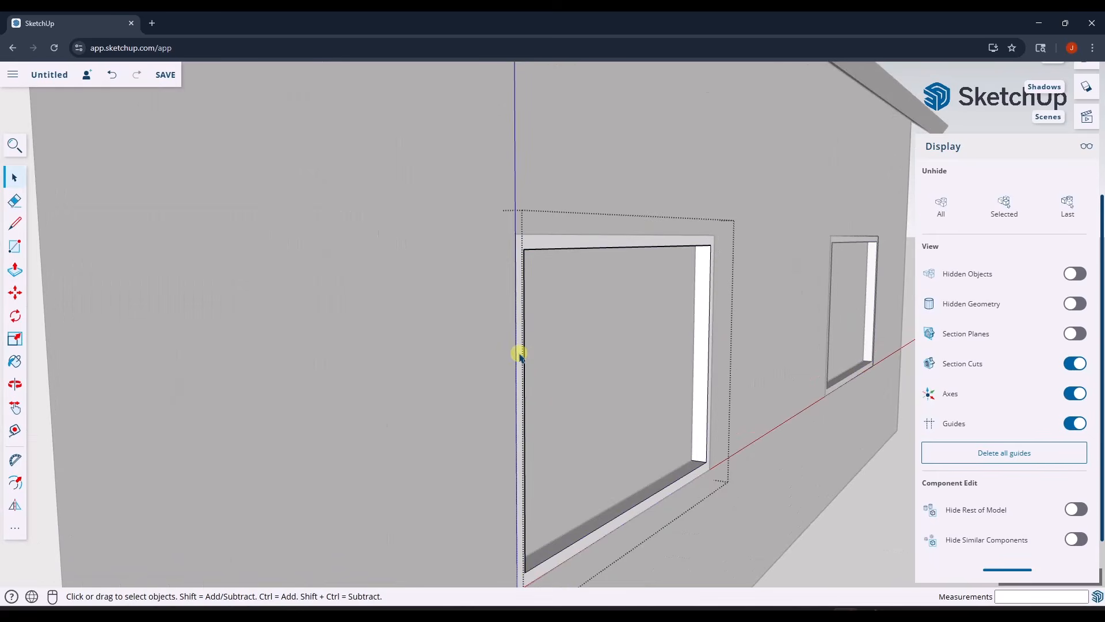
{"action": "key", "text": "p"}
{"action": "left_click", "coordinate": [516, 351]}
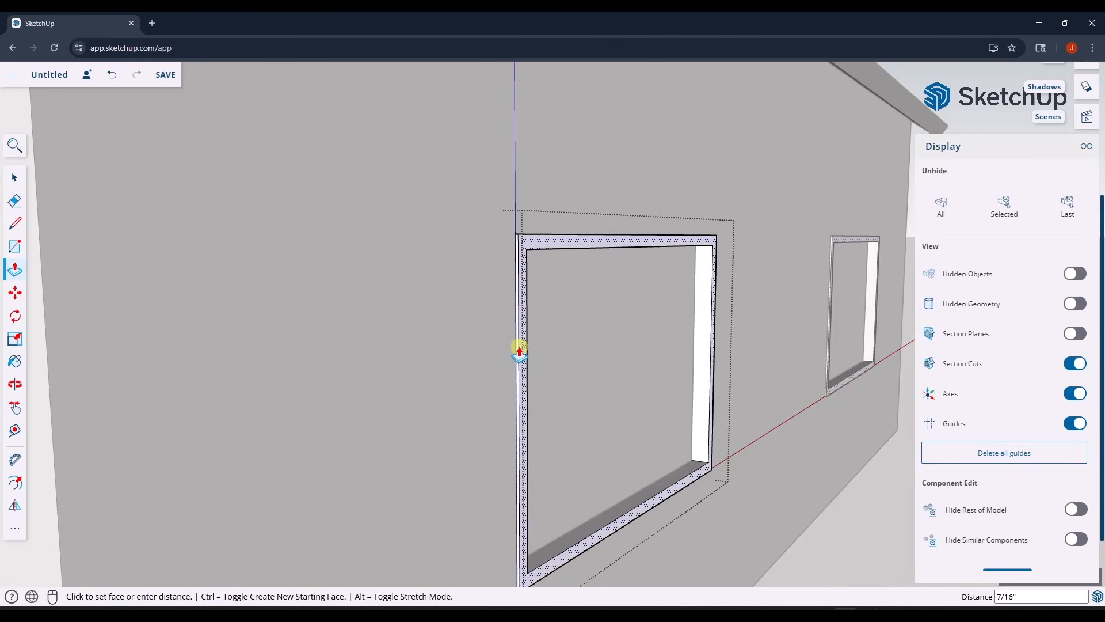
{"action": "scroll", "coordinate": [536, 358], "scroll_direction": "down", "scroll_amount": 5}
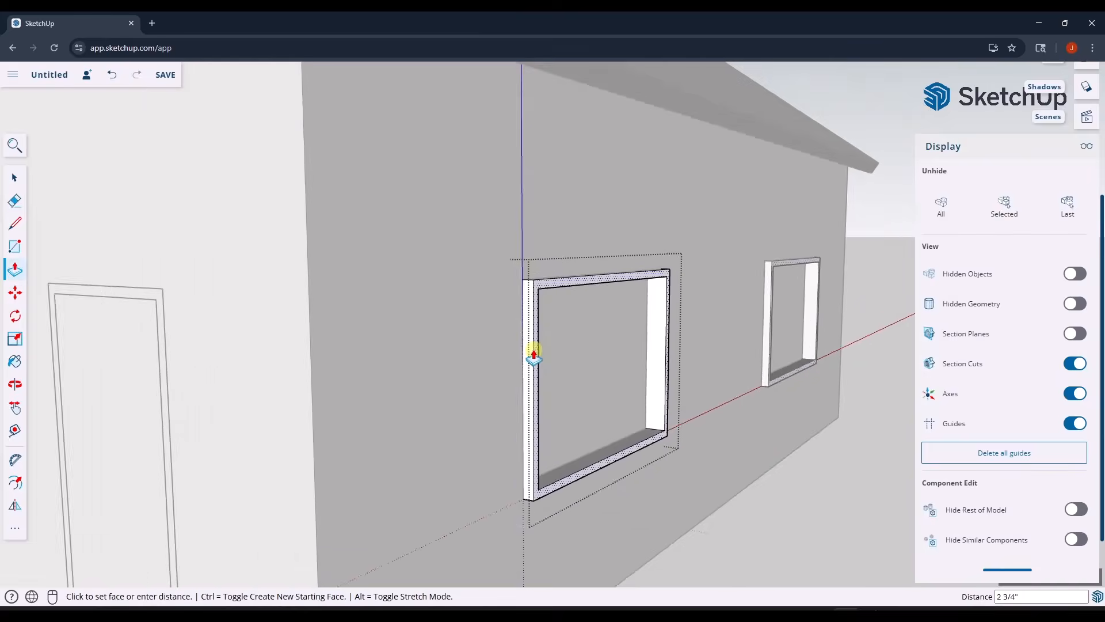
{"action": "scroll", "coordinate": [564, 367], "scroll_direction": "down", "scroll_amount": 4}
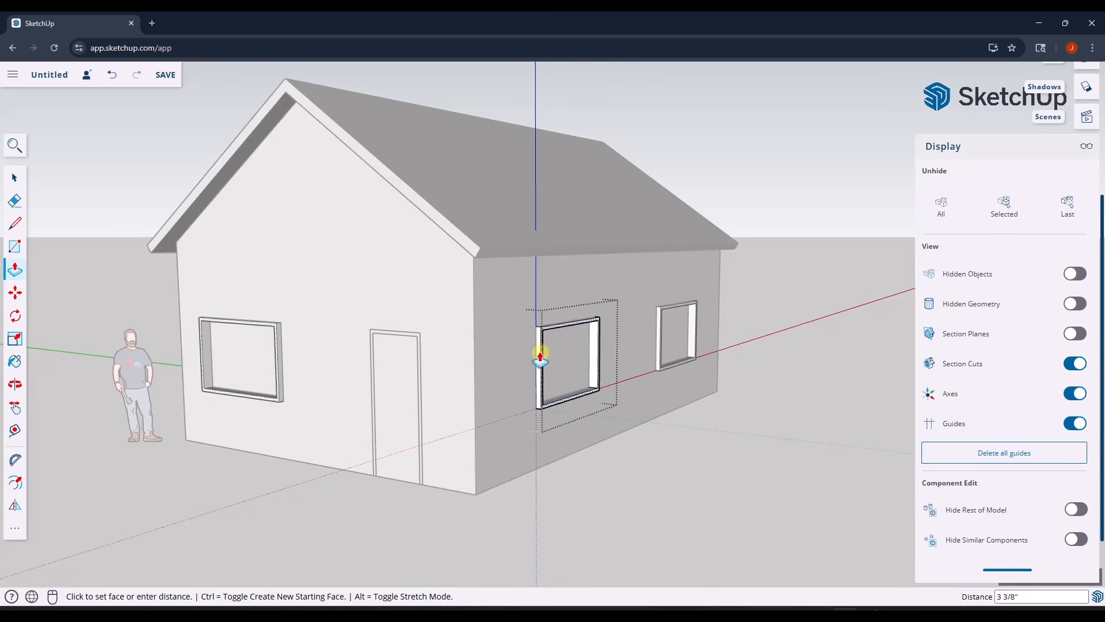
{"action": "scroll", "coordinate": [538, 354], "scroll_direction": "up", "scroll_amount": 3}
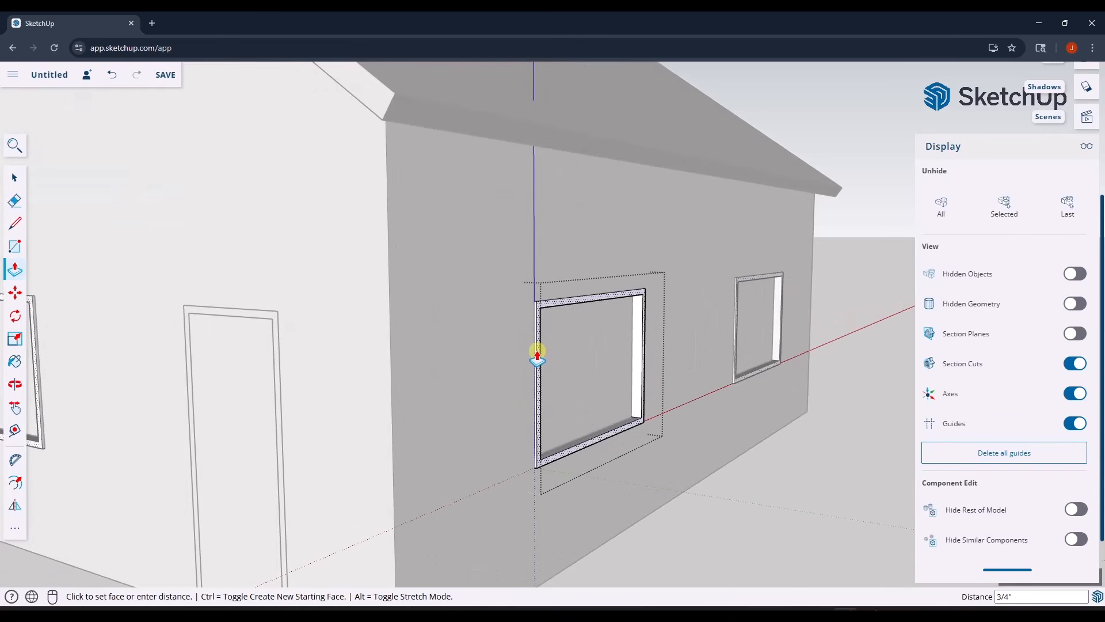
{"action": "left_click", "coordinate": [537, 354]}
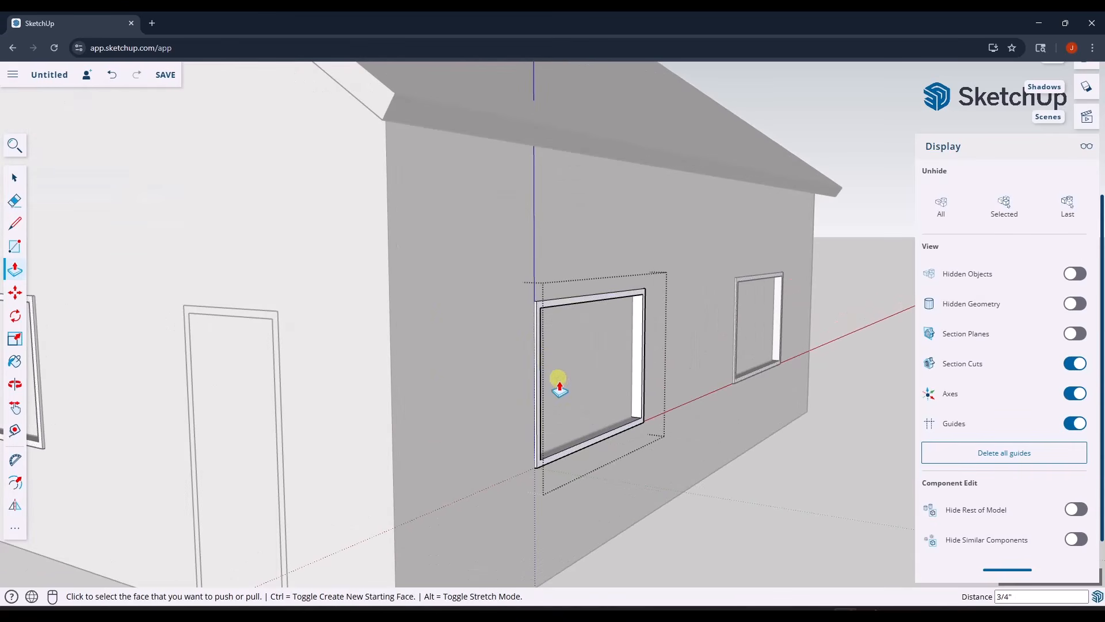
{"action": "key", "text": "space"}
{"action": "scroll", "coordinate": [747, 444], "scroll_direction": "down", "scroll_amount": 5}
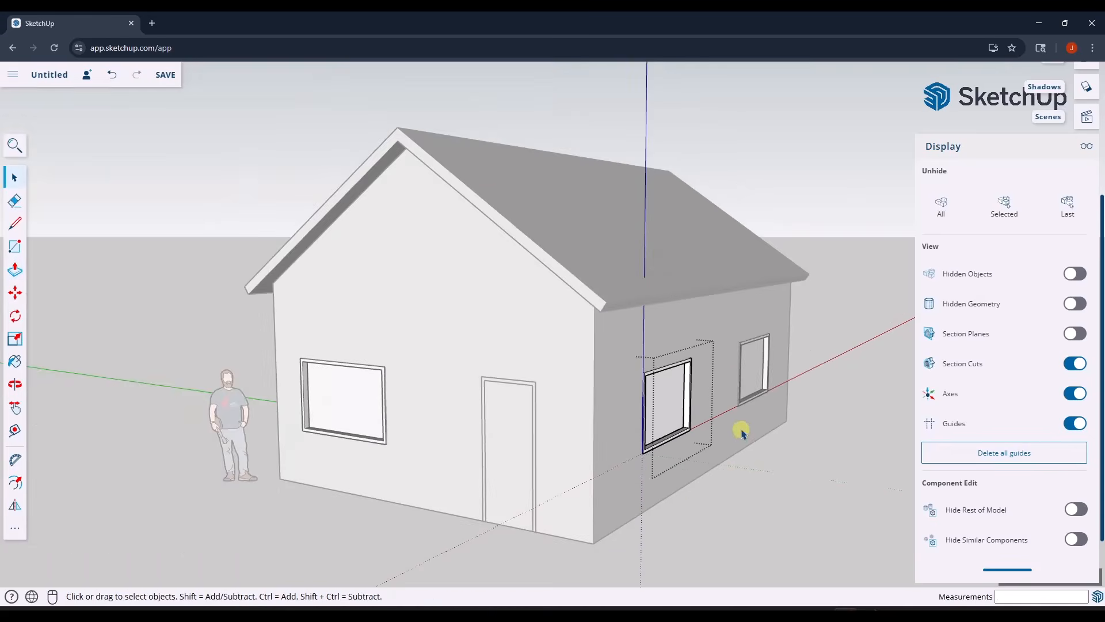
{"action": "scroll", "coordinate": [743, 492], "scroll_direction": "up", "scroll_amount": 1}
Open the door's frame group and extrude its front face slightly outward from the wall with Push/Pull.
{"action": "middle_click_drag", "start_coordinate": [751, 494], "coordinate": [681, 469]}
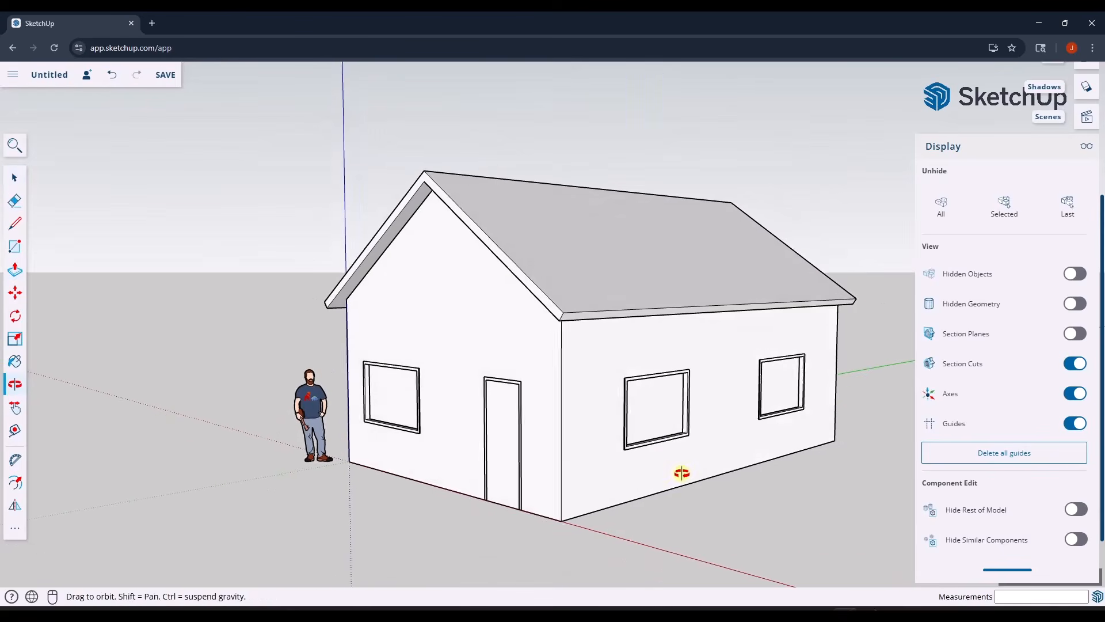
{"action": "scroll", "coordinate": [521, 403], "scroll_direction": "up", "scroll_amount": 4}
{"action": "double_click", "coordinate": [529, 398]}
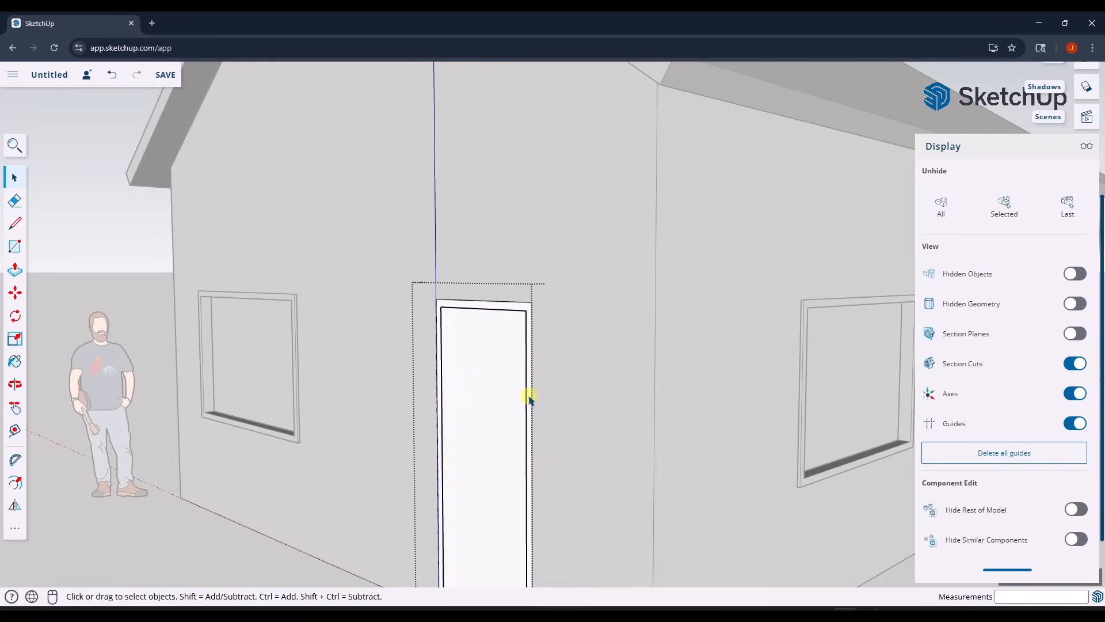
{"action": "key", "text": "p"}
{"action": "key", "text": "space"}
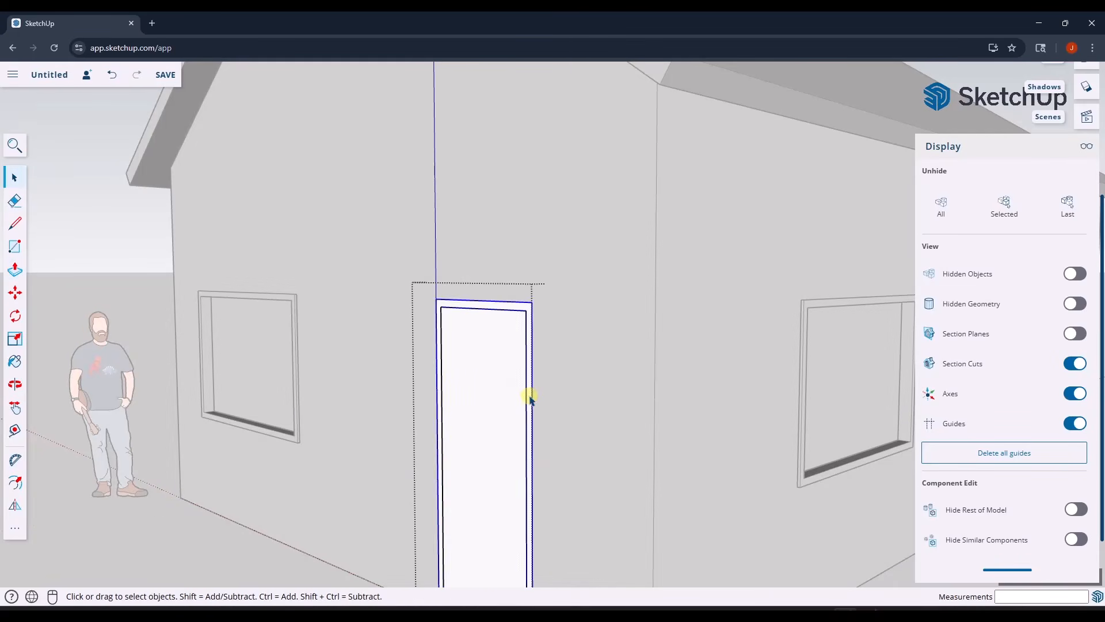
{"action": "key", "text": "p"}
{"action": "left_click", "coordinate": [528, 399]}
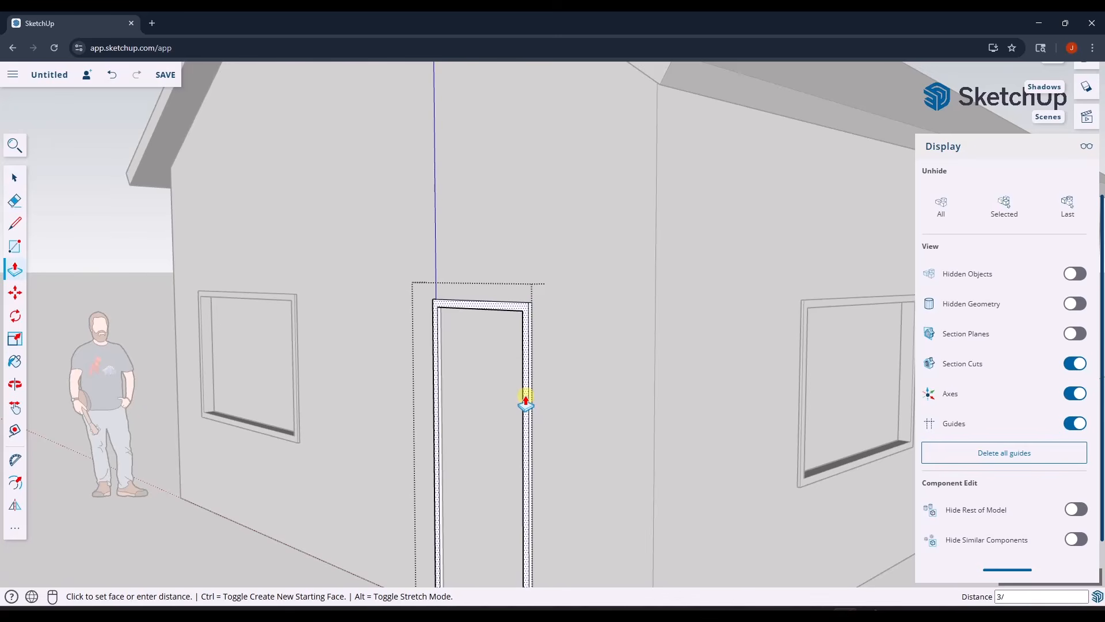
{"action": "key", "text": "Return"}
{"action": "key", "text": "space"}
{"action": "scroll", "coordinate": [604, 397], "scroll_direction": "up", "scroll_amount": 2}
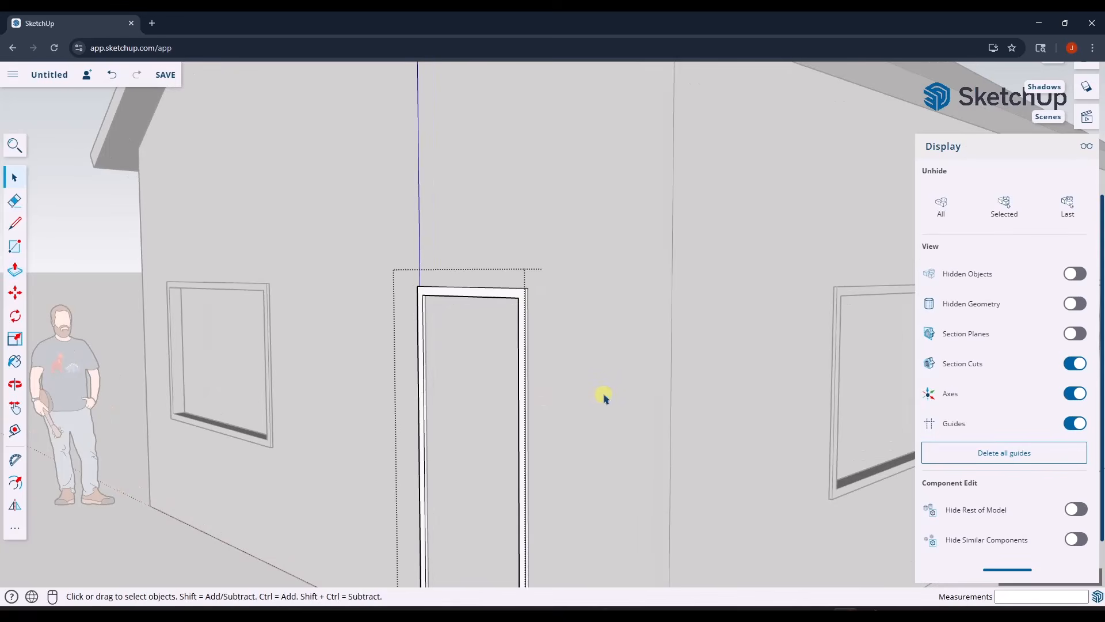
{"action": "scroll", "coordinate": [592, 403], "scroll_direction": "down", "scroll_amount": 10}
{"action": "middle_click_drag", "start_coordinate": [535, 382], "coordinate": [644, 413]}
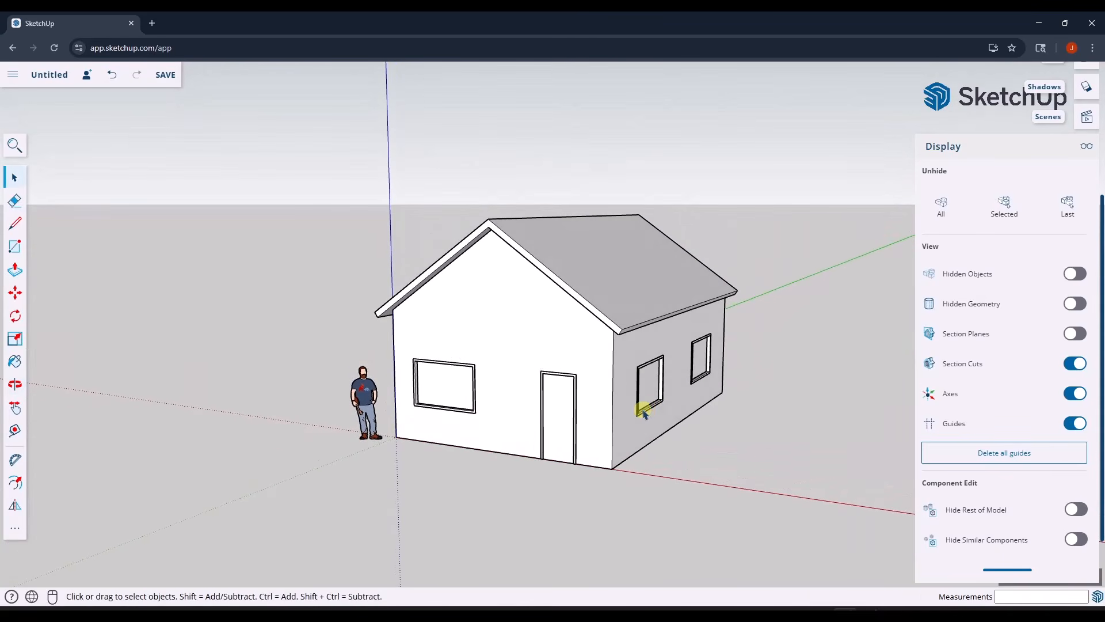
Paint the roof group with the dark rounded-shingle material from the Roofing collection of the material library.
{"action": "left_click", "coordinate": [1083, 157]}
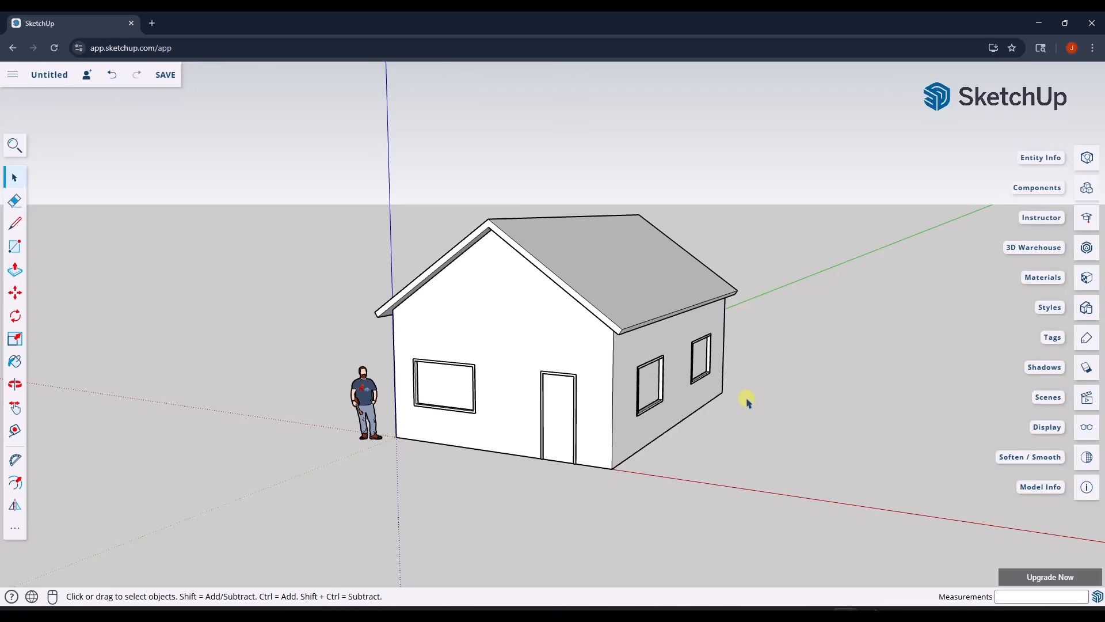
{"action": "key", "text": "b"}
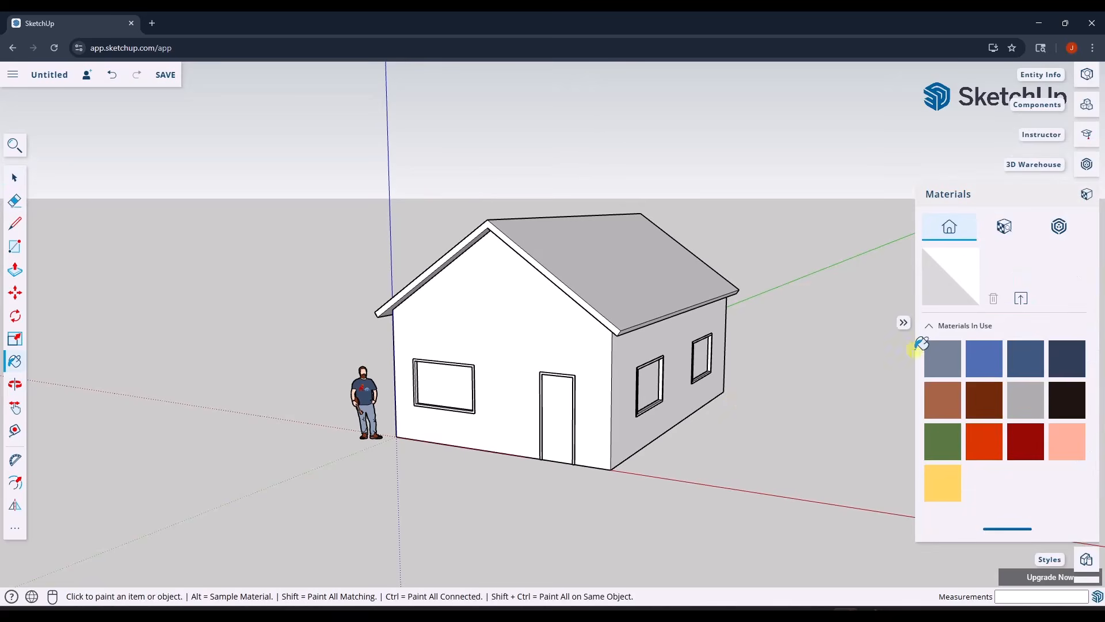
{"action": "left_click", "coordinate": [930, 328]}
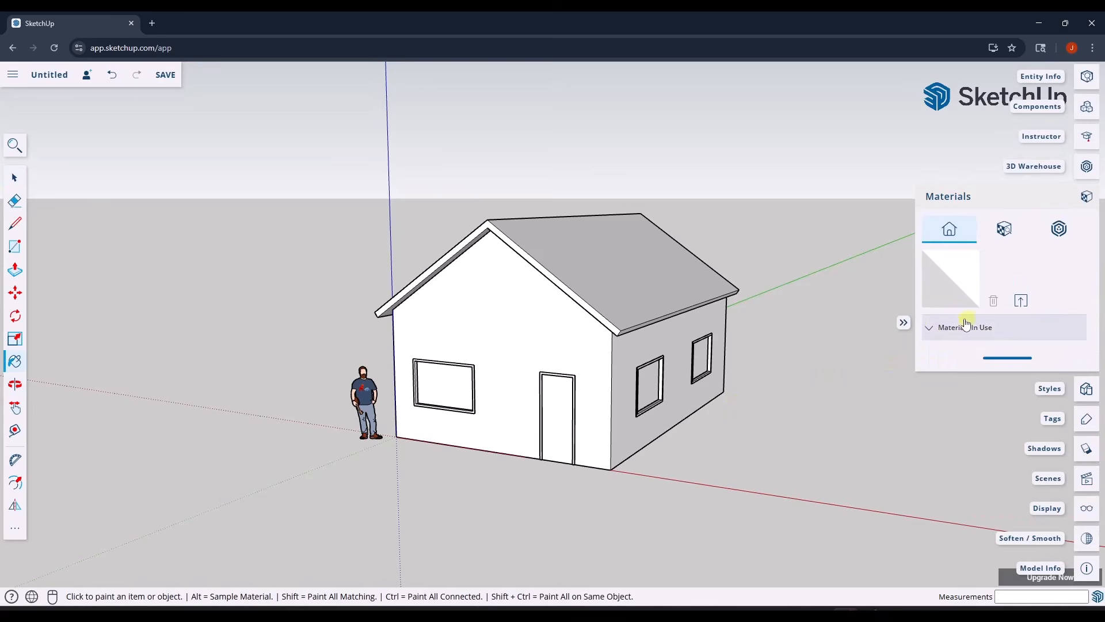
{"action": "left_click", "coordinate": [1004, 230]}
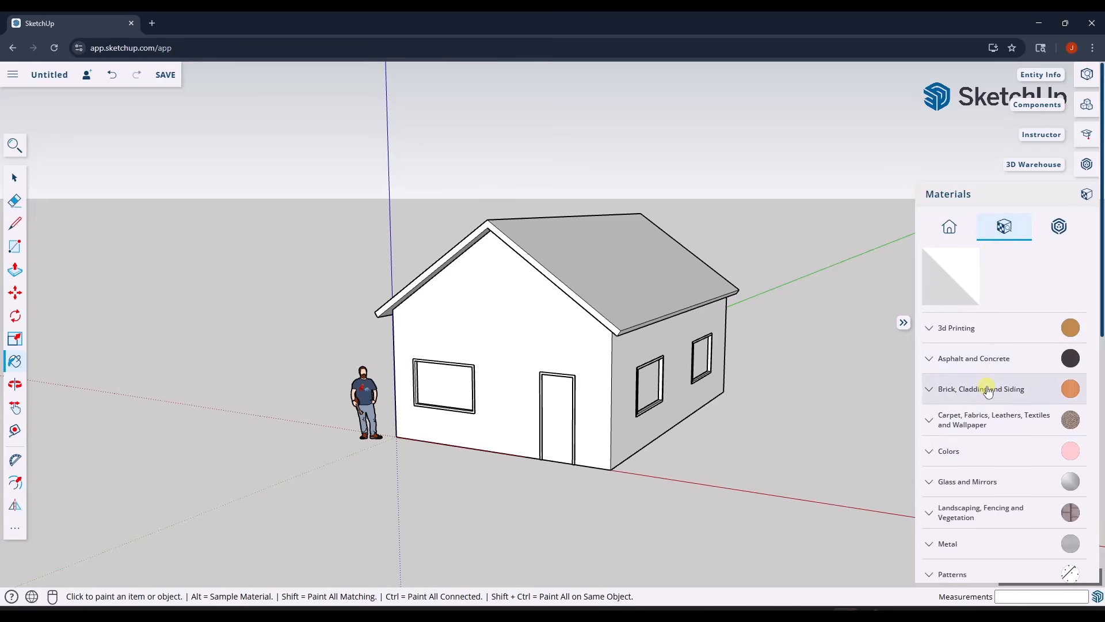
{"action": "scroll", "coordinate": [998, 373], "scroll_direction": "down", "scroll_amount": 3}
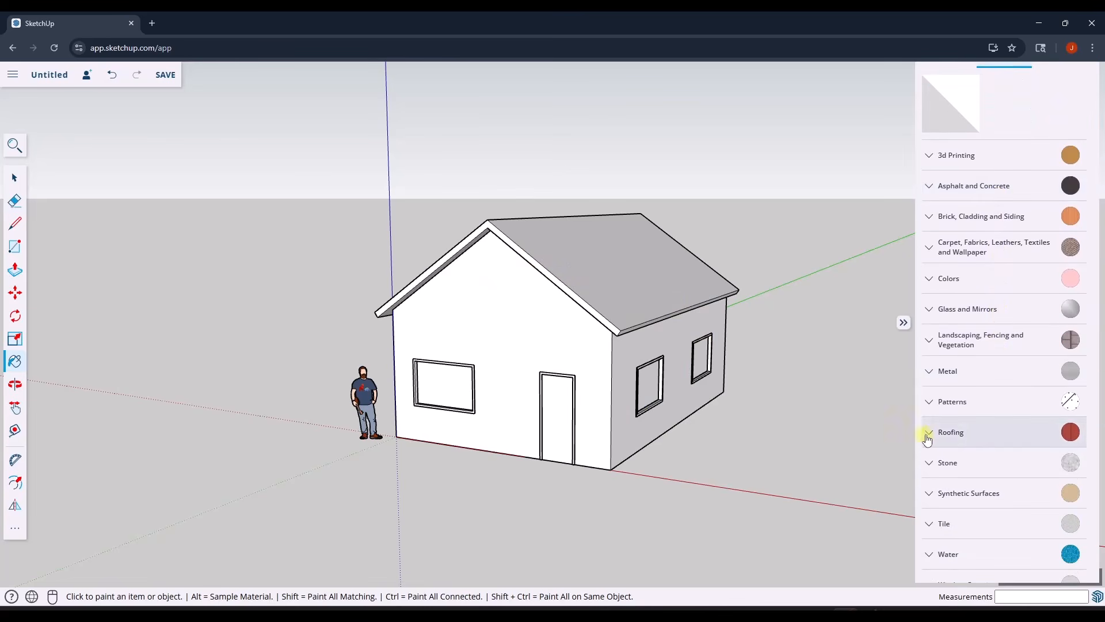
{"action": "left_click", "coordinate": [930, 433]}
{"action": "scroll", "coordinate": [950, 437], "scroll_direction": "down", "scroll_amount": 2}
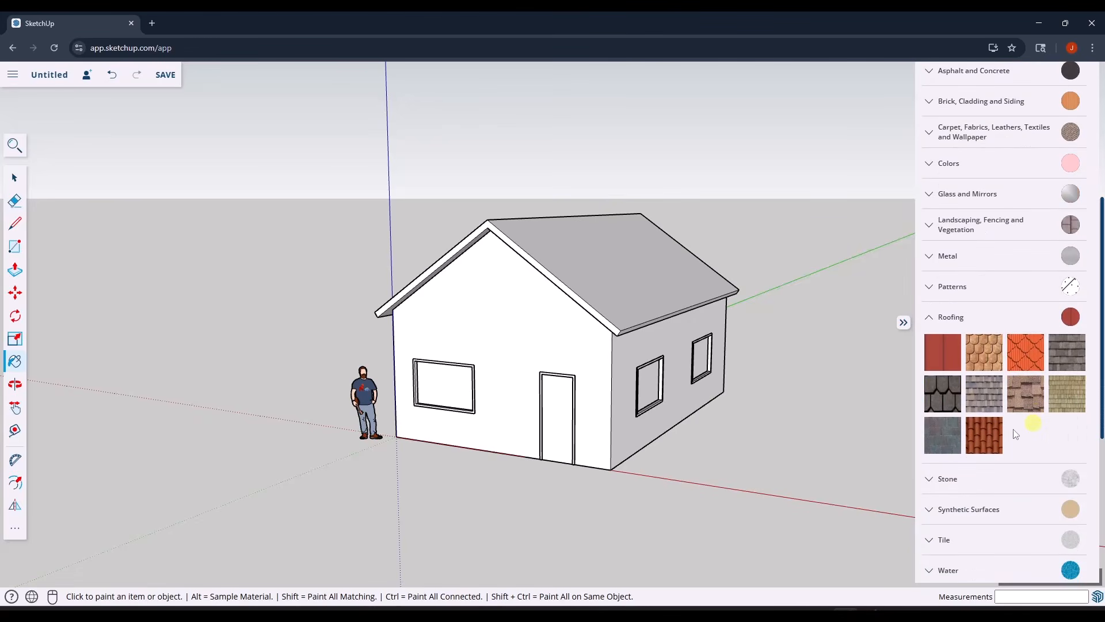
{"action": "left_click", "coordinate": [948, 396]}
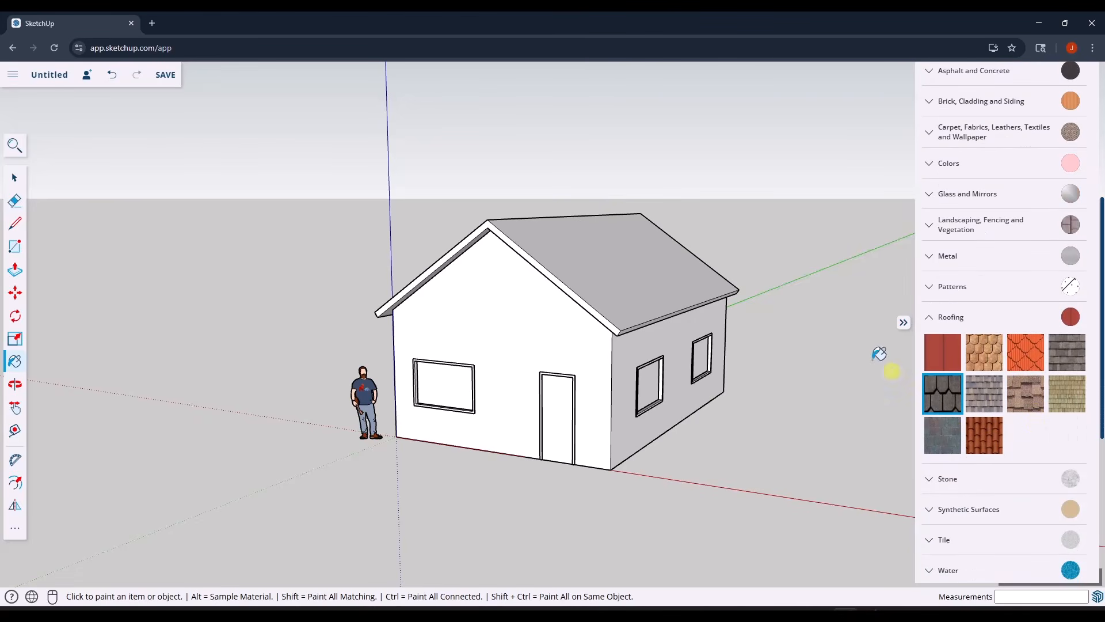
{"action": "mouse_move", "coordinate": [637, 265]}
{"action": "middle_mouse_down"}
{"action": "mouse_move", "coordinate": [619, 294]}
{"action": "mouse_move", "coordinate": [637, 271]}
{"action": "middle_mouse_up"}
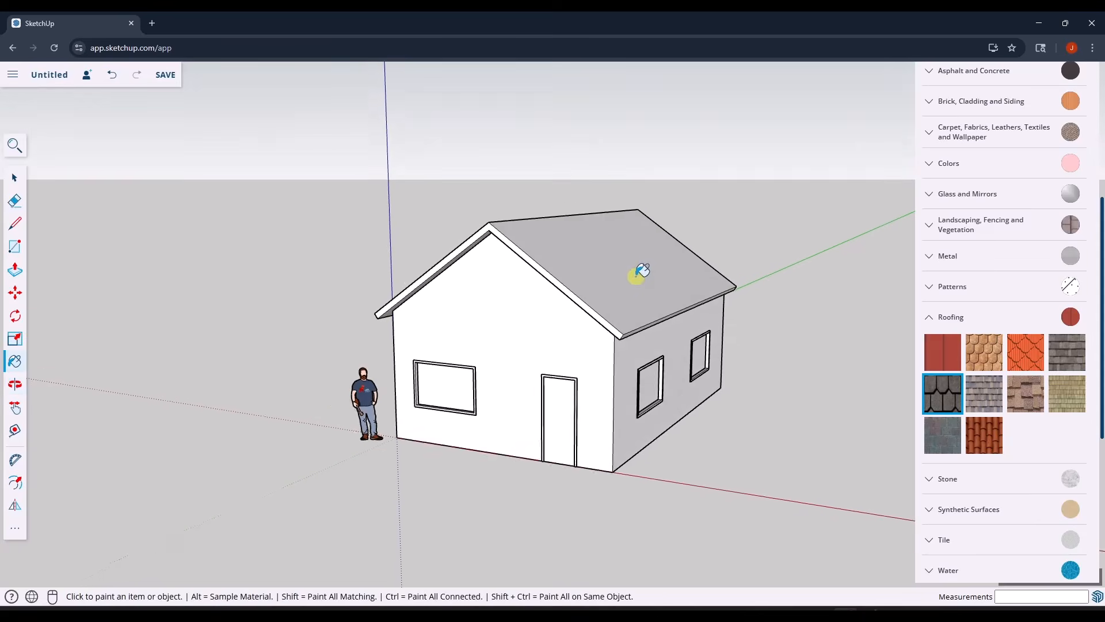
{"action": "scroll", "coordinate": [628, 282], "scroll_direction": "up", "scroll_amount": 3}
{"action": "left_click", "coordinate": [615, 278]}
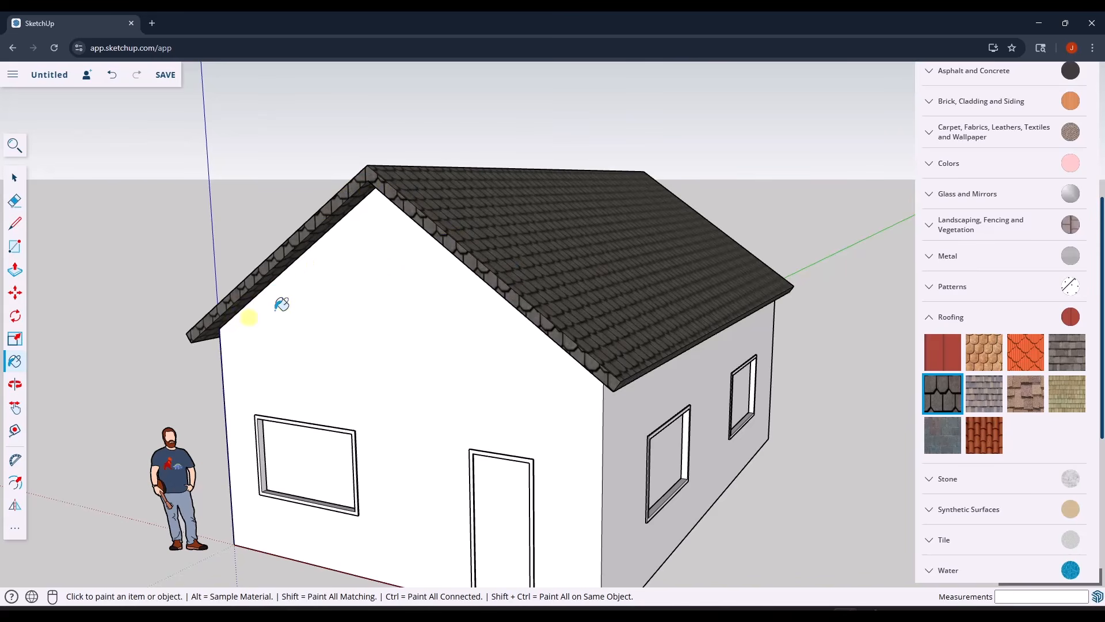
Inspect the shingles on the roof edges and undo the paint applied to the whole roof group.
{"action": "scroll", "coordinate": [420, 248], "scroll_direction": "up", "scroll_amount": 2}
{"action": "scroll", "coordinate": [415, 254], "scroll_direction": "up", "scroll_amount": 1}
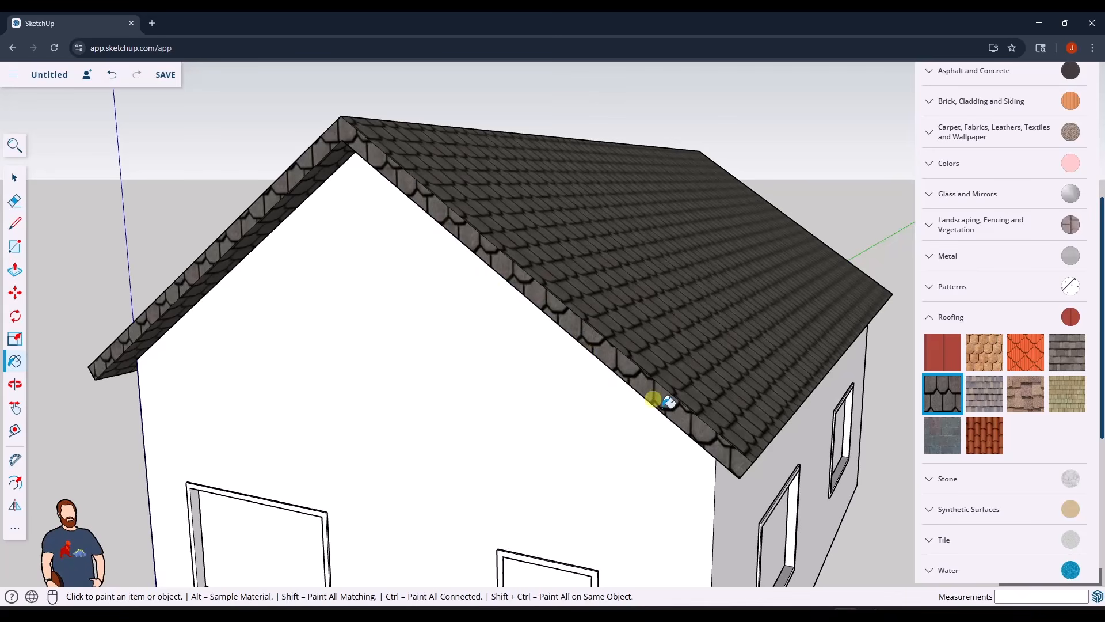
{"action": "scroll", "coordinate": [725, 448], "scroll_direction": "down", "scroll_amount": 3}
{"action": "scroll", "coordinate": [681, 393], "scroll_direction": "down", "scroll_amount": 2}
{"action": "middle_click_drag", "start_coordinate": [702, 360], "coordinate": [817, 400]}
{"action": "key", "text": "ctrl+z"}
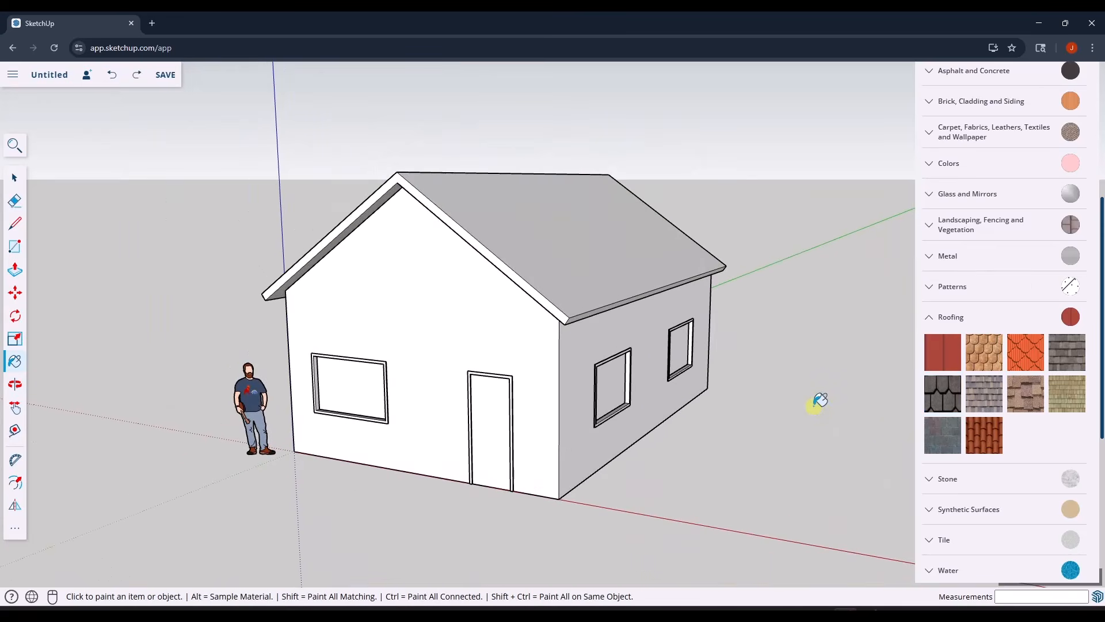
Open the roof group for editing and select one of its large sloped faces.
{"action": "middle_click_drag", "start_coordinate": [693, 345], "coordinate": [716, 335]}
{"action": "key", "text": "space"}
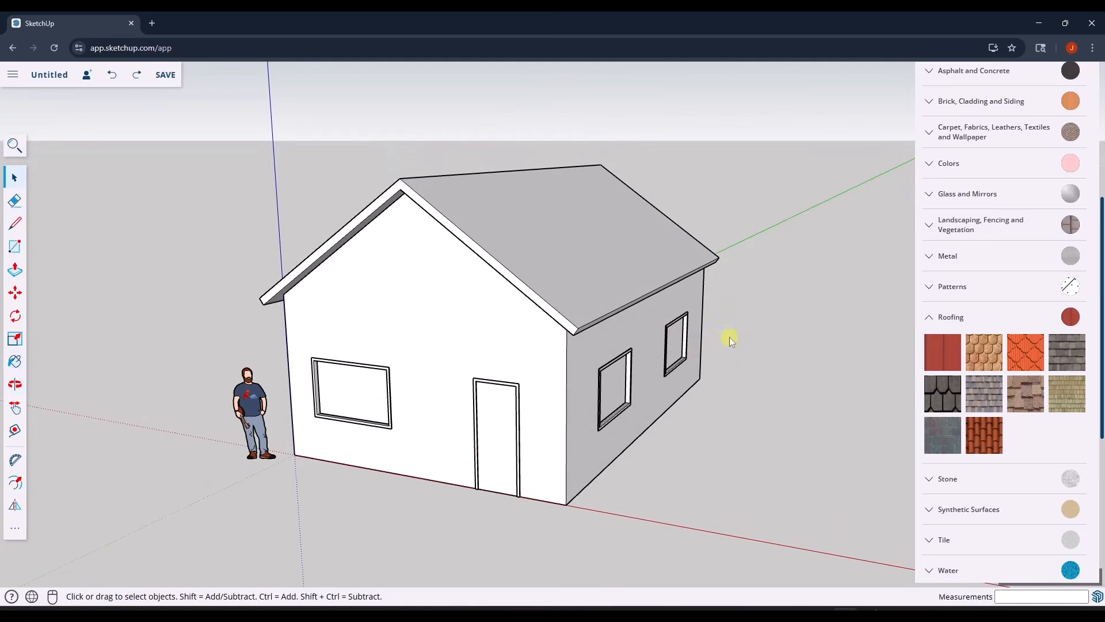
{"action": "double_click", "coordinate": [590, 263]}
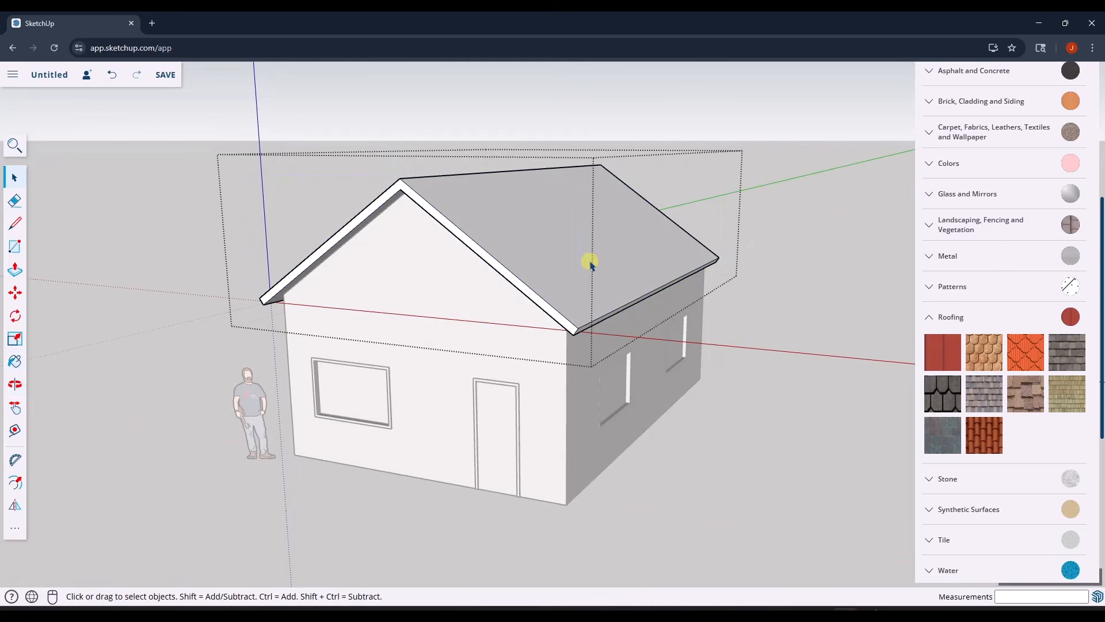
{"action": "left_click", "coordinate": [590, 263]}
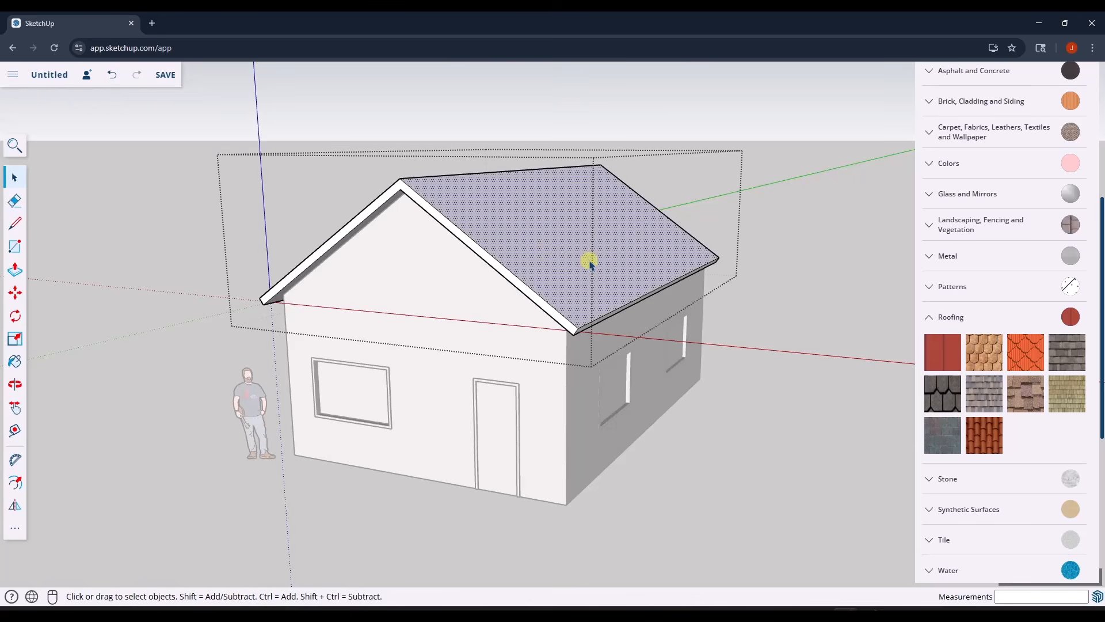
{"action": "middle_click_drag", "start_coordinate": [468, 236], "coordinate": [481, 256]}
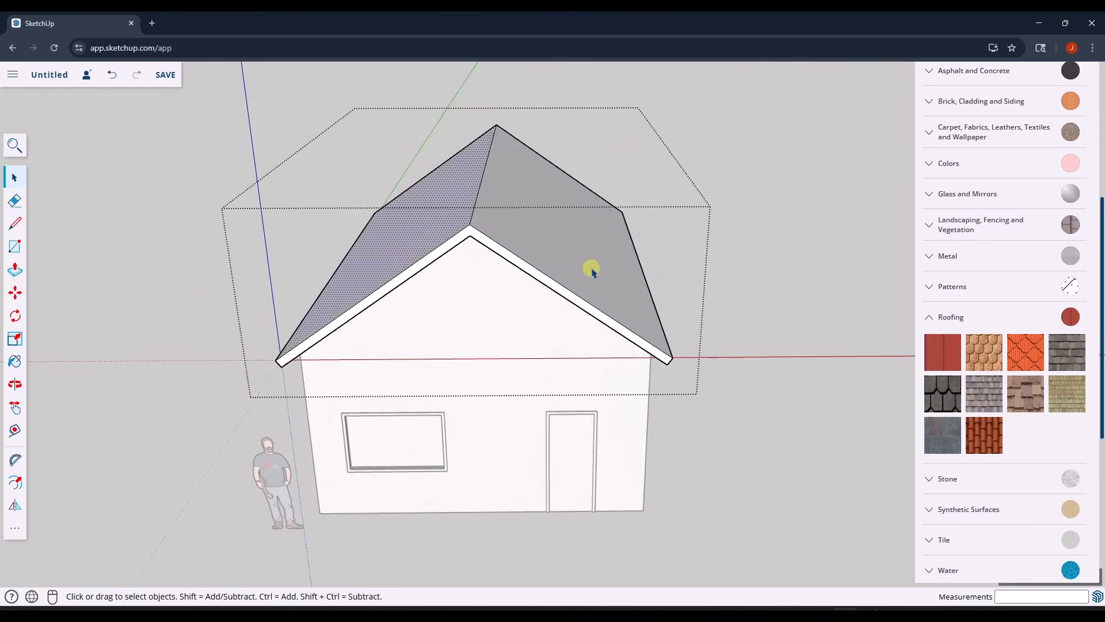
{"action": "middle_click_drag", "start_coordinate": [593, 270], "coordinate": [539, 247]}
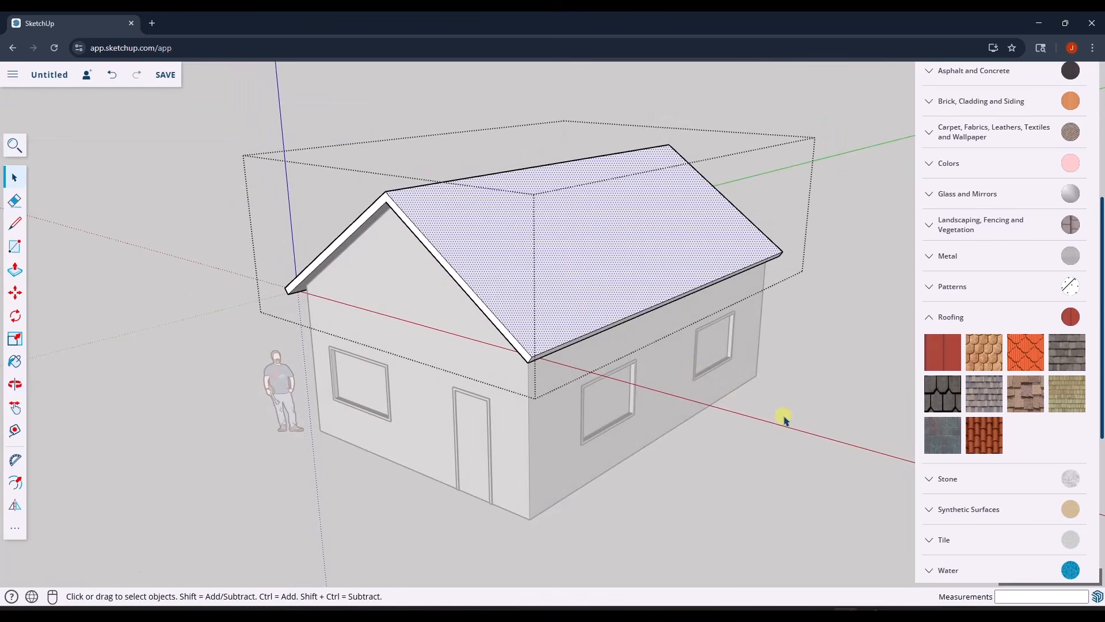
Paint only the roof's two sloped faces with the dark rounded-shingle roofing material.
{"action": "left_click", "coordinate": [944, 395]}
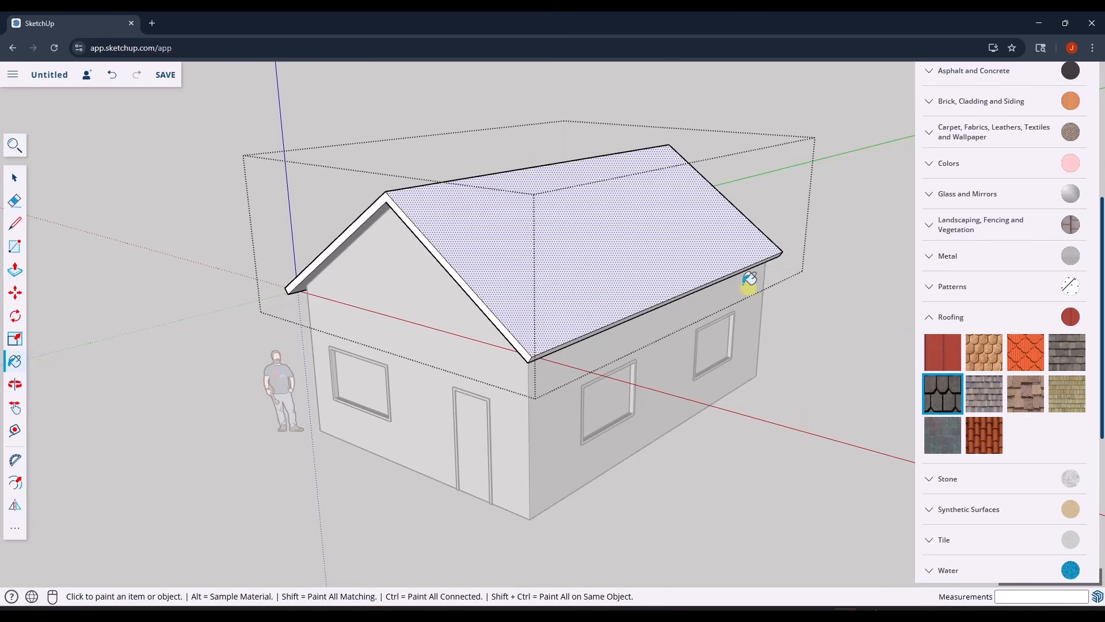
{"action": "left_click", "coordinate": [682, 253]}
{"action": "mouse_move", "coordinate": [288, 264]}
{"action": "middle_mouse_down"}
{"action": "mouse_move", "coordinate": [749, 309]}
{"action": "mouse_move", "coordinate": [572, 257]}
{"action": "middle_mouse_up"}
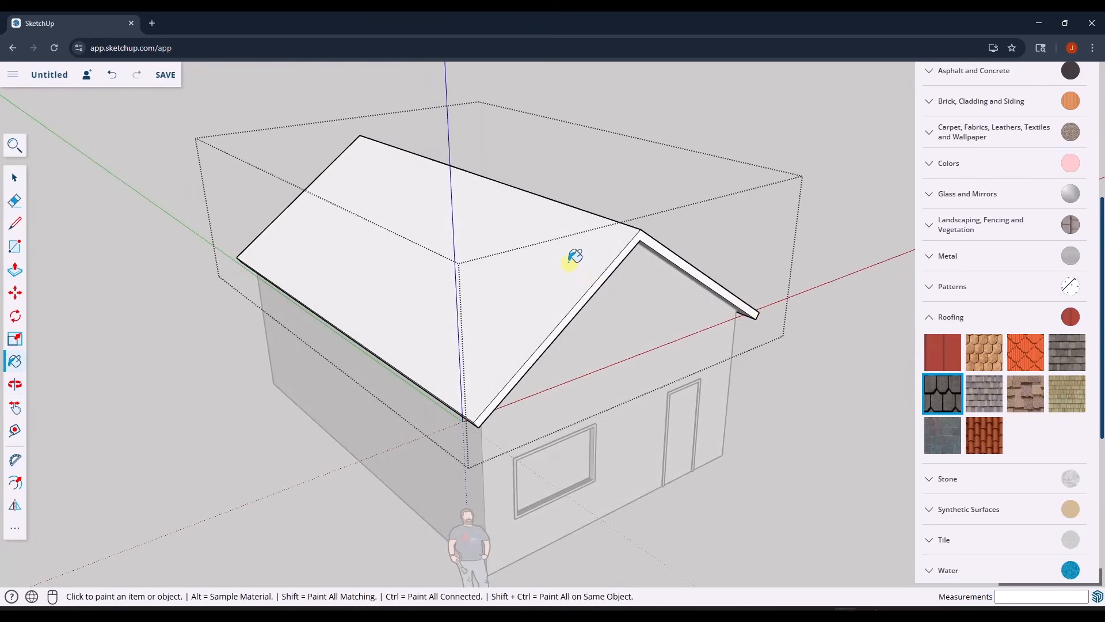
{"action": "left_click", "coordinate": [572, 257]}
{"action": "mouse_move", "coordinate": [754, 286]}
{"action": "middle_mouse_down"}
{"action": "mouse_move", "coordinate": [538, 286]}
{"action": "mouse_move", "coordinate": [409, 227]}
{"action": "middle_mouse_up"}
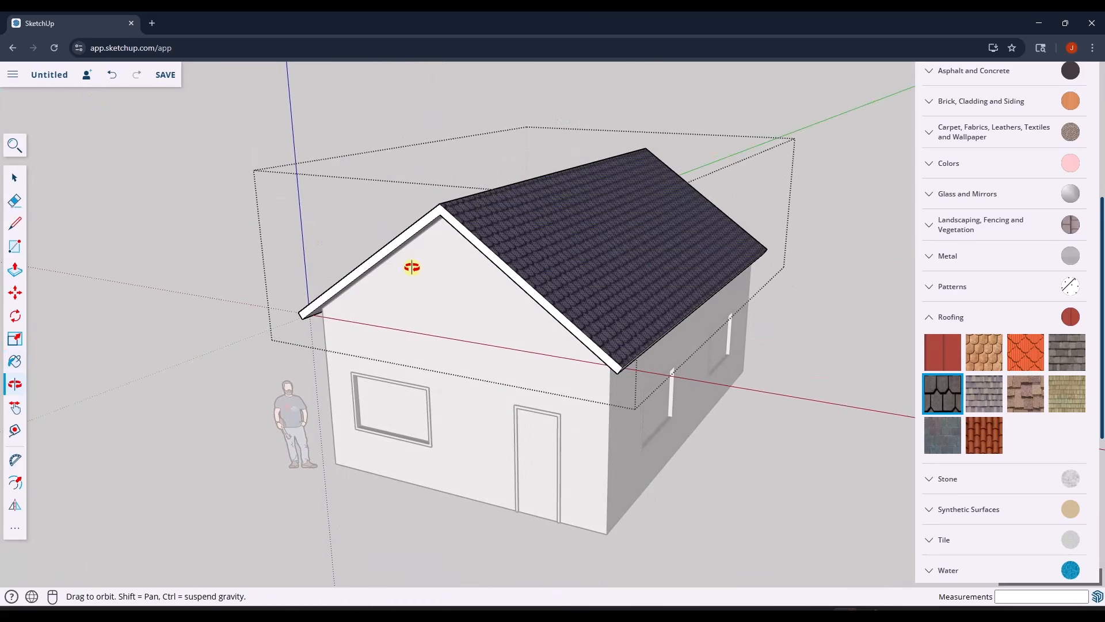
Paint both roof slopes with the Roofing Shingles Multi material and leave the roof group.
{"action": "left_click", "coordinate": [985, 396]}
{"action": "left_click", "coordinate": [584, 249]}
{"action": "middle_click_drag", "start_coordinate": [465, 253], "coordinate": [501, 237]}
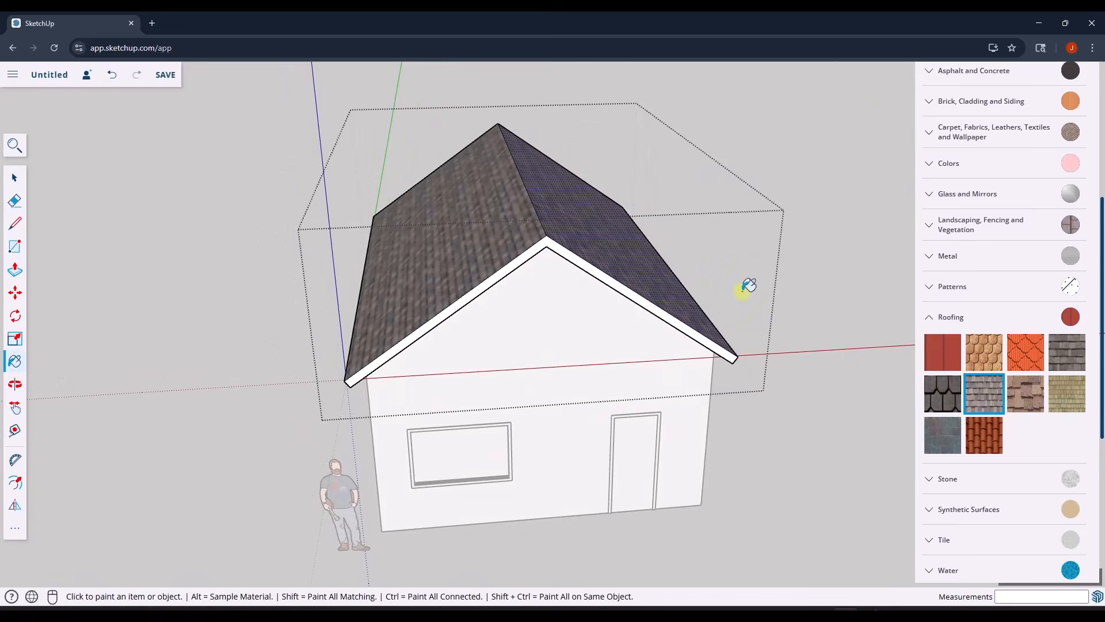
{"action": "mouse_move", "coordinate": [745, 288]}
{"action": "middle_mouse_down"}
{"action": "mouse_move", "coordinate": [464, 256]}
{"action": "mouse_move", "coordinate": [779, 375]}
{"action": "mouse_move", "coordinate": [720, 340]}
{"action": "mouse_move", "coordinate": [694, 344]}
{"action": "middle_mouse_up"}
{"action": "key", "text": "space"}
{"action": "left_click", "coordinate": [775, 382]}
Open the walls group and paint the front gable wall and adjacent windowed side wall with Brick Antique 01 from Brick, Cladding and Siding.
{"action": "scroll", "coordinate": [775, 382], "scroll_direction": "down", "scroll_amount": 2}
{"action": "double_click", "coordinate": [601, 343]}
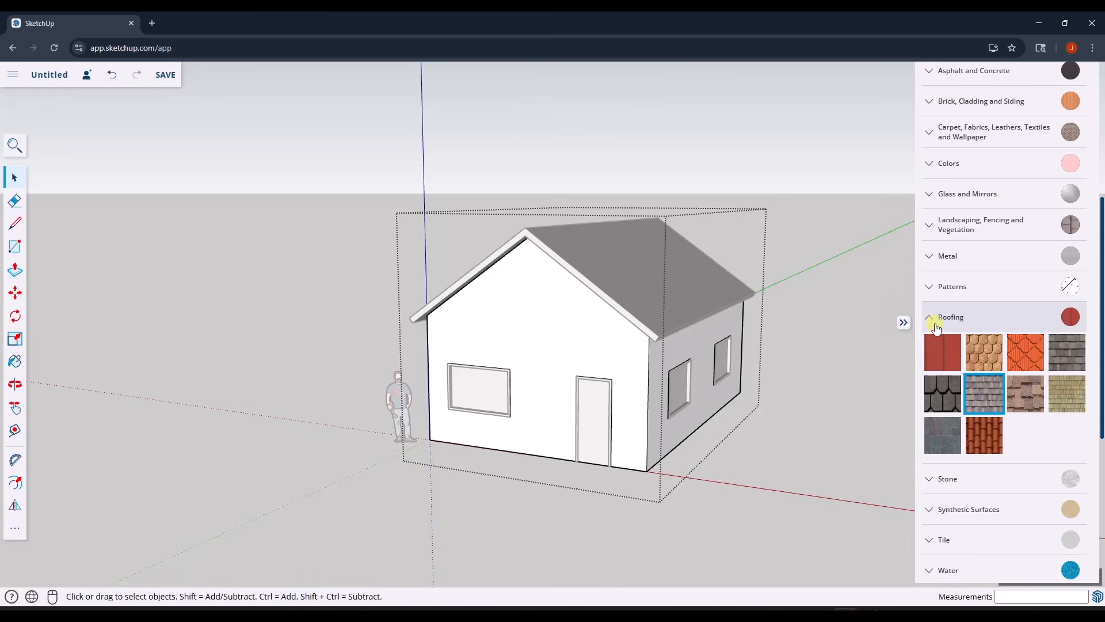
{"action": "scroll", "coordinate": [935, 327], "scroll_direction": "up", "scroll_amount": 2}
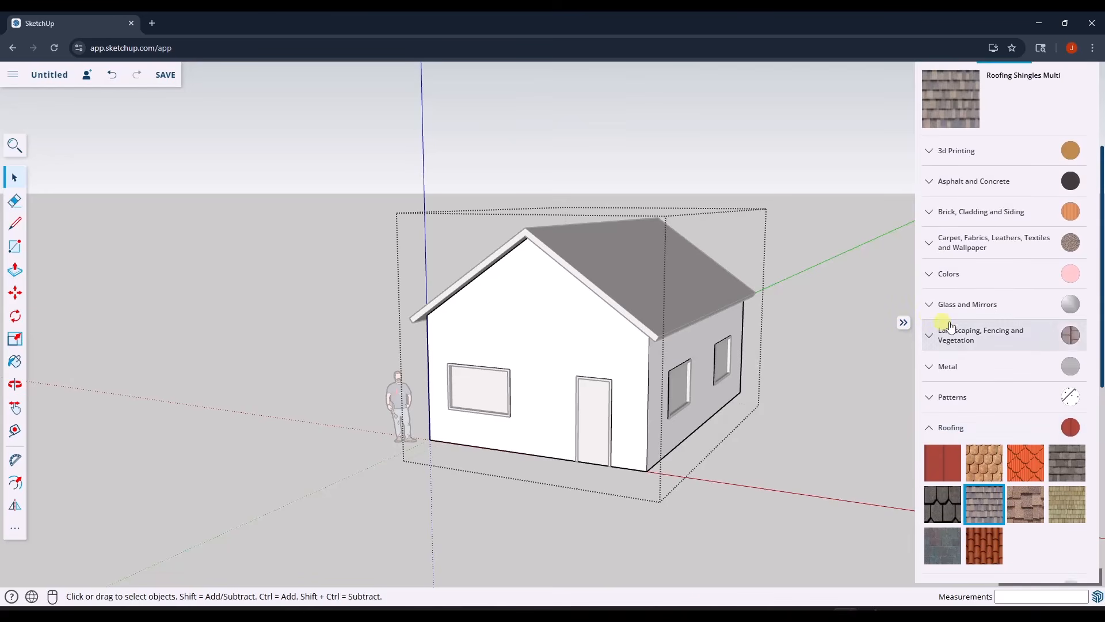
{"action": "left_click", "coordinate": [930, 217]}
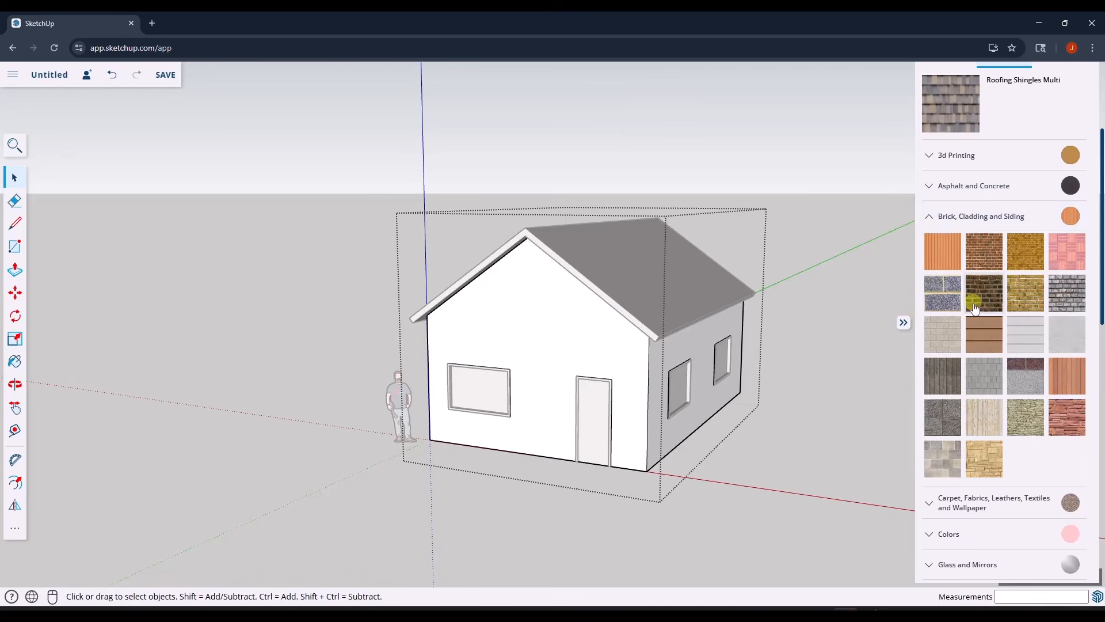
{"action": "left_click", "coordinate": [599, 350]}
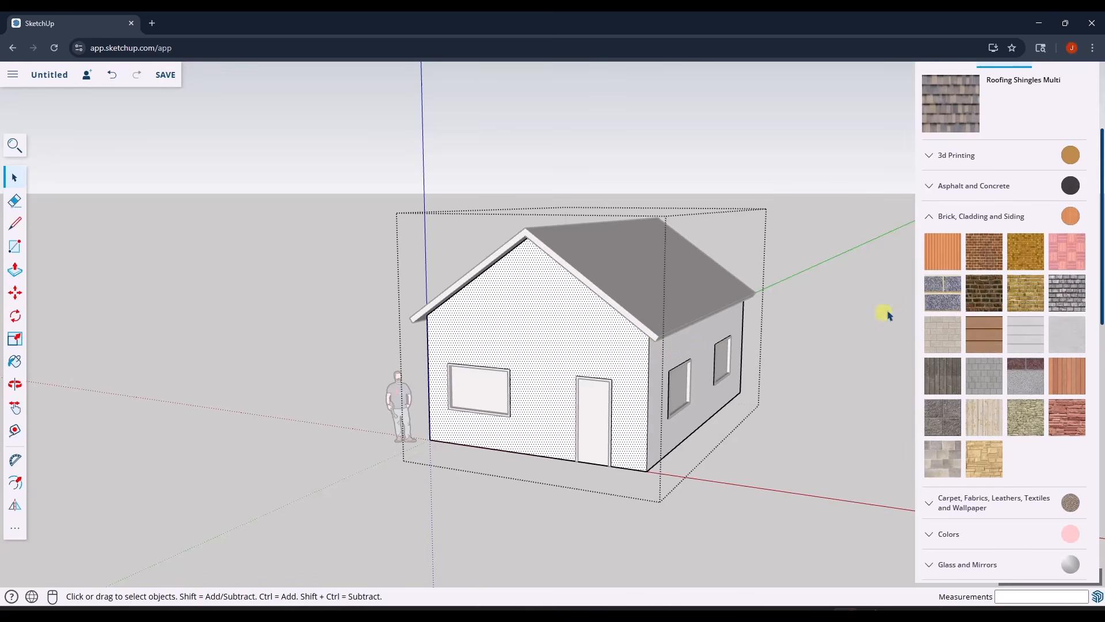
{"action": "left_click", "coordinate": [984, 252]}
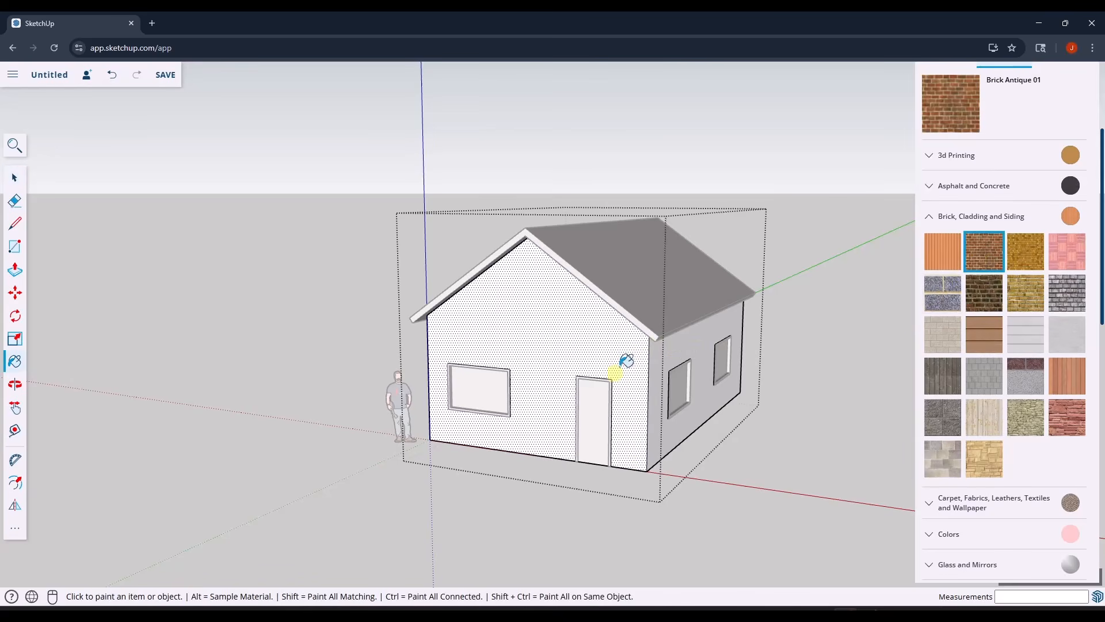
{"action": "left_click", "coordinate": [617, 371]}
{"action": "left_click", "coordinate": [683, 351]}
Paint the back gable wall and the remaining side wall with Brick Antique 01.
{"action": "mouse_move", "coordinate": [685, 350]}
{"action": "middle_mouse_down"}
{"action": "mouse_move", "coordinate": [507, 335]}
{"action": "mouse_move", "coordinate": [110, 334]}
{"action": "middle_mouse_up"}
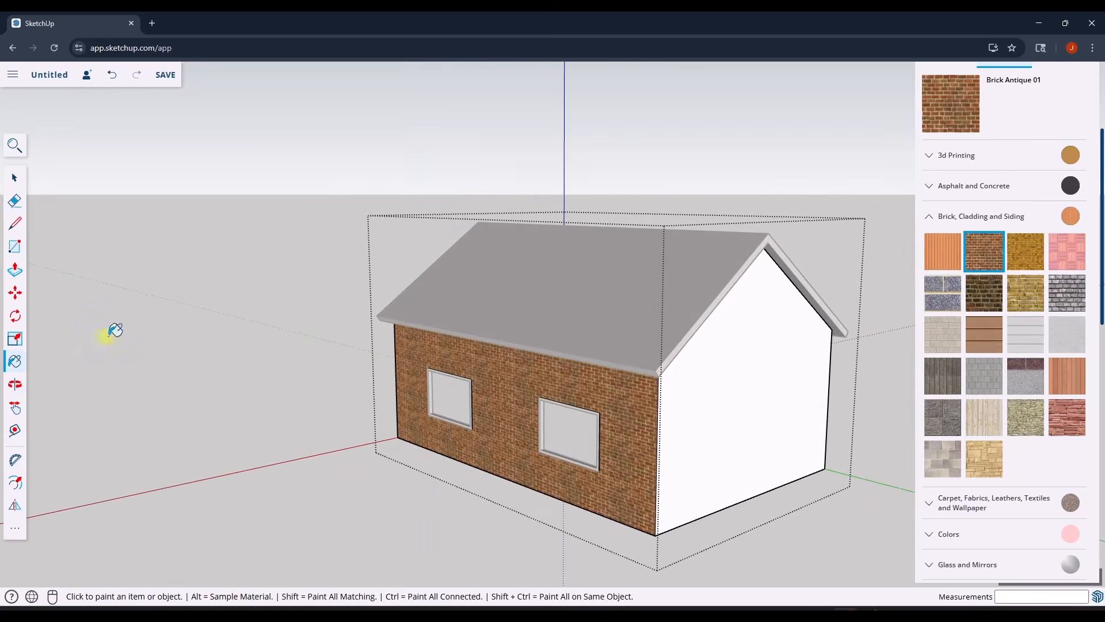
{"action": "left_click", "coordinate": [752, 392]}
{"action": "mouse_move", "coordinate": [752, 392]}
{"action": "middle_mouse_down"}
{"action": "mouse_move", "coordinate": [234, 387]}
{"action": "mouse_move", "coordinate": [993, 399]}
{"action": "middle_mouse_up"}
{"action": "left_click", "coordinate": [456, 387]}
{"action": "mouse_move", "coordinate": [487, 397]}
{"action": "middle_mouse_down"}
{"action": "mouse_move", "coordinate": [823, 399]}
{"action": "mouse_move", "coordinate": [795, 397]}
{"action": "middle_mouse_up"}
{"action": "scroll", "coordinate": [612, 347], "scroll_direction": "up", "scroll_amount": 5}
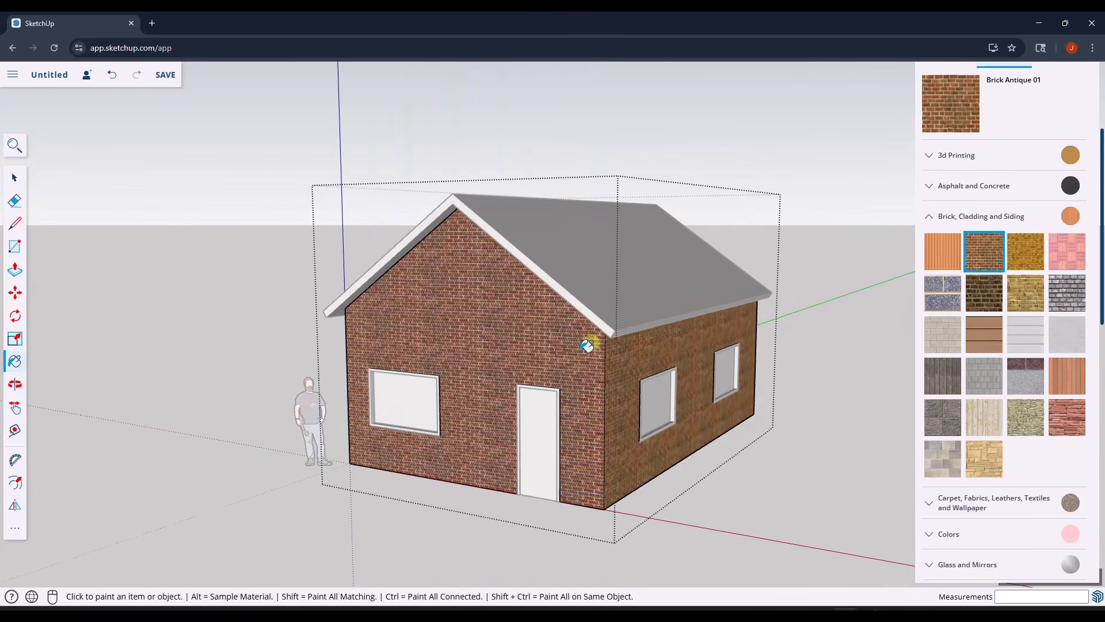
{"action": "mouse_move", "coordinate": [554, 426]}
{"action": "middle_mouse_down"}
{"action": "mouse_move", "coordinate": [558, 347]}
{"action": "mouse_move", "coordinate": [512, 411]}
{"action": "middle_mouse_up"}
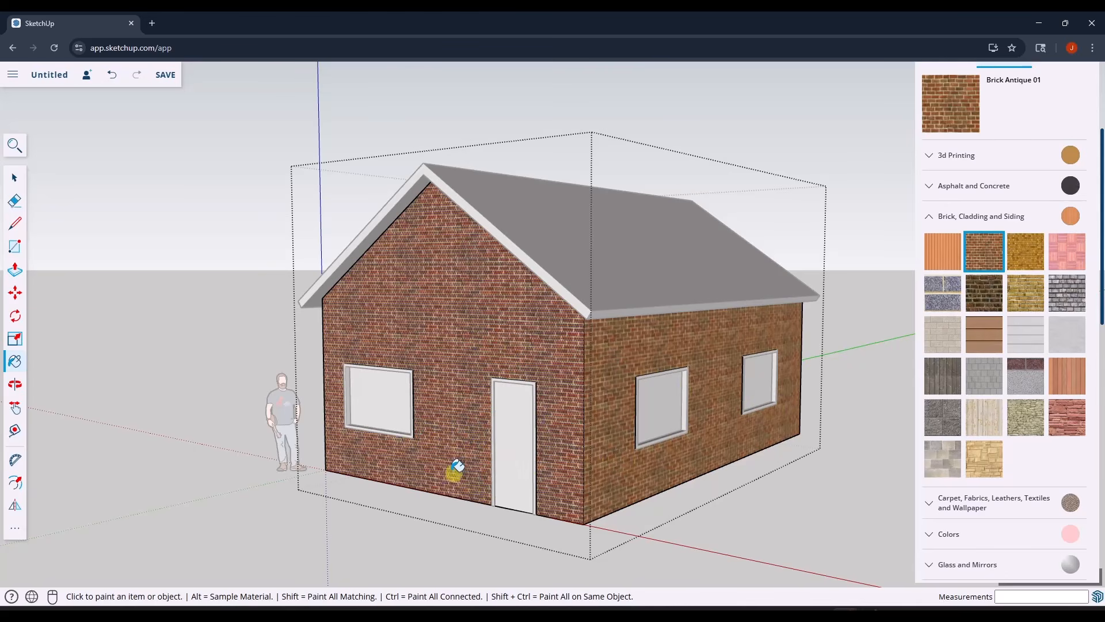
Draw a horizontal line on the front wall from the window's lower corner past the door to the house corner.
{"action": "key", "text": "space"}
{"action": "key", "text": "l"}
{"action": "scroll", "coordinate": [438, 443], "scroll_direction": "up", "scroll_amount": 10}
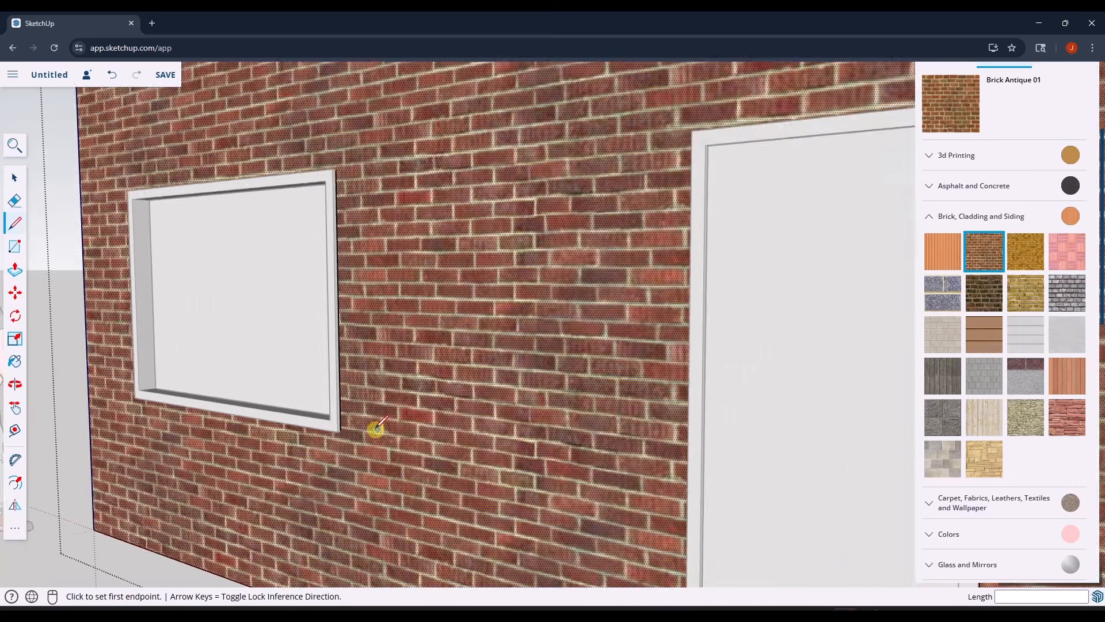
{"action": "left_click", "coordinate": [328, 433]}
{"action": "scroll", "coordinate": [329, 433], "scroll_direction": "down", "scroll_amount": 10}
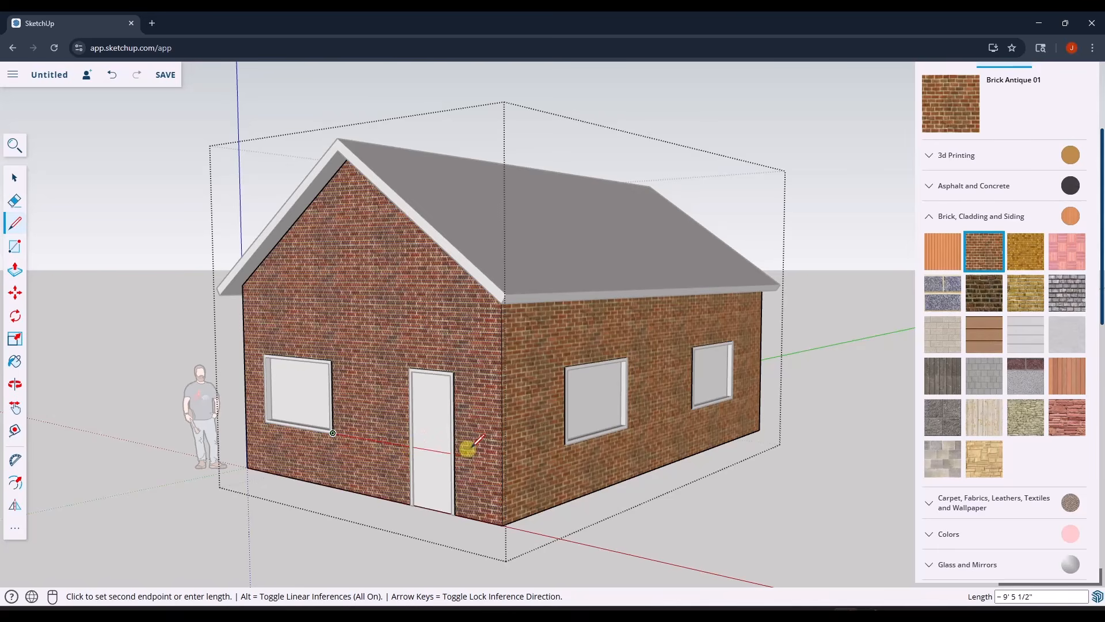
{"action": "left_click", "coordinate": [502, 460]}
{"action": "key", "text": "space"}
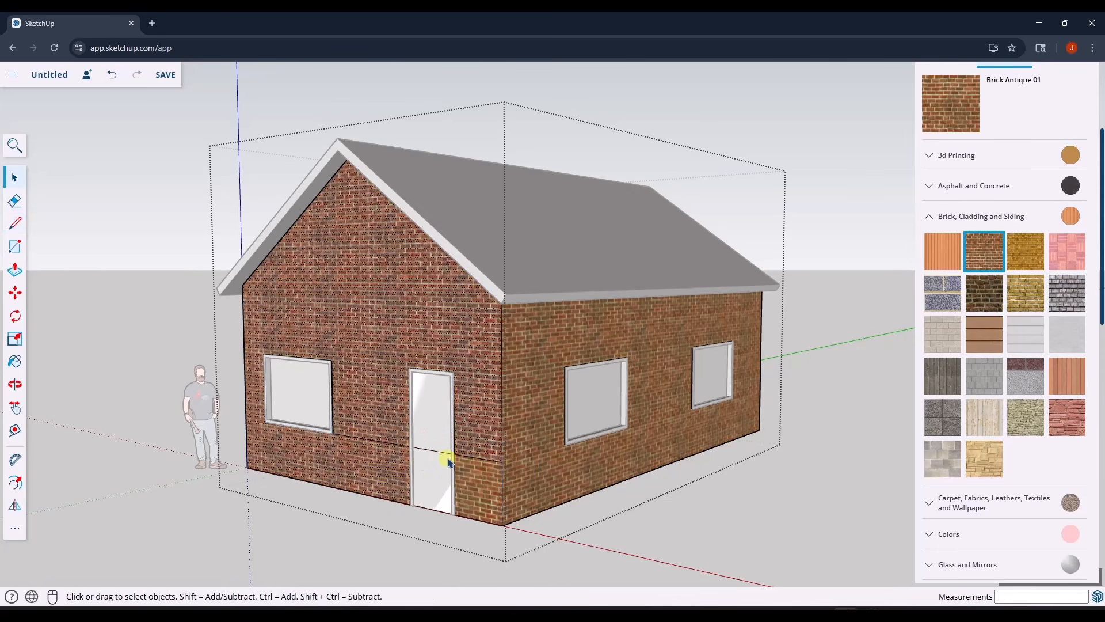
Draw the matching line from the window's other lower corner to the front wall's far edge, and undo both lines.
{"action": "key", "text": "l"}
{"action": "left_click", "coordinate": [264, 422]}
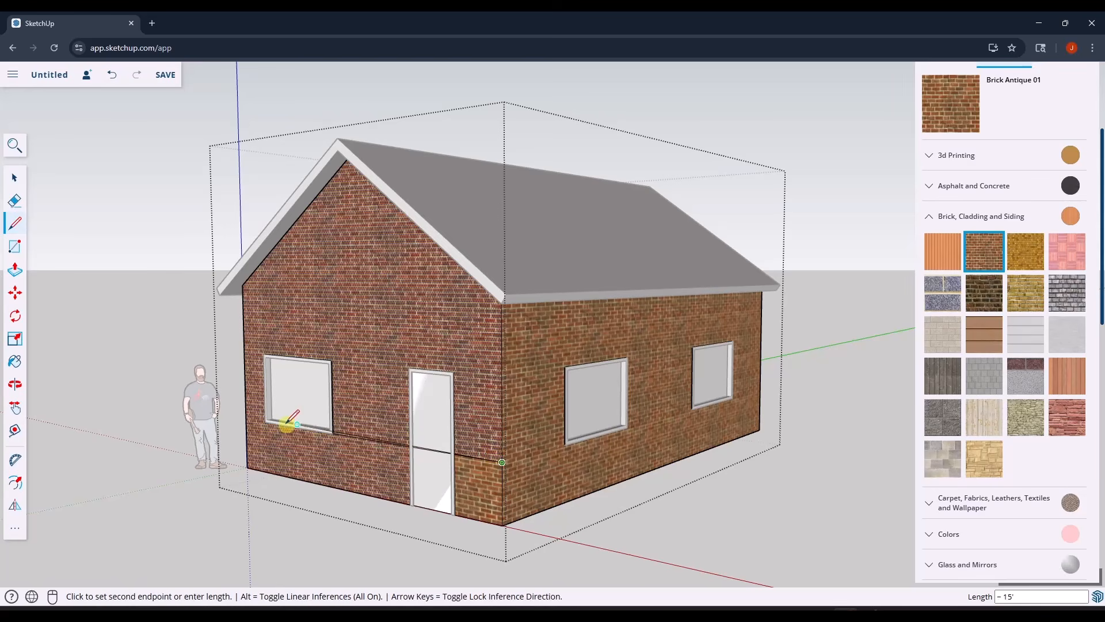
{"action": "left_click", "coordinate": [247, 419]}
{"action": "key", "text": "space"}
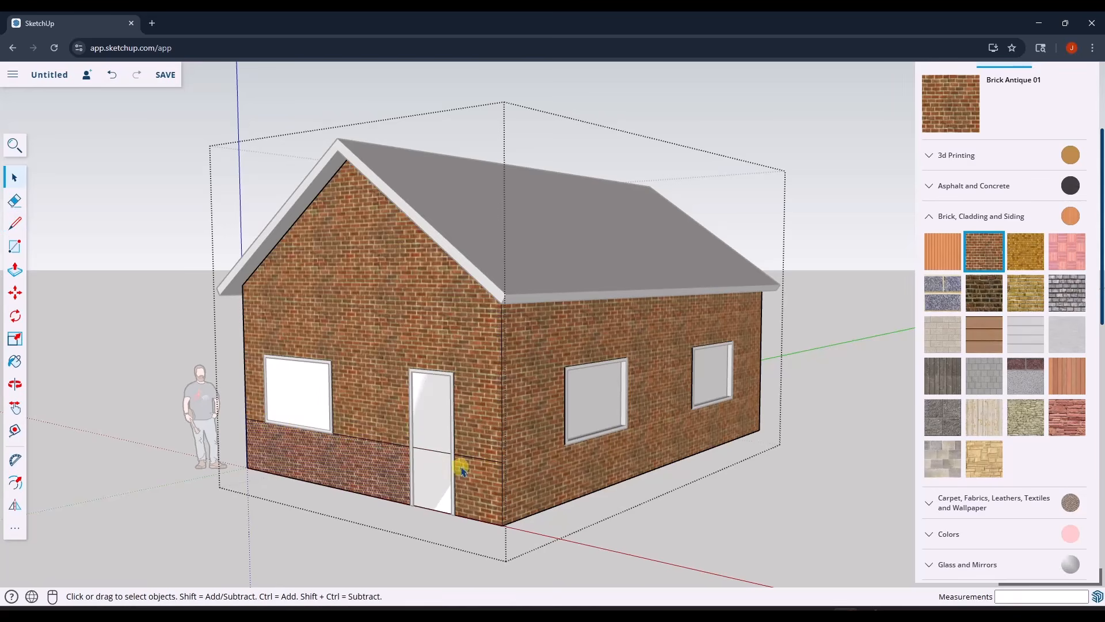
{"action": "key", "text": "ctrl+z"}
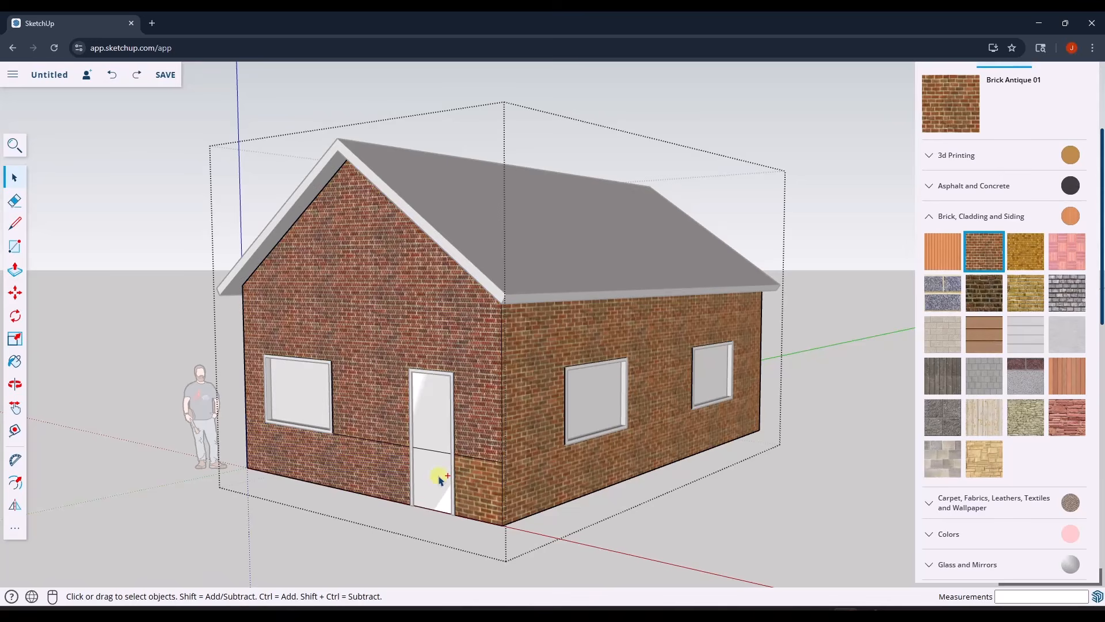
{"action": "key", "text": "ctrl+z"}
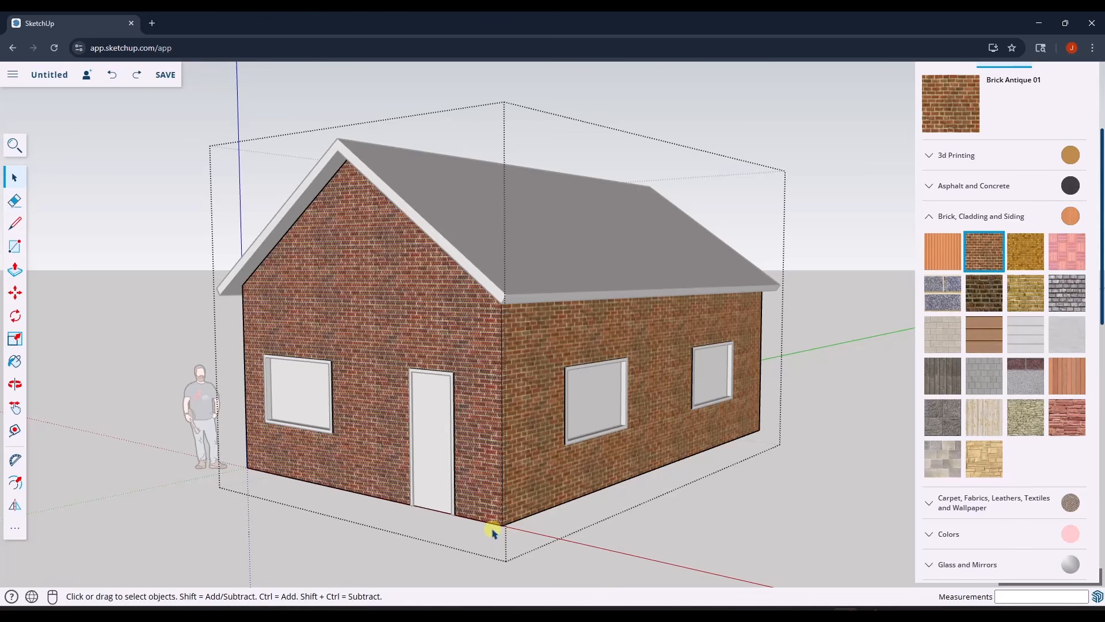
Copy the perimeter edges of the house's bottom face 3' straight up the walls to the windows' lower corners.
{"action": "middle_click_drag", "start_coordinate": [491, 544], "coordinate": [516, 316]}
{"action": "left_click", "coordinate": [496, 401]}
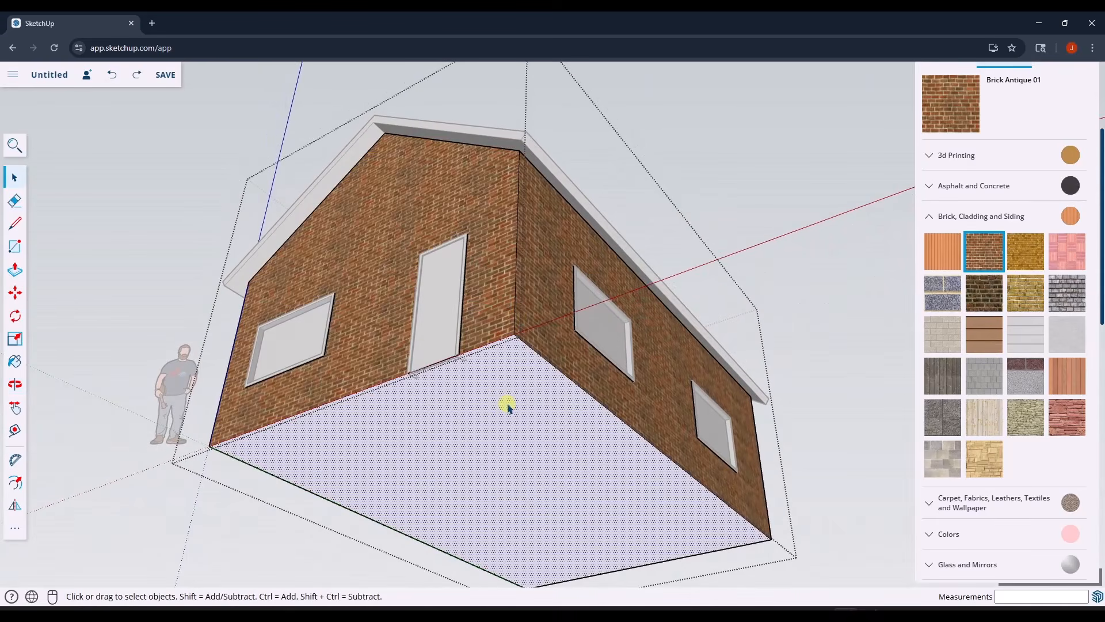
{"action": "double_click", "coordinate": [508, 406]}
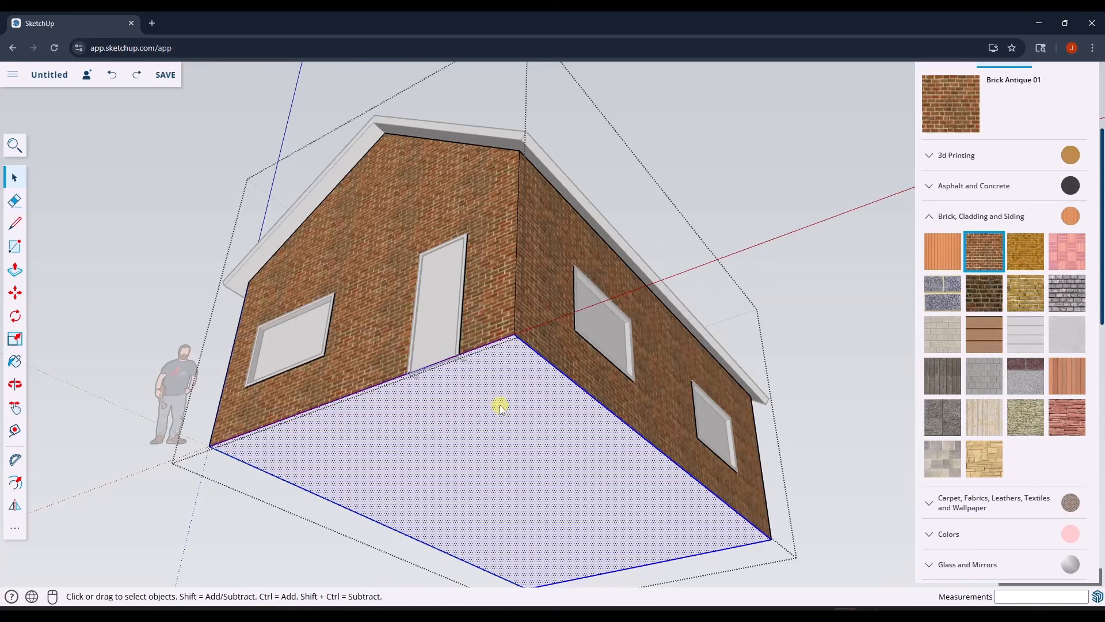
{"action": "left_click", "coordinate": [500, 405], "text": "shift"}
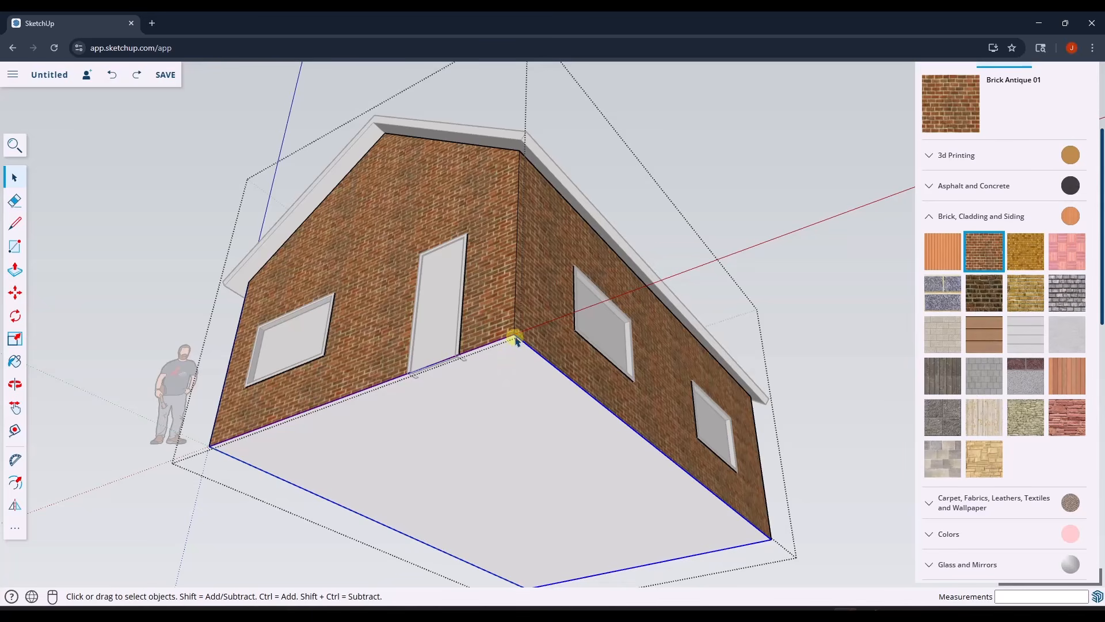
{"action": "key", "text": "m"}
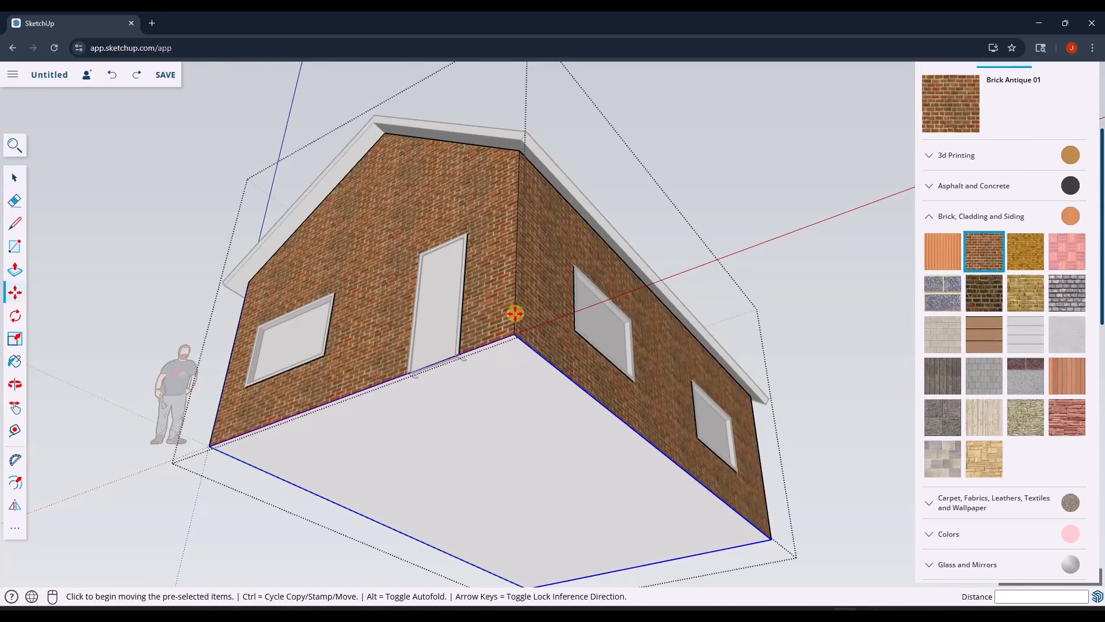
{"action": "scroll", "coordinate": [513, 335], "scroll_direction": "up", "scroll_amount": 5}
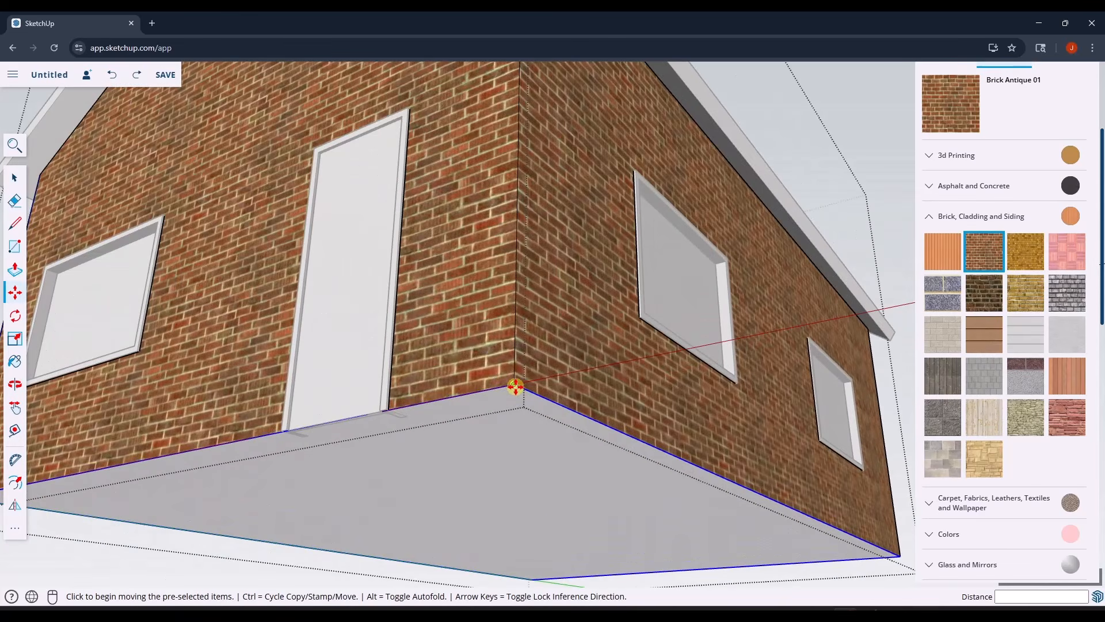
{"action": "key", "text": "ctrl"}
{"action": "left_click", "coordinate": [514, 385]}
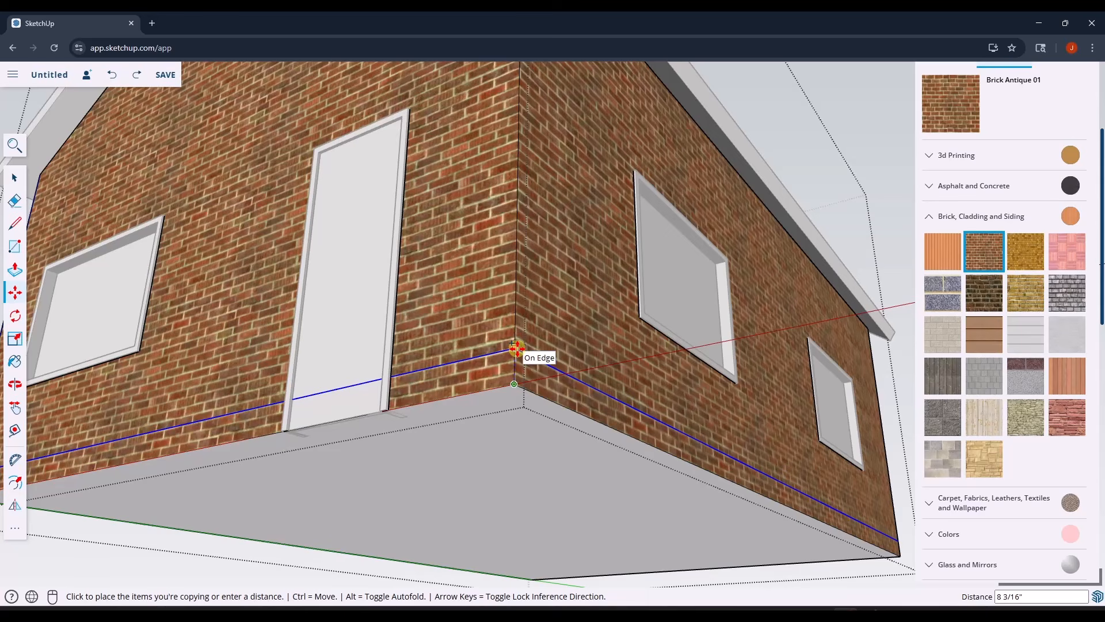
{"action": "scroll", "coordinate": [516, 347], "scroll_direction": "up", "scroll_amount": 4}
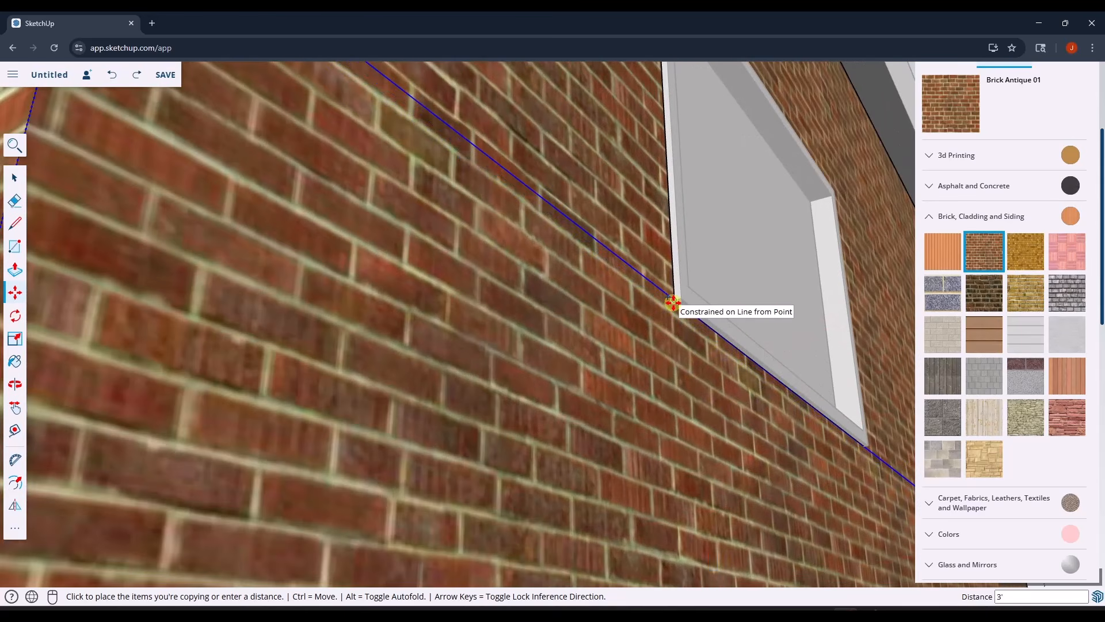
{"action": "left_click", "coordinate": [673, 302]}
{"action": "scroll", "coordinate": [593, 375], "scroll_direction": "down", "scroll_amount": 5}
{"action": "key", "text": "space"}
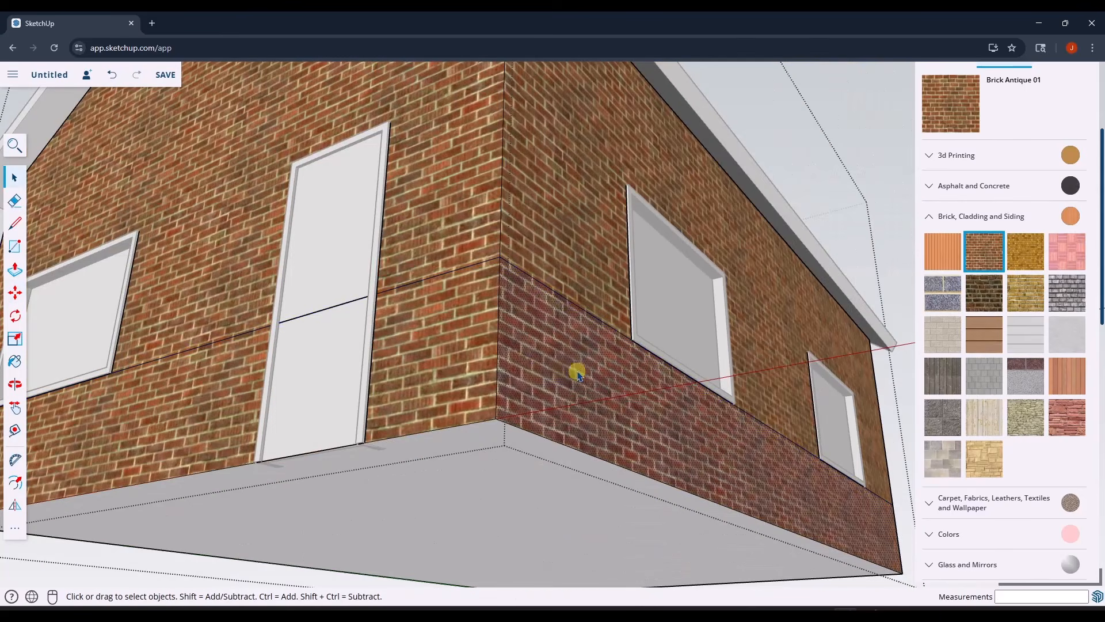
Erase the piece of the copied edge that crosses the door.
{"action": "left_click", "coordinate": [450, 362]}
{"action": "mouse_move", "coordinate": [428, 358]}
{"action": "middle_mouse_down"}
{"action": "mouse_move", "coordinate": [459, 424]}
{"action": "mouse_move", "coordinate": [501, 449]}
{"action": "mouse_move", "coordinate": [661, 472]}
{"action": "mouse_move", "coordinate": [638, 504]}
{"action": "mouse_move", "coordinate": [447, 454]}
{"action": "middle_mouse_up"}
{"action": "key", "text": "e"}
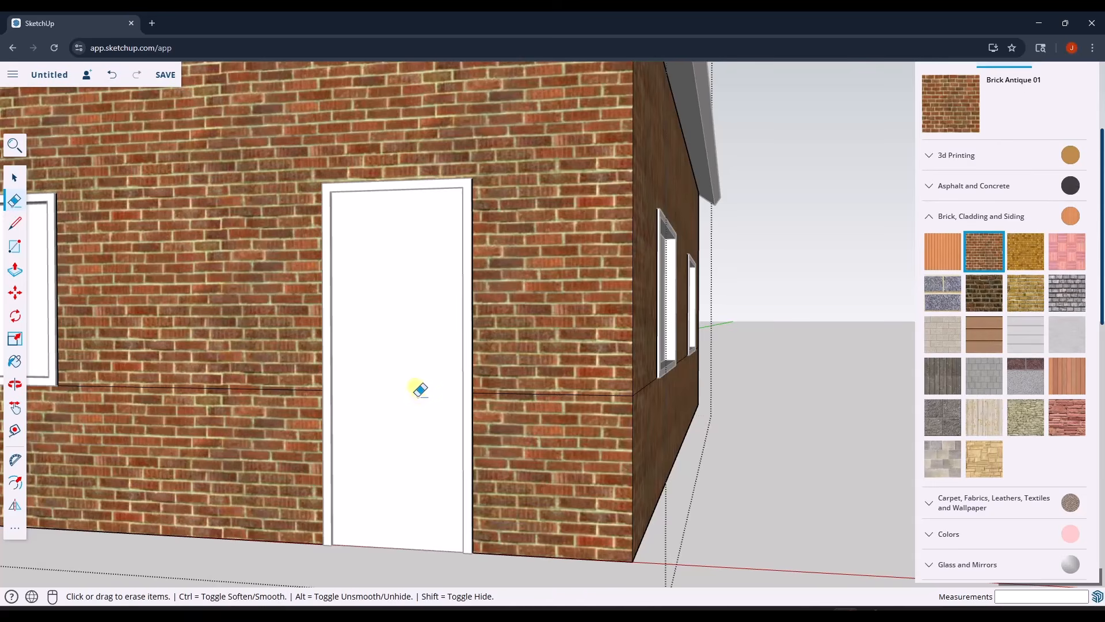
Draw the missing bottom edge between the two rear corners of the house's base and select the bottom face.
{"action": "middle_click_drag", "start_coordinate": [420, 390], "coordinate": [548, 451]}
{"action": "middle_click_drag", "start_coordinate": [372, 451], "coordinate": [364, 398]}
{"action": "scroll", "coordinate": [549, 340], "scroll_direction": "down", "scroll_amount": 6}
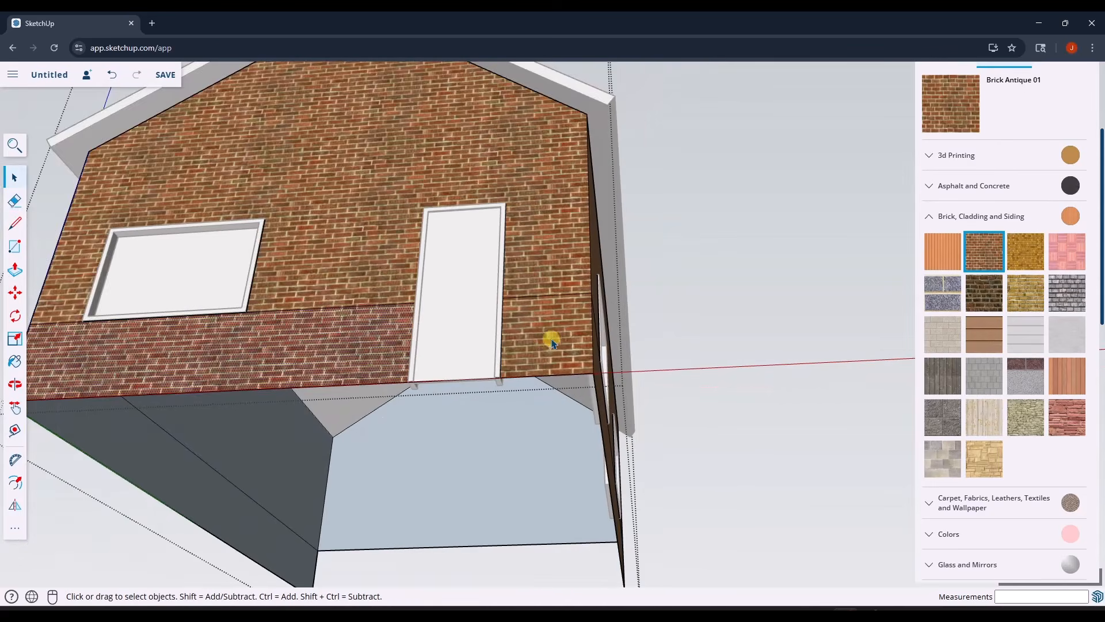
{"action": "key", "text": "l"}
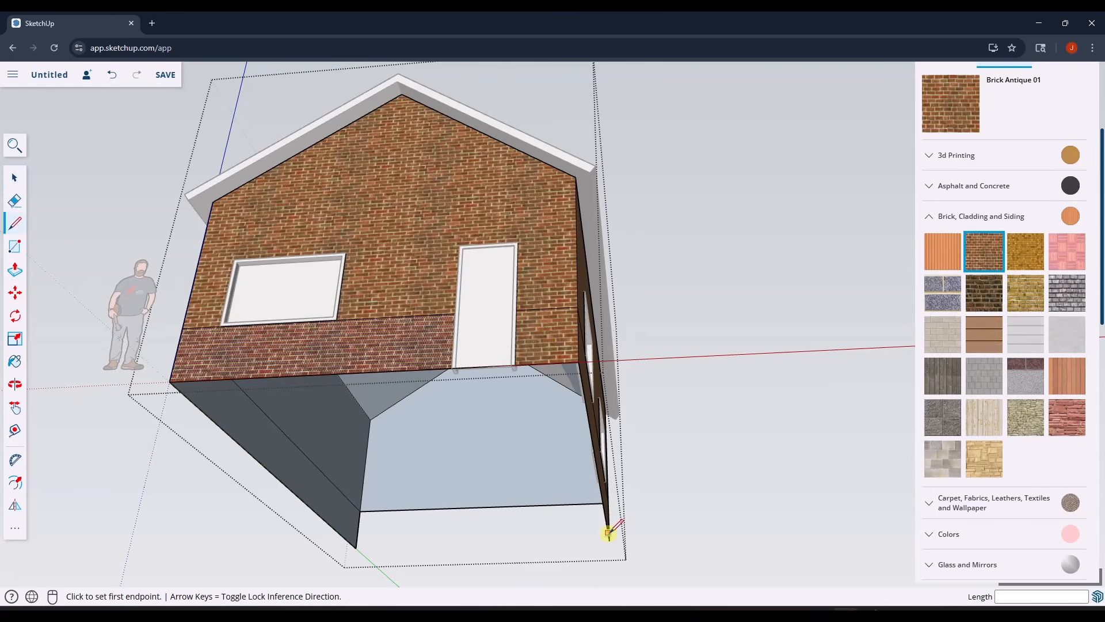
{"action": "left_click", "coordinate": [609, 540]}
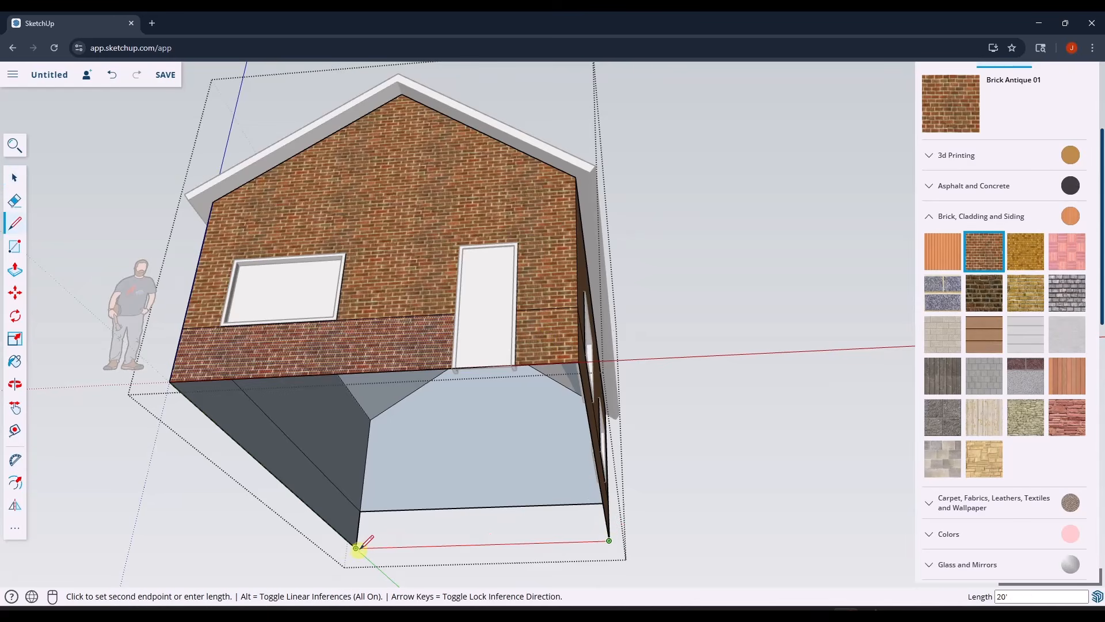
{"action": "left_click", "coordinate": [356, 547]}
{"action": "mouse_move", "coordinate": [481, 458]}
{"action": "middle_mouse_down"}
{"action": "mouse_move", "coordinate": [513, 500]}
{"action": "mouse_move", "coordinate": [501, 521]}
{"action": "mouse_move", "coordinate": [468, 468]}
{"action": "mouse_move", "coordinate": [481, 443]}
{"action": "middle_mouse_up"}
{"action": "key", "text": "space"}
{"action": "left_click", "coordinate": [483, 443]}
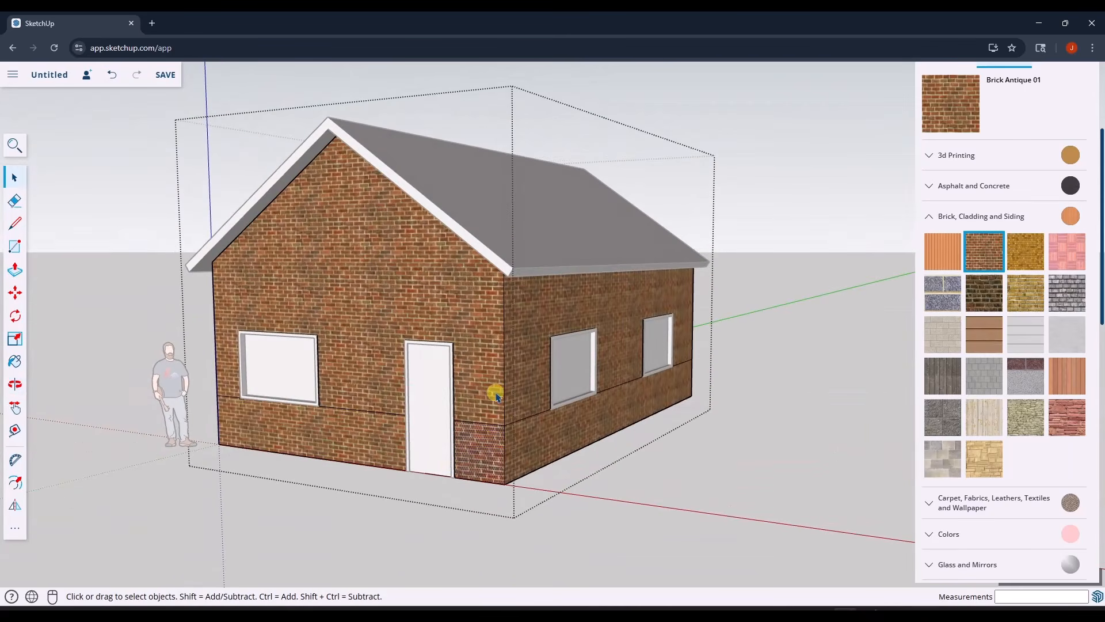
Select the upper and lower faces of the front and side walls in turn to check that they are separate.
{"action": "left_click", "coordinate": [518, 390]}
{"action": "left_click", "coordinate": [370, 438]}
{"action": "left_click", "coordinate": [384, 384]}
{"action": "left_click", "coordinate": [477, 438]}
{"action": "left_click", "coordinate": [524, 449]}
Paint the upper part of all the house walls with the Cladding Siding White material.
{"action": "left_click", "coordinate": [1024, 337]}
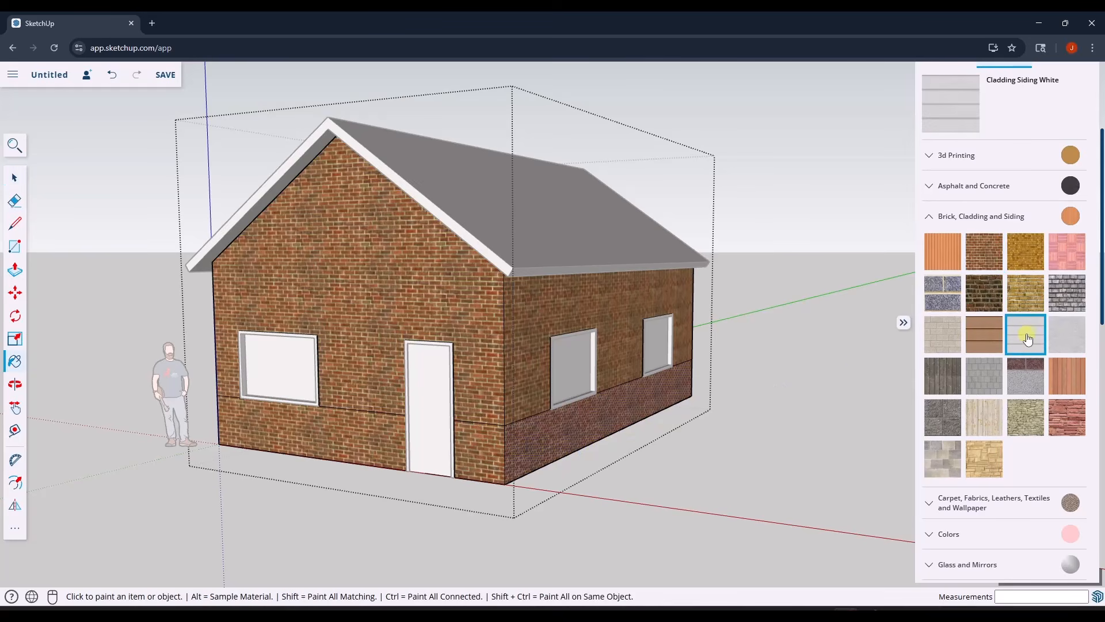
{"action": "left_click", "coordinate": [477, 311]}
{"action": "left_click", "coordinate": [576, 297]}
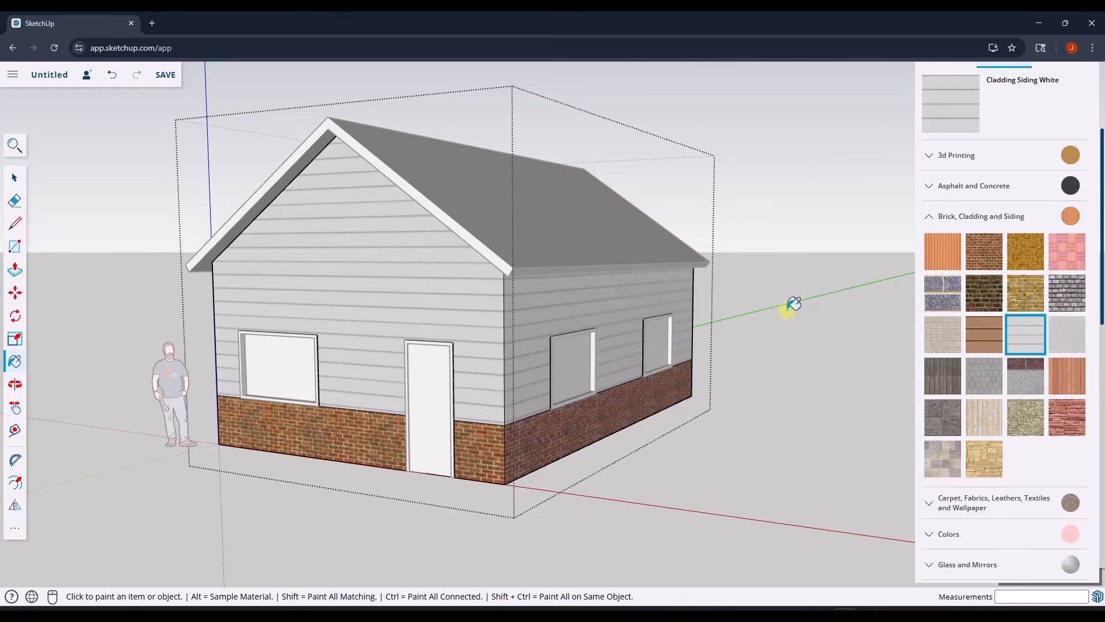
{"action": "mouse_move", "coordinate": [789, 306]}
{"action": "middle_mouse_down"}
{"action": "mouse_move", "coordinate": [163, 311]}
{"action": "mouse_move", "coordinate": [789, 313]}
{"action": "mouse_move", "coordinate": [343, 326]}
{"action": "mouse_move", "coordinate": [513, 316]}
{"action": "middle_mouse_up"}
{"action": "left_click", "coordinate": [514, 316]}
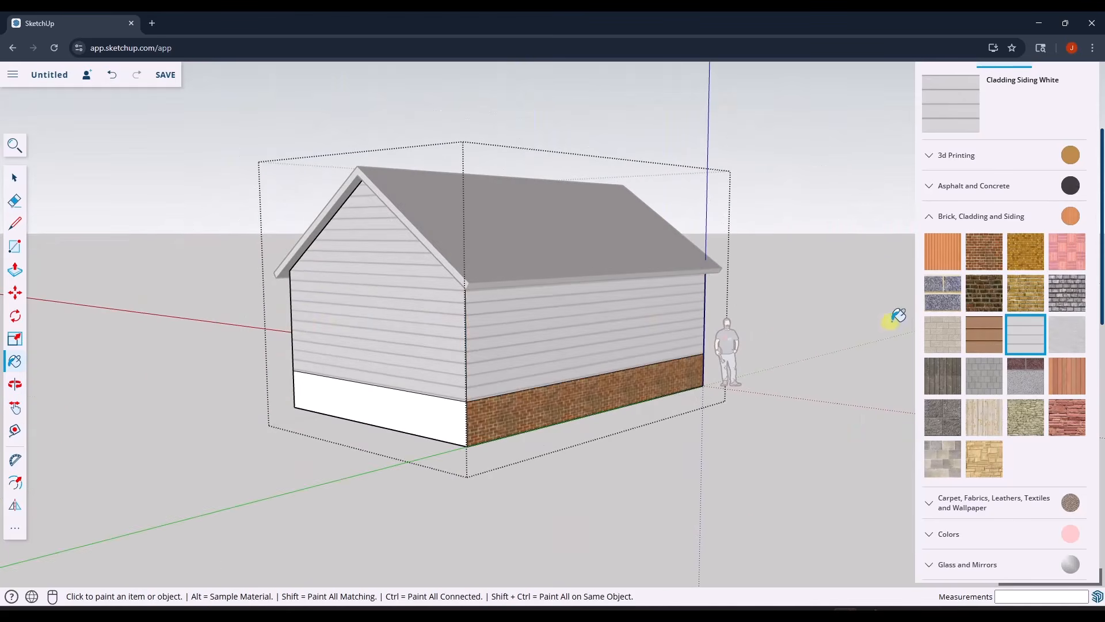
Paint the lower band of the rear wall with the Brick Antique 01 material.
{"action": "left_click", "coordinate": [984, 251]}
{"action": "left_click", "coordinate": [347, 424]}
{"action": "middle_click_drag", "start_coordinate": [346, 425], "coordinate": [905, 323]}
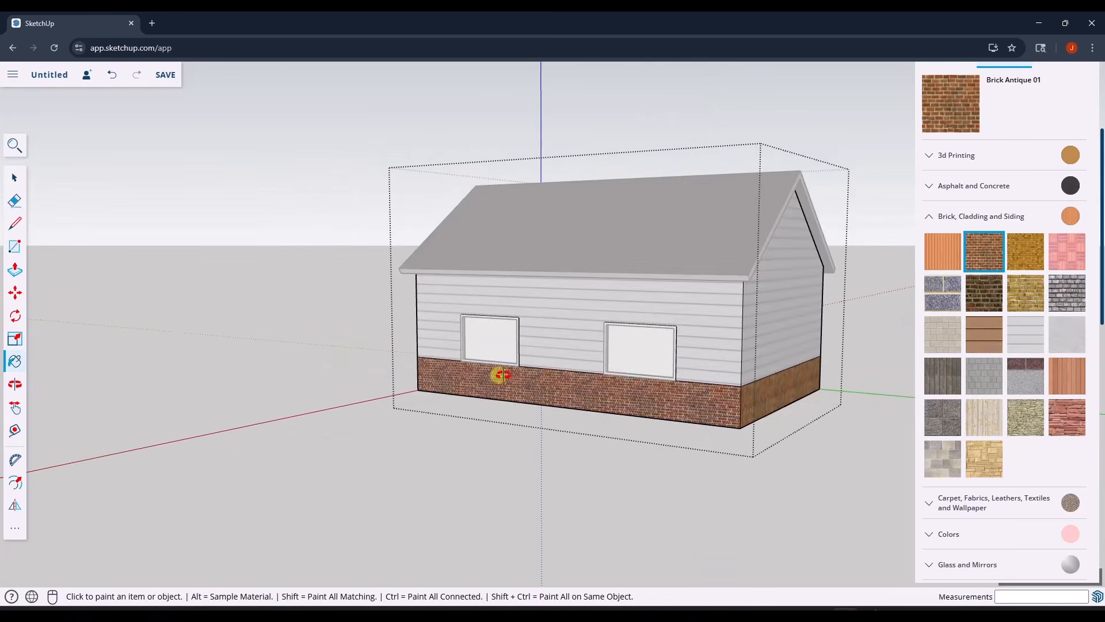
{"action": "mouse_move", "coordinate": [512, 357]}
{"action": "middle_mouse_down"}
{"action": "mouse_move", "coordinate": [794, 363]}
{"action": "mouse_move", "coordinate": [681, 363]}
{"action": "middle_mouse_up"}
{"action": "key", "text": "space"}
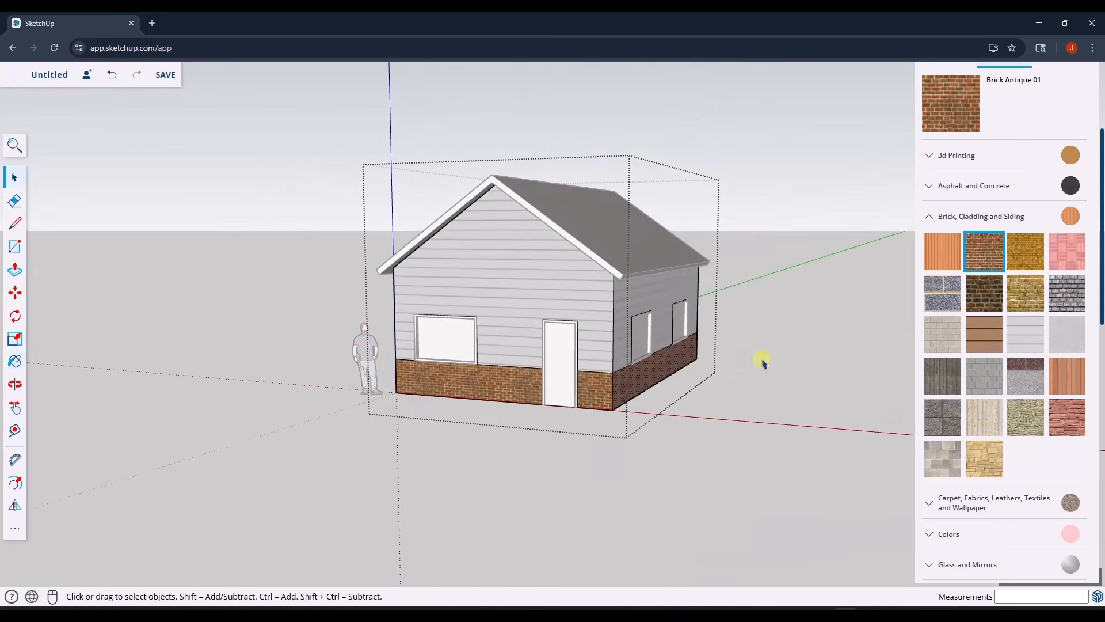
Open the door component for editing and paint its panel with a dark brown wood material.
{"action": "scroll", "coordinate": [666, 346], "scroll_direction": "up", "scroll_amount": 3}
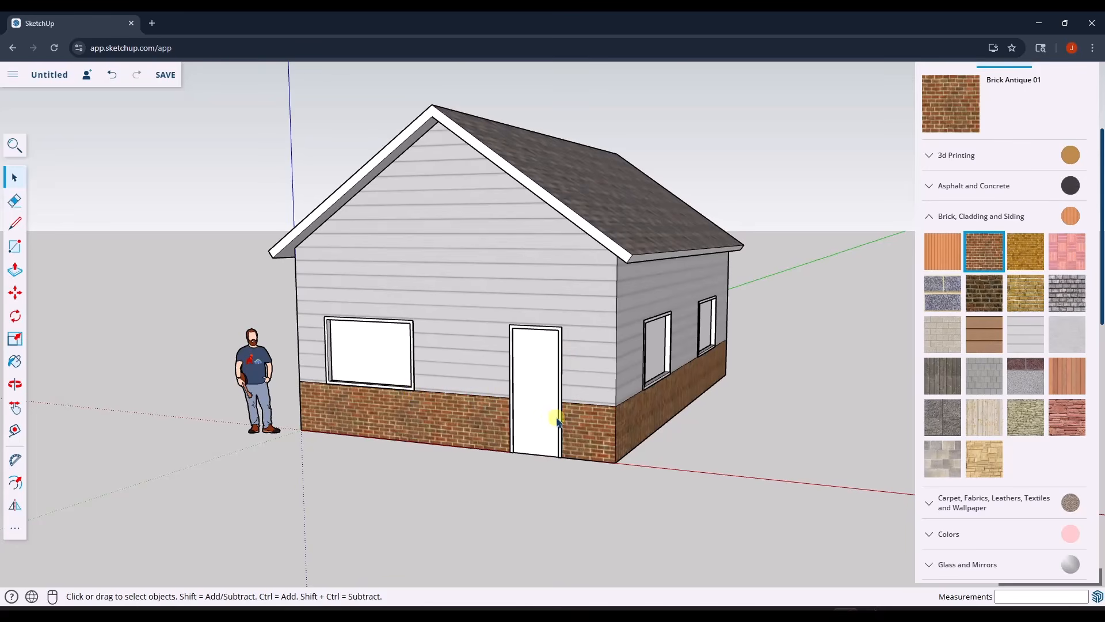
{"action": "middle_click_drag", "start_coordinate": [601, 390], "coordinate": [554, 407], "text": "shift"}
{"action": "double_click", "coordinate": [494, 406]}
{"action": "scroll", "coordinate": [516, 389], "scroll_direction": "up", "scroll_amount": 3}
{"action": "scroll", "coordinate": [516, 391], "scroll_direction": "up", "scroll_amount": 2}
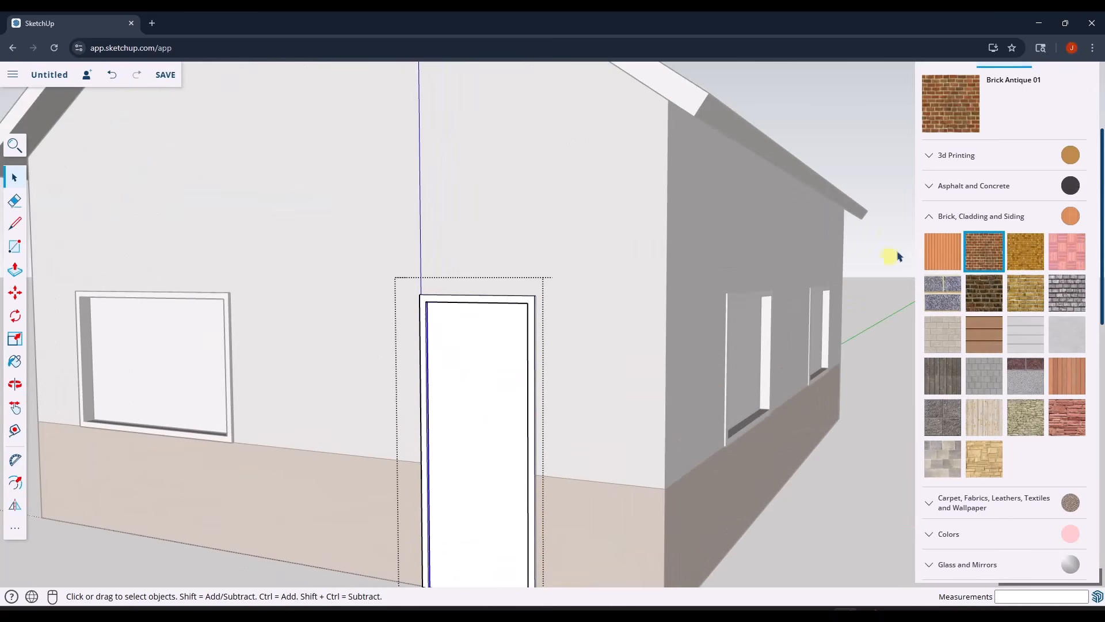
{"action": "left_click", "coordinate": [932, 219]}
{"action": "left_click", "coordinate": [929, 432]}
{"action": "scroll", "coordinate": [974, 357], "scroll_direction": "down", "scroll_amount": 4}
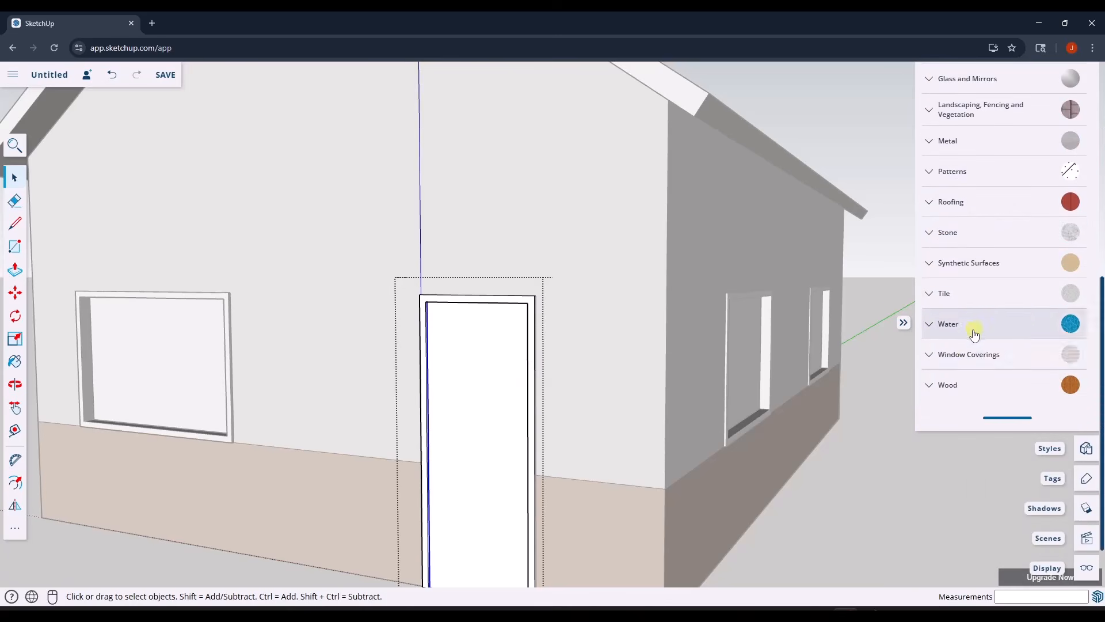
{"action": "left_click", "coordinate": [938, 386]}
{"action": "scroll", "coordinate": [967, 362], "scroll_direction": "down", "scroll_amount": 3}
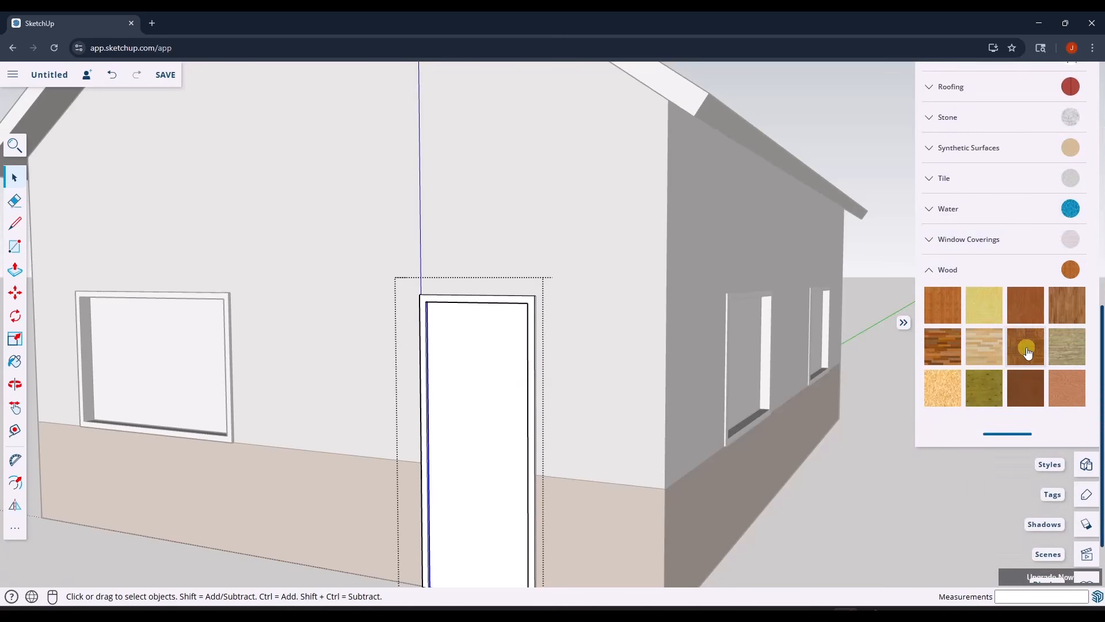
{"action": "left_click", "coordinate": [1025, 386]}
{"action": "left_click", "coordinate": [490, 380]}
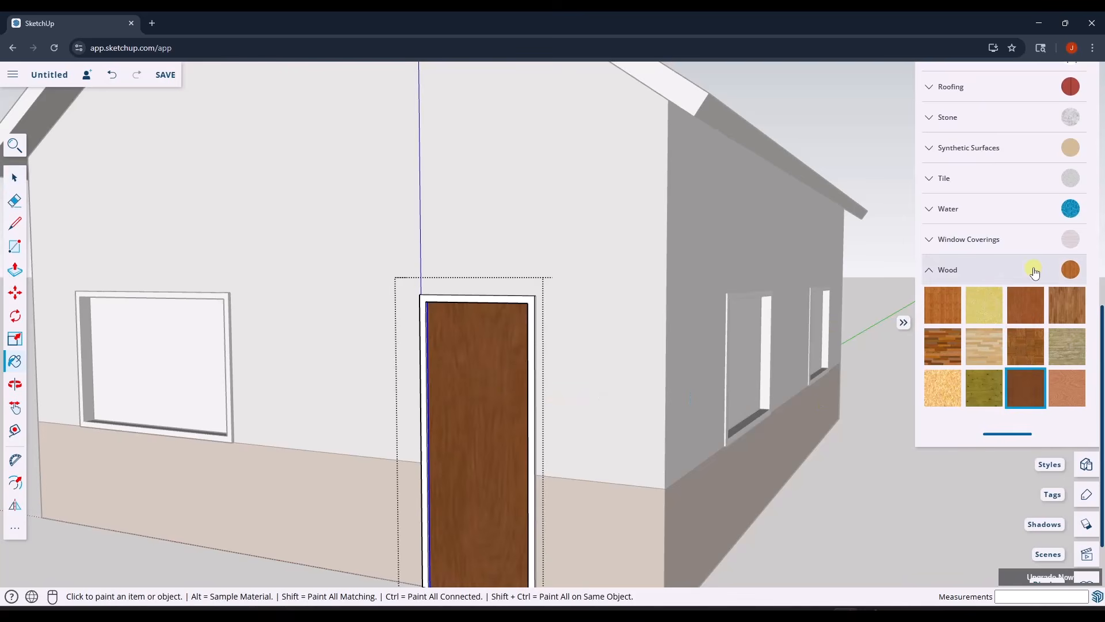
Paint the door frame with the grey Color M05.
{"action": "scroll", "coordinate": [1010, 265], "scroll_direction": "up", "scroll_amount": 5}
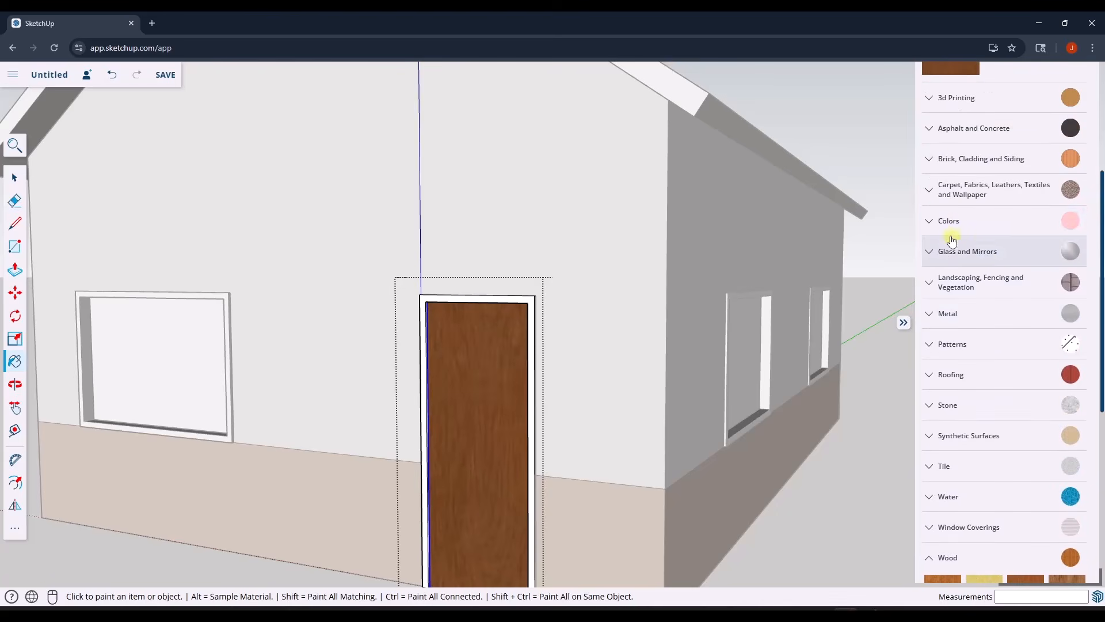
{"action": "left_click", "coordinate": [944, 224]}
{"action": "scroll", "coordinate": [1008, 380], "scroll_direction": "down", "scroll_amount": 10}
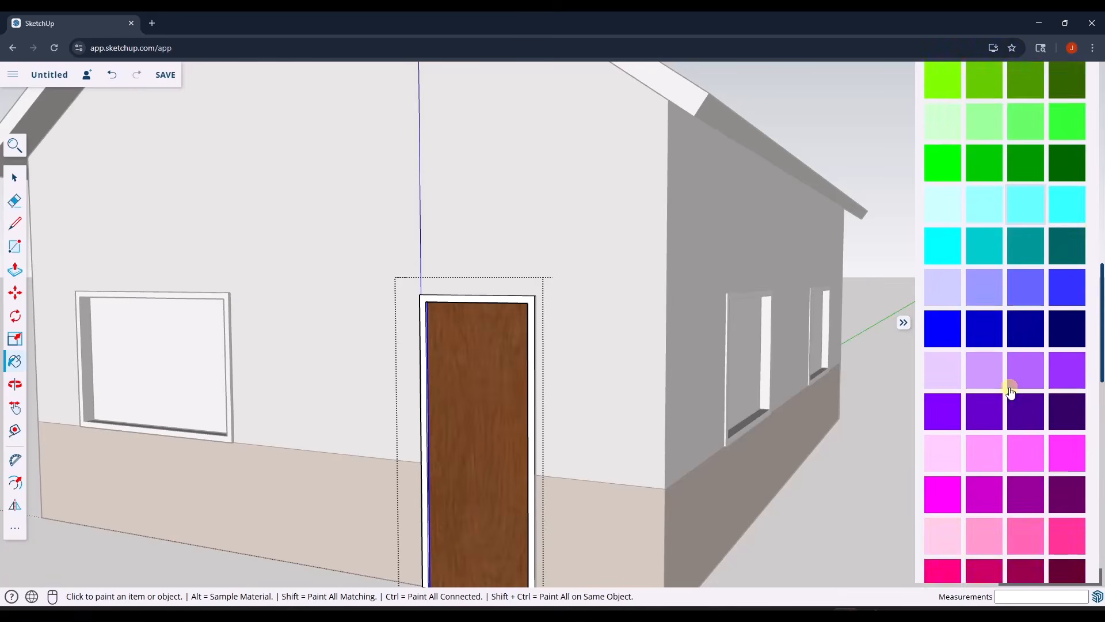
{"action": "left_click", "coordinate": [986, 431]}
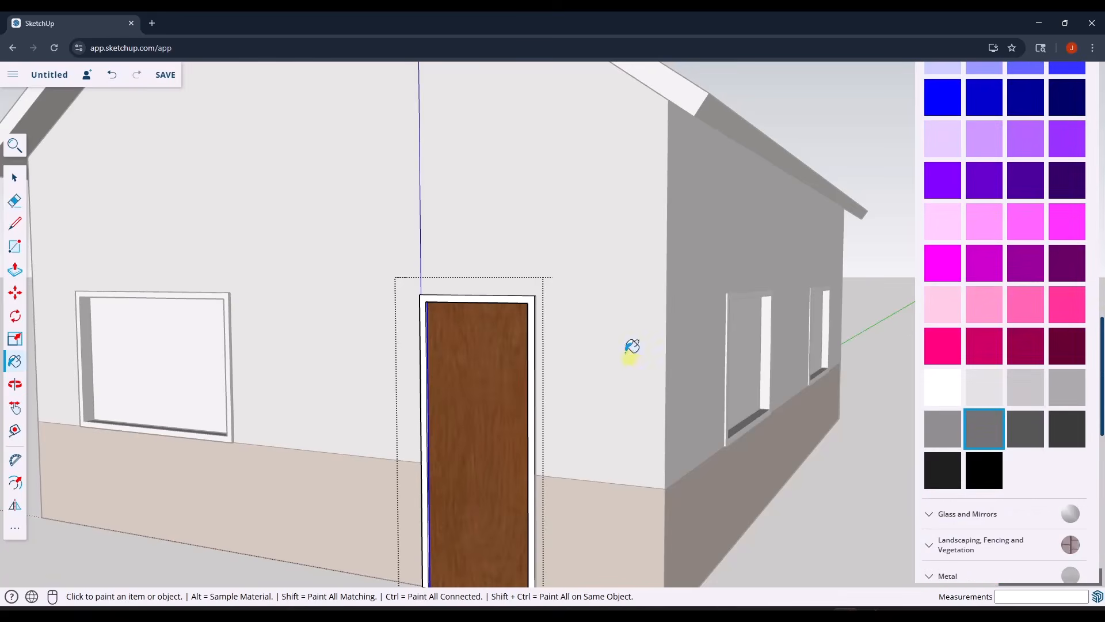
{"action": "left_click", "coordinate": [532, 323]}
{"action": "key", "text": "space"}
{"action": "scroll", "coordinate": [525, 346], "scroll_direction": "up", "scroll_amount": 3}
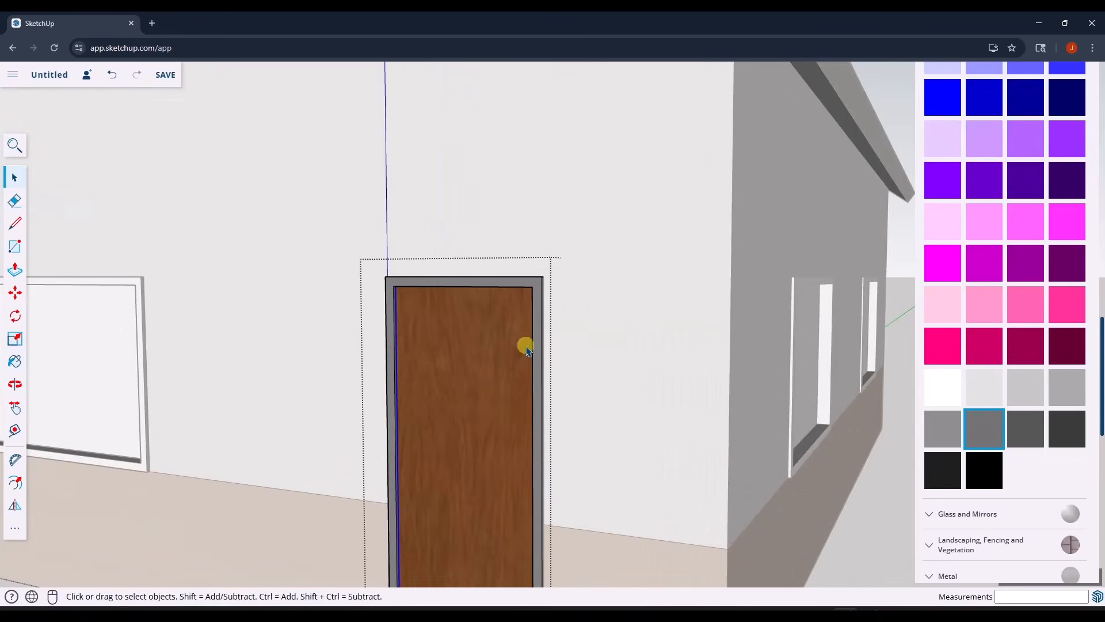
{"action": "scroll", "coordinate": [729, 326], "scroll_direction": "down", "scroll_amount": 3}
Open the front window component for editing and paint its frame with the grey Color M05.
{"action": "double_click", "coordinate": [326, 367]}
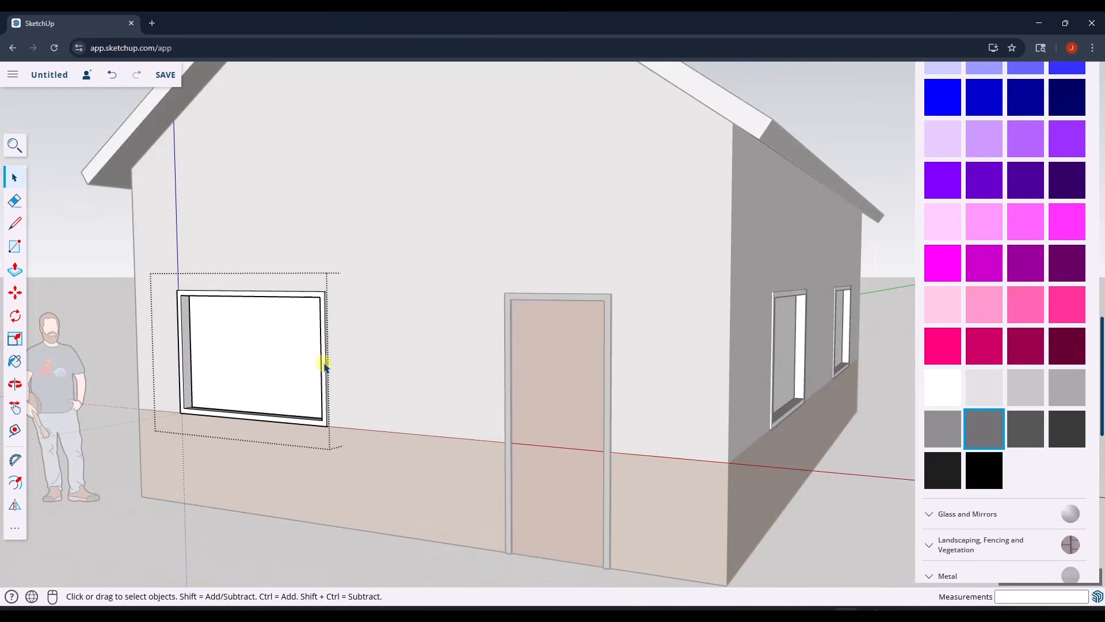
{"action": "left_click", "coordinate": [323, 360]}
{"action": "scroll", "coordinate": [563, 359], "scroll_direction": "down", "scroll_amount": 3}
{"action": "scroll", "coordinate": [313, 355], "scroll_direction": "up", "scroll_amount": 3}
{"action": "scroll", "coordinate": [381, 347], "scroll_direction": "up", "scroll_amount": 1}
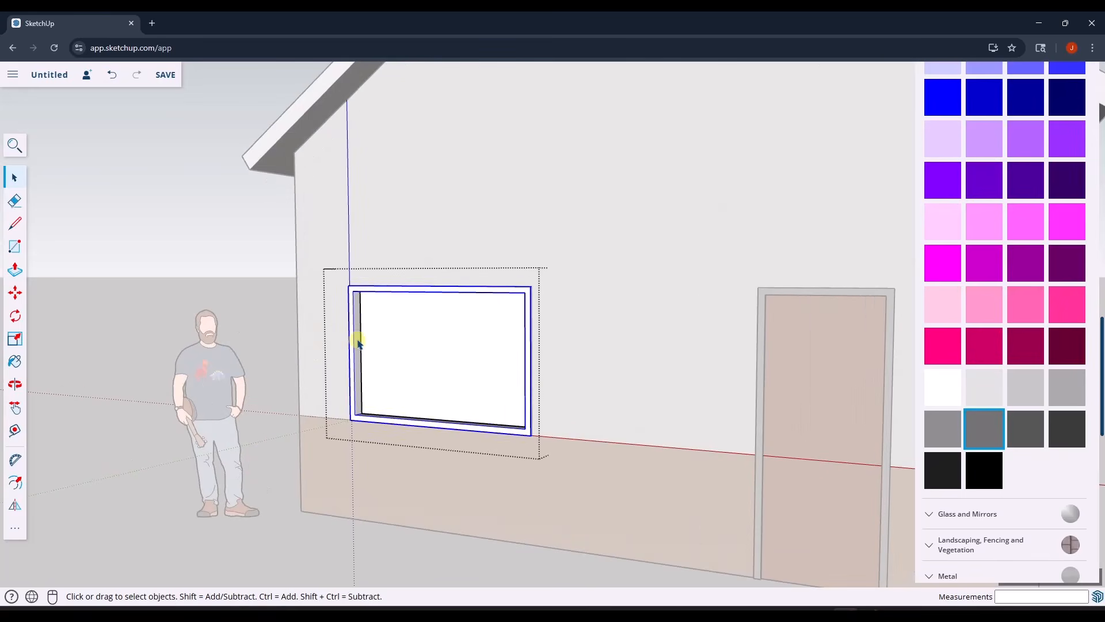
{"action": "scroll", "coordinate": [359, 348], "scroll_direction": "up", "scroll_amount": 2}
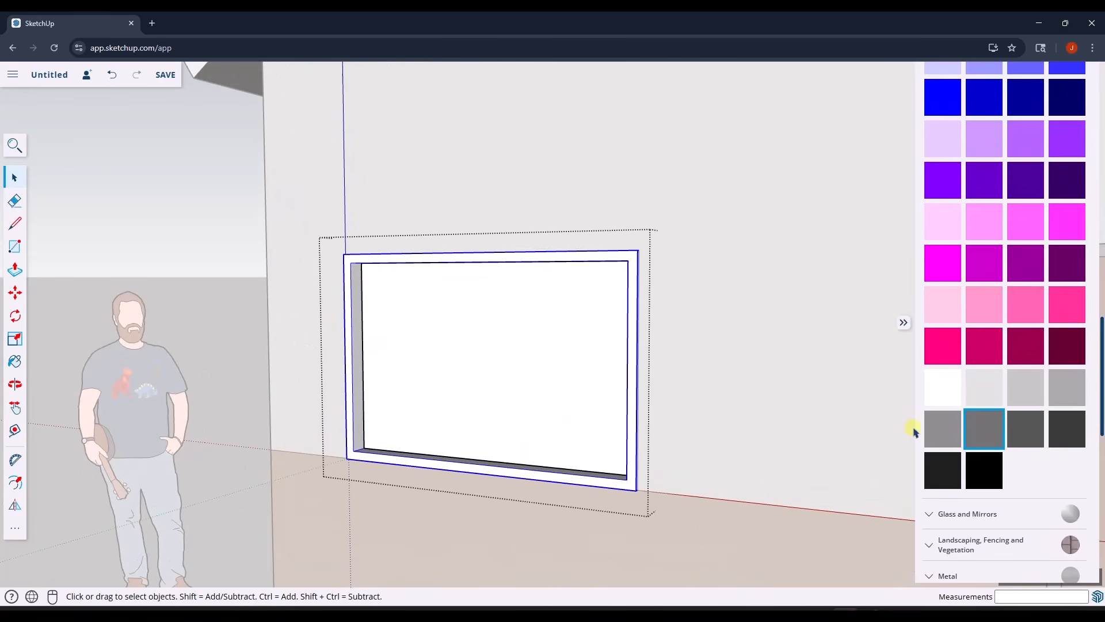
{"action": "left_click", "coordinate": [979, 428]}
{"action": "left_click", "coordinate": [349, 306]}
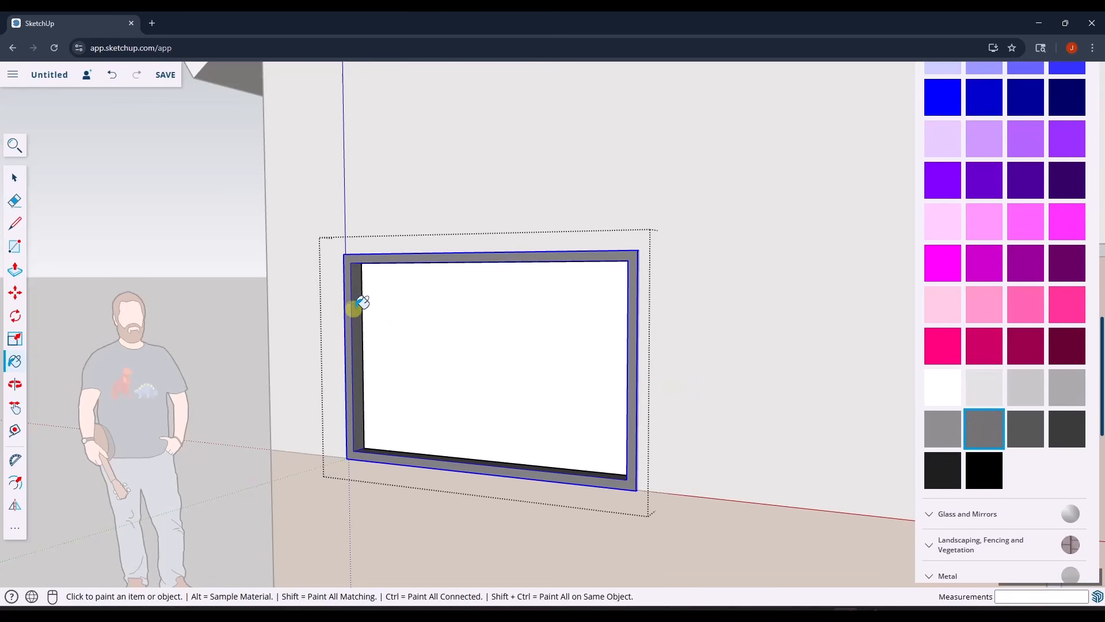
{"action": "key", "text": "space"}
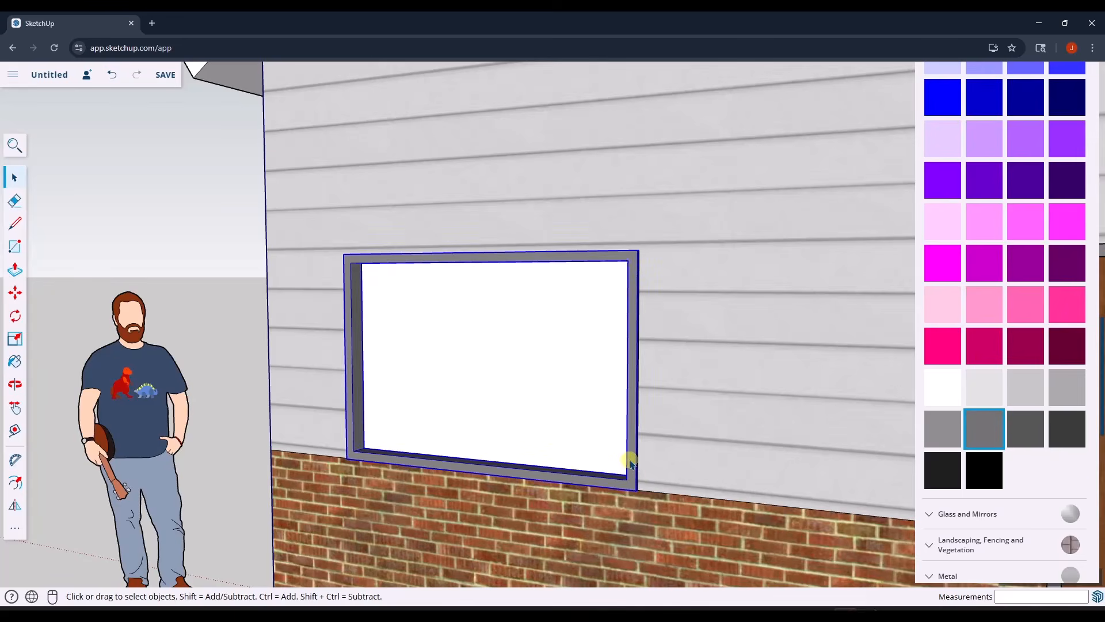
Paint the pane inside the front window component with the translucent blue material from Glass and Mirrors.
{"action": "left_click", "coordinate": [578, 427]}
{"action": "left_click", "coordinate": [632, 435]}
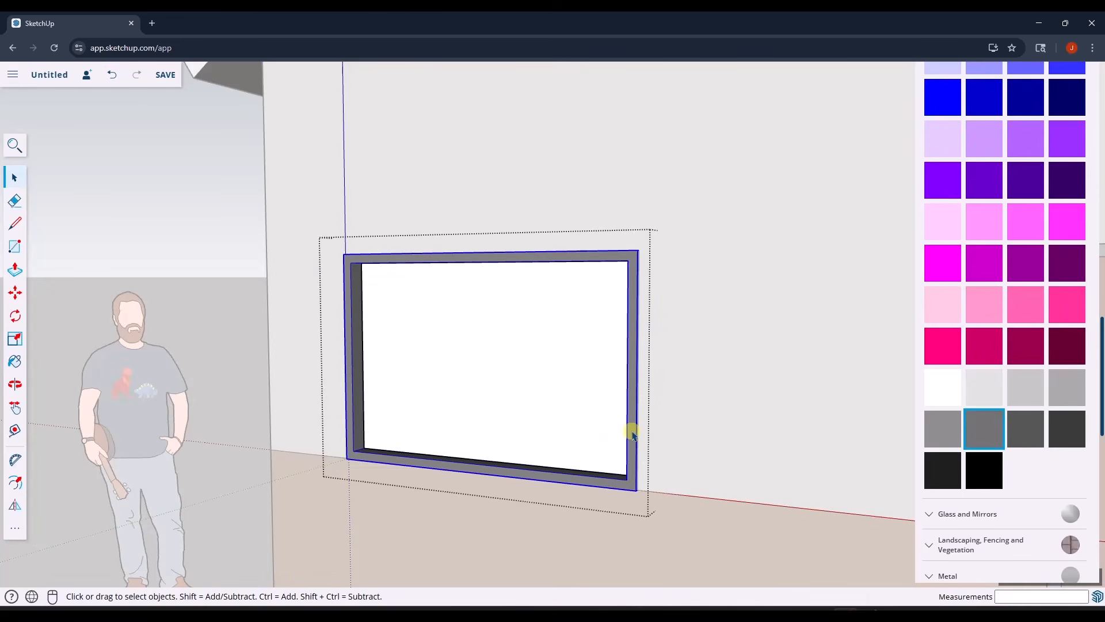
{"action": "scroll", "coordinate": [1031, 412], "scroll_direction": "up", "scroll_amount": 15}
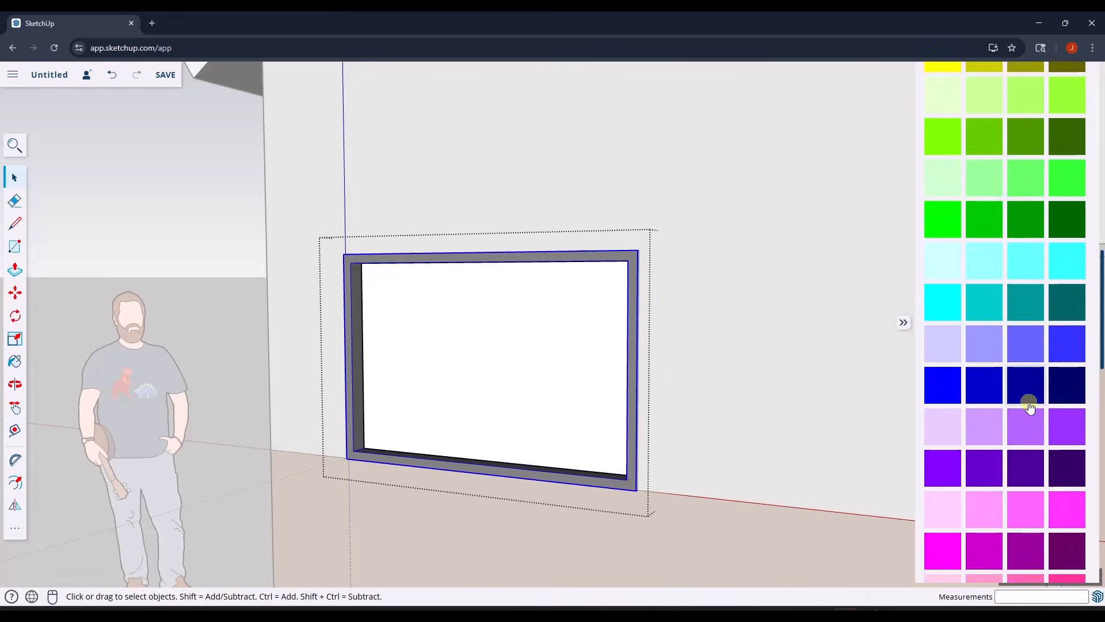
{"action": "left_click", "coordinate": [943, 276]}
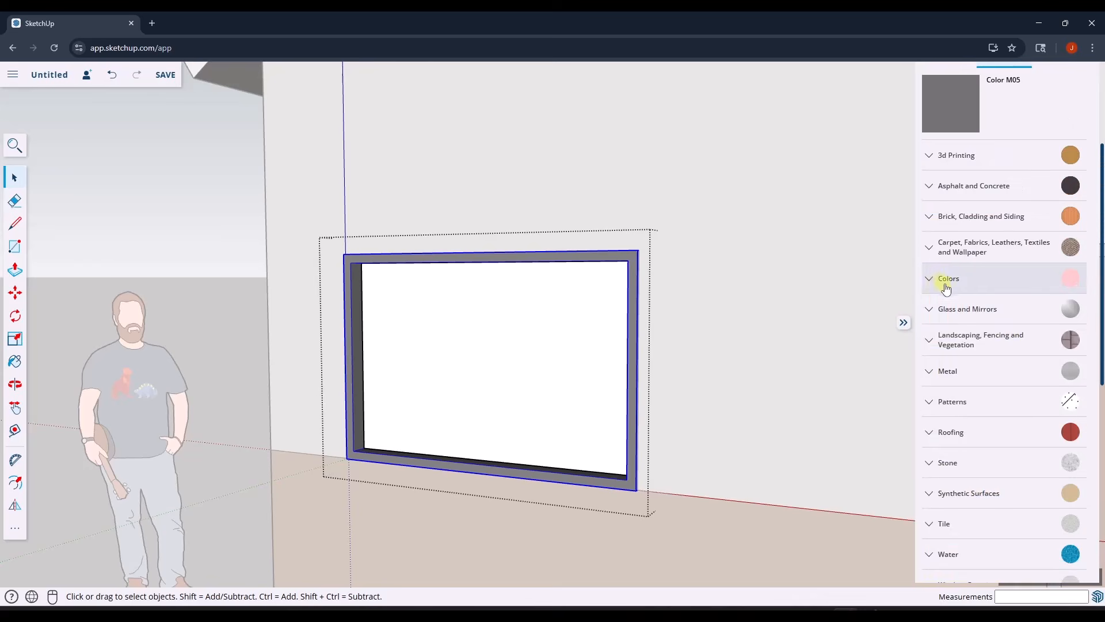
{"action": "scroll", "coordinate": [969, 424], "scroll_direction": "down", "scroll_amount": 1}
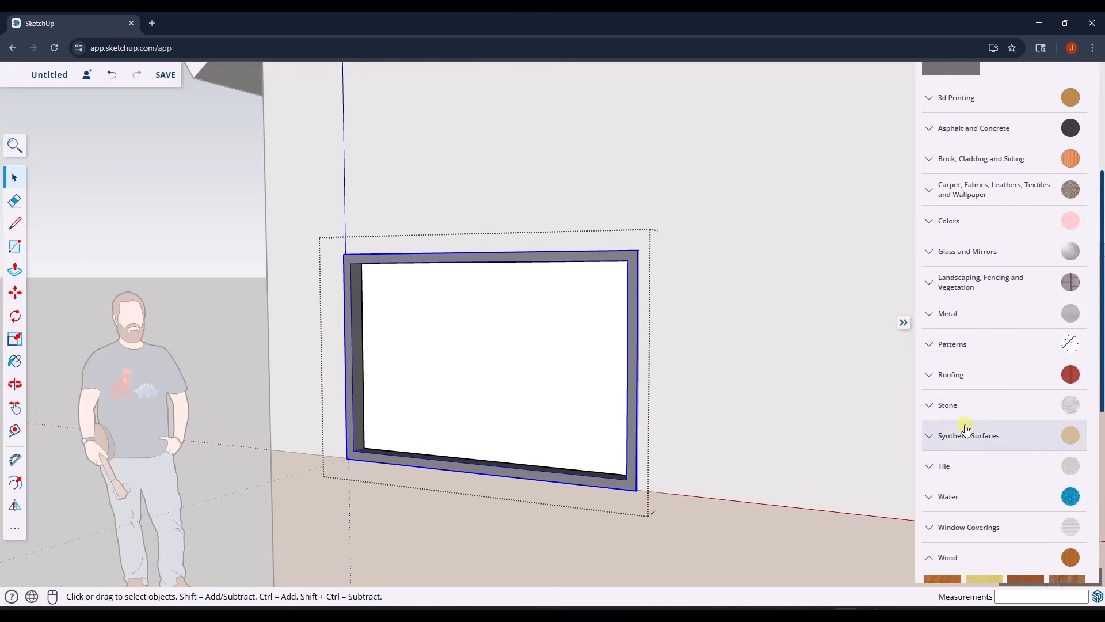
{"action": "left_click", "coordinate": [967, 251]}
{"action": "left_click", "coordinate": [1062, 301]}
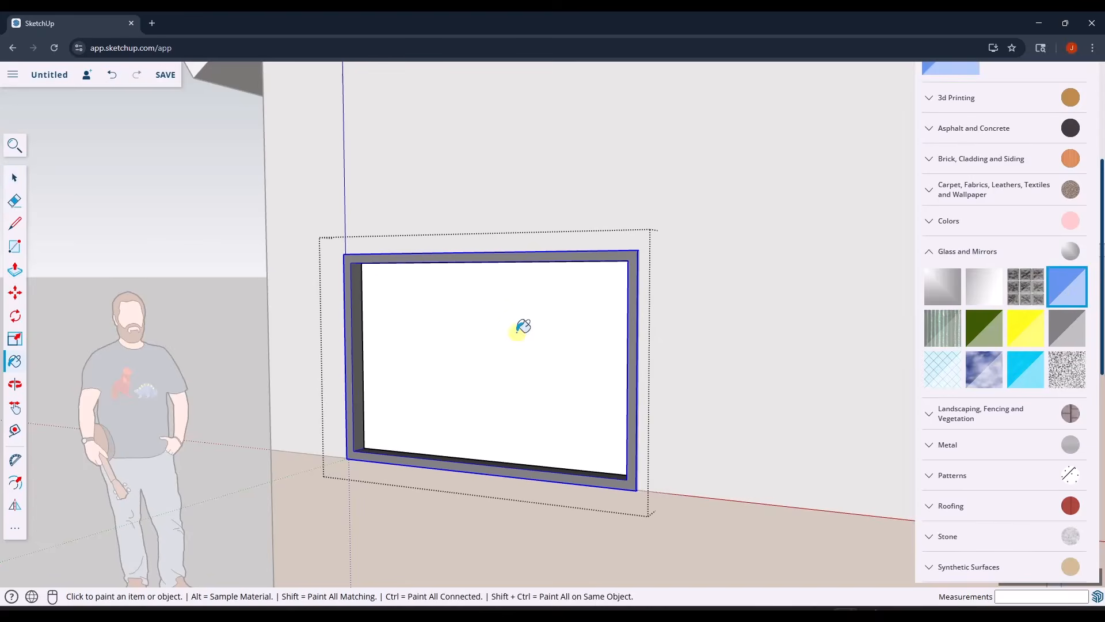
{"action": "left_click", "coordinate": [512, 333]}
{"action": "scroll", "coordinate": [397, 351], "scroll_direction": "down", "scroll_amount": 4}
{"action": "scroll", "coordinate": [391, 348], "scroll_direction": "down", "scroll_amount": 5}
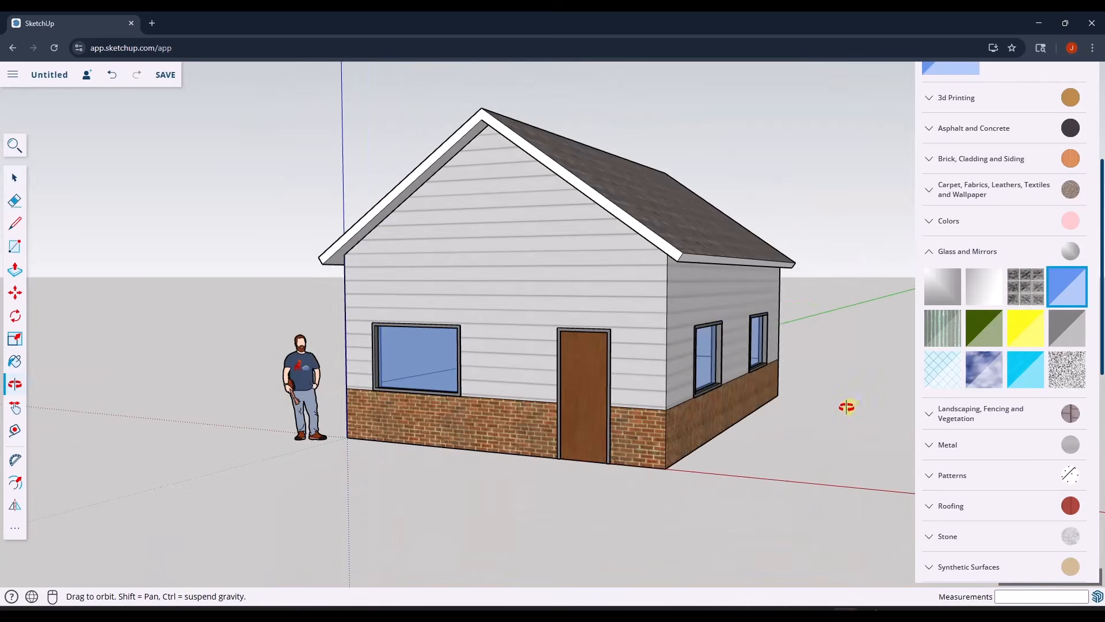
Inspect the painted house from the front corner, selecting the windows and the door in turn.
{"action": "left_click_drag", "start_coordinate": [846, 402], "coordinate": [814, 422]}
{"action": "key", "text": "space"}
{"action": "left_click", "coordinate": [705, 375]}
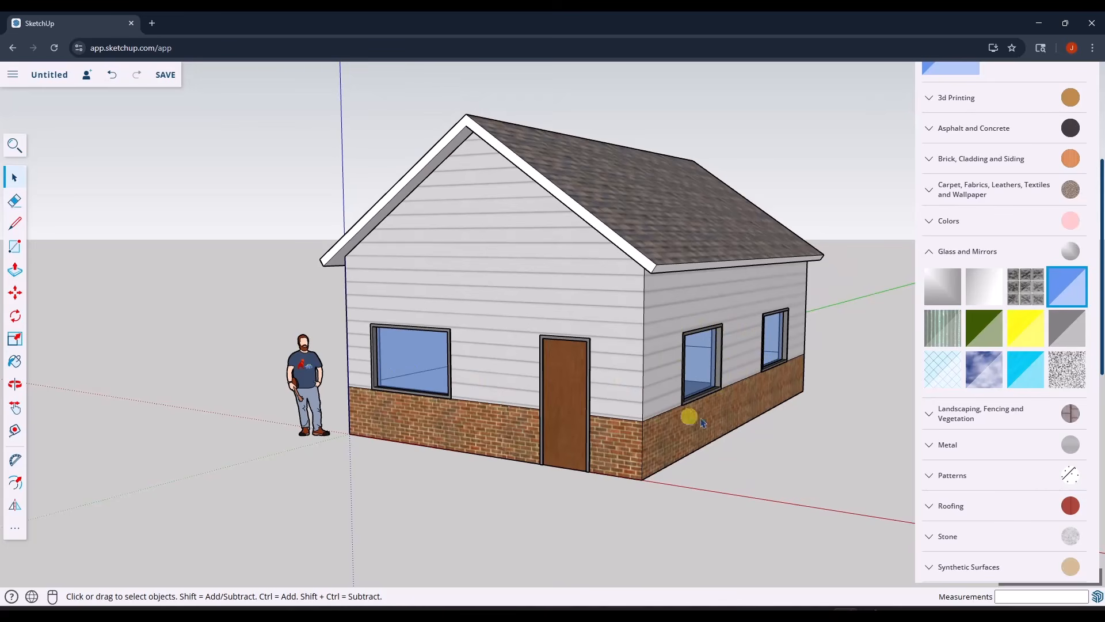
{"action": "mouse_move", "coordinate": [703, 423]}
{"action": "middle_mouse_down"}
{"action": "mouse_move", "coordinate": [505, 426]}
{"action": "mouse_move", "coordinate": [816, 425]}
{"action": "mouse_move", "coordinate": [688, 424]}
{"action": "mouse_move", "coordinate": [719, 434]}
{"action": "middle_mouse_up"}
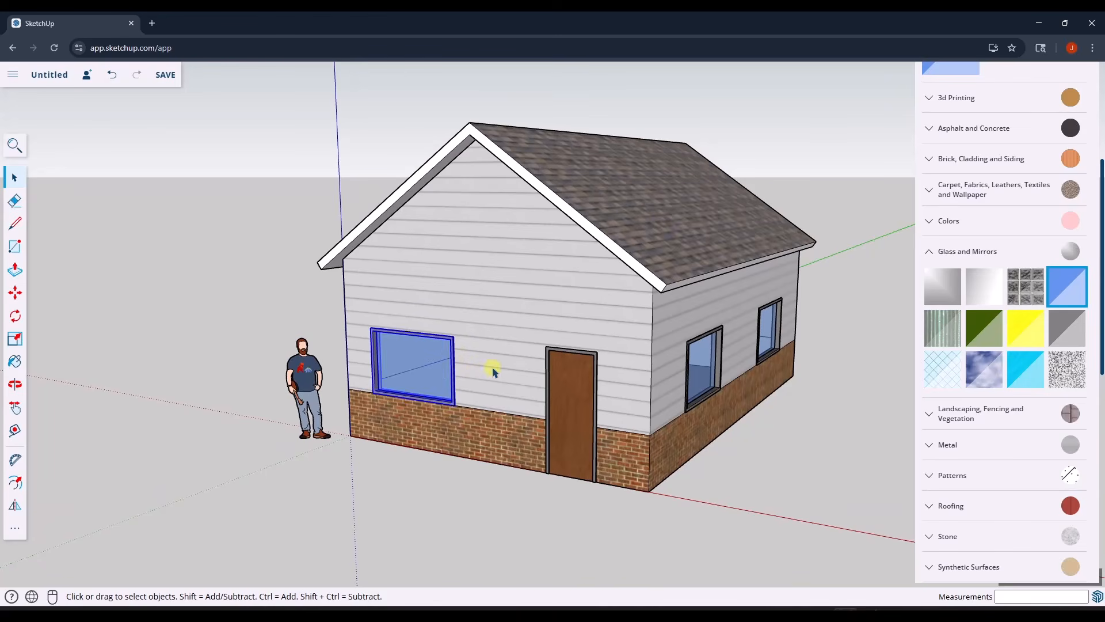
{"action": "left_click", "coordinate": [566, 378]}
{"action": "left_click", "coordinate": [686, 376]}
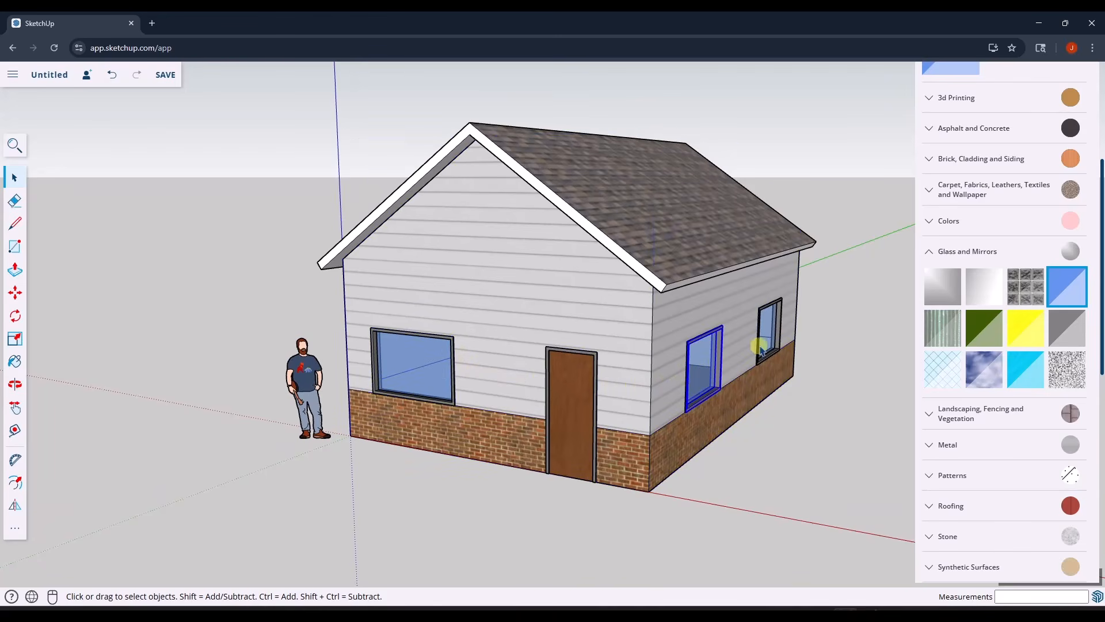
{"action": "left_click", "coordinate": [589, 387]}
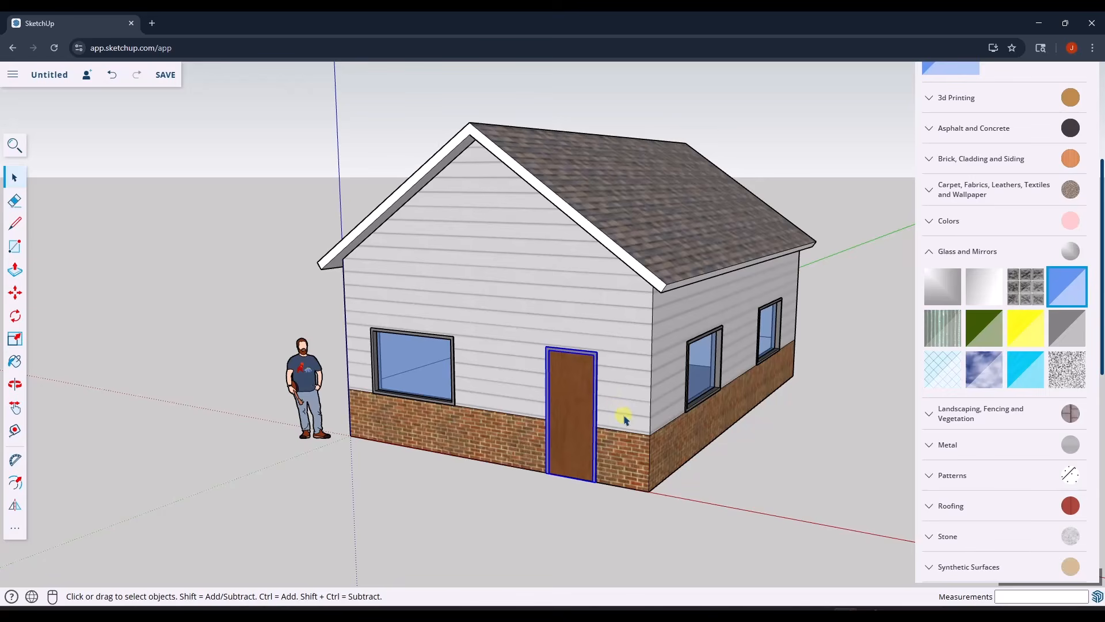